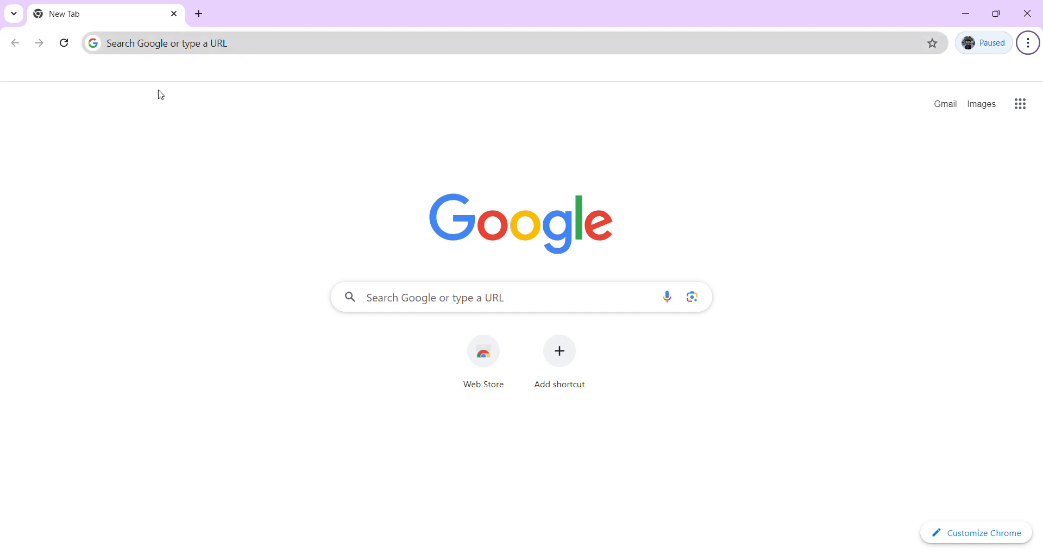
Search Google for 'canada visitor visa' from the address bar and reject optional cookies.
{"action": "left_click", "coordinate": [397, 299]}
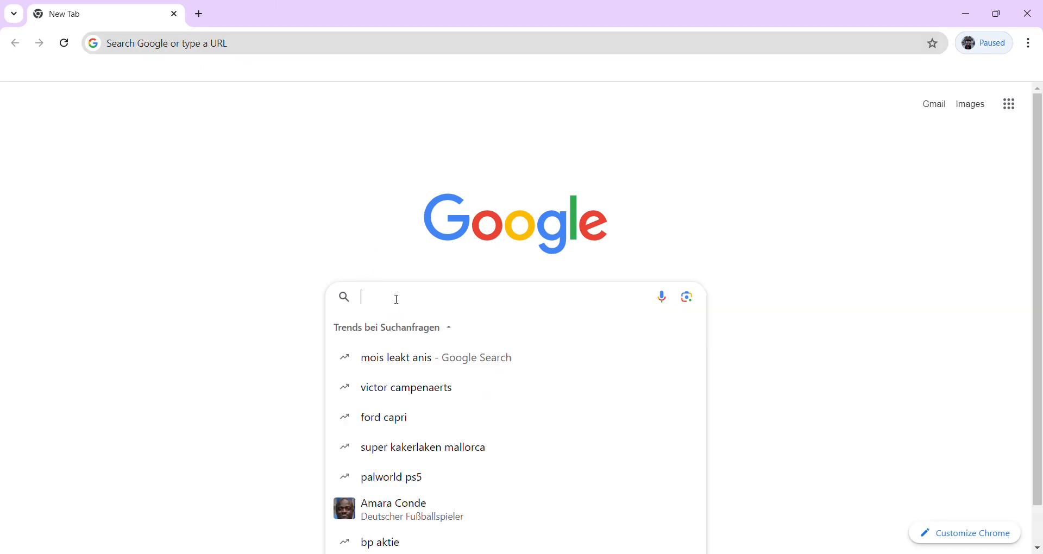
{"action": "left_click", "coordinate": [227, 267]}
{"action": "left_click", "coordinate": [203, 46]}
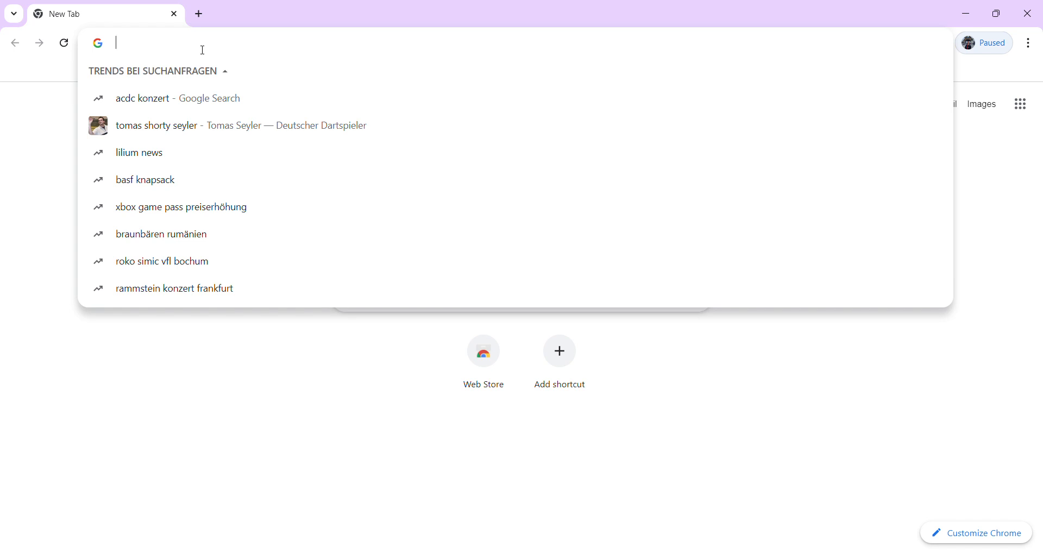
{"action": "type", "text": "cana"}
{"action": "type", "text": "da"}
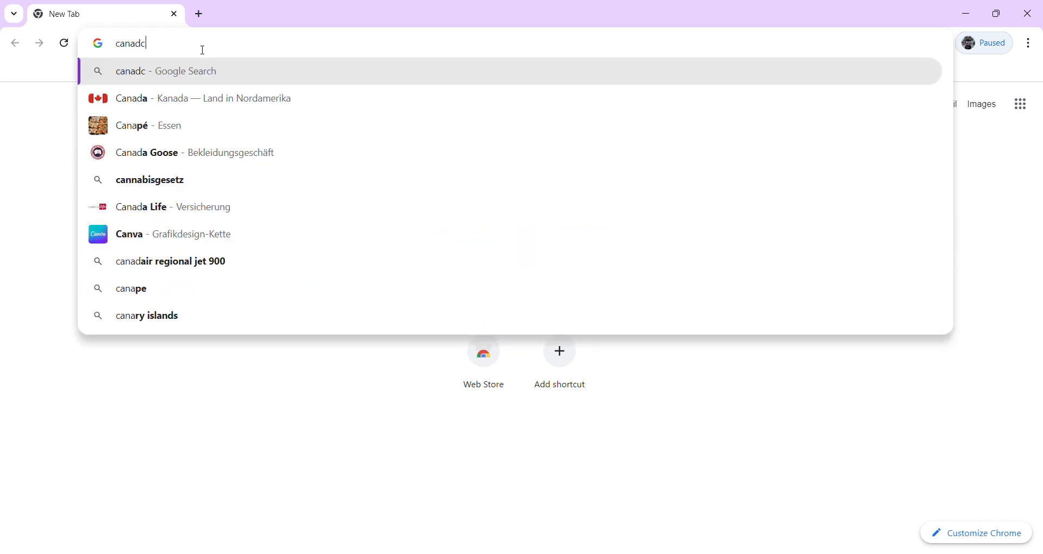
{"action": "type", "text": " vi"}
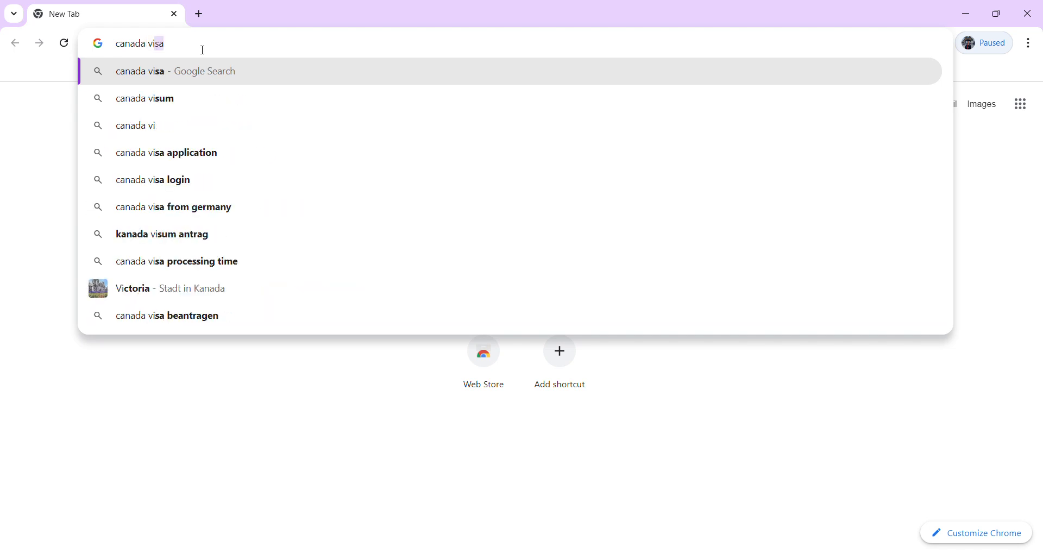
{"action": "type", "text": "sitor visa"}
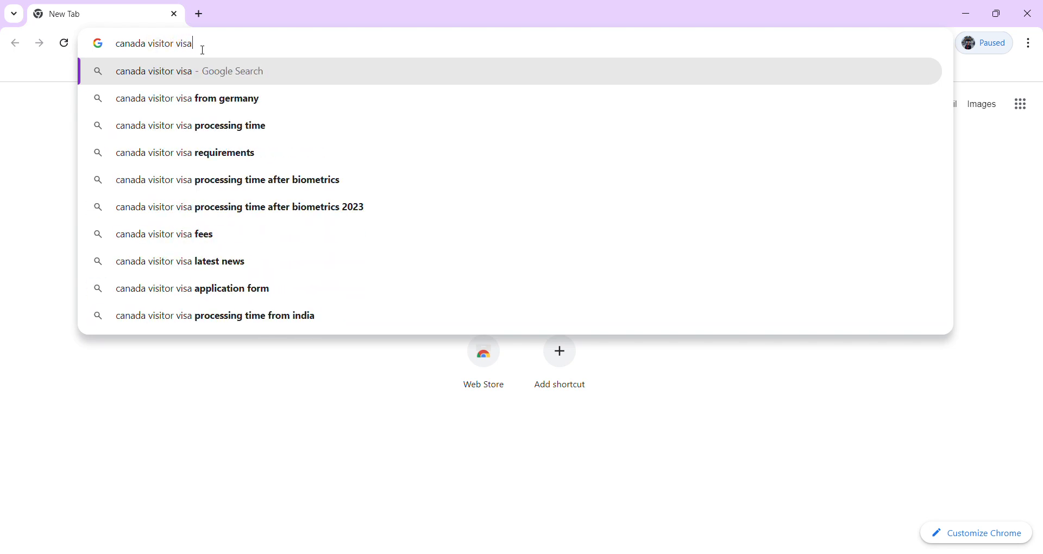
{"action": "key", "text": "Return"}
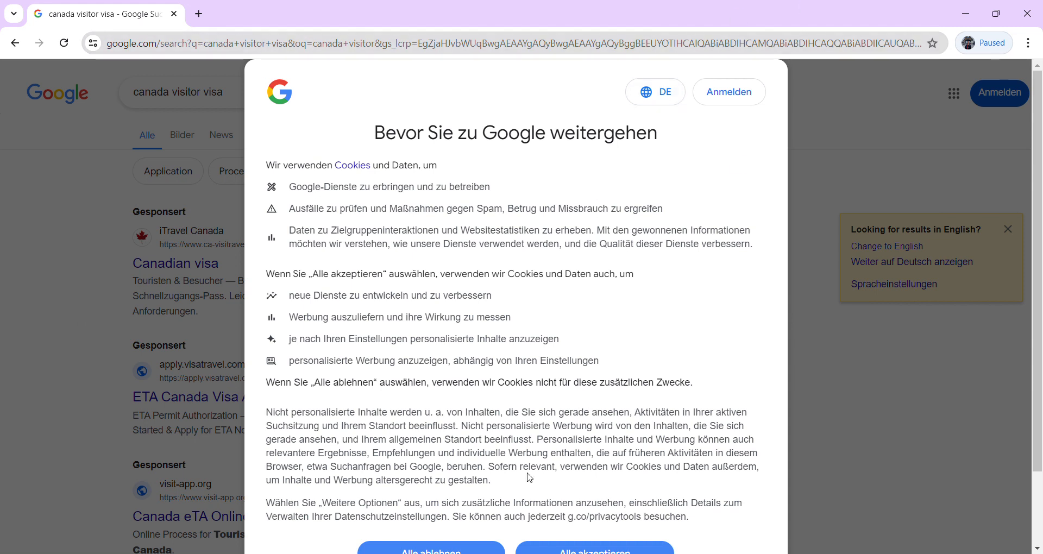
{"action": "left_click", "coordinate": [435, 550]}
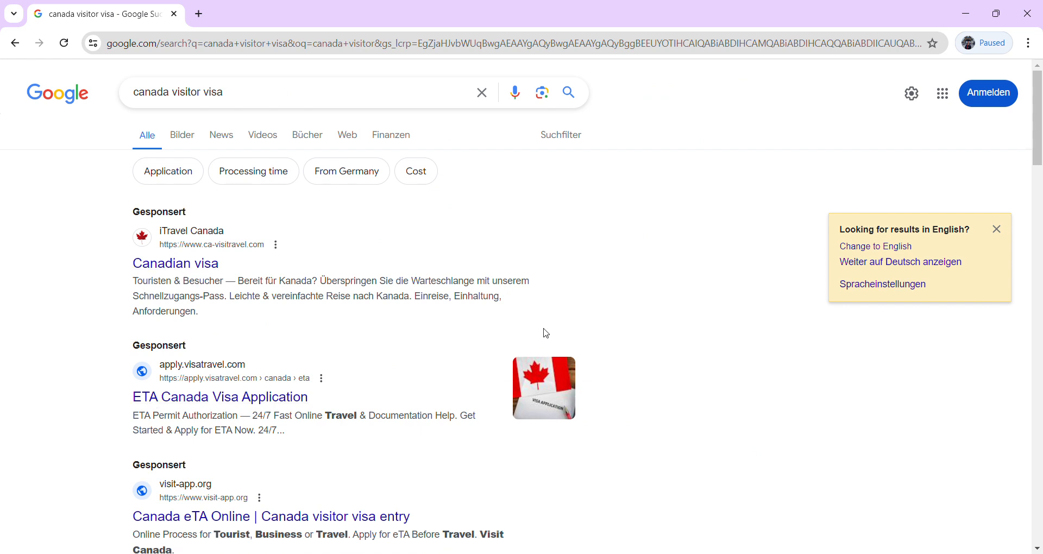
Open the Canada.ca 'How to apply for a visitor visa' page from the search results.
{"action": "left_click_drag", "start_coordinate": [1038, 150], "coordinate": [1040, 219]}
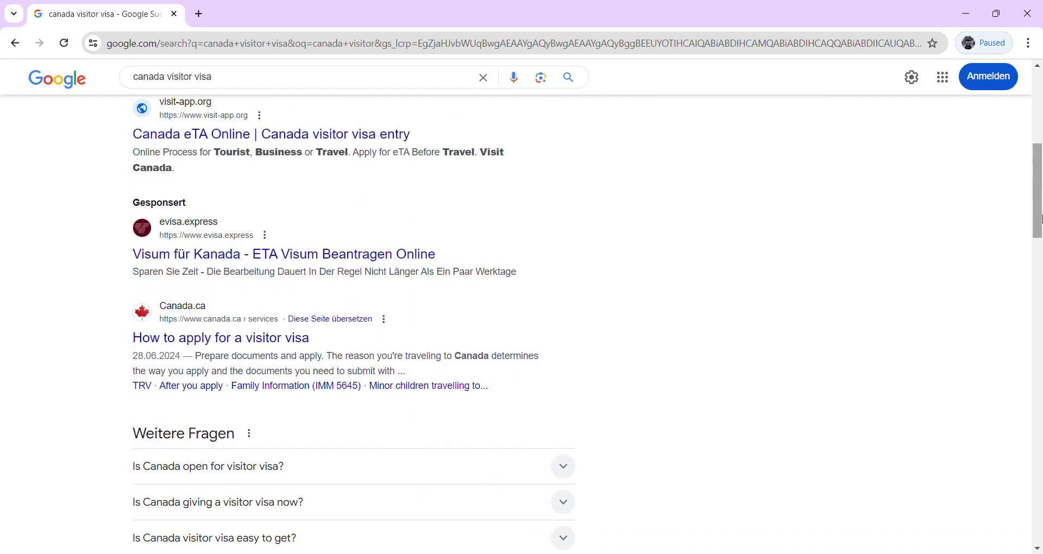
{"action": "left_click", "coordinate": [247, 338]}
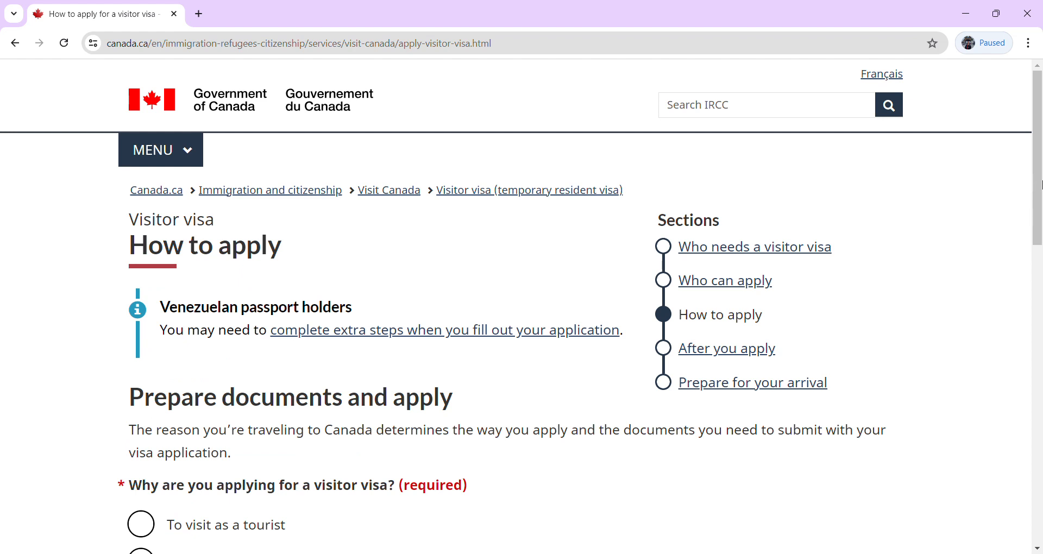
{"action": "left_click_drag", "start_coordinate": [1040, 180], "coordinate": [1040, 298]}
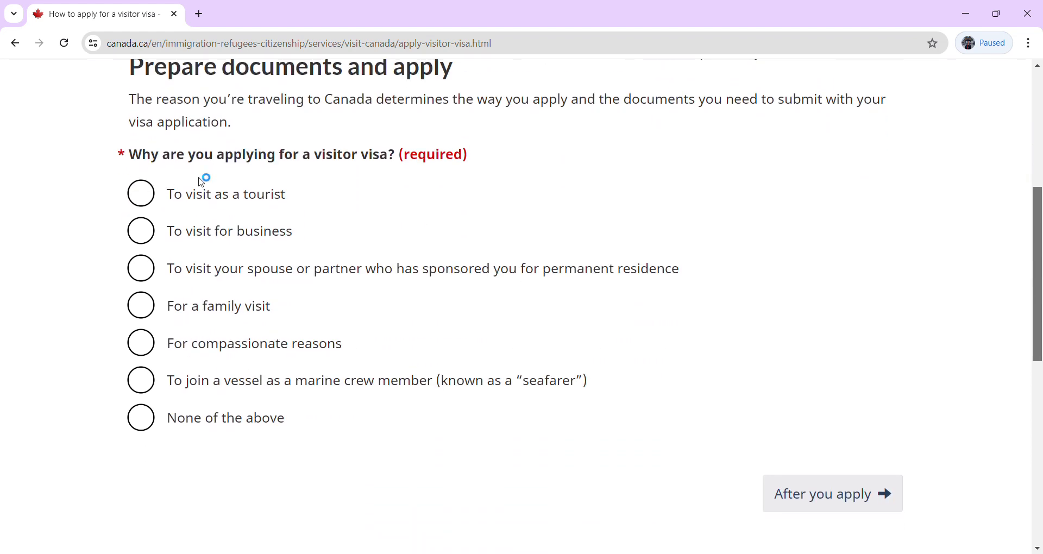
{"action": "left_click", "coordinate": [153, 192]}
{"action": "left_click", "coordinate": [796, 523]}
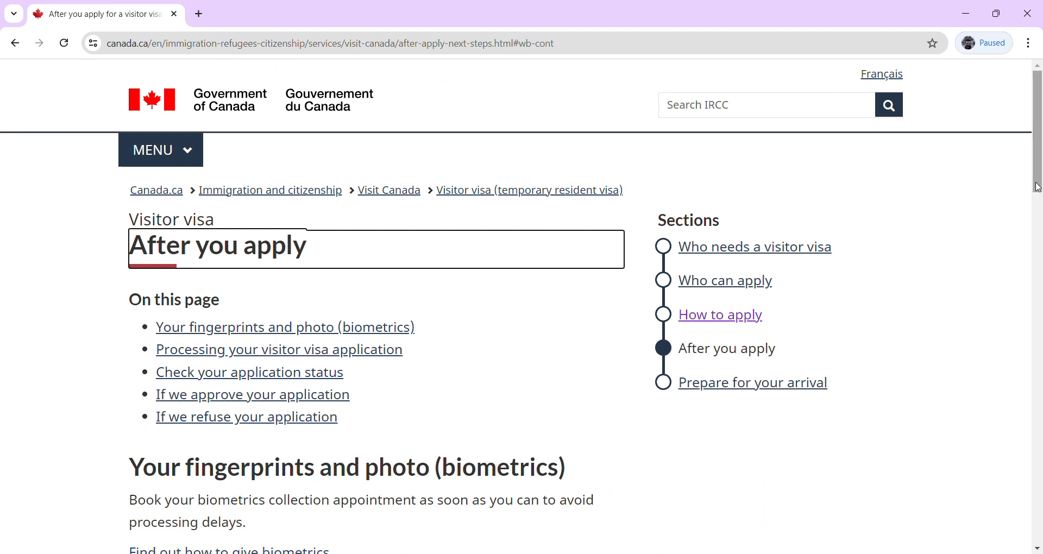
{"action": "left_click_drag", "start_coordinate": [1038, 186], "coordinate": [1041, 79]}
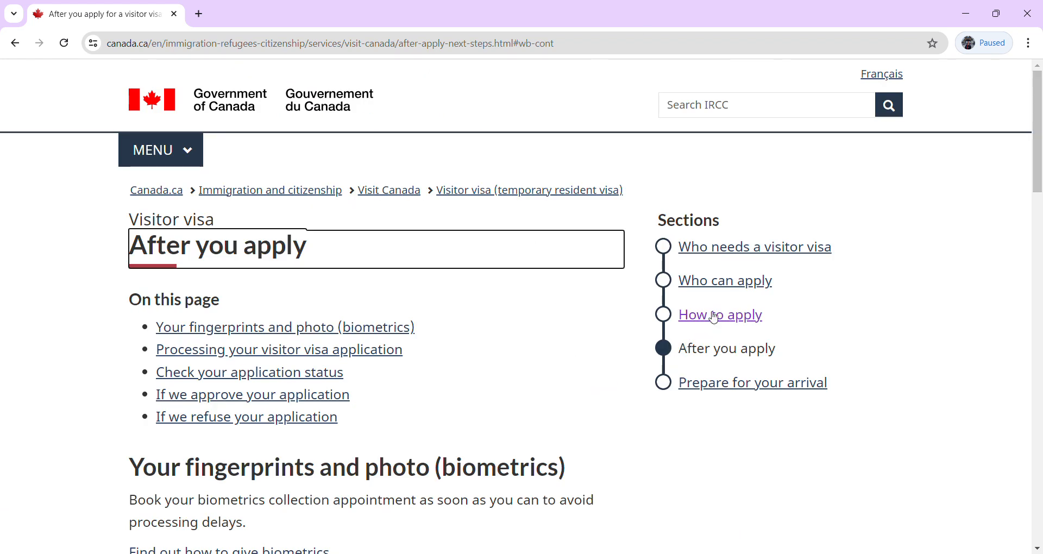
{"action": "left_click", "coordinate": [708, 257]}
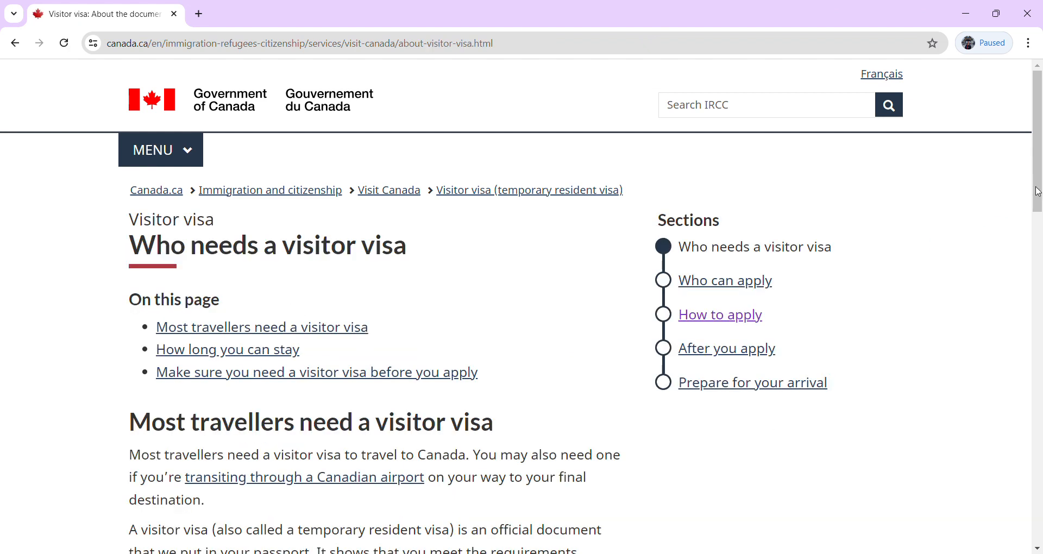
{"action": "left_click_drag", "start_coordinate": [1038, 191], "coordinate": [1025, 17]}
{"action": "left_click", "coordinate": [17, 43]}
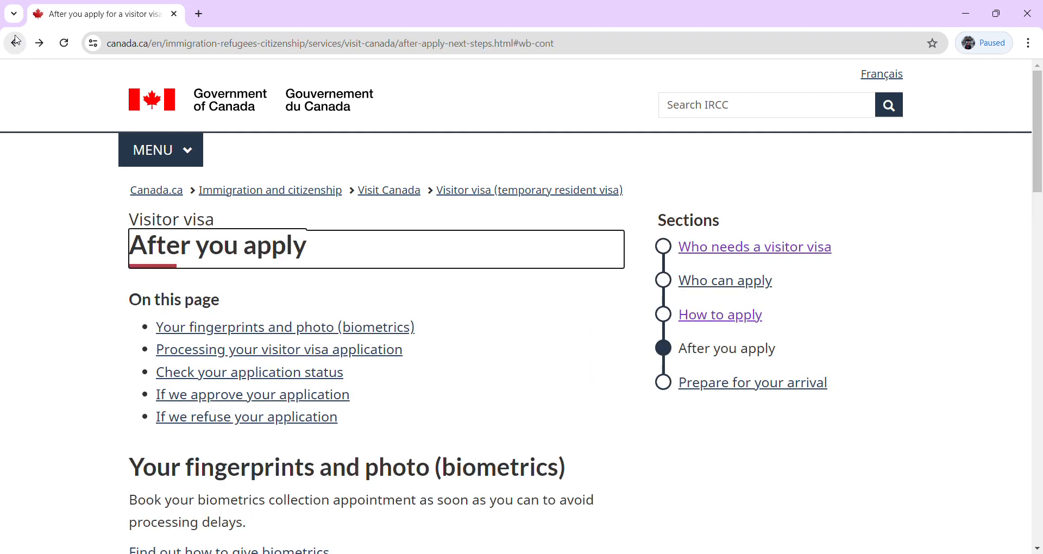
{"action": "left_click", "coordinate": [17, 43]}
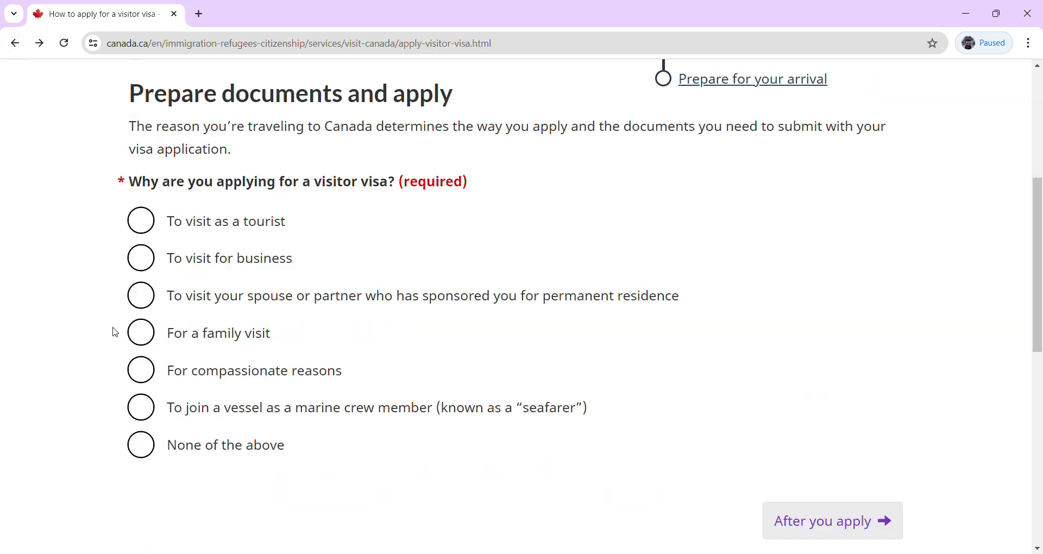
Select 'To visit as a tourist' as the visa reason and continue to the required documents.
{"action": "left_click", "coordinate": [144, 226]}
{"action": "left_click", "coordinate": [170, 502]}
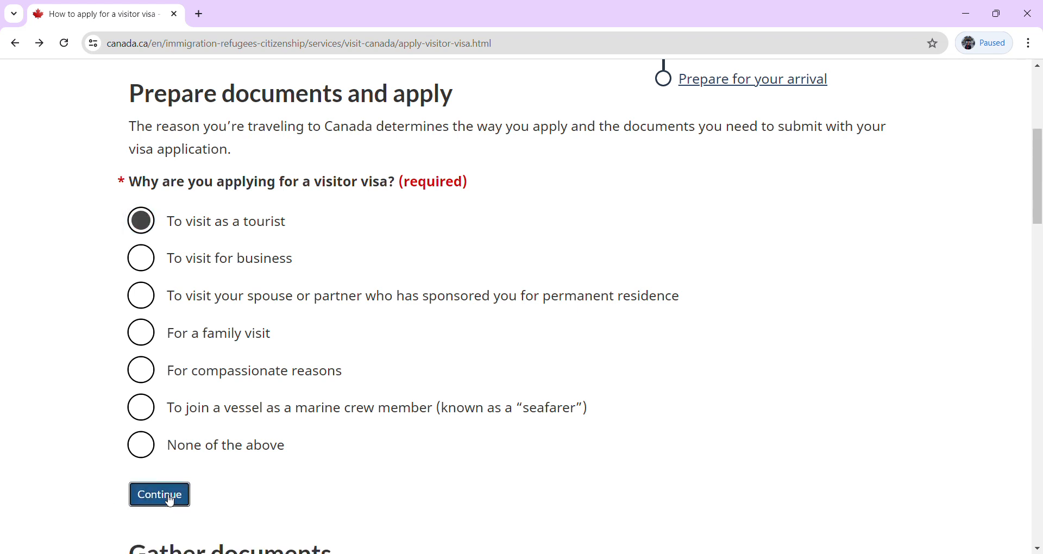
{"action": "left_click_drag", "start_coordinate": [1040, 179], "coordinate": [1036, 433]}
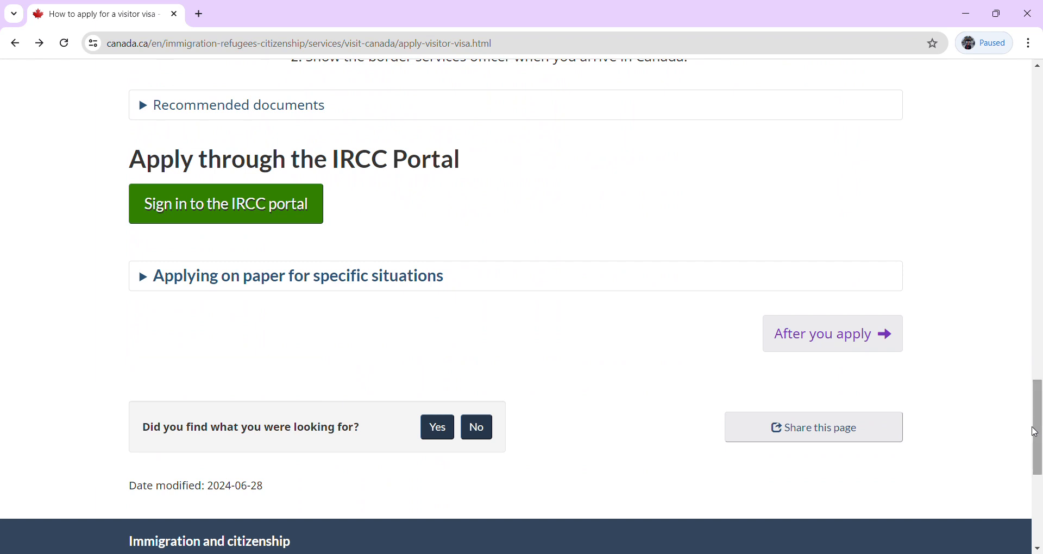
Follow the IRCC portal links through to the portal sign-in page.
{"action": "left_click", "coordinate": [246, 212]}
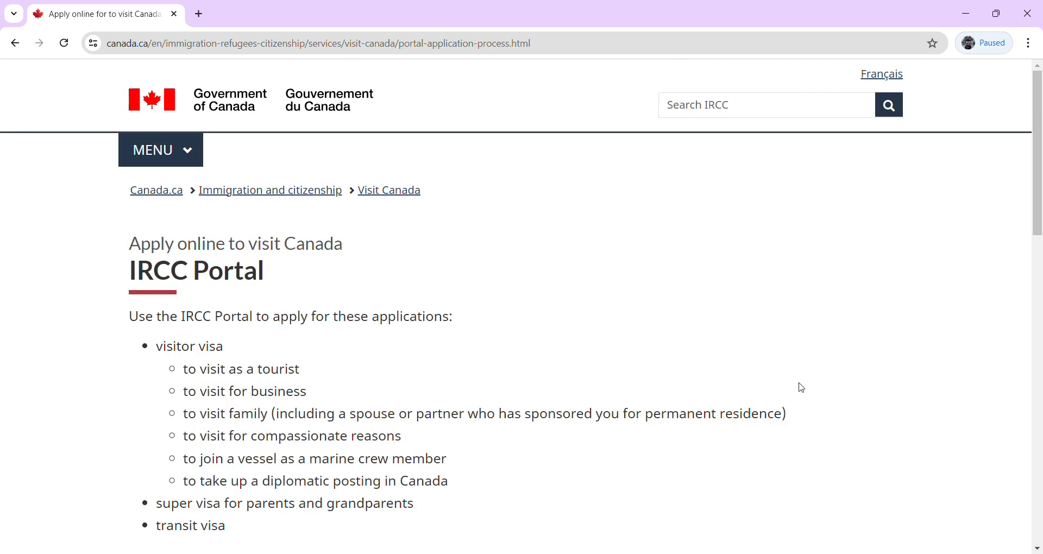
{"action": "left_click_drag", "start_coordinate": [1039, 197], "coordinate": [1038, 297]}
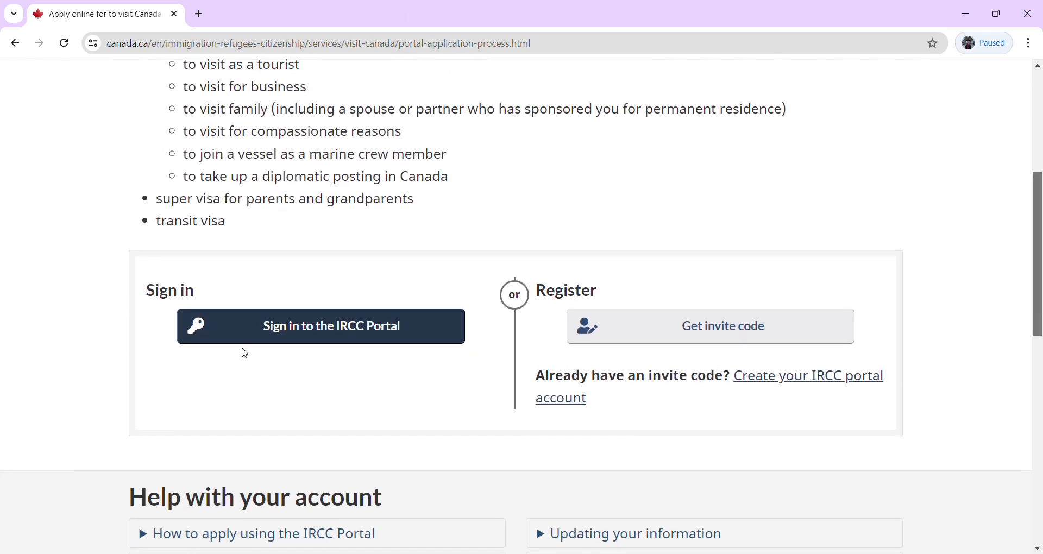
{"action": "left_click", "coordinate": [310, 325]}
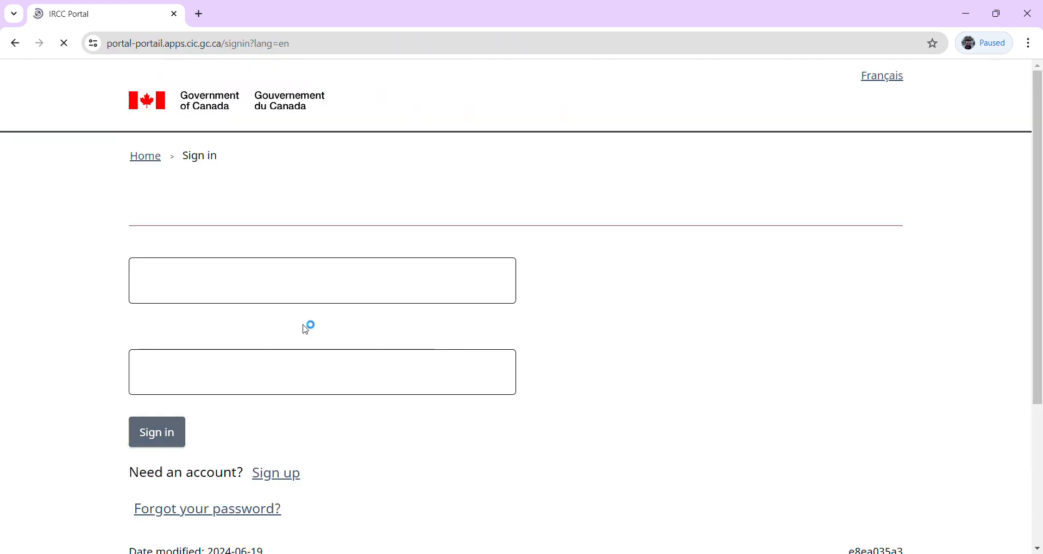
Sign in with the account e-mail address and password.
{"action": "left_click", "coordinate": [242, 286]}
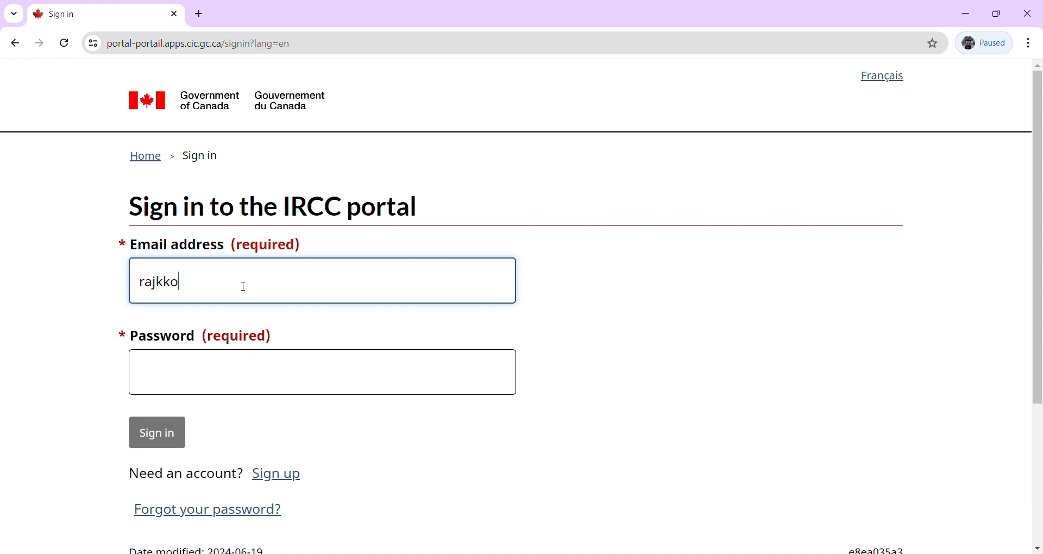
{"action": "key", "text": "Tab"}
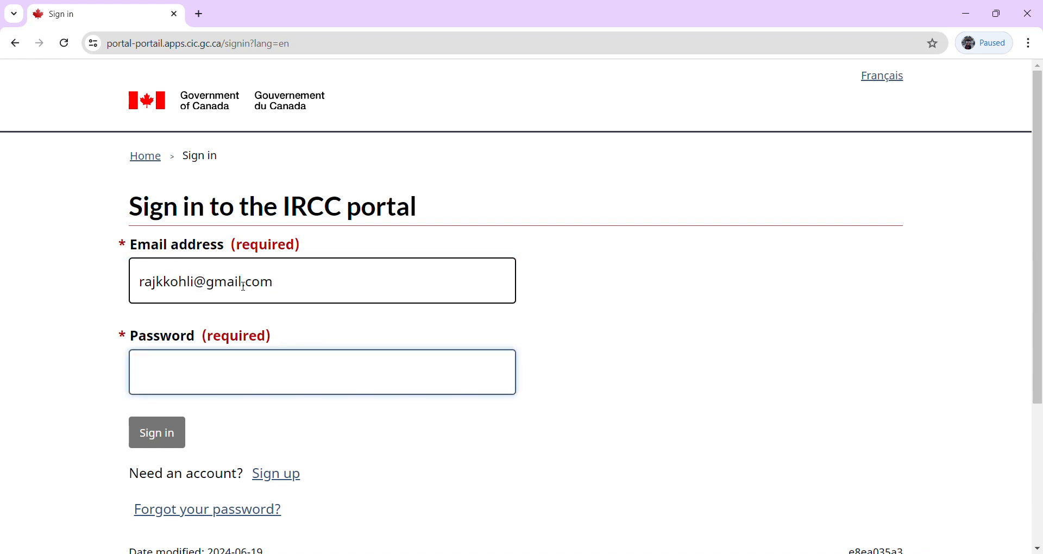
{"action": "type", "text": "•••••••••"}
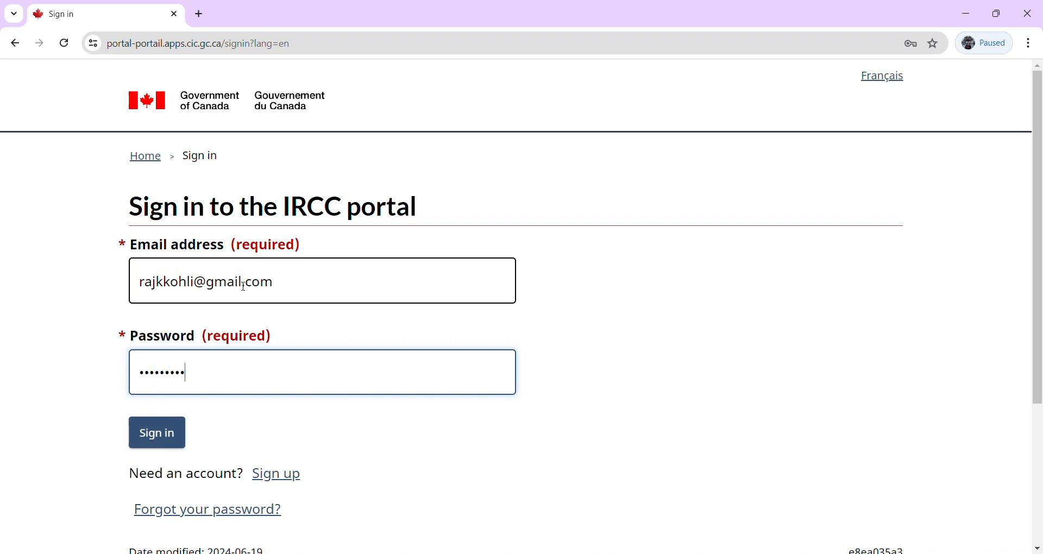
{"action": "type", "text": "••••"}
{"action": "left_click", "coordinate": [158, 432]}
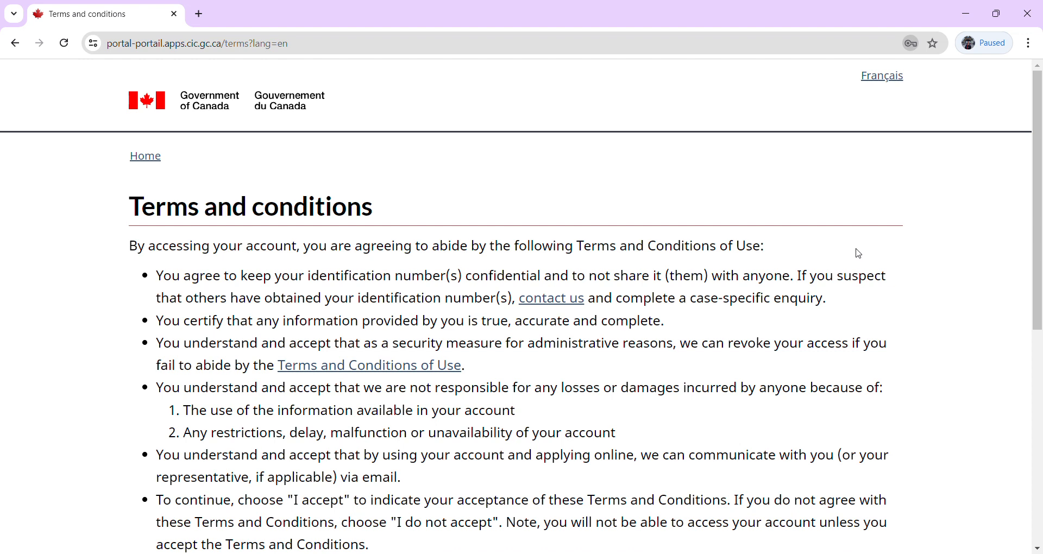
Scroll through the terms and conditions and choose 'I accept'.
{"action": "scroll", "coordinate": [163, 365], "scroll_direction": "down", "scroll_amount": 8}
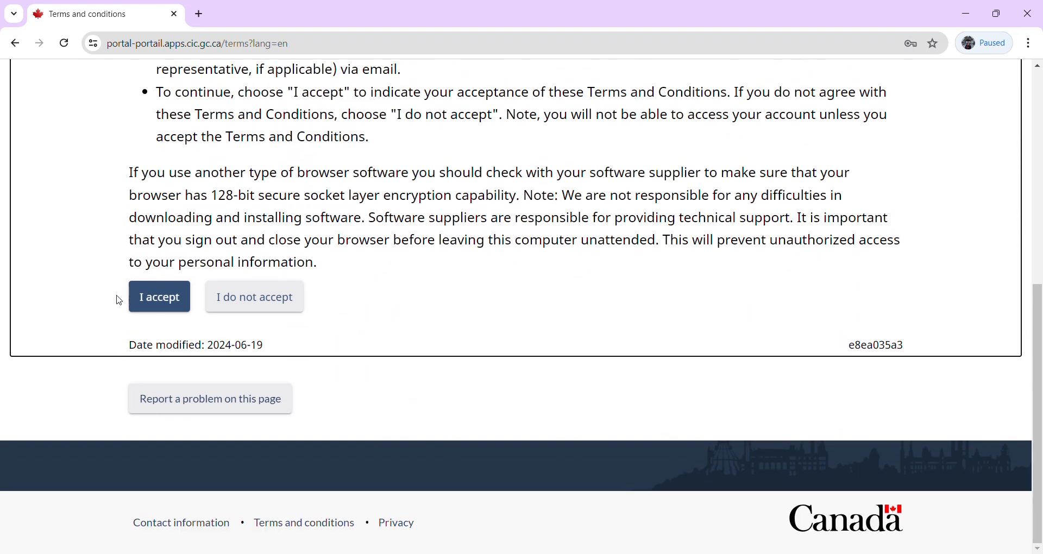
{"action": "scroll", "coordinate": [391, 282], "scroll_direction": "up", "scroll_amount": 2}
{"action": "scroll", "coordinate": [396, 287], "scroll_direction": "down", "scroll_amount": 10}
{"action": "left_click", "coordinate": [149, 298]}
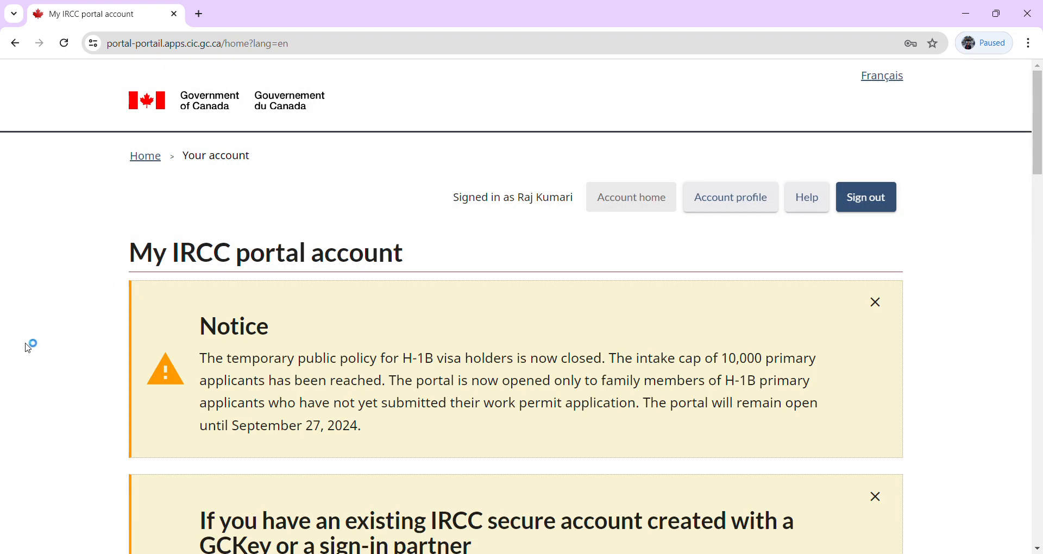
{"action": "scroll", "coordinate": [19, 361], "scroll_direction": "down", "scroll_amount": 2}
{"action": "scroll", "coordinate": [23, 363], "scroll_direction": "down", "scroll_amount": 1}
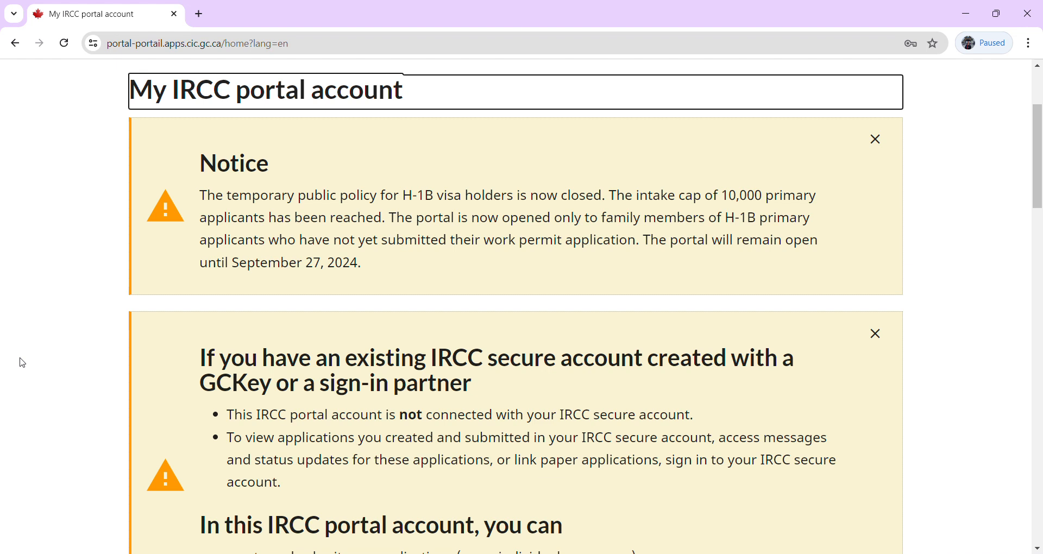
{"action": "scroll", "coordinate": [23, 368], "scroll_direction": "down", "scroll_amount": 3}
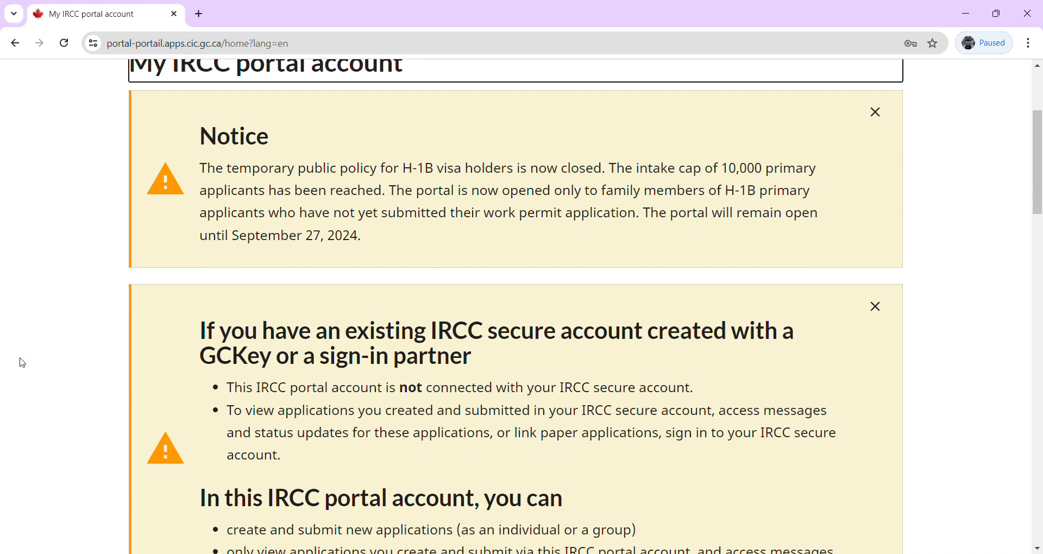
{"action": "scroll", "coordinate": [23, 363], "scroll_direction": "down", "scroll_amount": 8}
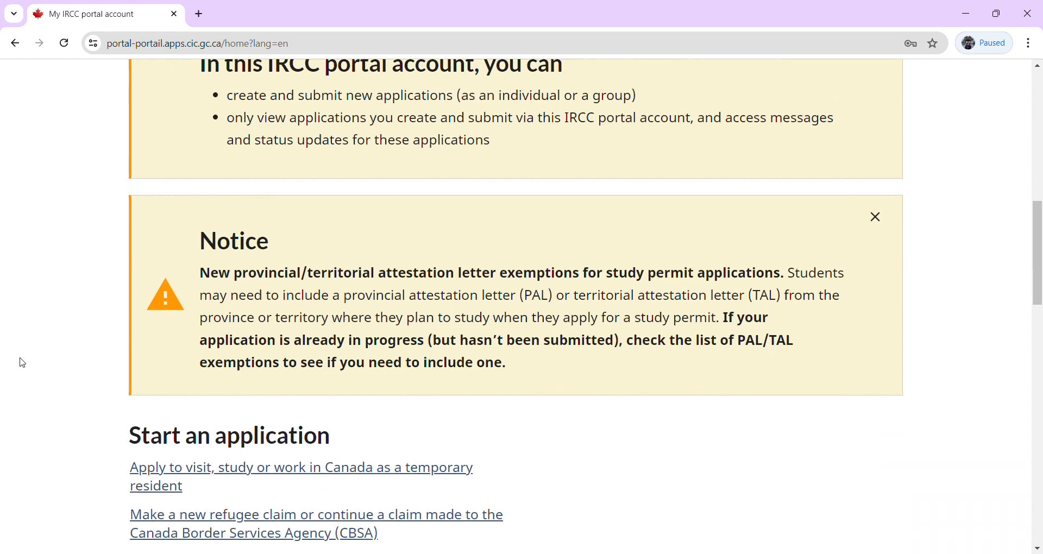
{"action": "scroll", "coordinate": [23, 365], "scroll_direction": "down", "scroll_amount": 2}
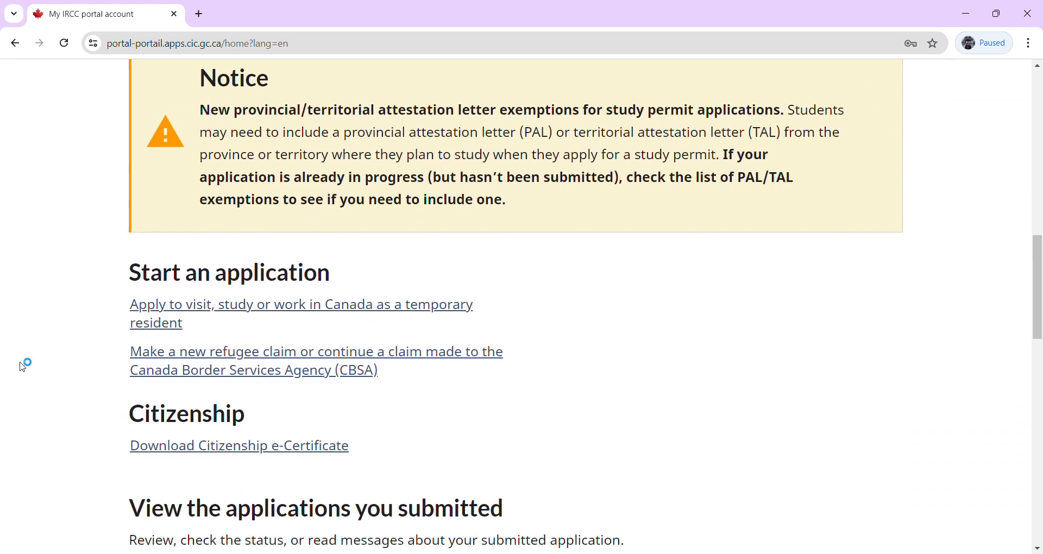
{"action": "scroll", "coordinate": [23, 363], "scroll_direction": "down", "scroll_amount": 1}
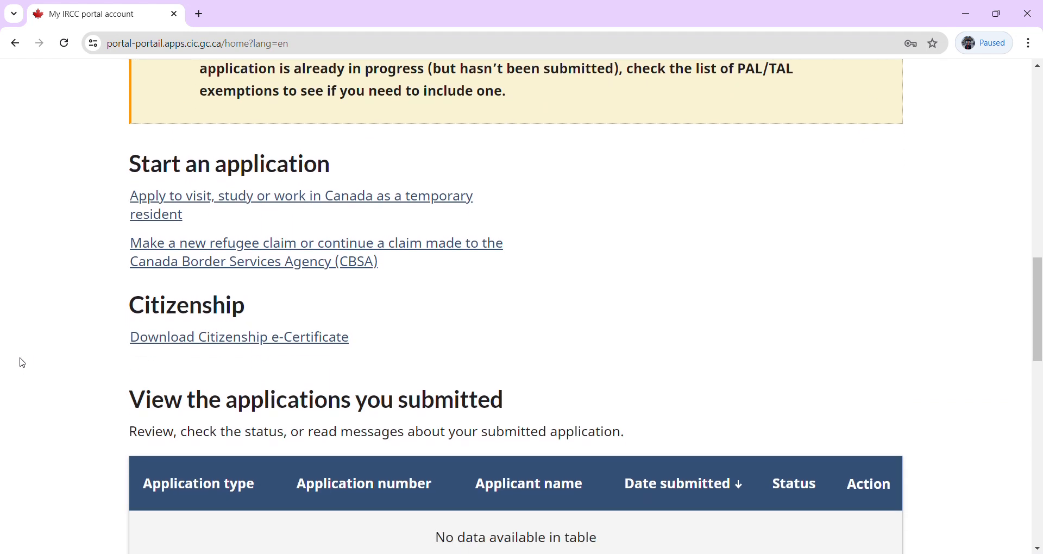
{"action": "scroll", "coordinate": [23, 363], "scroll_direction": "down", "scroll_amount": 1}
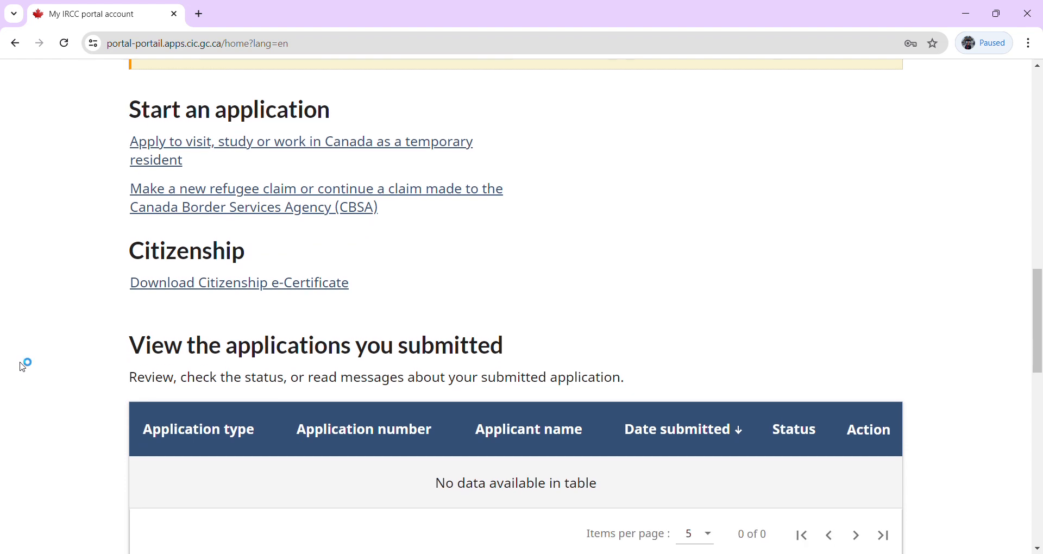
{"action": "scroll", "coordinate": [23, 363], "scroll_direction": "up", "scroll_amount": 1}
{"action": "scroll", "coordinate": [23, 365], "scroll_direction": "up", "scroll_amount": 5}
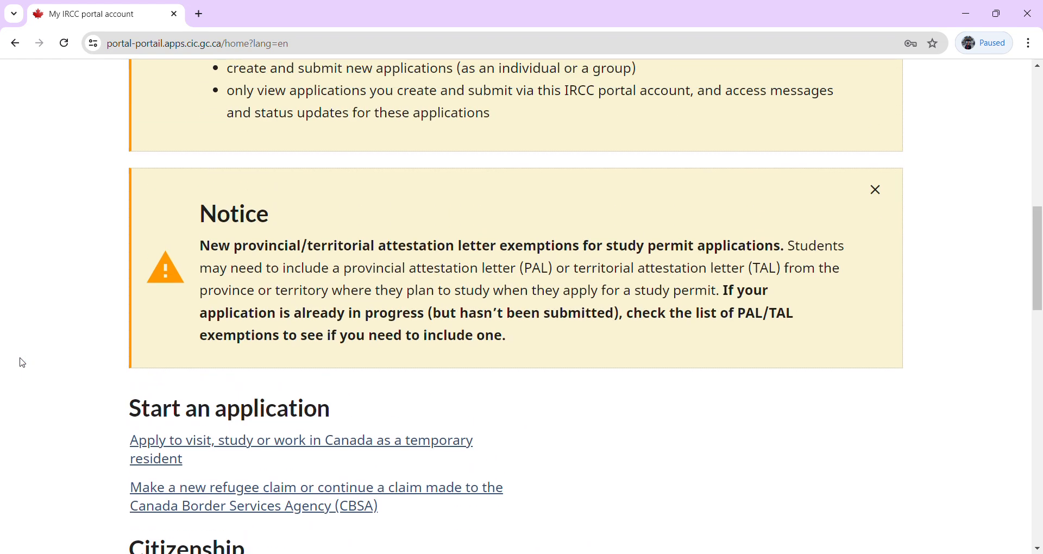
{"action": "scroll", "coordinate": [23, 363], "scroll_direction": "down", "scroll_amount": 6}
{"action": "scroll", "coordinate": [22, 363], "scroll_direction": "down", "scroll_amount": 1}
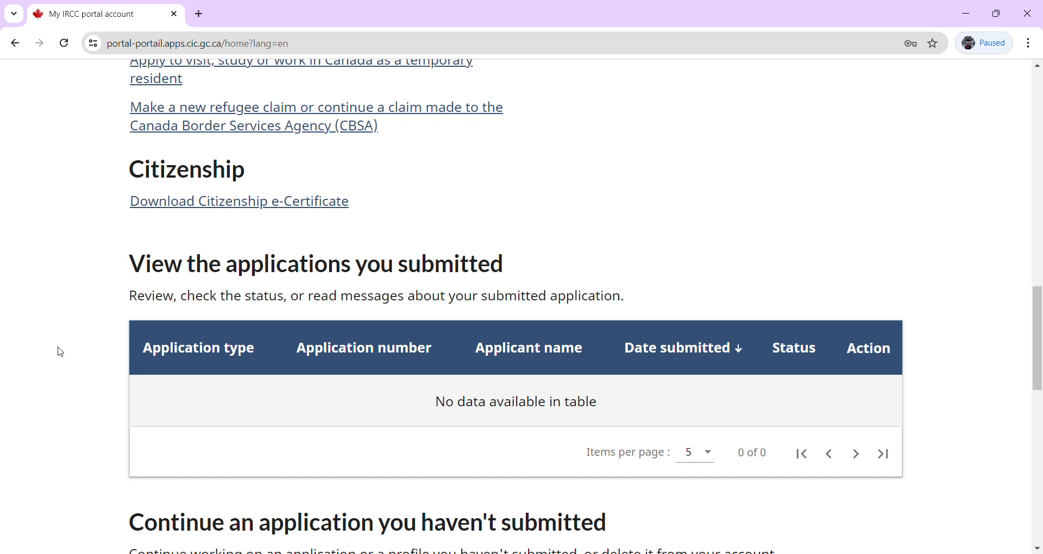
{"action": "scroll", "coordinate": [60, 352], "scroll_direction": "down", "scroll_amount": 1}
{"action": "scroll", "coordinate": [60, 352], "scroll_direction": "down", "scroll_amount": 5}
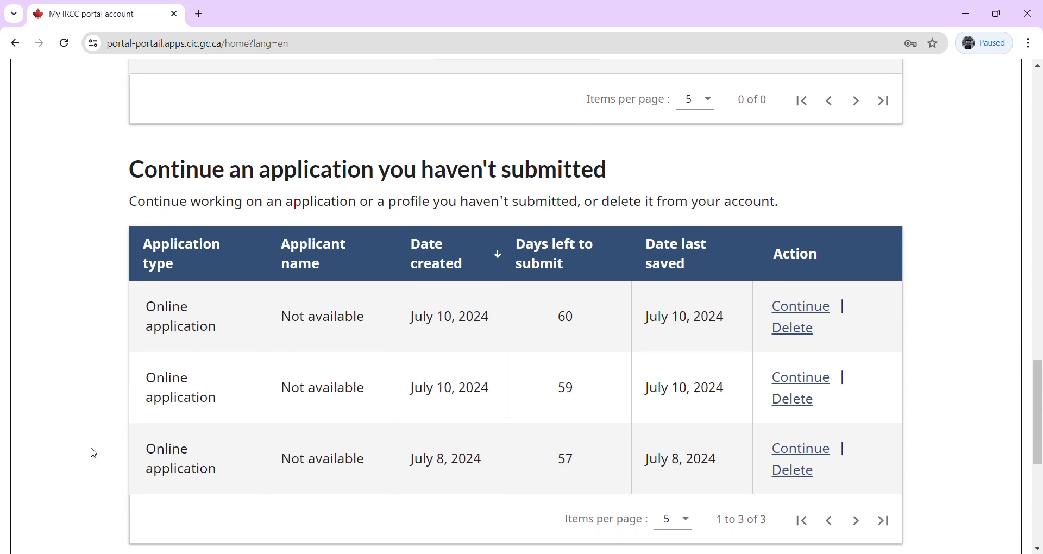
{"action": "scroll", "coordinate": [94, 453], "scroll_direction": "down", "scroll_amount": 6}
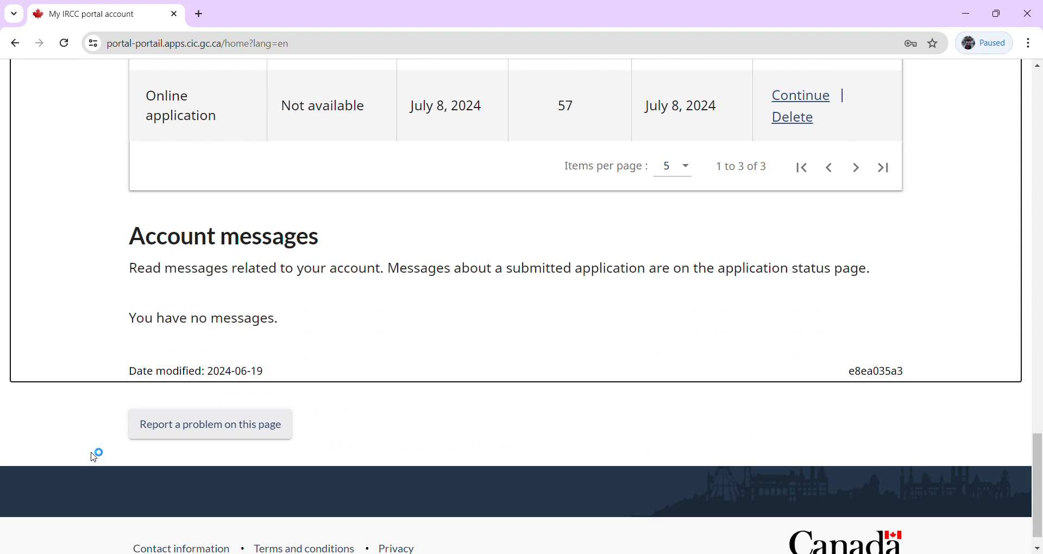
{"action": "scroll", "coordinate": [94, 456], "scroll_direction": "up", "scroll_amount": 7}
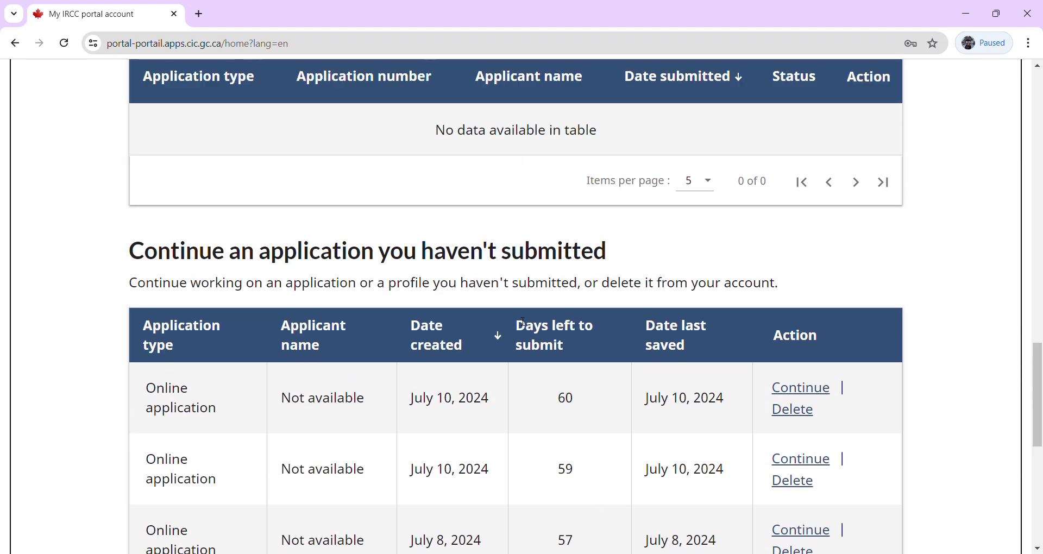
{"action": "double_click", "coordinate": [572, 405]}
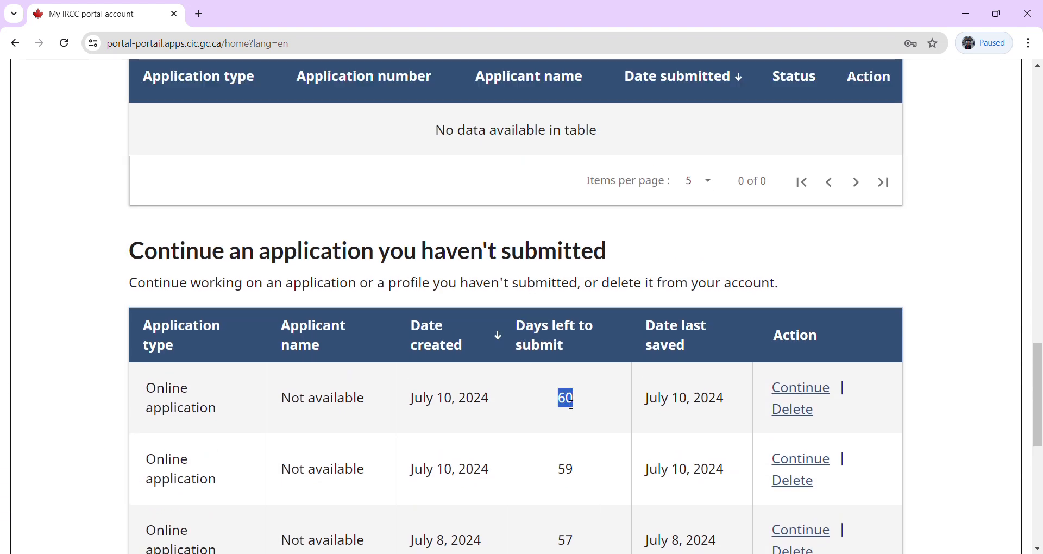
{"action": "scroll", "coordinate": [571, 405], "scroll_direction": "up", "scroll_amount": 4}
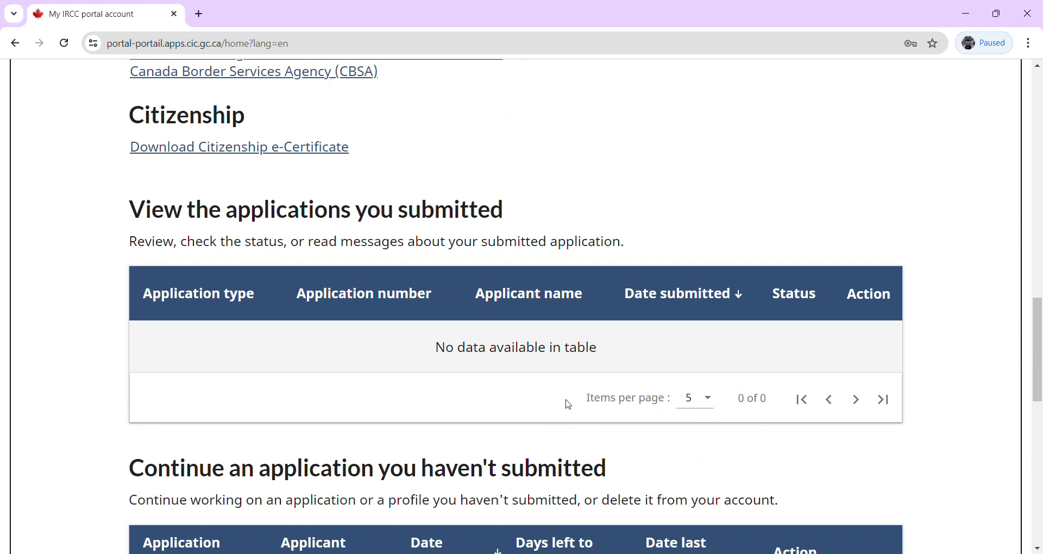
{"action": "scroll", "coordinate": [570, 405], "scroll_direction": "up", "scroll_amount": 1}
{"action": "scroll", "coordinate": [568, 404], "scroll_direction": "up", "scroll_amount": 3}
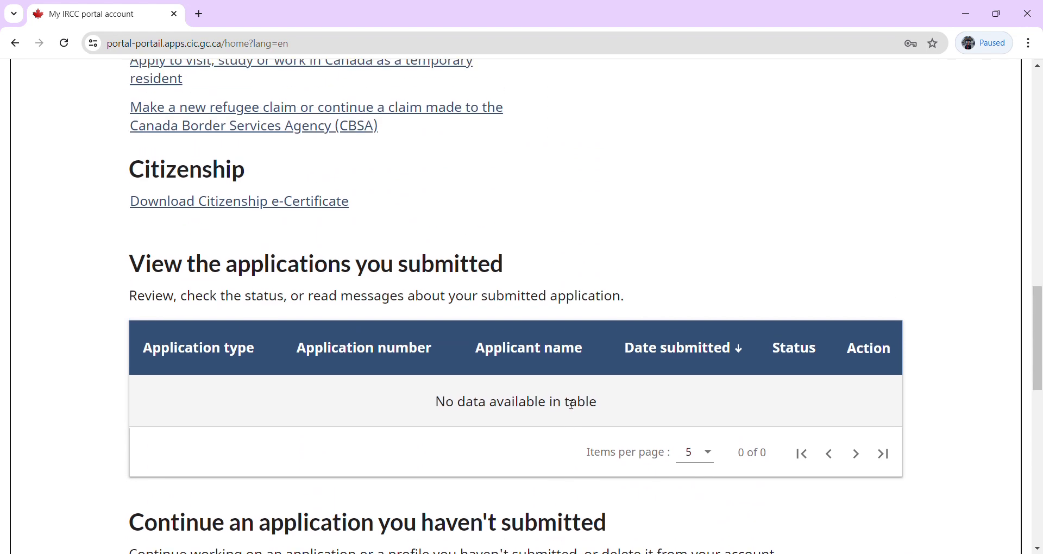
{"action": "scroll", "coordinate": [567, 403], "scroll_direction": "up", "scroll_amount": 1}
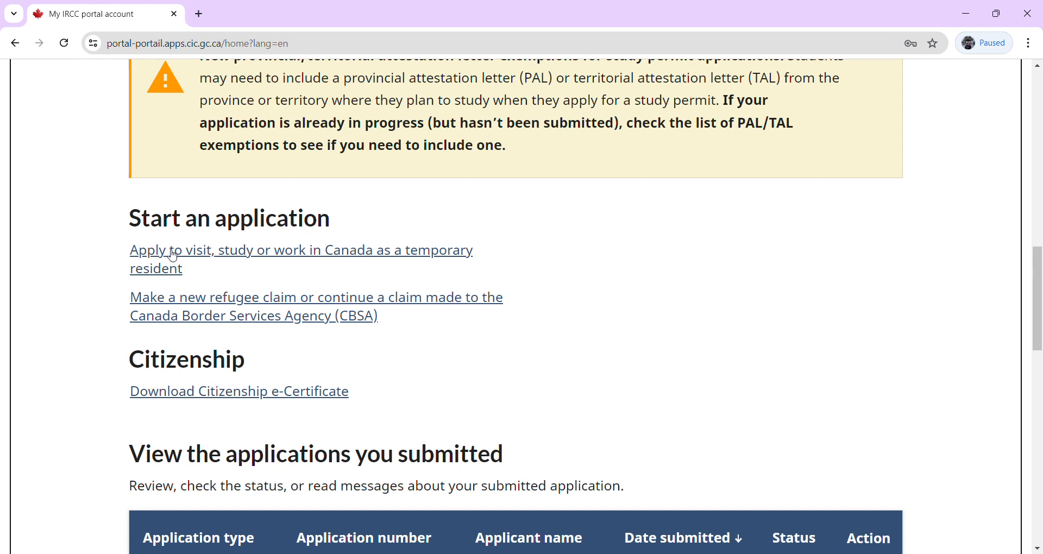
Open the temporary resident application page and read through its instructions.
{"action": "left_click", "coordinate": [173, 255]}
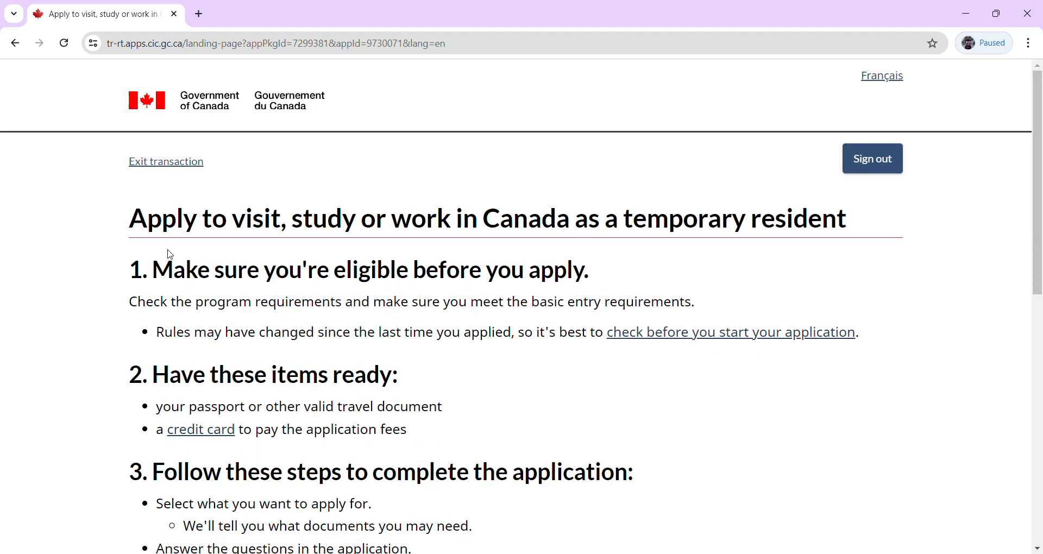
{"action": "scroll", "coordinate": [170, 254], "scroll_direction": "down", "scroll_amount": 1}
{"action": "scroll", "coordinate": [173, 254], "scroll_direction": "down", "scroll_amount": 2}
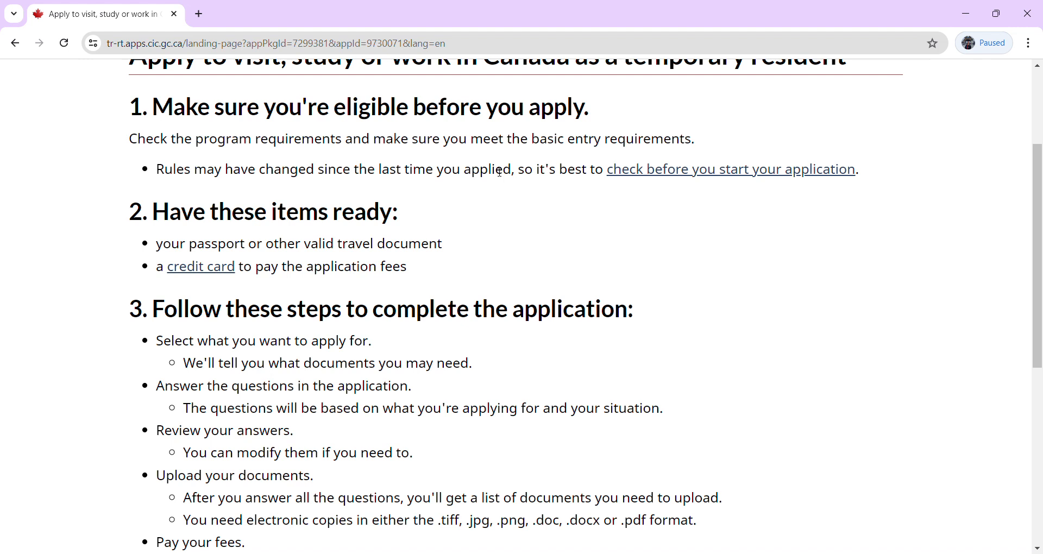
{"action": "scroll", "coordinate": [463, 247], "scroll_direction": "down", "scroll_amount": 1}
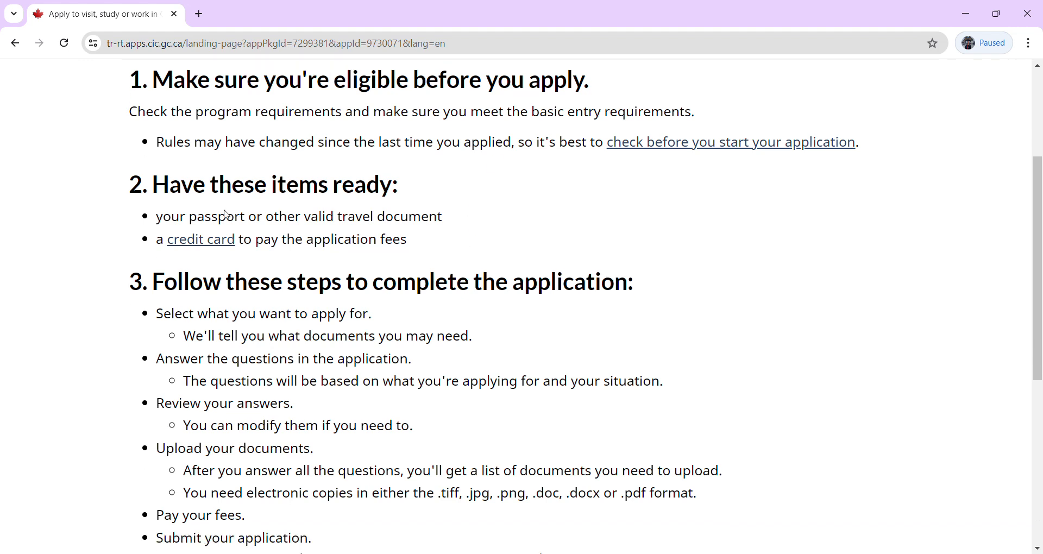
{"action": "left_click_drag", "start_coordinate": [278, 250], "coordinate": [283, 250]}
{"action": "left_click", "coordinate": [275, 423]}
{"action": "scroll", "coordinate": [275, 422], "scroll_direction": "down", "scroll_amount": 1}
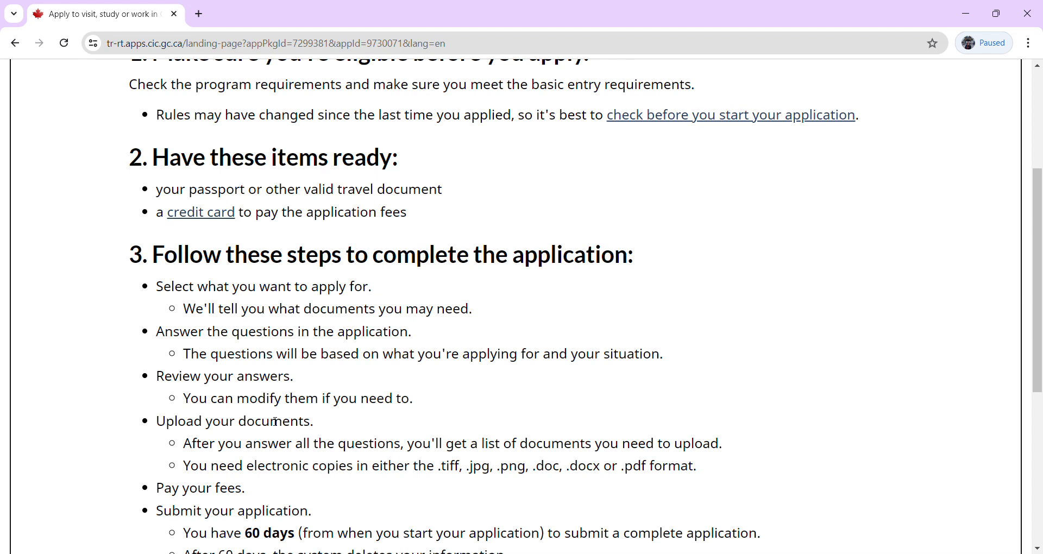
{"action": "scroll", "coordinate": [276, 422], "scroll_direction": "down", "scroll_amount": 1}
{"action": "scroll", "coordinate": [275, 421], "scroll_direction": "down", "scroll_amount": 1}
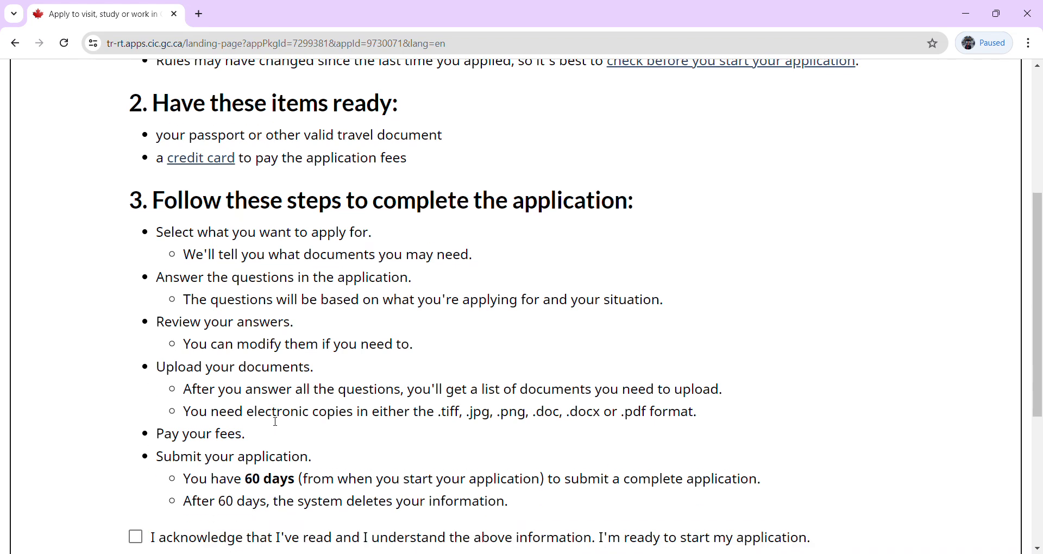
{"action": "scroll", "coordinate": [272, 421], "scroll_direction": "down", "scroll_amount": 1}
{"action": "scroll", "coordinate": [272, 421], "scroll_direction": "down", "scroll_amount": 1}
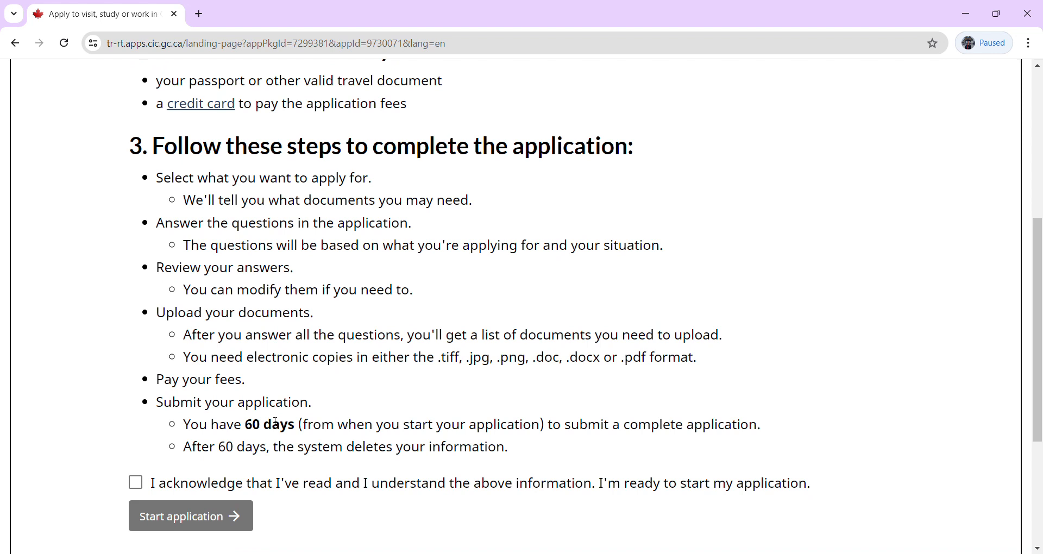
{"action": "scroll", "coordinate": [275, 421], "scroll_direction": "down", "scroll_amount": 1}
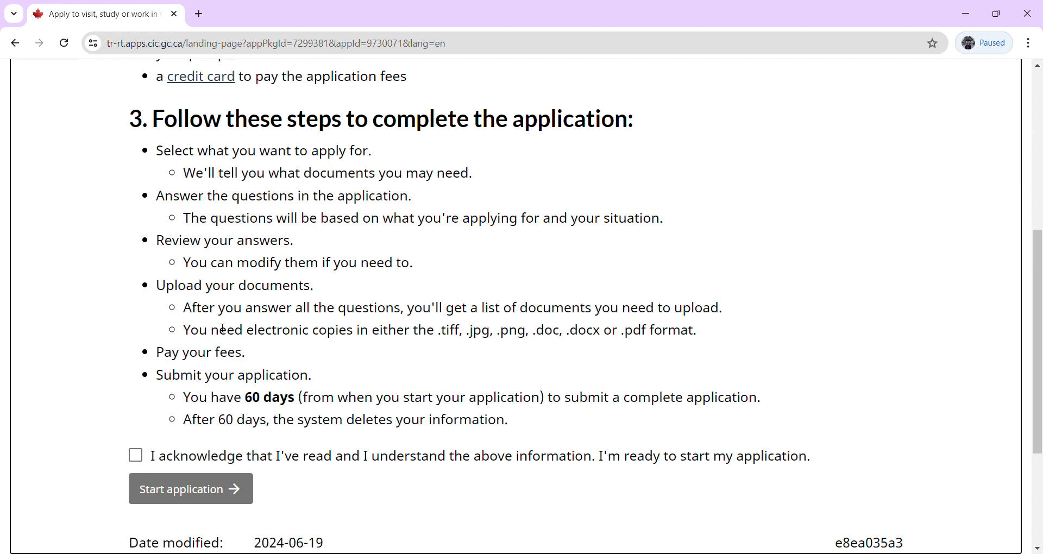
{"action": "scroll", "coordinate": [222, 329], "scroll_direction": "down", "scroll_amount": 1}
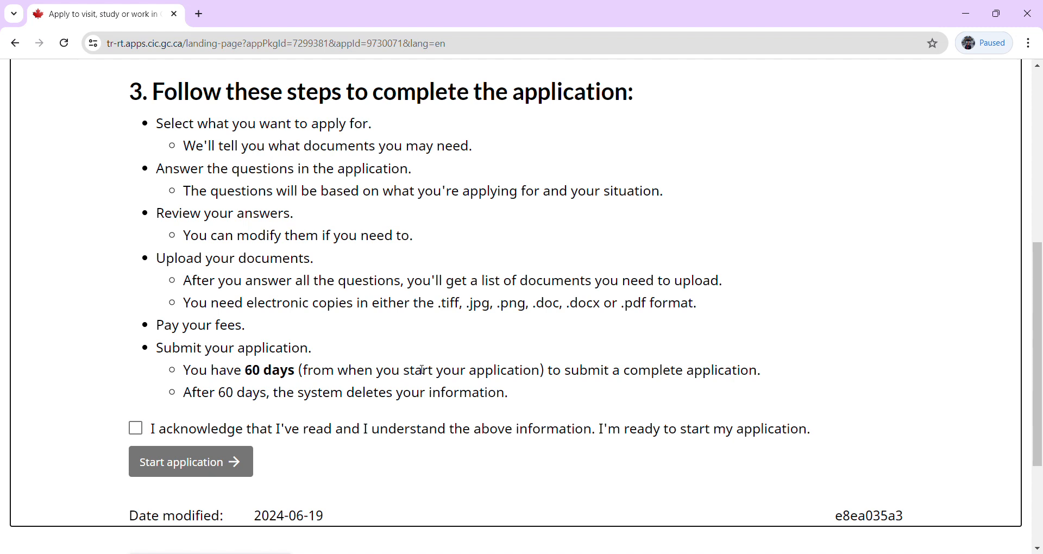
Note the 60-day submission limit, tick the acknowledgement, and start the new application.
{"action": "triple_click", "coordinate": [267, 375]}
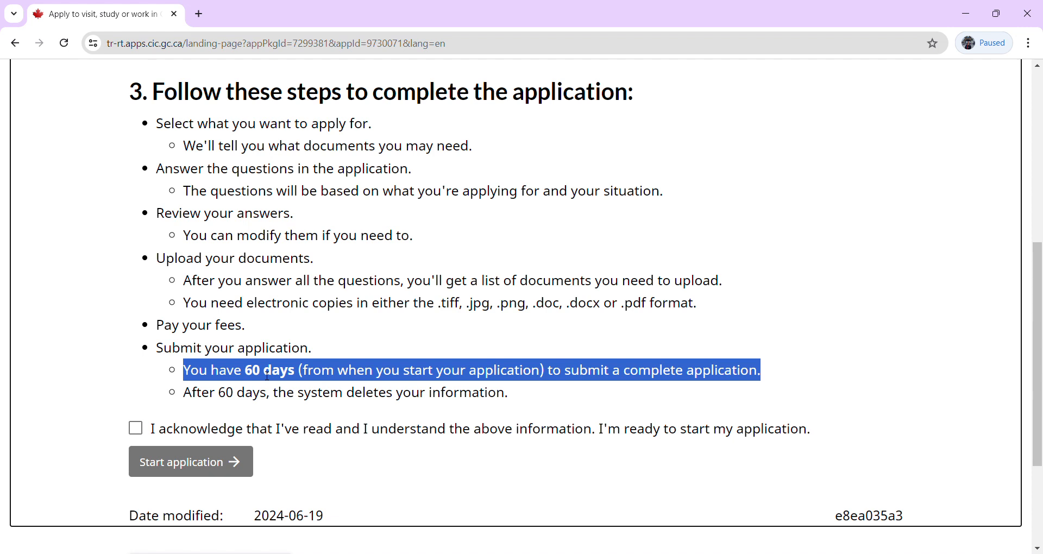
{"action": "scroll", "coordinate": [21, 418], "scroll_direction": "down", "scroll_amount": 1}
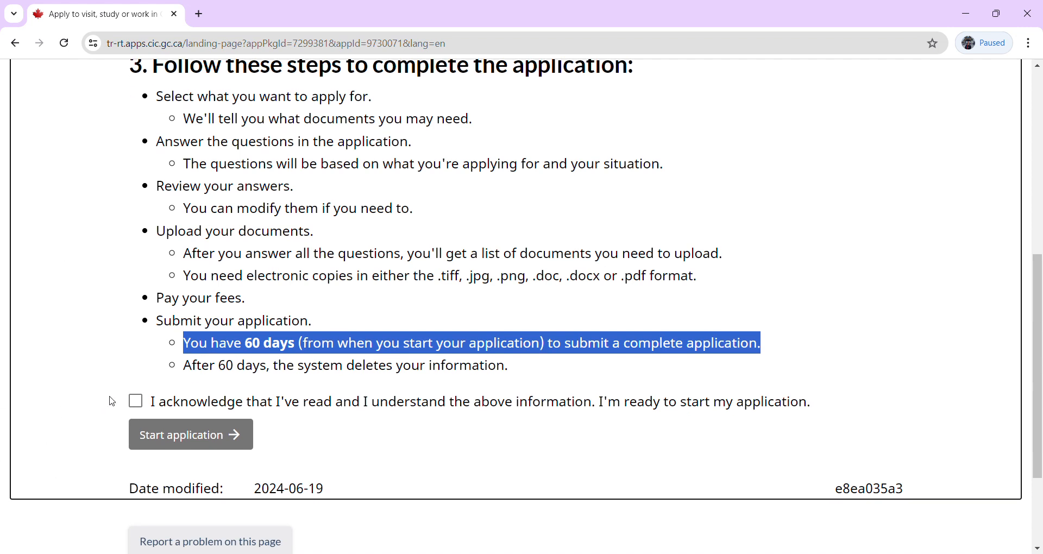
{"action": "left_click", "coordinate": [136, 401]}
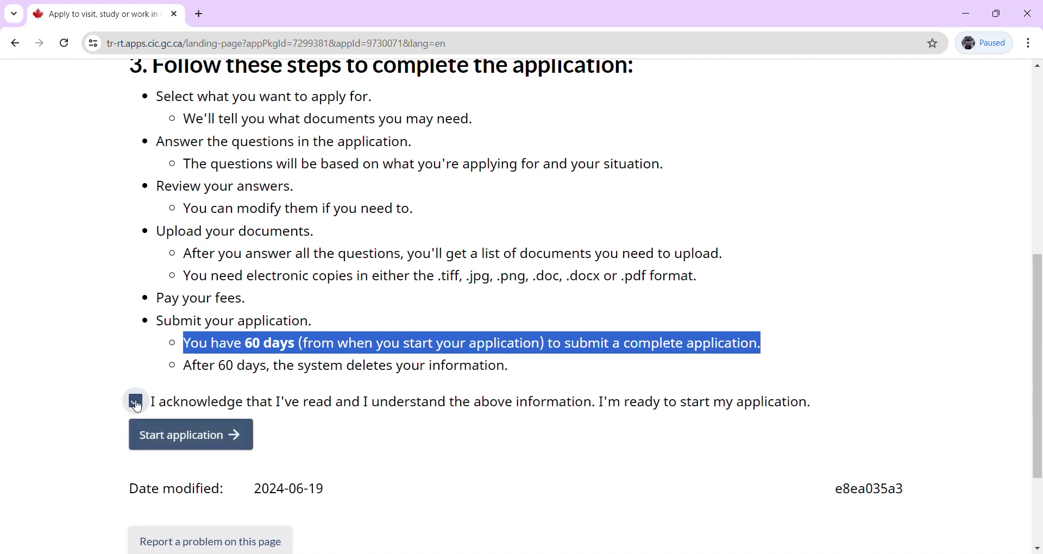
{"action": "left_click", "coordinate": [193, 447]}
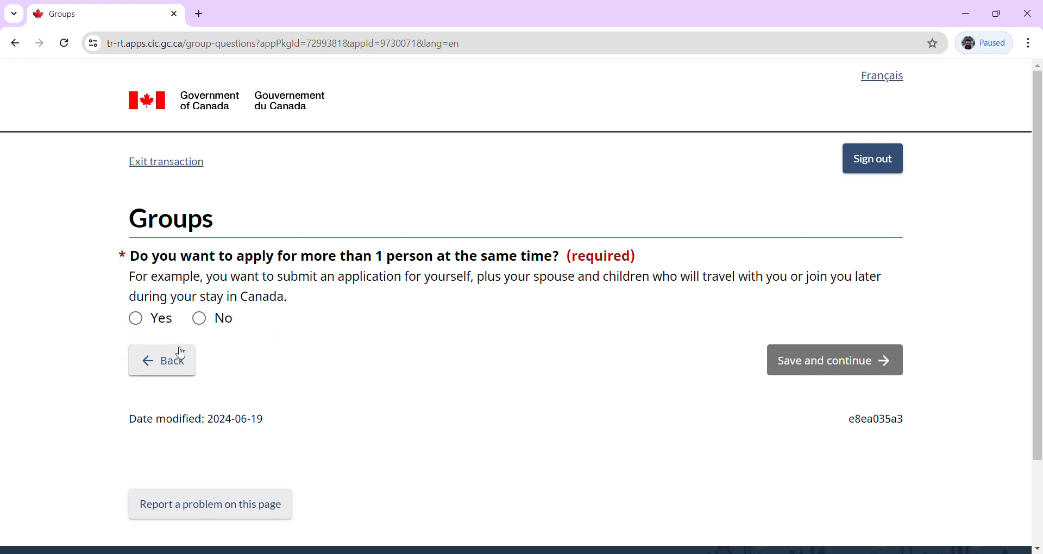
Answer No to applying for more than one person and save to continue.
{"action": "left_click", "coordinate": [205, 324]}
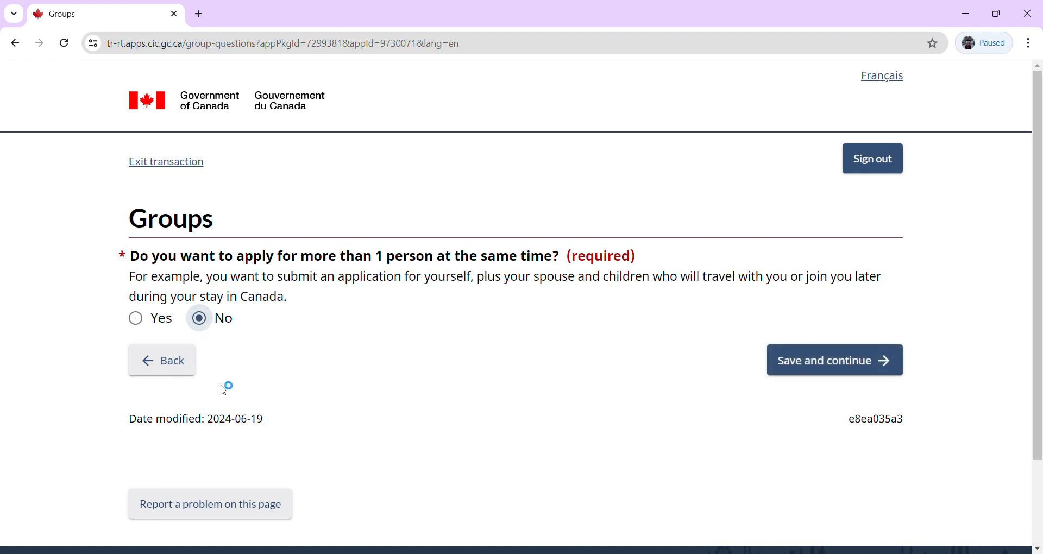
{"action": "left_click", "coordinate": [803, 370]}
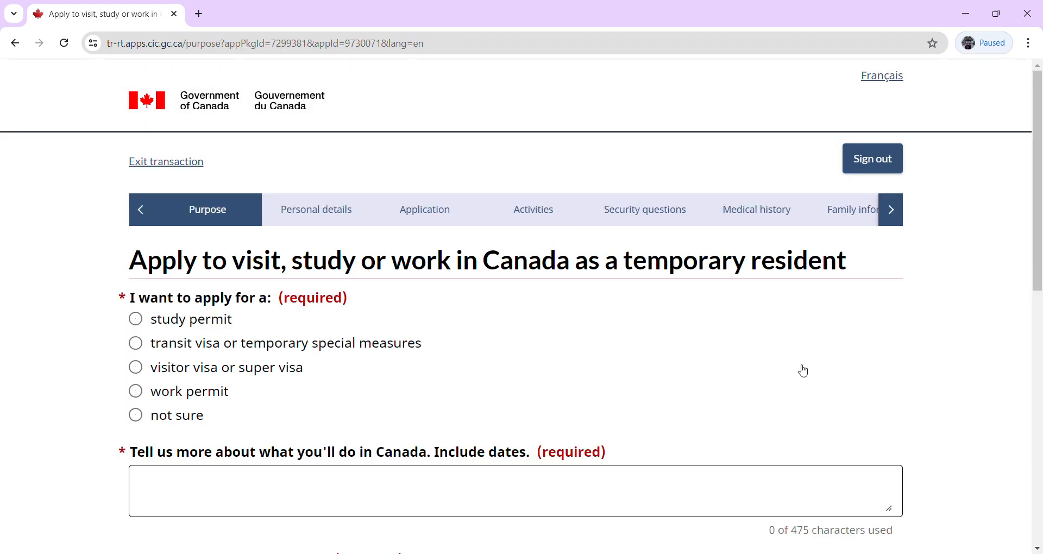
Set the application type to visitor visa or super visa.
{"action": "scroll", "coordinate": [804, 371], "scroll_direction": "down", "scroll_amount": 2}
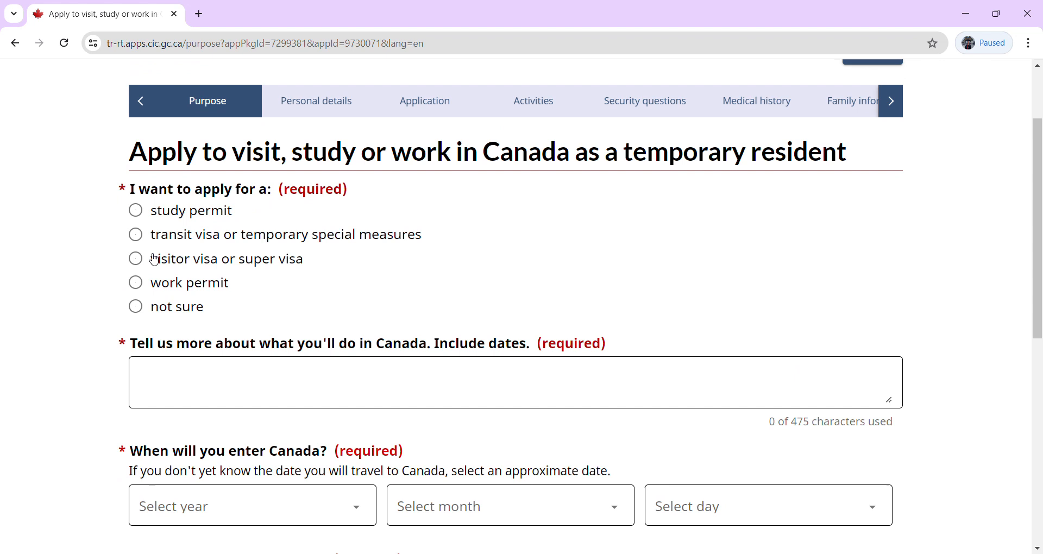
{"action": "left_click", "coordinate": [139, 261]}
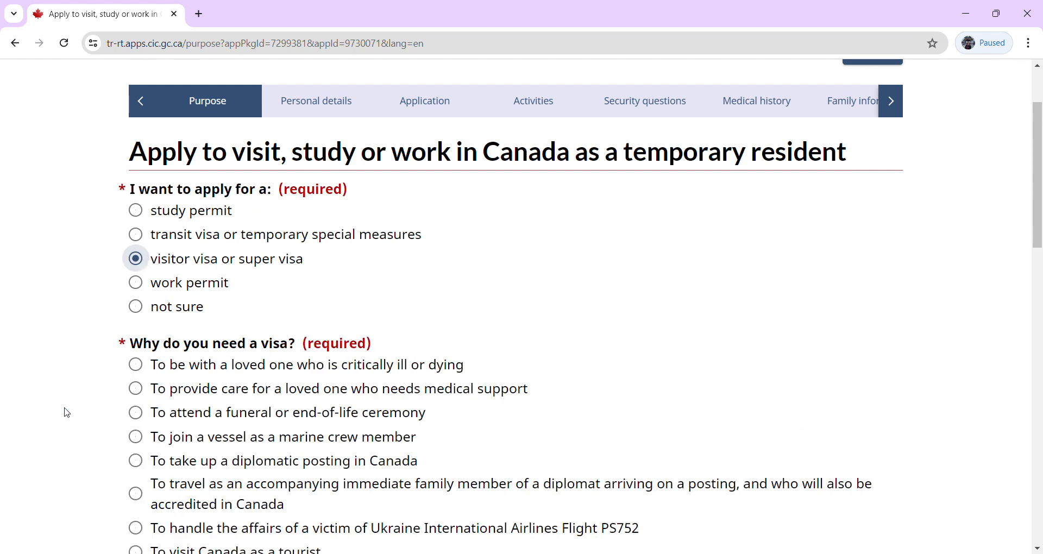
{"action": "key", "text": "Down"}
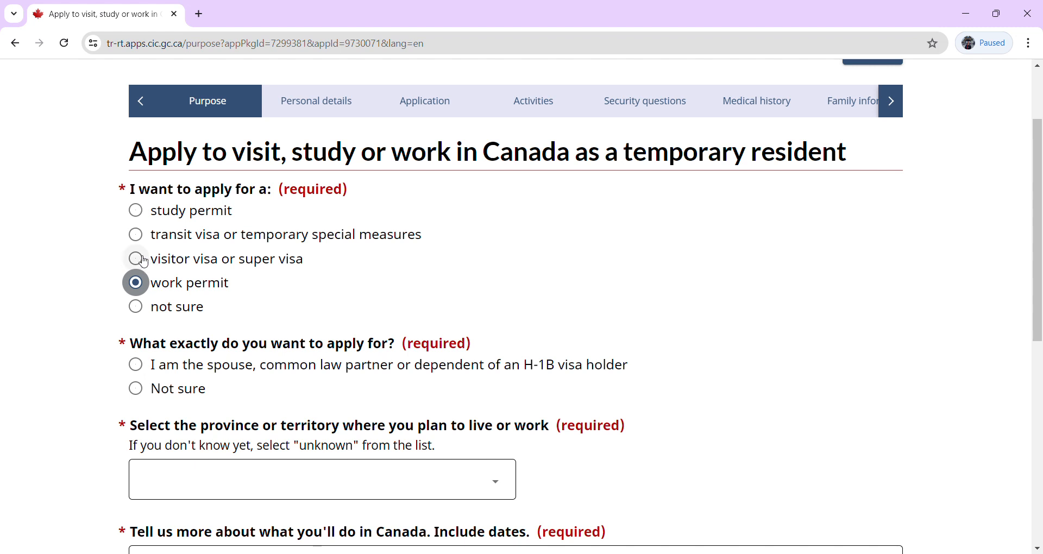
{"action": "left_click", "coordinate": [151, 262]}
{"action": "key", "text": "space"}
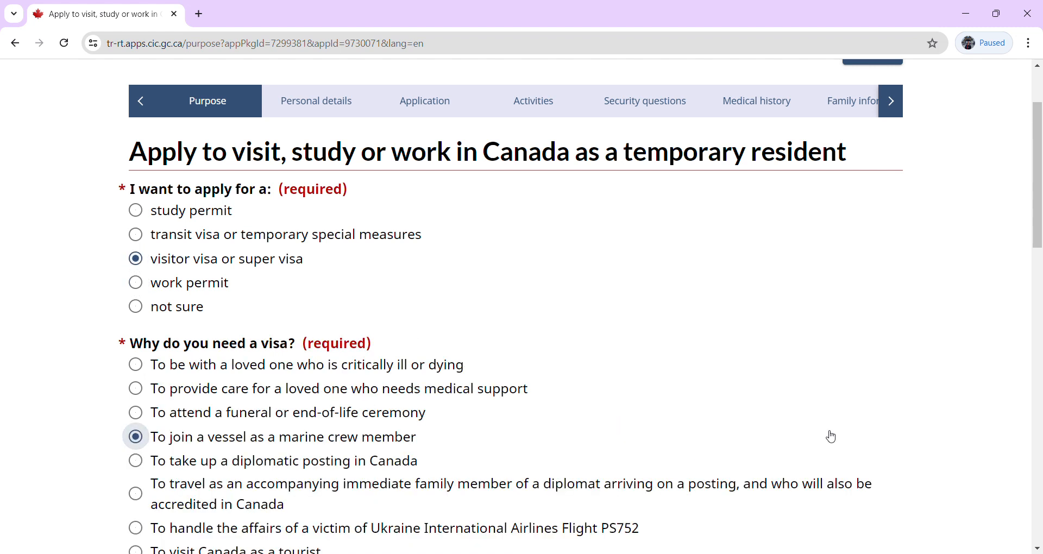
{"action": "key", "text": "Down"}
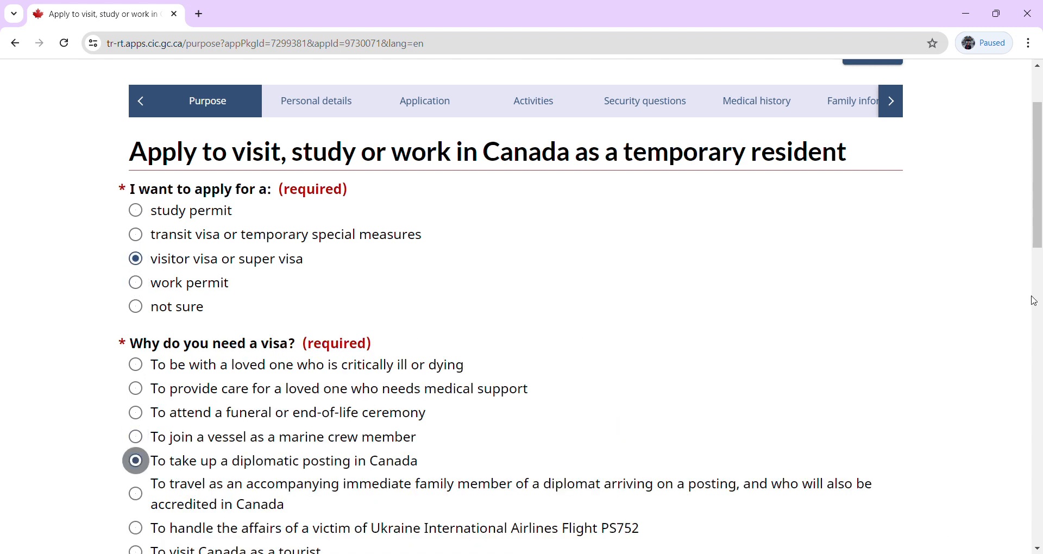
Choose 'To visit Canada as a tourist' as the reason for needing a visa.
{"action": "left_click_drag", "start_coordinate": [1041, 242], "coordinate": [1040, 281]}
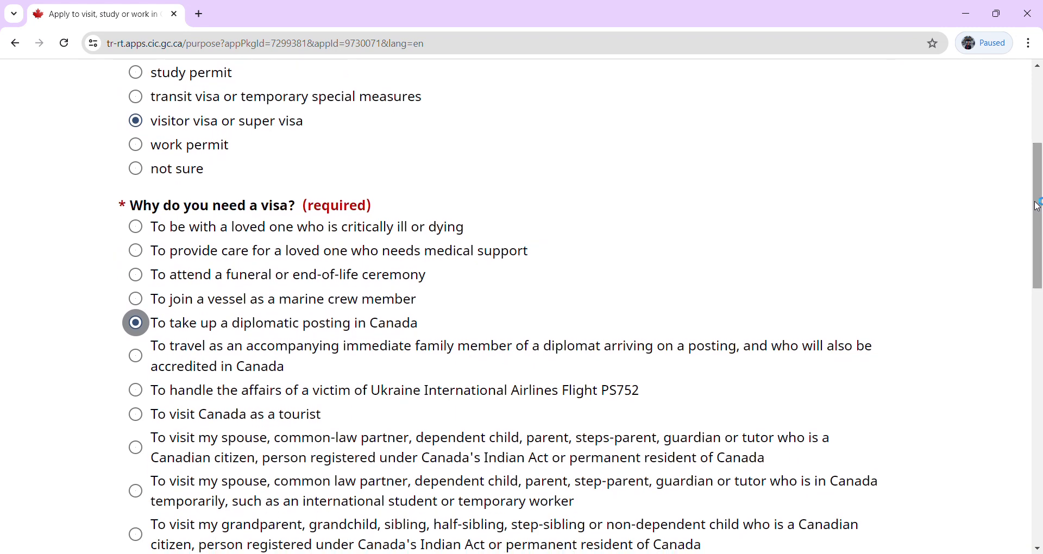
{"action": "left_click_drag", "start_coordinate": [1038, 206], "coordinate": [1038, 222]}
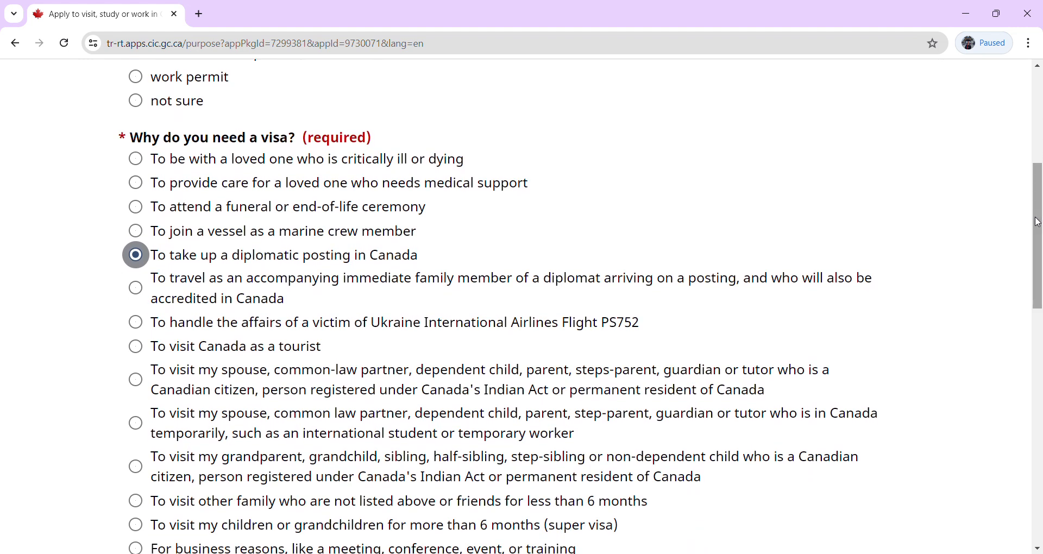
{"action": "left_click", "coordinate": [139, 351]}
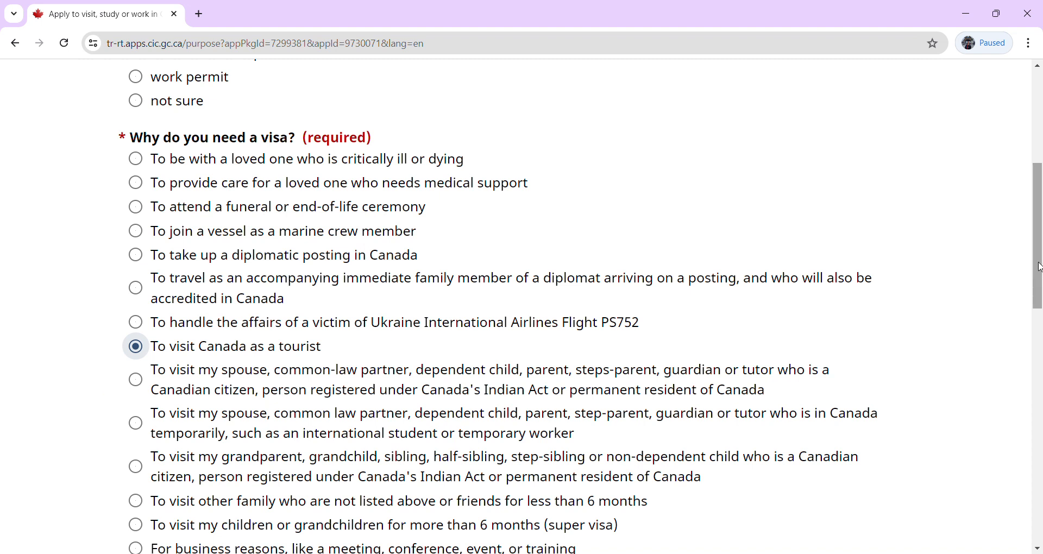
{"action": "left_click_drag", "start_coordinate": [1040, 266], "coordinate": [1039, 367]}
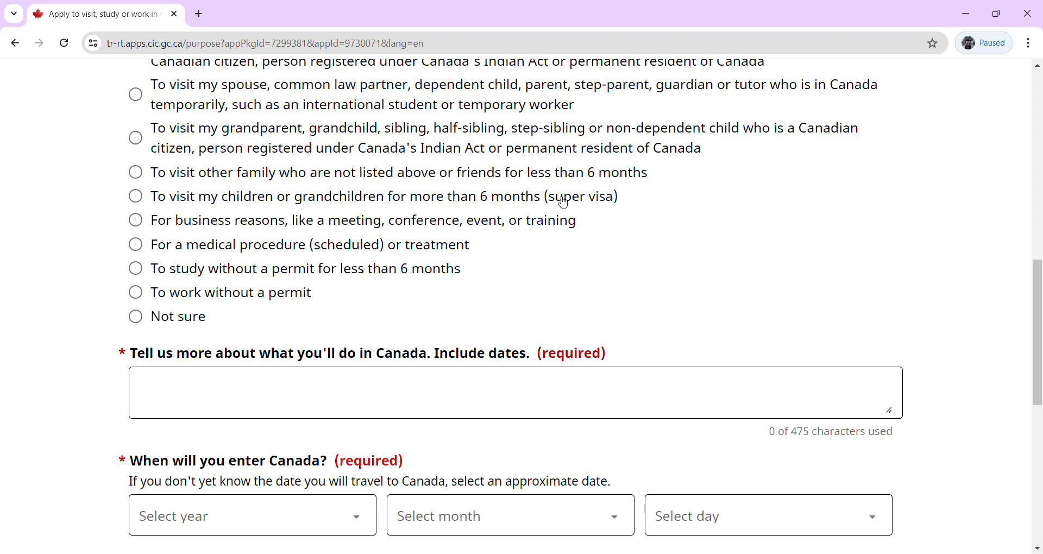
{"action": "left_click", "coordinate": [144, 400]}
Enter the trip description 'To explore tradition and culture, to see other famous sites of canada,'.
{"action": "left_click", "coordinate": [239, 402]}
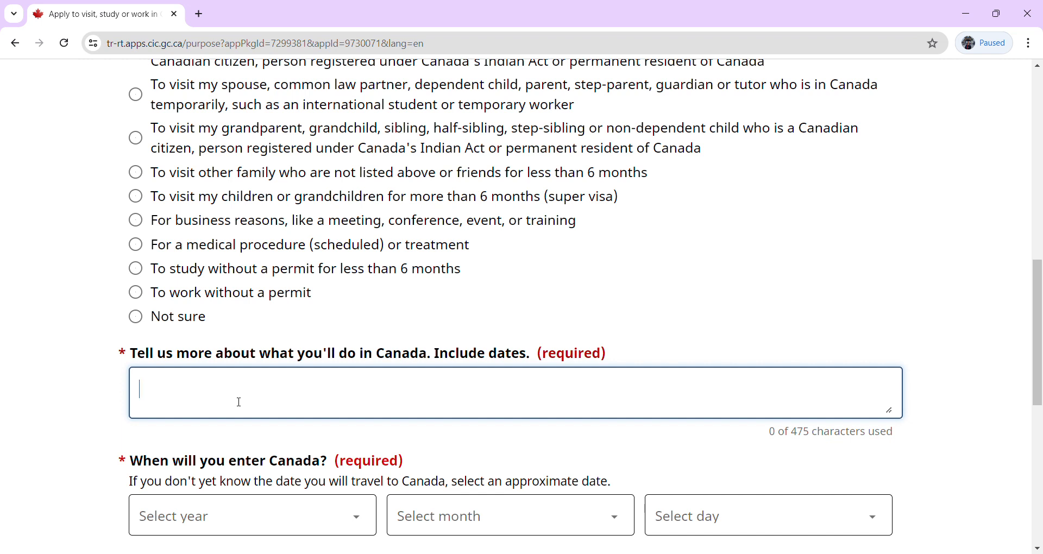
{"action": "type", "text": "To explore"}
{"action": "type", "text": "tradition"}
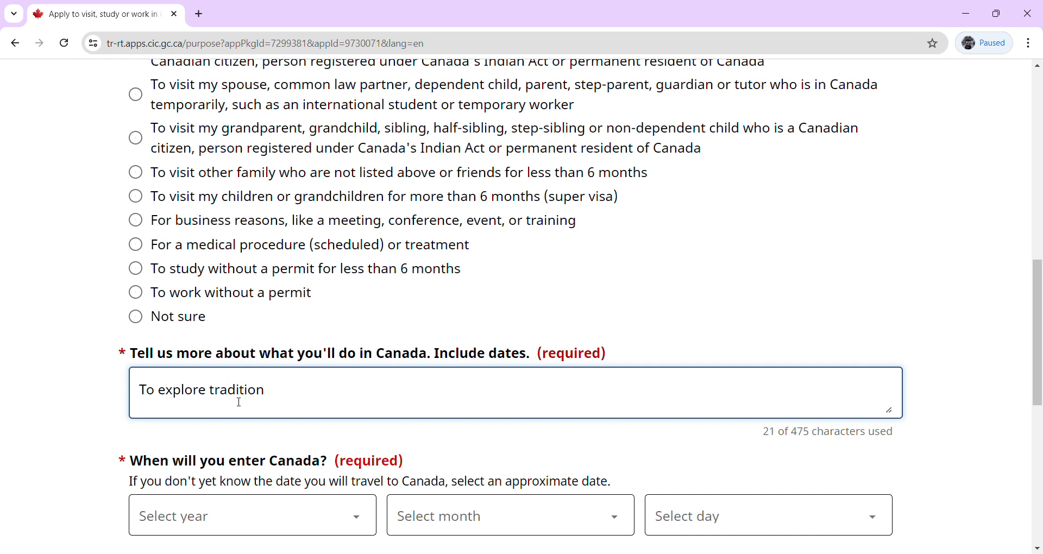
{"action": "key", "text": "BackSpace"}
{"action": "key", "text": "BackSpace"}
{"action": "key", "text": "BackSpace"}
{"action": "key", "text": "BackSpace"}
{"action": "key", "text": "BackSpace"}
{"action": "key", "text": "BackSpace"}
{"action": "type", "text": "ition and culture"}
{"action": "type", "text": ", to see"}
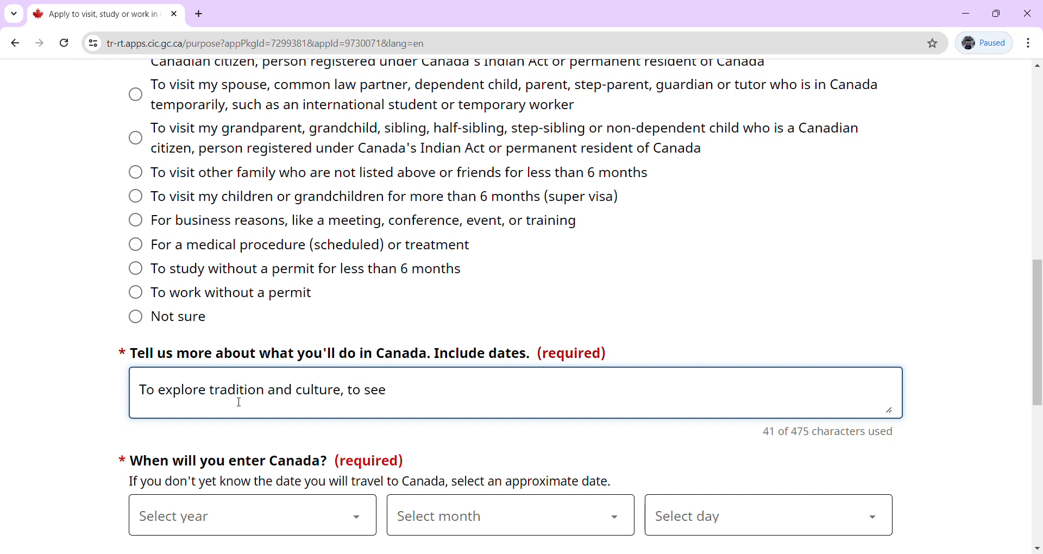
{"action": "type", "text": "other famous"}
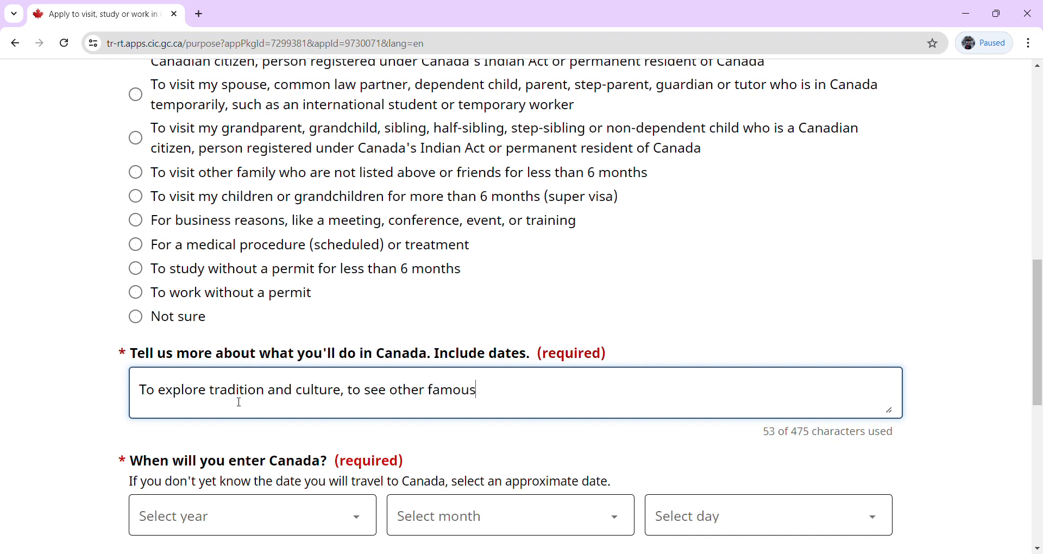
{"action": "type", "text": " sites of cand"}
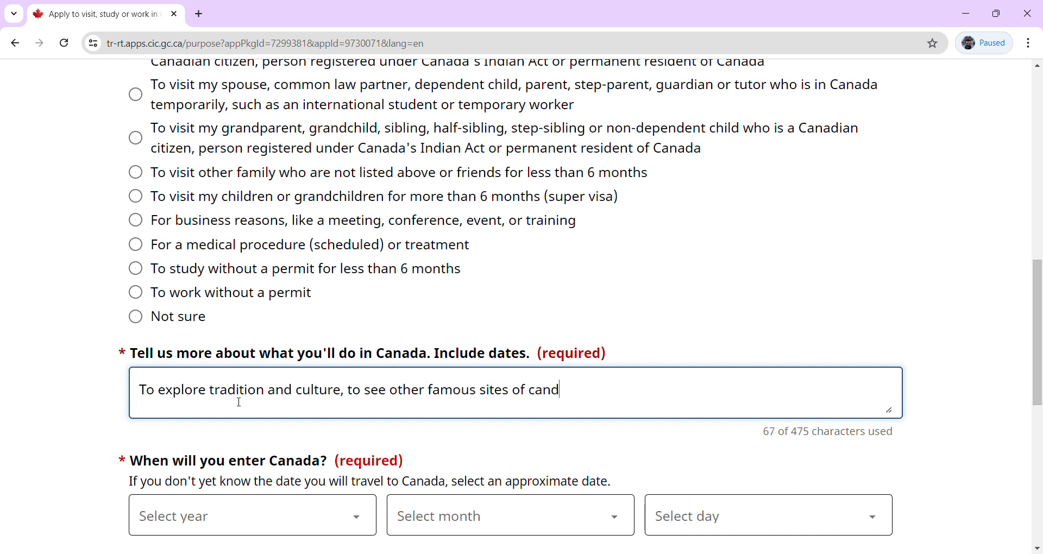
{"action": "type", "text": "ad"}
{"action": "key", "text": "BackSpace"}
{"action": "key", "text": "BackSpace"}
{"action": "key", "text": "BackSpace"}
{"action": "type", "text": "ada,"}
{"action": "double_click", "coordinate": [552, 393]}
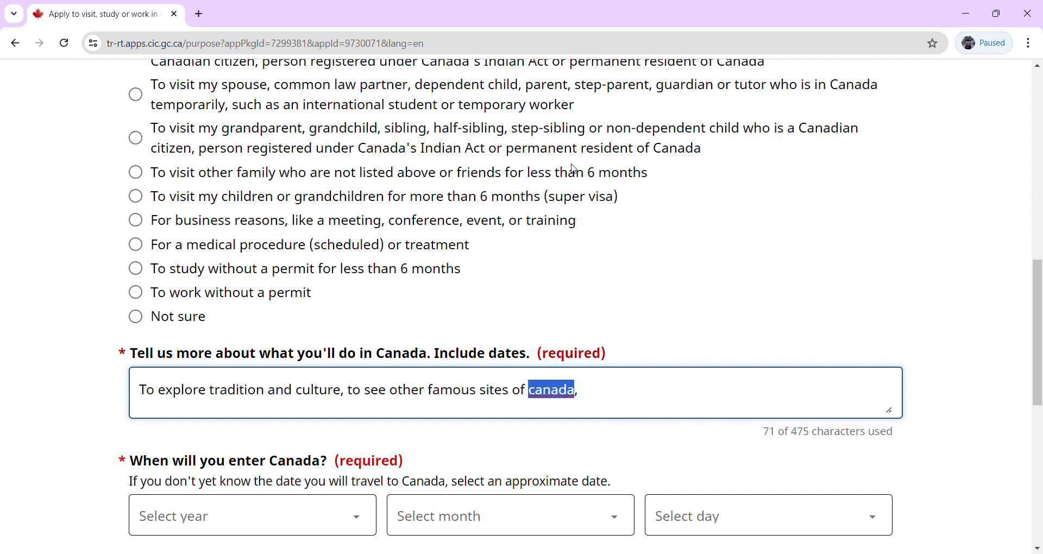
Replace 'canada' with 'Canada' and append the dates '01.08.2024 to 20.08.2024'.
{"action": "type", "text": "Canada"}
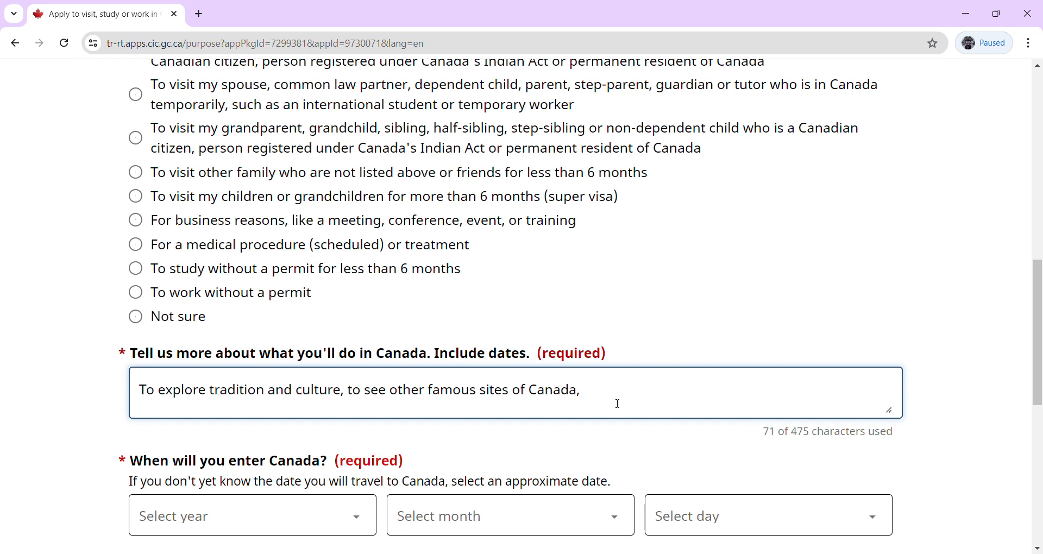
{"action": "type", "text": "1."}
{"action": "key", "text": "BackSpace"}
{"action": "type", "text": "01.01"}
{"action": "key", "text": "BackSpace"}
{"action": "type", "text": "8."}
{"action": "type", "text": "2024"}
{"action": "type", "text": " to"}
{"action": "type", "text": "01."}
{"action": "type", "text": "0"}
{"action": "key", "text": "BackSpace"}
{"action": "key", "text": "BackSpace"}
{"action": "type", "text": "1"}
{"action": "key", "text": "BackSpace"}
{"action": "type", "text": "20.08.20"}
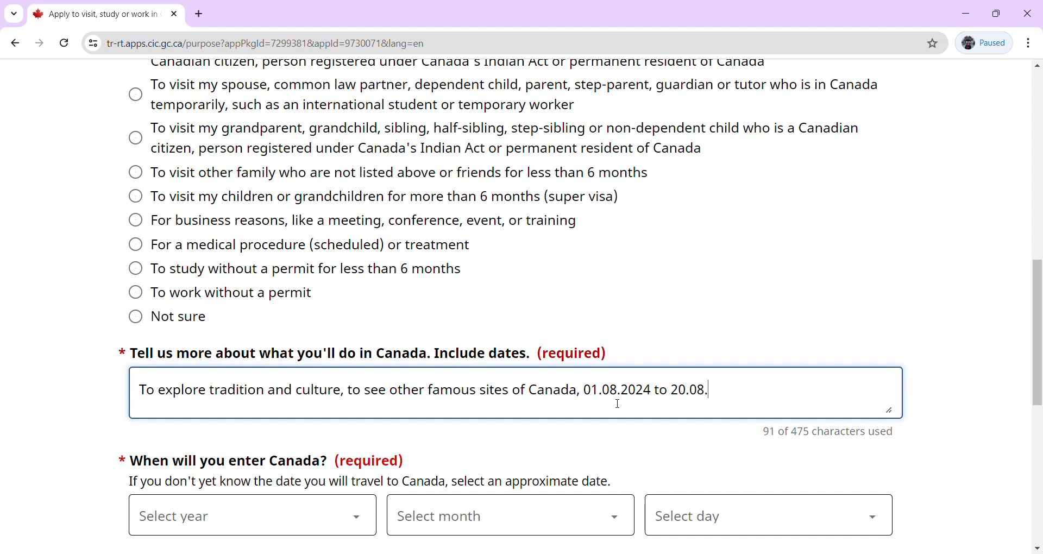
{"action": "type", "text": "24"}
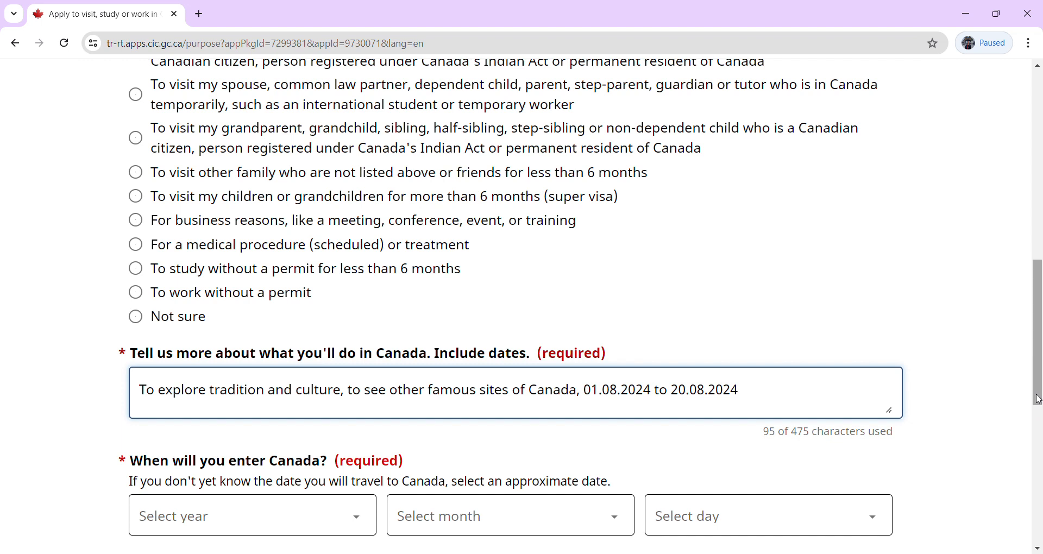
{"action": "triple_click", "coordinate": [481, 353]}
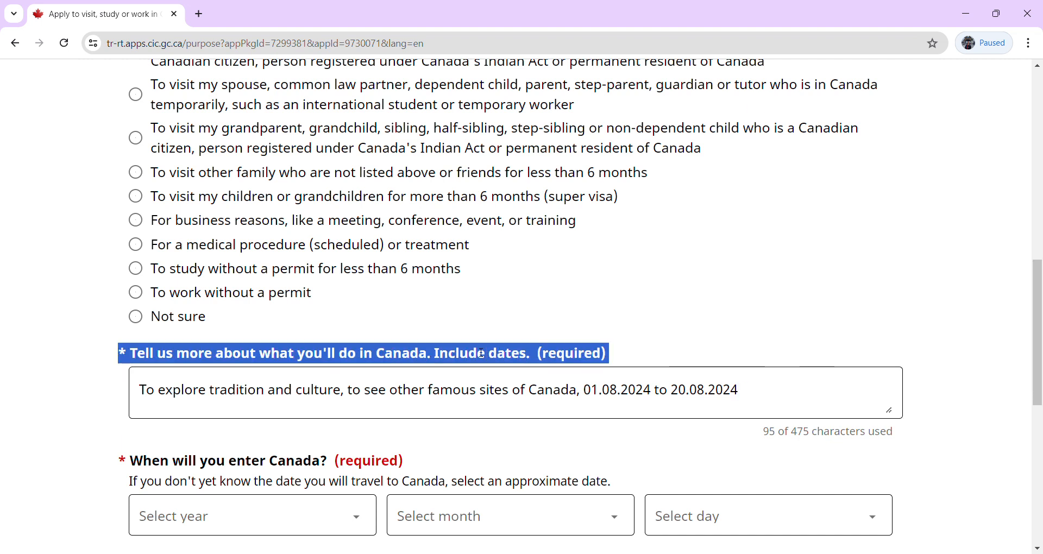
{"action": "left_click", "coordinate": [690, 365]}
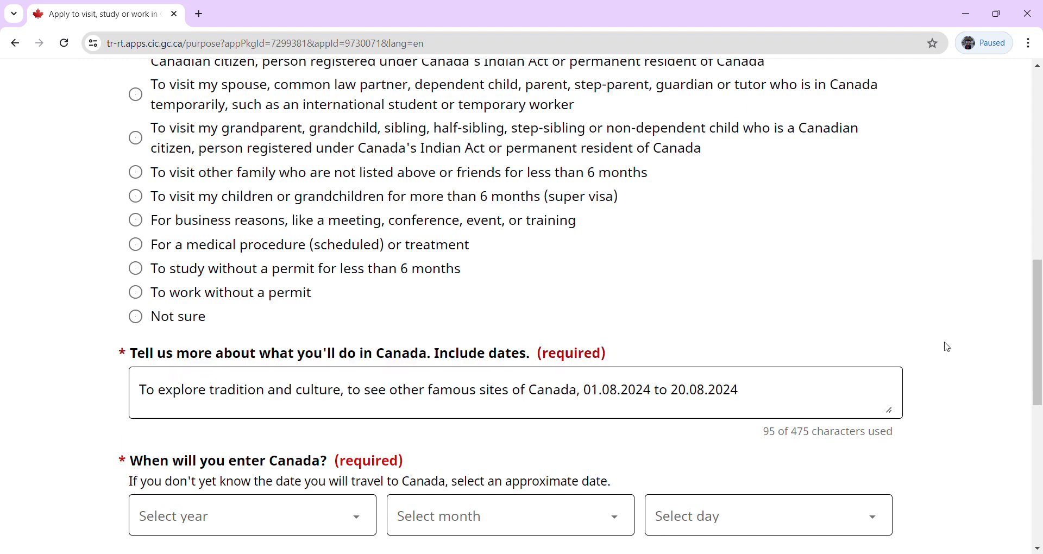
Set the date of entering Canada to 1 August 2024.
{"action": "left_click_drag", "start_coordinate": [1037, 378], "coordinate": [1040, 446]}
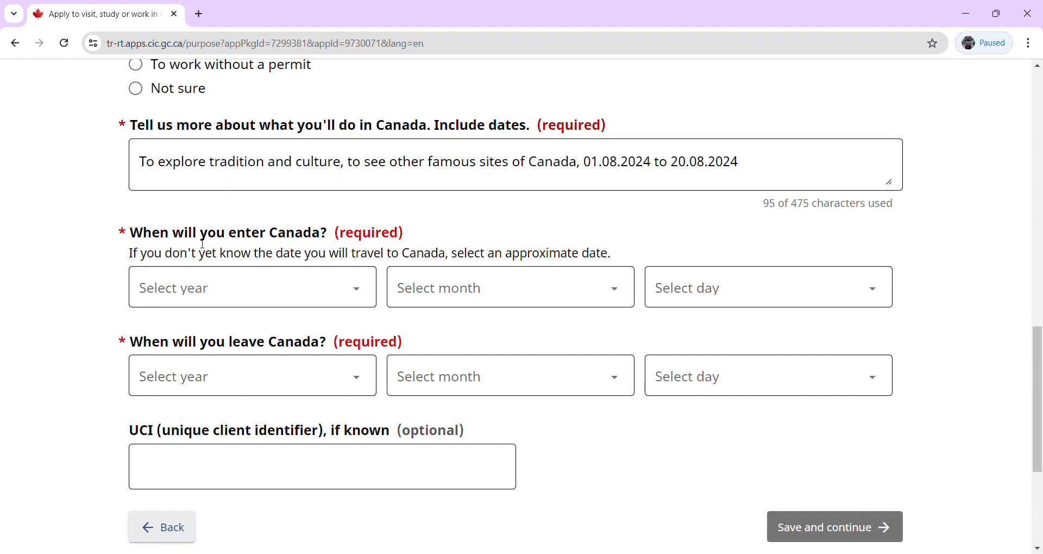
{"action": "left_click", "coordinate": [371, 294]}
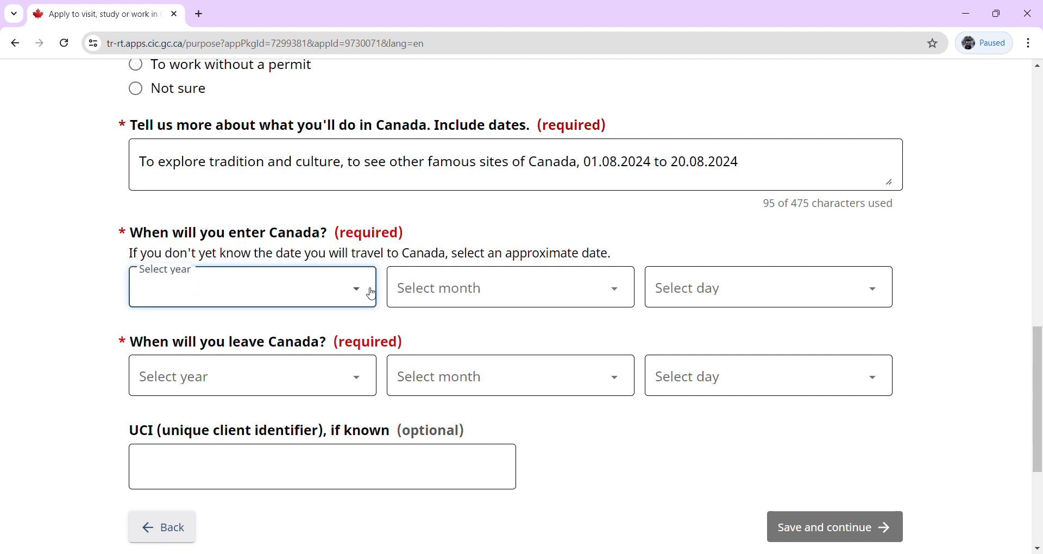
{"action": "left_click", "coordinate": [177, 32]}
{"action": "left_click", "coordinate": [425, 304]}
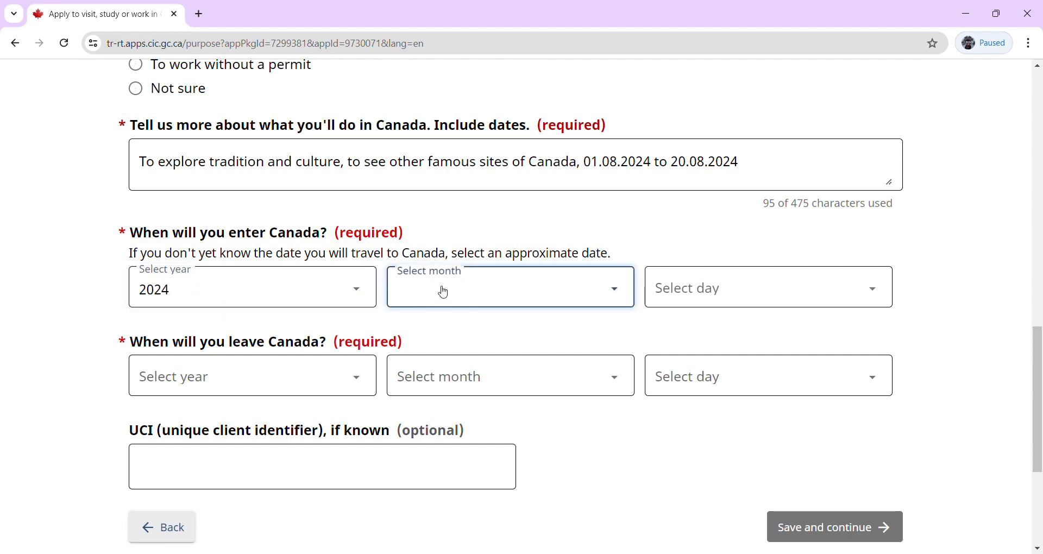
{"action": "left_click", "coordinate": [414, 359]}
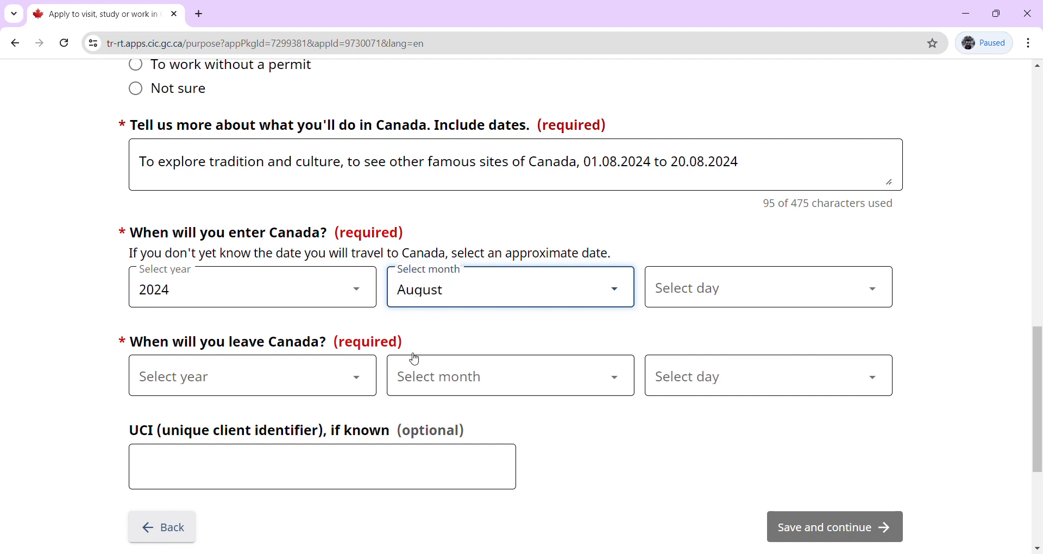
{"action": "left_click", "coordinate": [748, 294]}
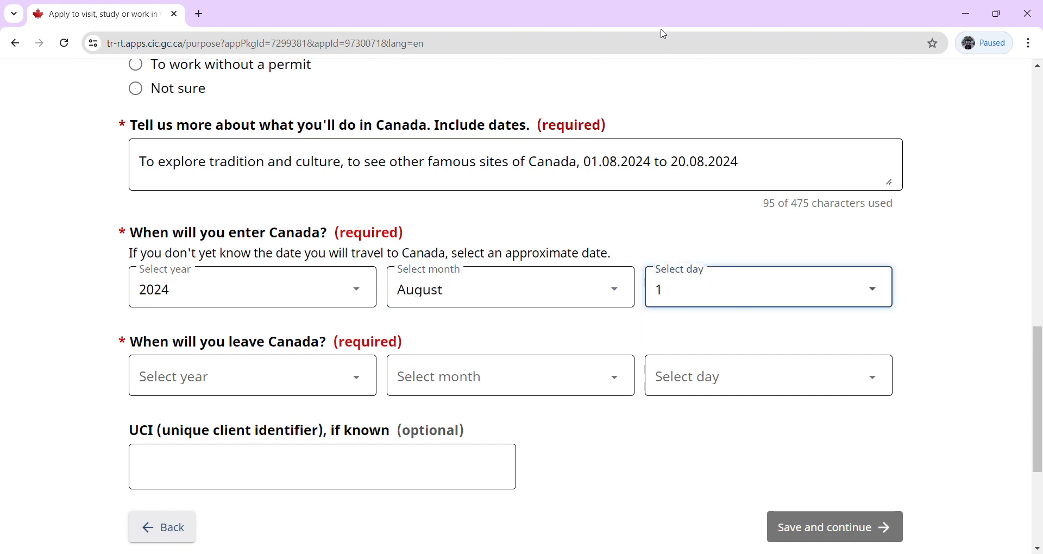
Set the date of leaving Canada to 20 August 2024 and save the answers.
{"action": "left_click", "coordinate": [276, 387]}
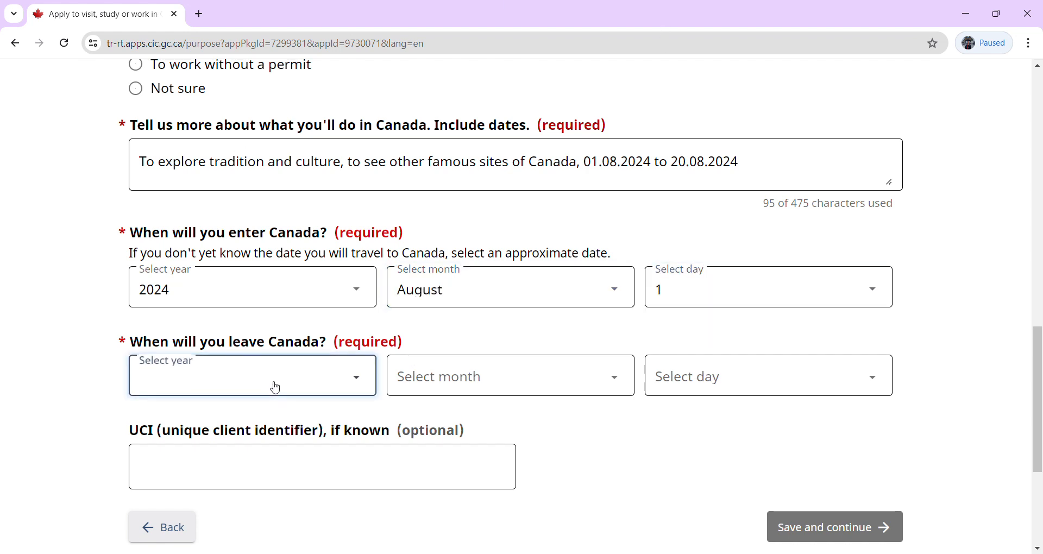
{"action": "left_click", "coordinate": [193, 26]}
{"action": "left_click", "coordinate": [467, 390]}
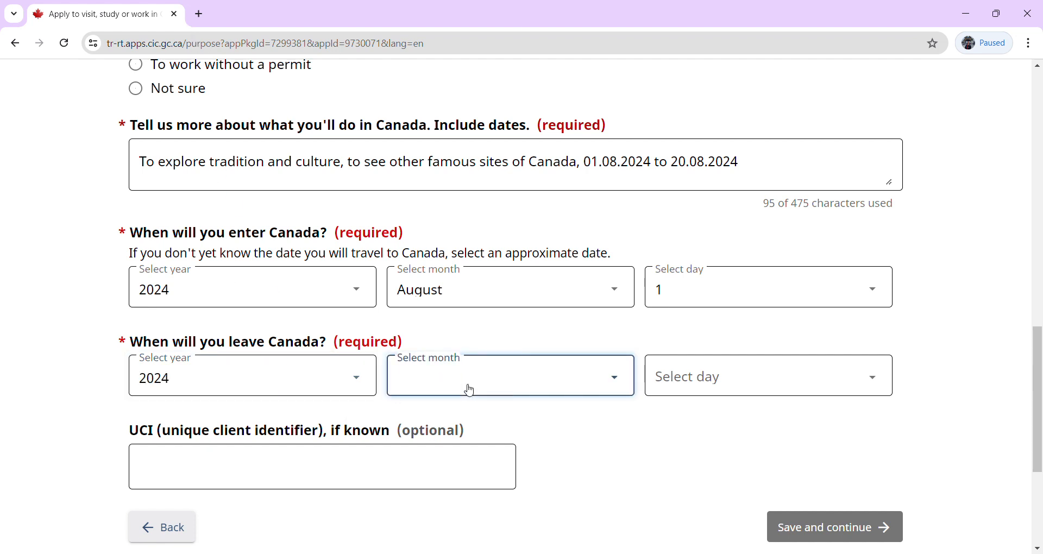
{"action": "left_click", "coordinate": [442, 449]}
{"action": "left_click", "coordinate": [691, 375]}
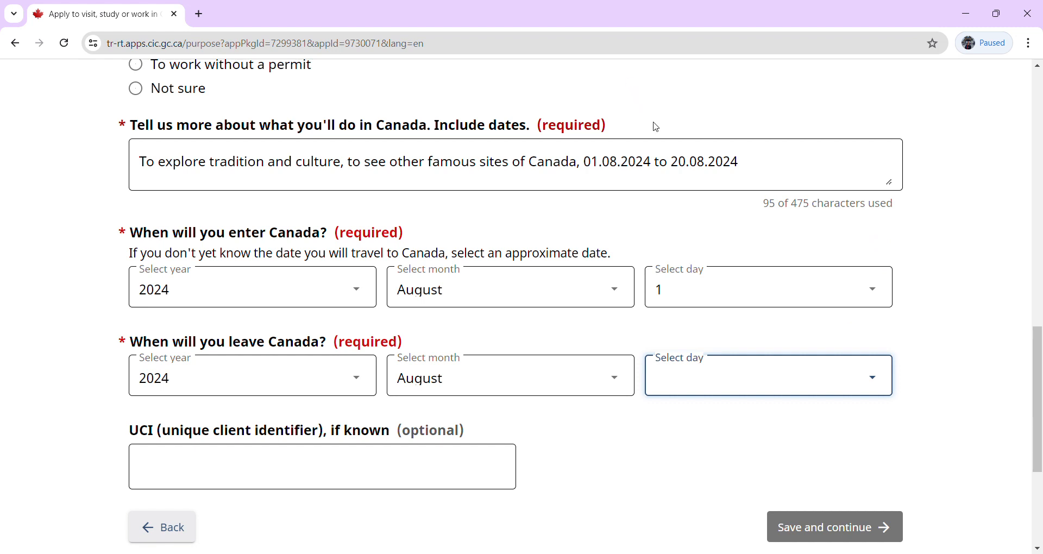
{"action": "type", "text": "20"}
{"action": "left_click", "coordinate": [592, 434]}
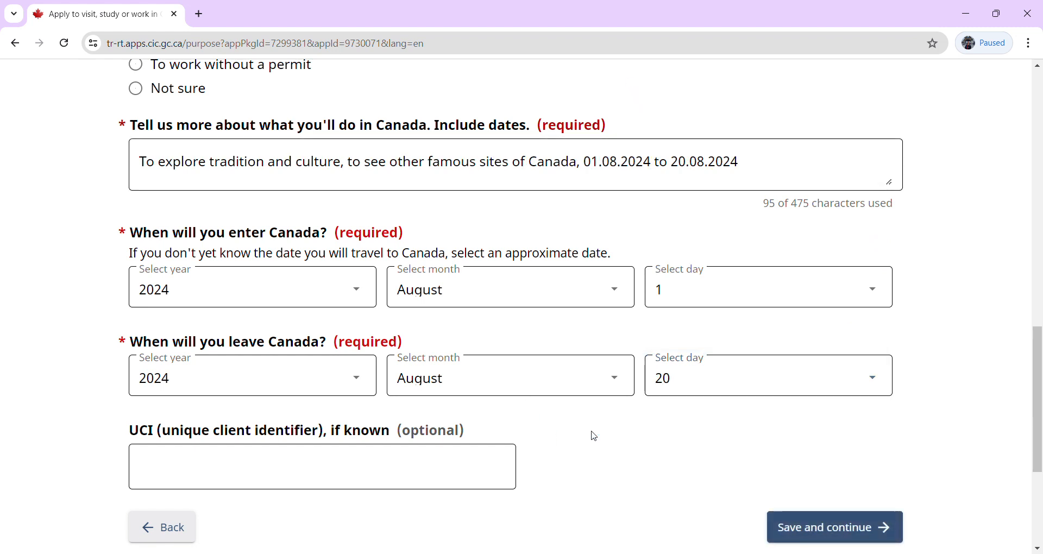
{"action": "left_click", "coordinate": [824, 531]}
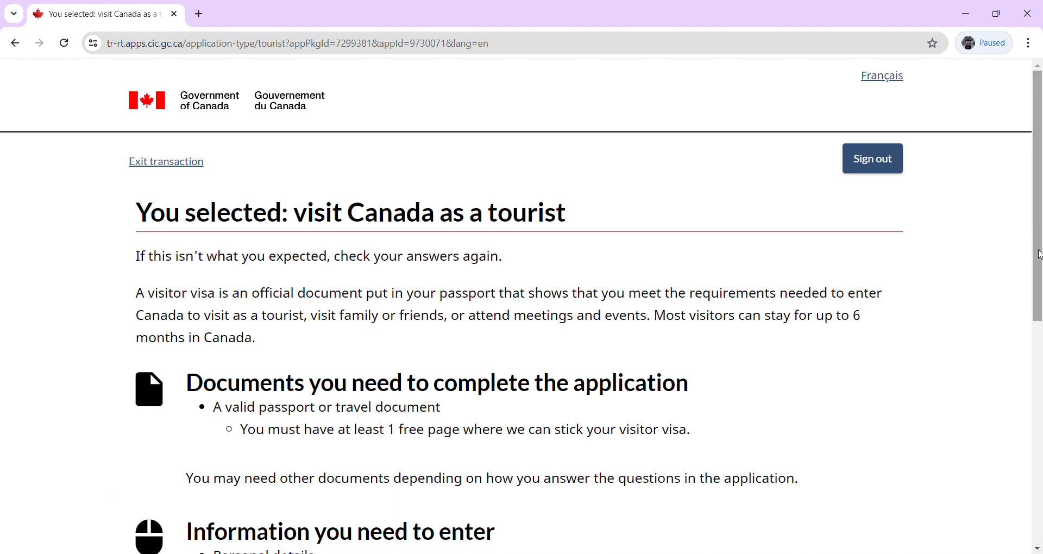
Review the 'visit Canada as a tourist' summary and continue to the application.
{"action": "left_click_drag", "start_coordinate": [1040, 248], "coordinate": [1040, 352]}
{"action": "double_click", "coordinate": [327, 212]}
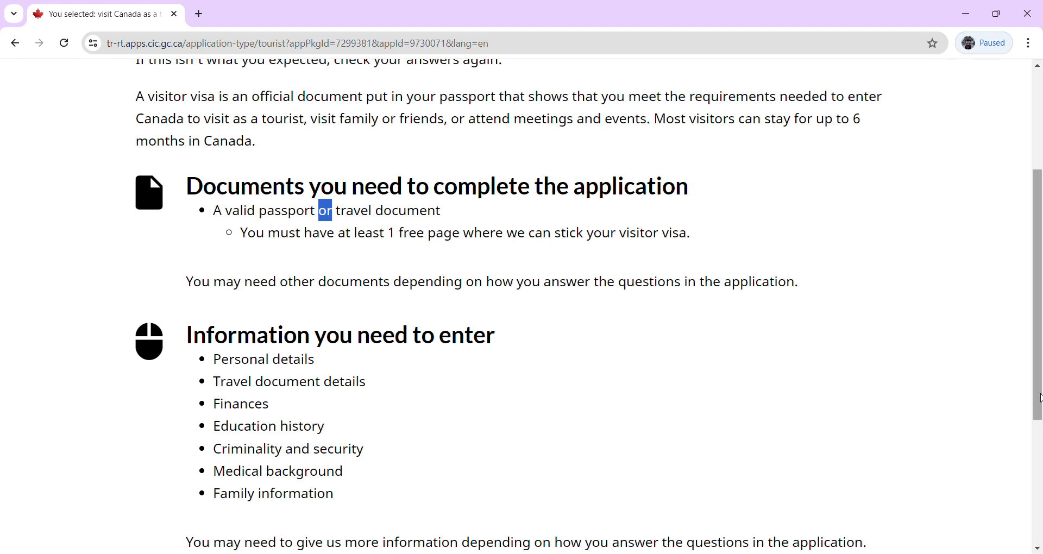
{"action": "left_click_drag", "start_coordinate": [1038, 403], "coordinate": [1041, 461]}
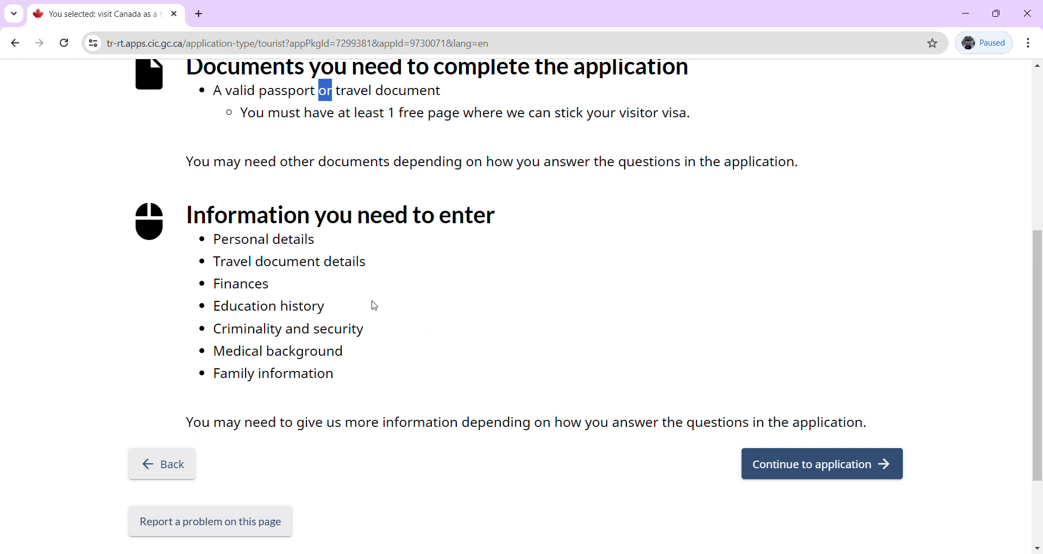
{"action": "left_click", "coordinate": [808, 474]}
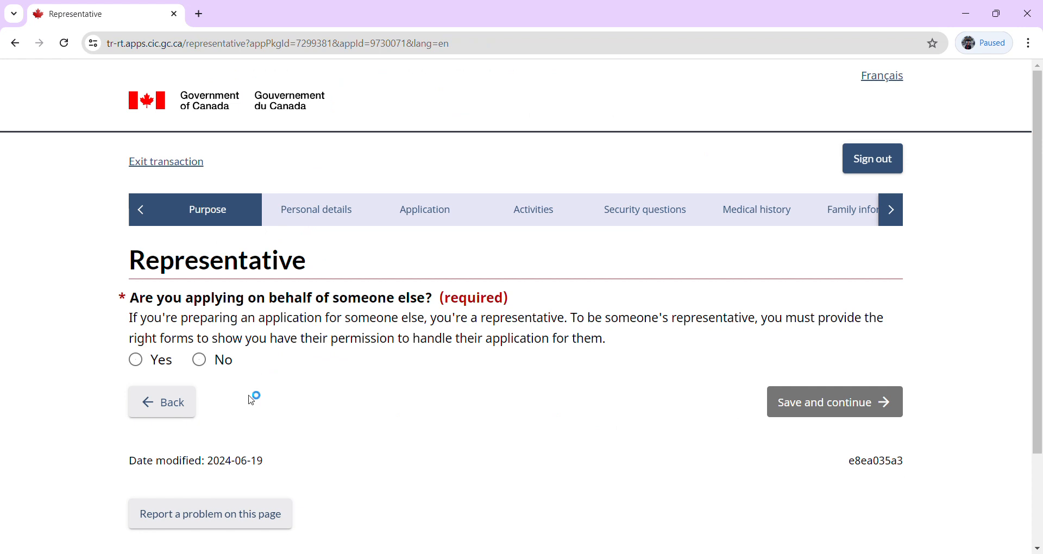
Answer No to applying on behalf of someone else on the Representative page and continue.
{"action": "left_click", "coordinate": [201, 363]}
{"action": "left_click", "coordinate": [139, 364]}
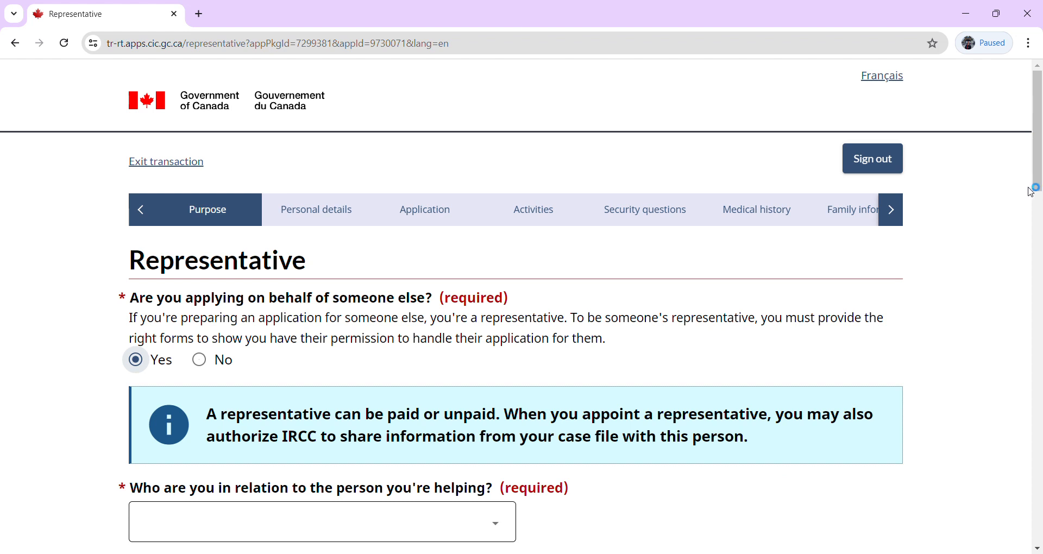
{"action": "left_click_drag", "start_coordinate": [1039, 178], "coordinate": [1039, 241]}
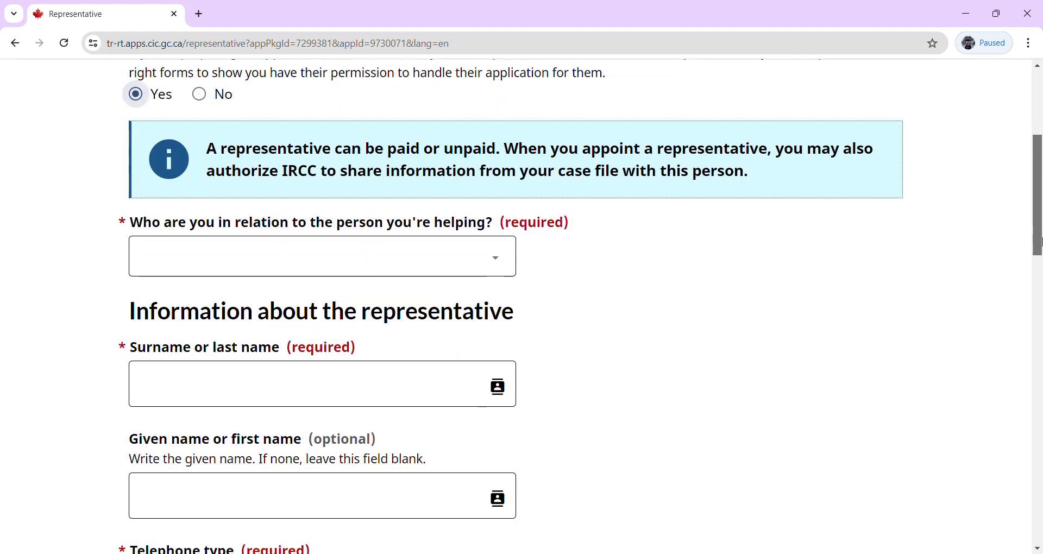
{"action": "left_click_drag", "start_coordinate": [1040, 247], "coordinate": [1040, 192]}
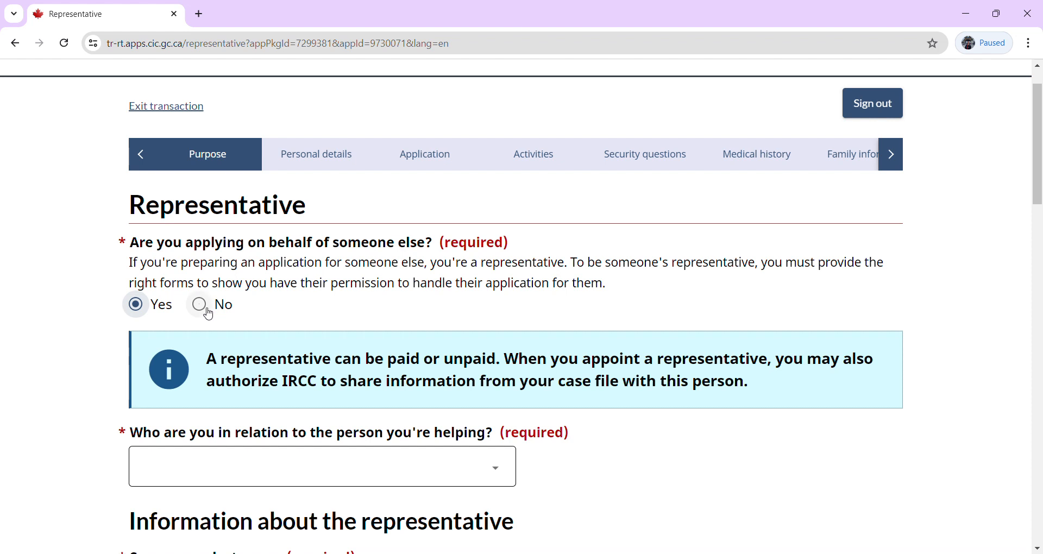
{"action": "left_click", "coordinate": [209, 315]}
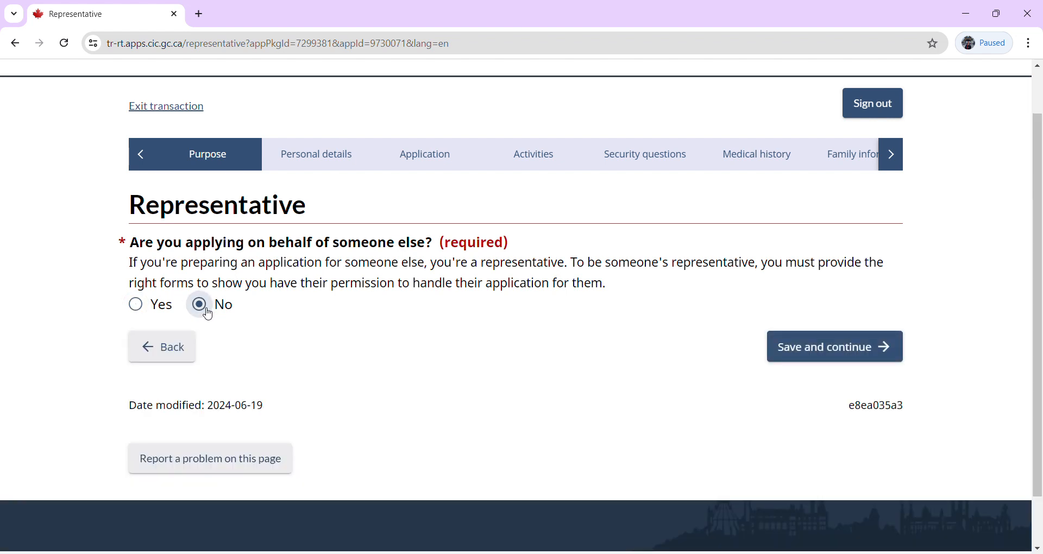
{"action": "double_click", "coordinate": [389, 286]}
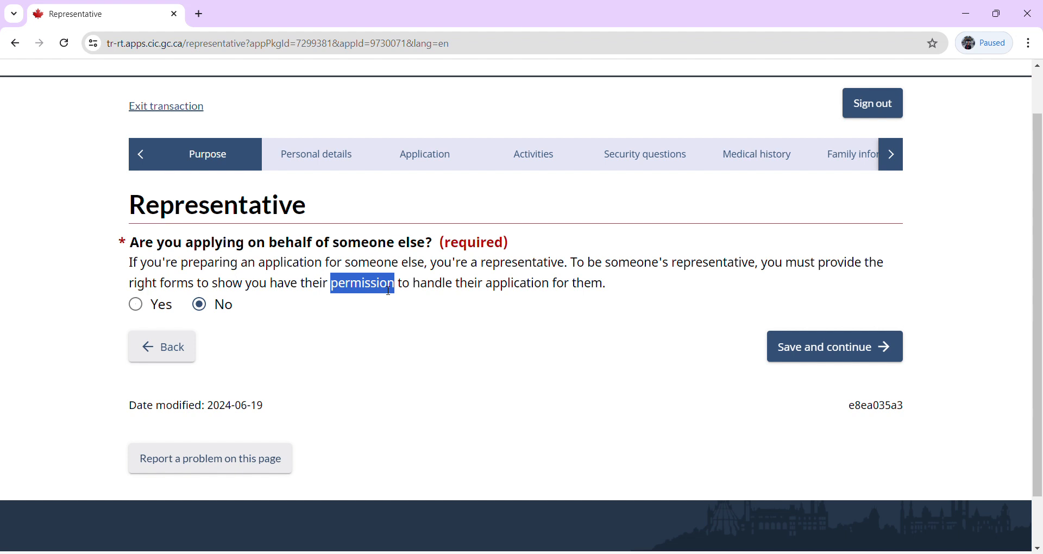
{"action": "left_click", "coordinate": [788, 361]}
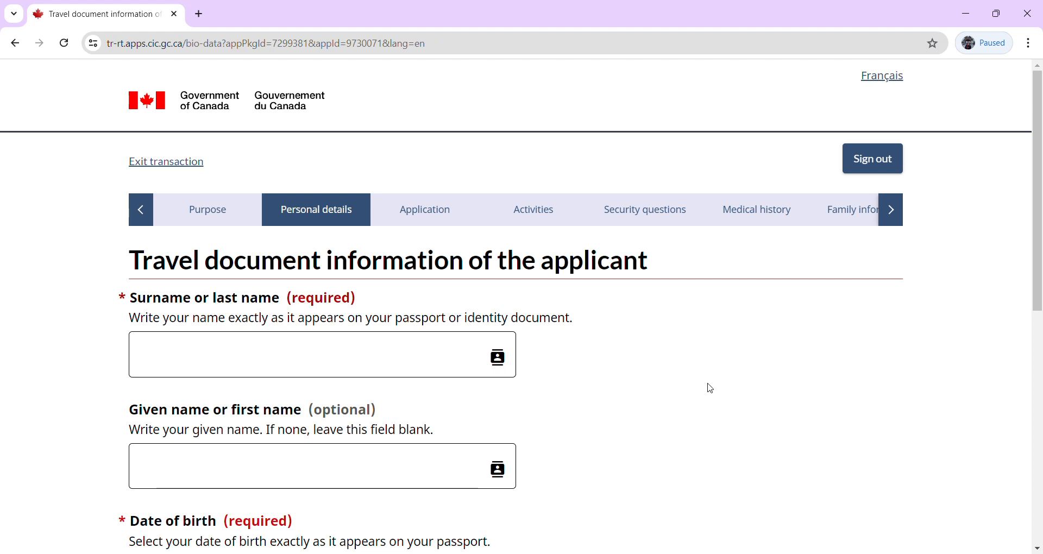
Enter the applicant's surname in the Surname field.
{"action": "left_click", "coordinate": [271, 363]}
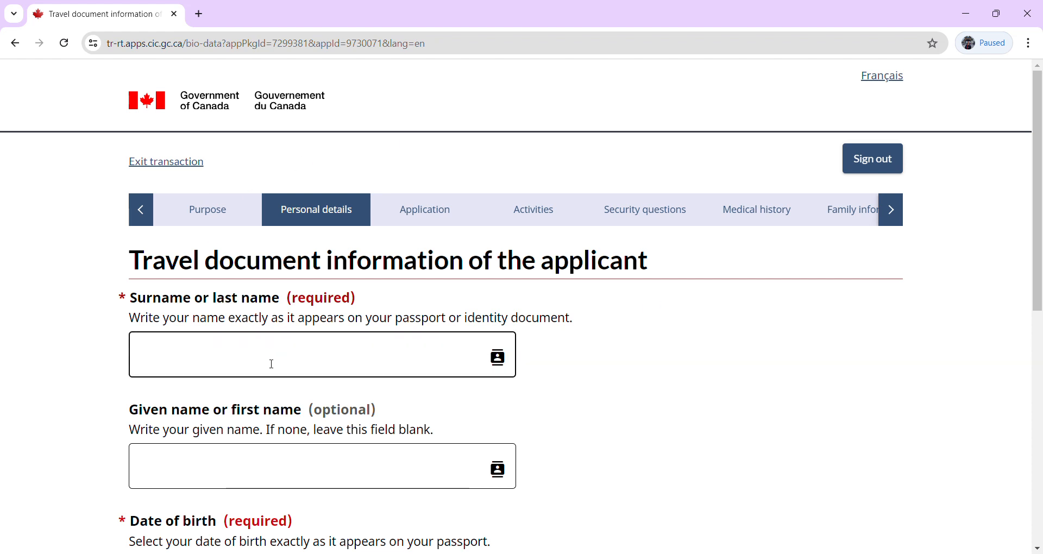
{"action": "left_click", "coordinate": [272, 364]}
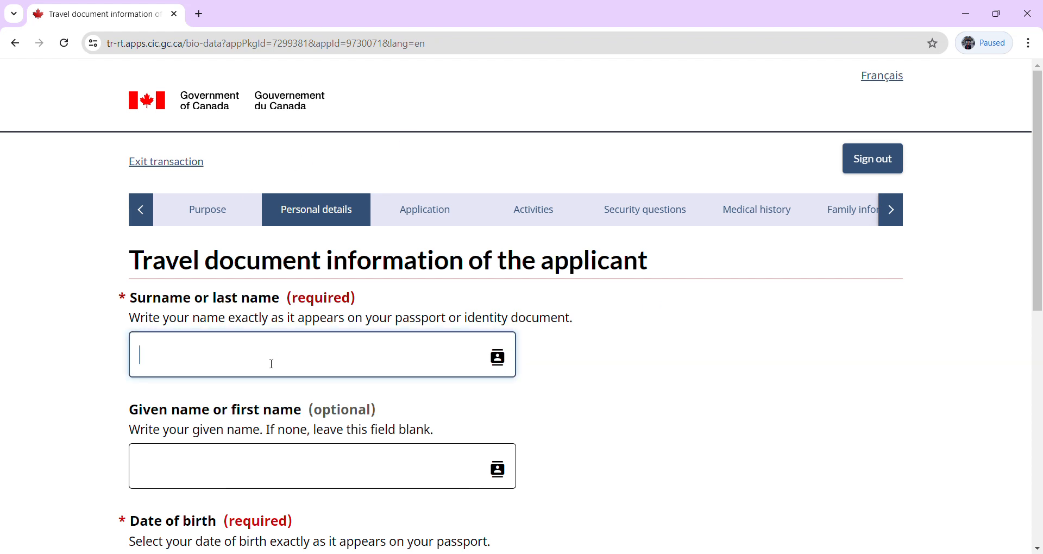
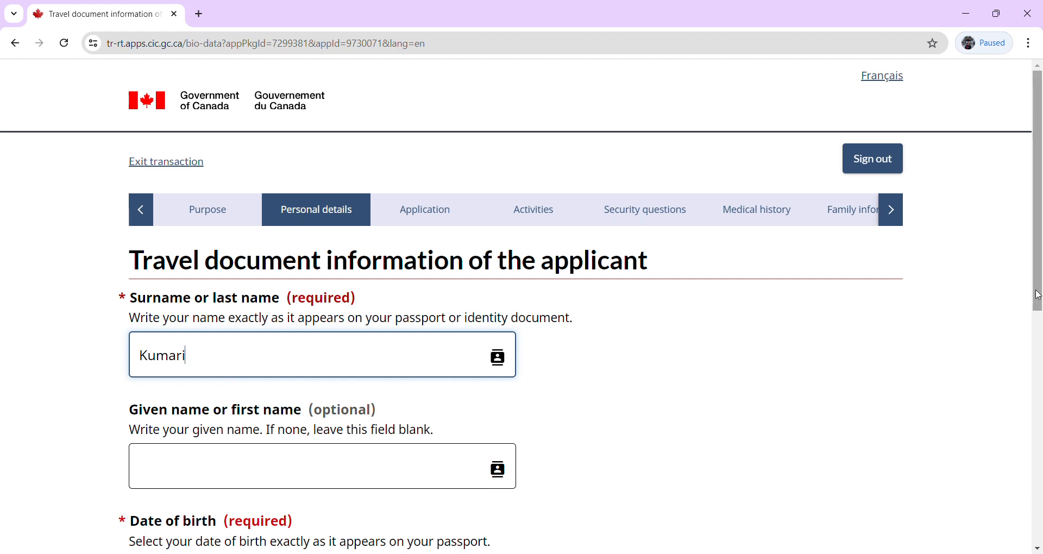
{"action": "left_click_drag", "start_coordinate": [1037, 296], "coordinate": [1040, 385]}
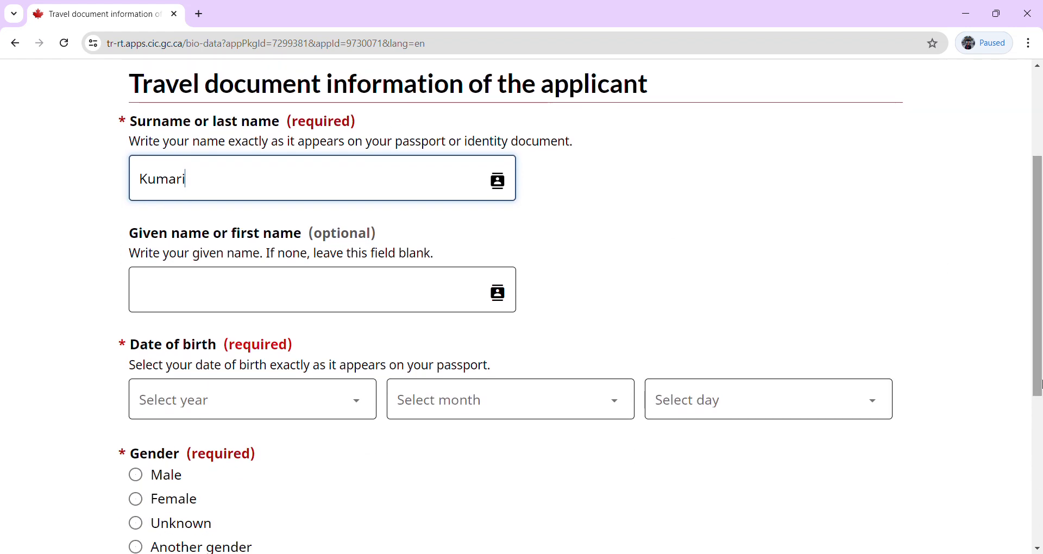
{"action": "left_click", "coordinate": [193, 121]}
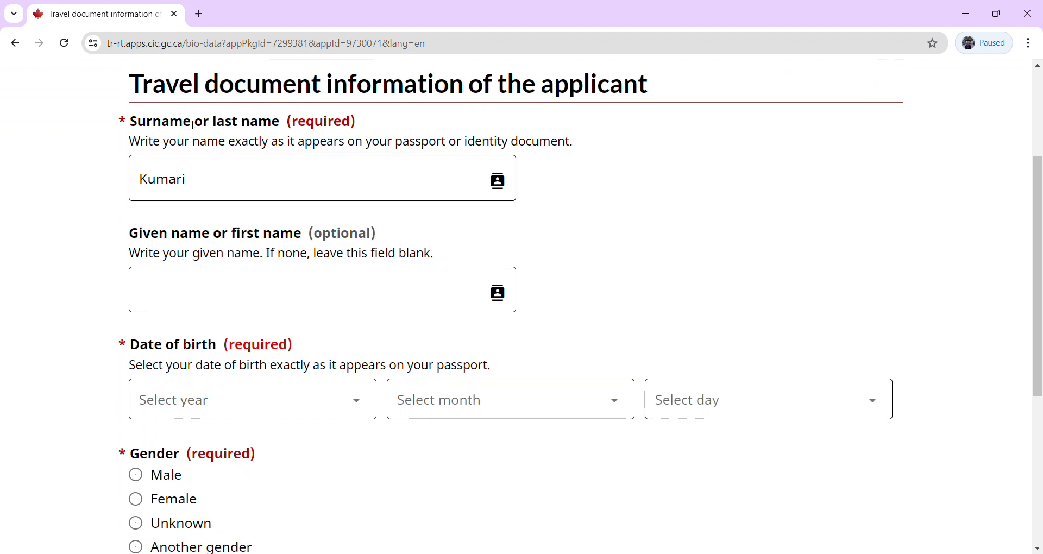
{"action": "double_click", "coordinate": [206, 237]}
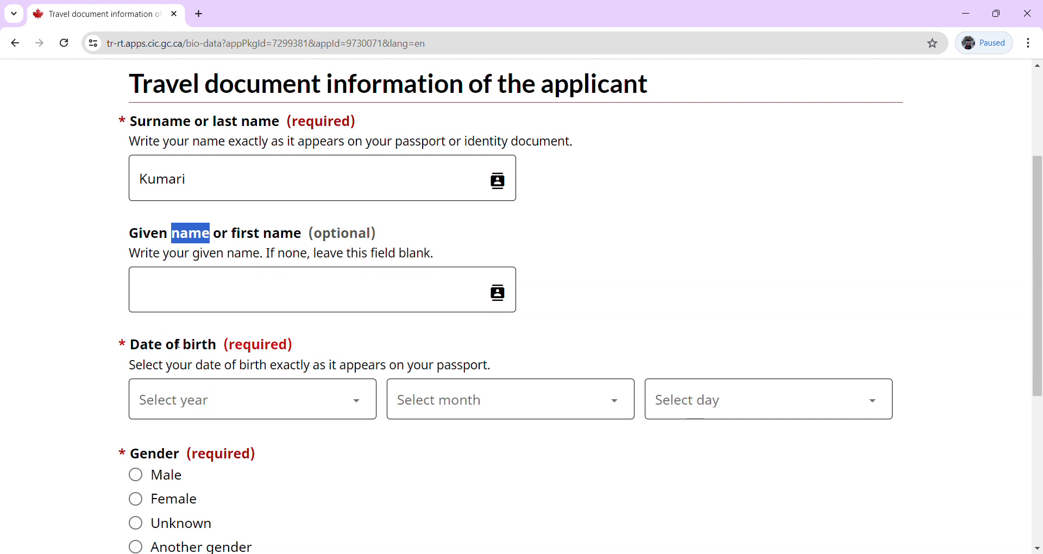
Enter the applicant's given name in the Given name field.
{"action": "left_click", "coordinate": [182, 295]}
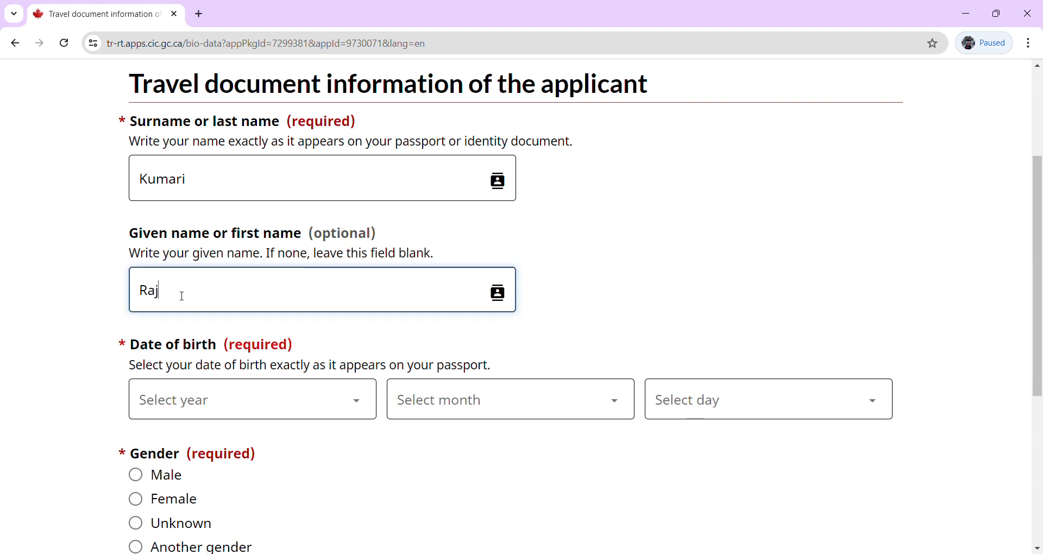
{"action": "left_click", "coordinate": [350, 408]}
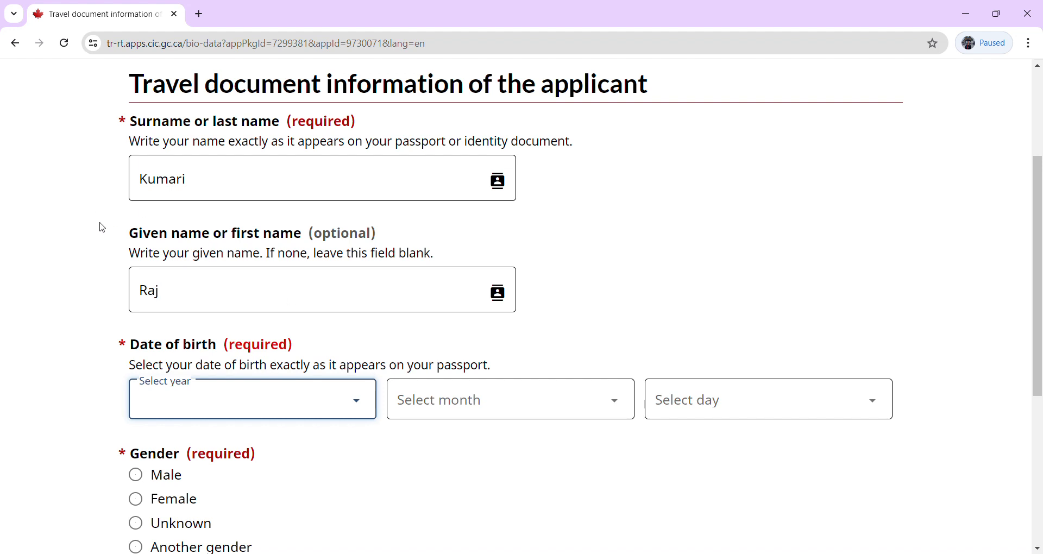
{"action": "type", "text": "1995"}
{"action": "left_click", "coordinate": [485, 411]}
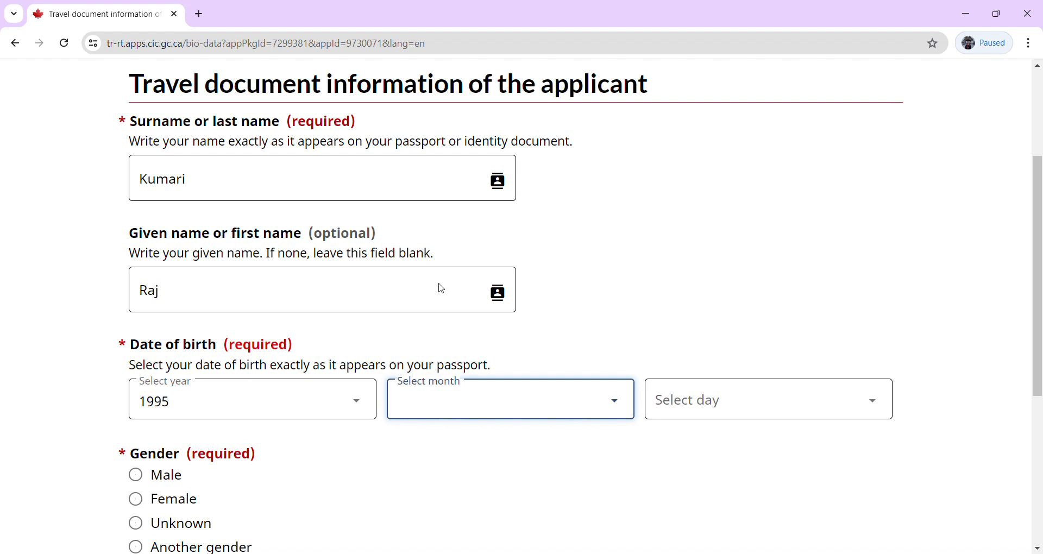
{"action": "type", "text": "June"}
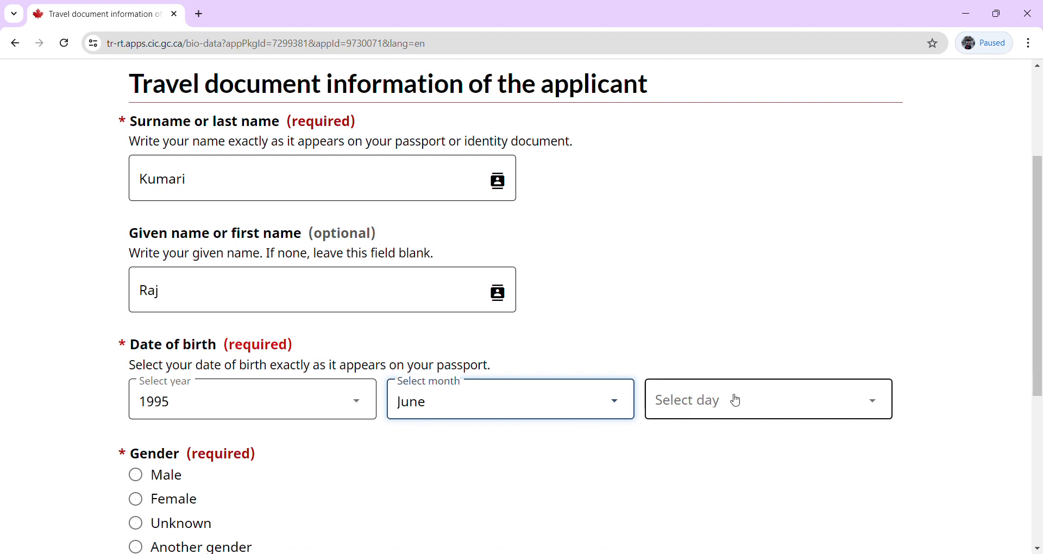
{"action": "left_click", "coordinate": [733, 400]}
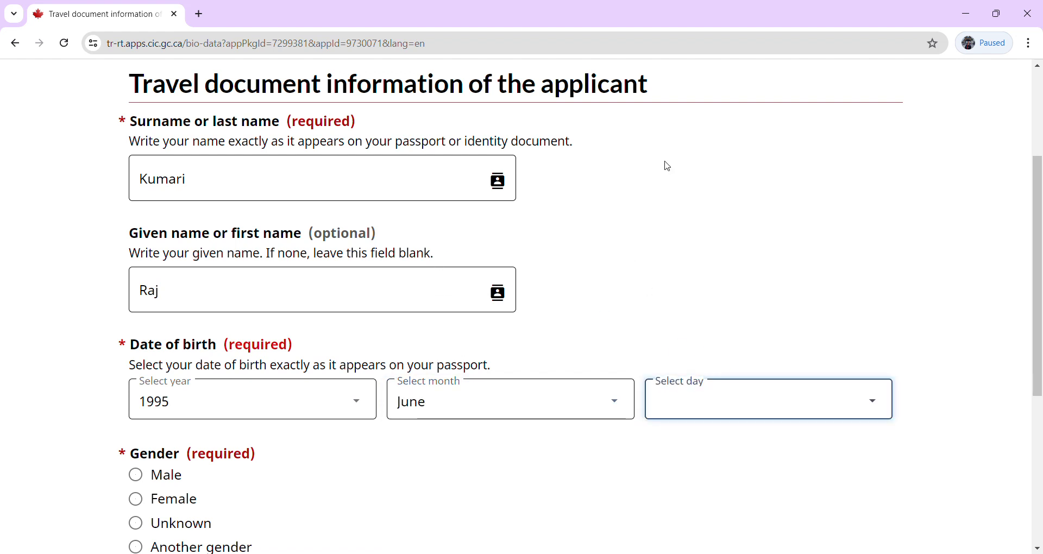
{"action": "type", "text": "7"}
Select Female as the gender and save the personal details.
{"action": "key", "text": "Tab"}
{"action": "key", "text": "space"}
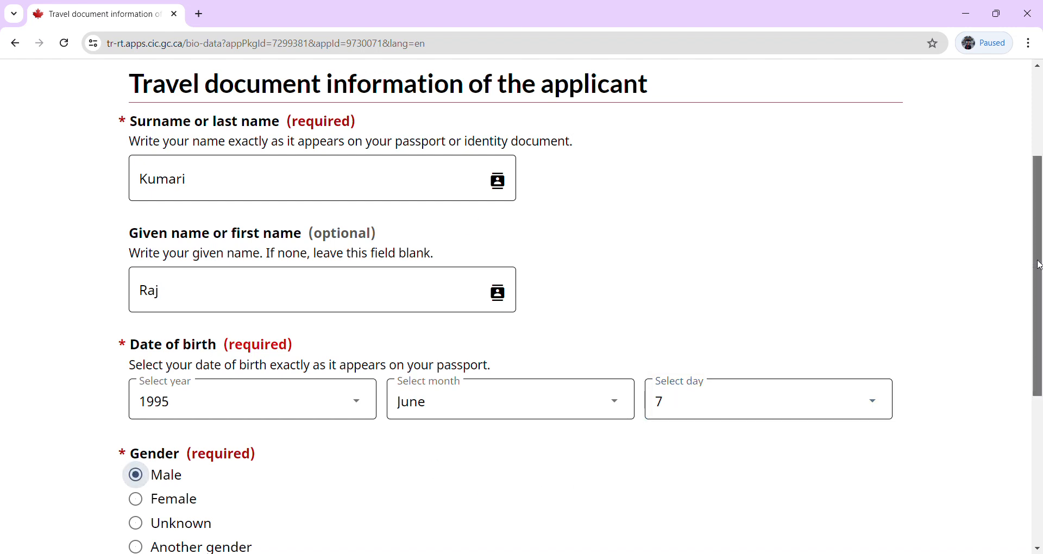
{"action": "scroll", "coordinate": [1039, 266], "scroll_direction": "down", "scroll_amount": 3}
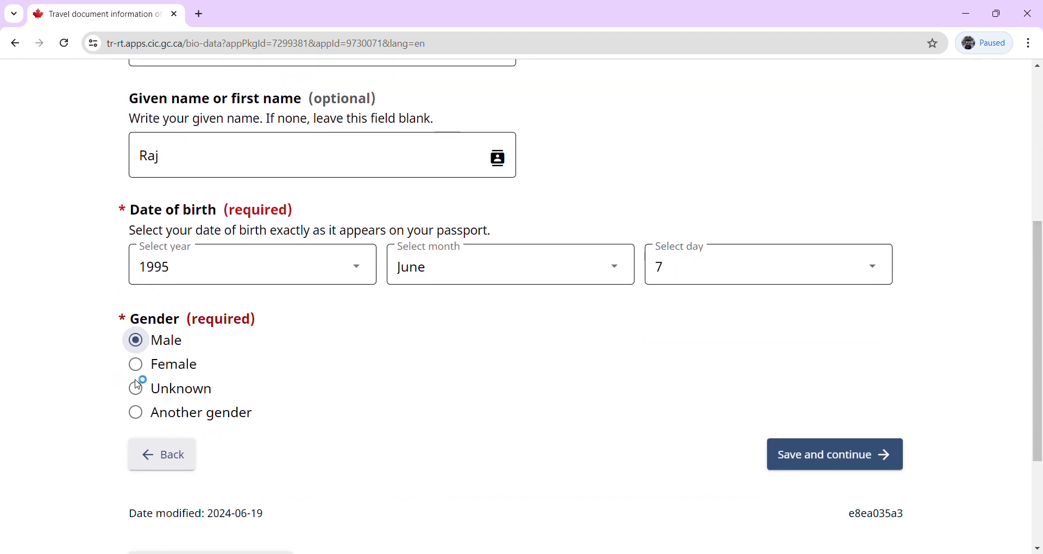
{"action": "left_click", "coordinate": [137, 365]}
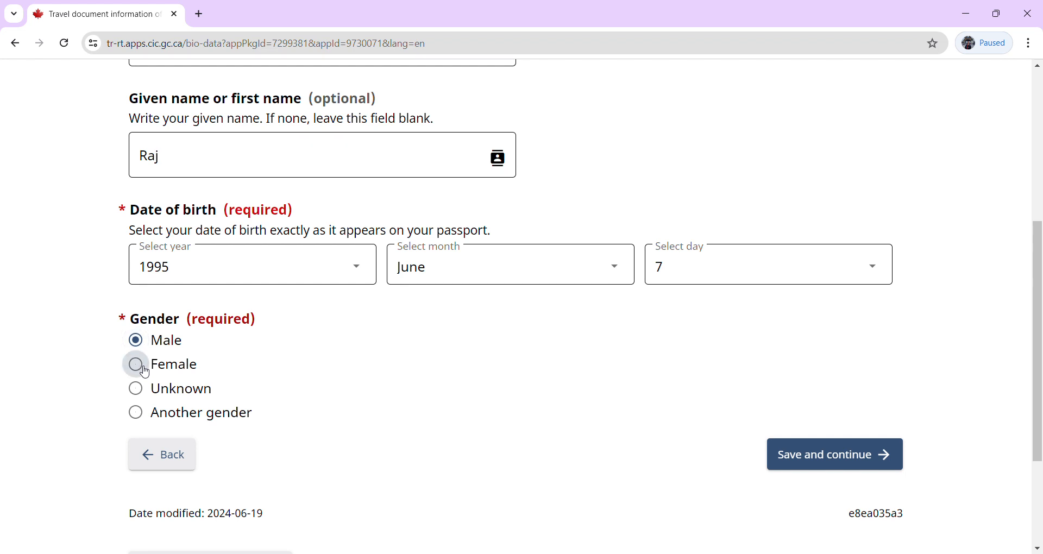
{"action": "left_click", "coordinate": [802, 456]}
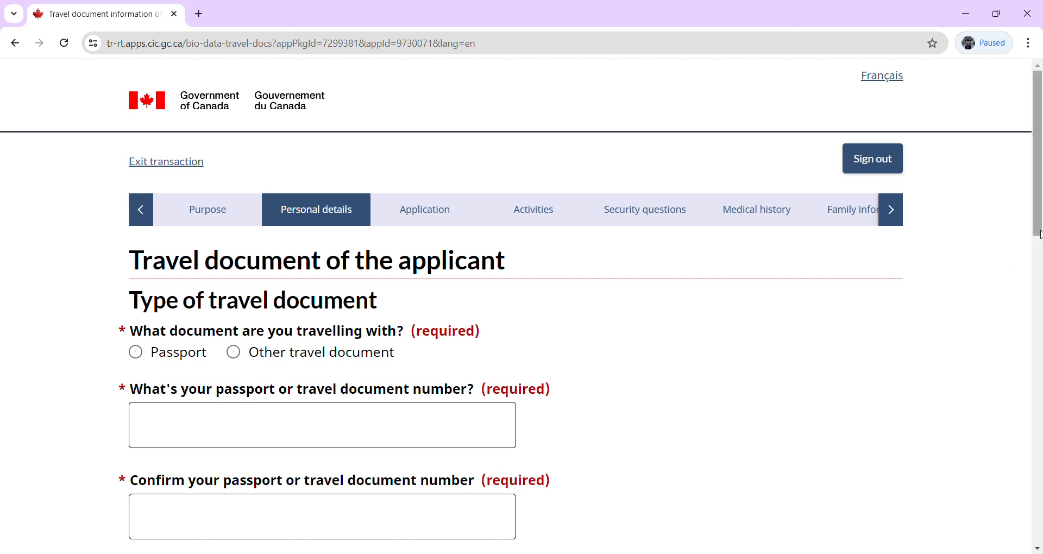
Mark the travel document as a Regular passport.
{"action": "left_click_drag", "start_coordinate": [1038, 229], "coordinate": [1038, 282]}
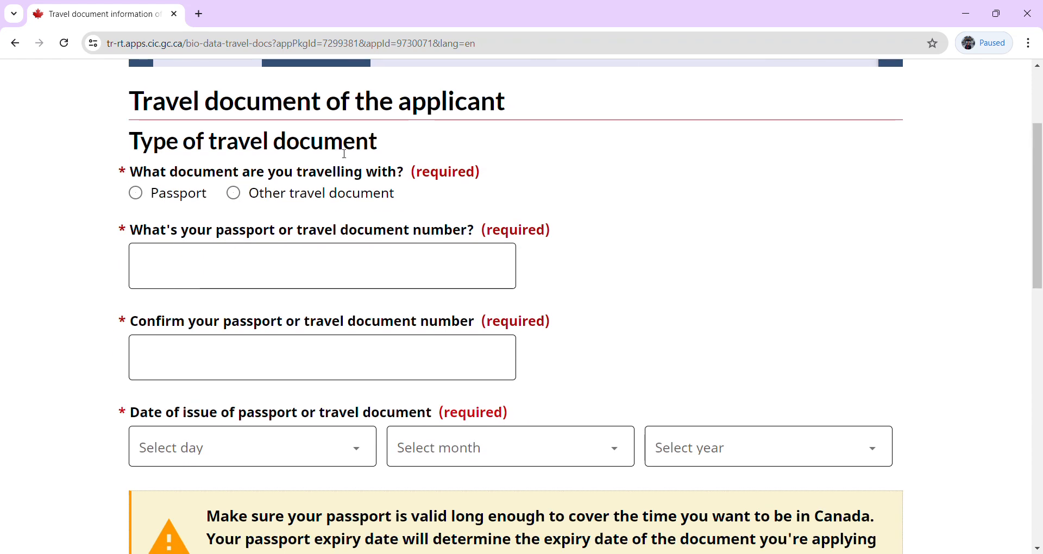
{"action": "left_click", "coordinate": [139, 199]}
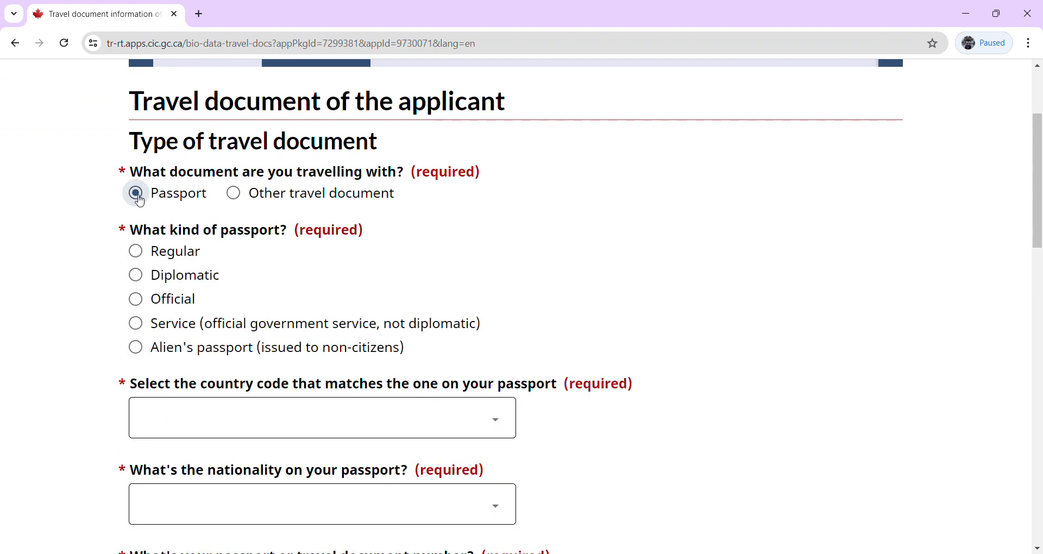
{"action": "left_click", "coordinate": [143, 255]}
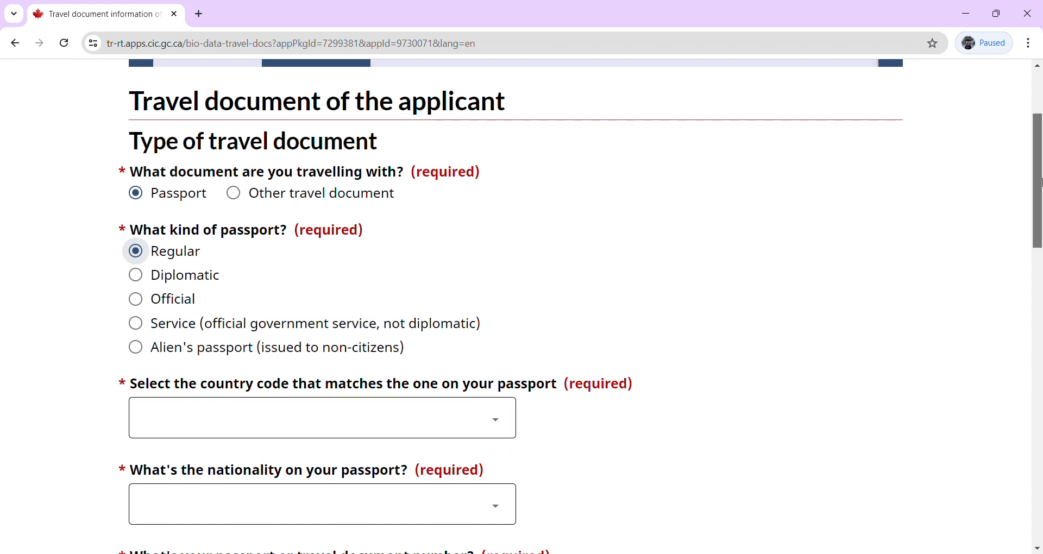
Choose IND (India) as the passport country code and India as nationality.
{"action": "scroll", "coordinate": [1039, 182], "scroll_direction": "down", "scroll_amount": 3}
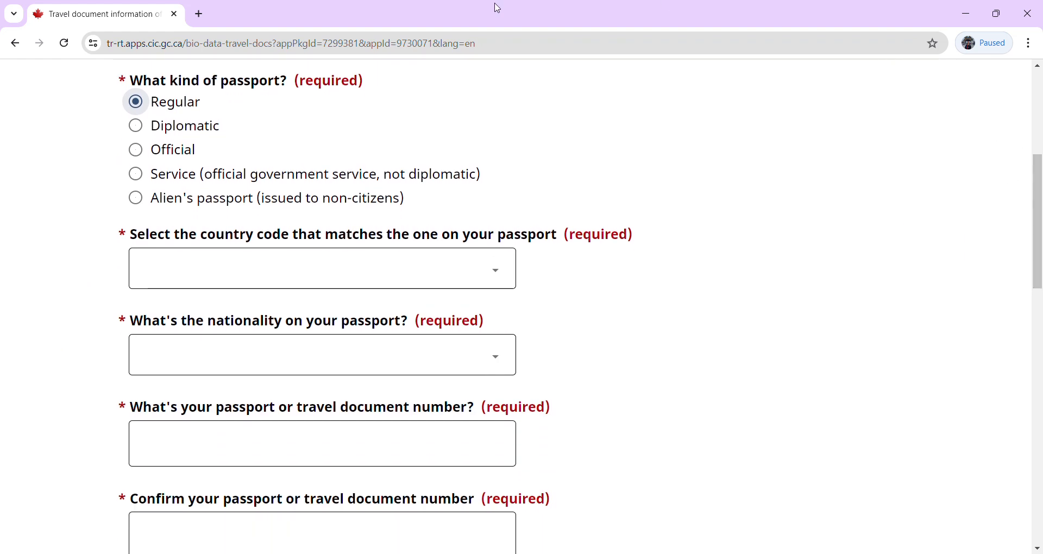
{"action": "left_click", "coordinate": [502, 279]}
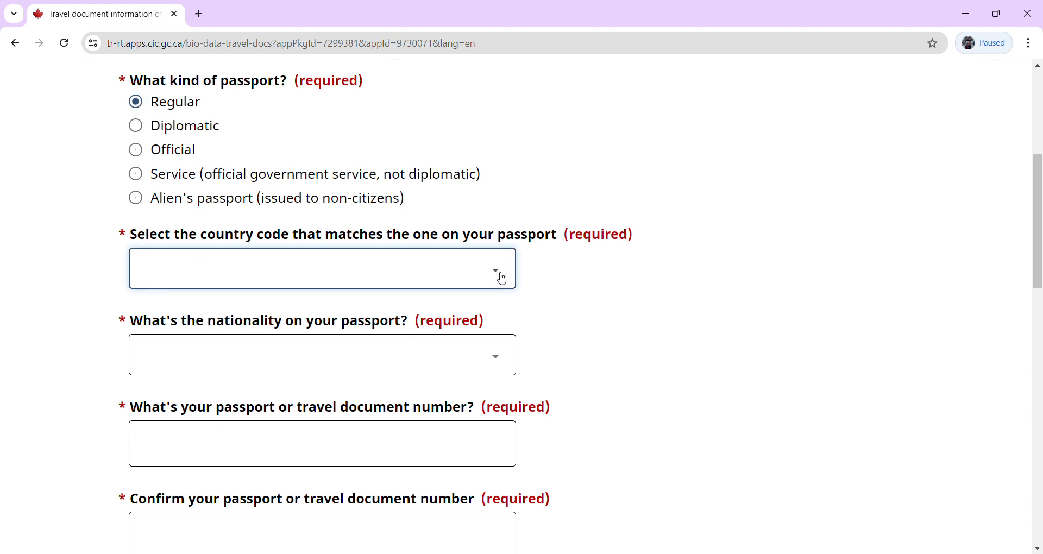
{"action": "type", "text": "in"}
{"action": "left_click", "coordinate": [90, 290]}
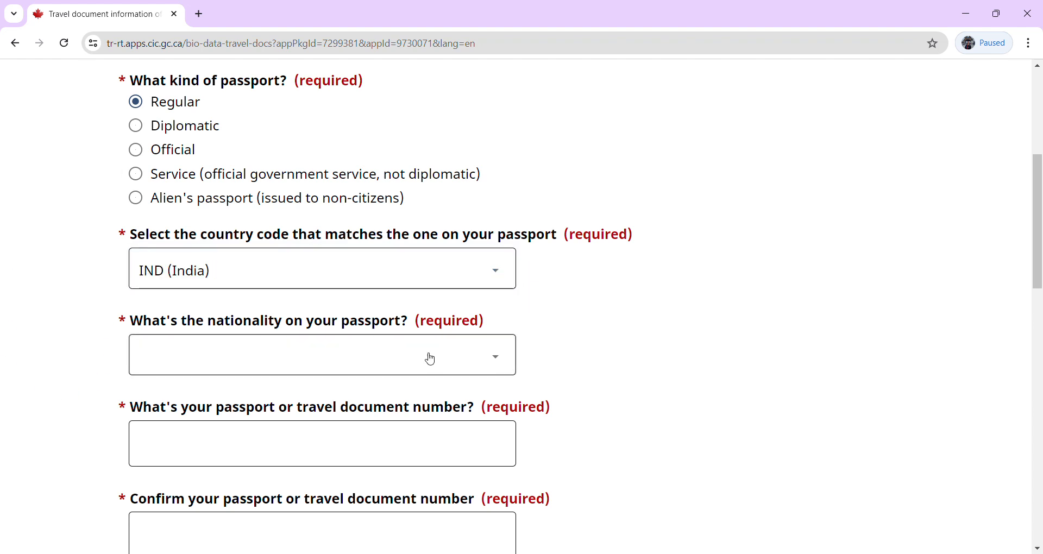
{"action": "left_click", "coordinate": [351, 367]}
{"action": "type", "text": "in"}
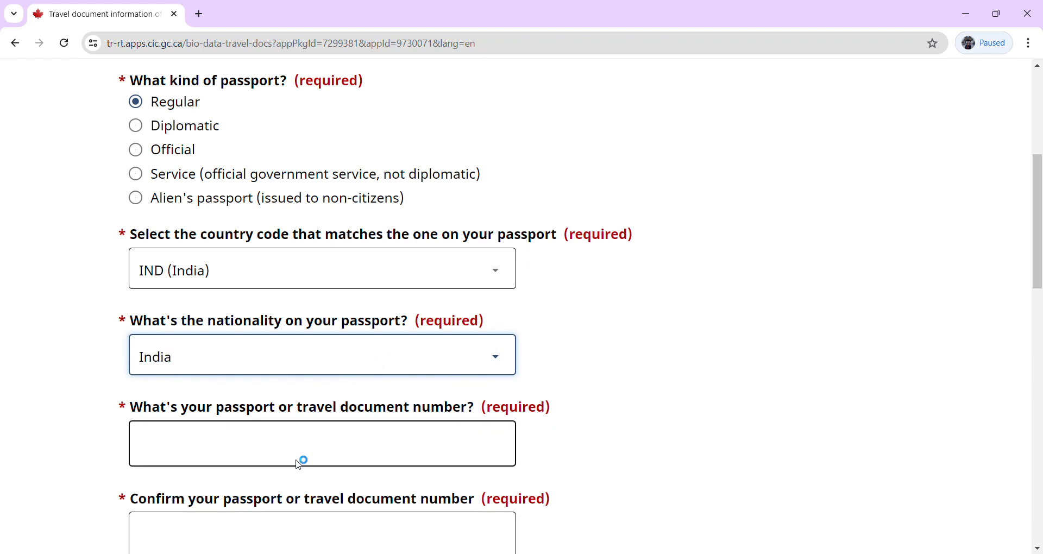
Enter the passport number and re-enter it to confirm.
{"action": "left_click", "coordinate": [362, 446]}
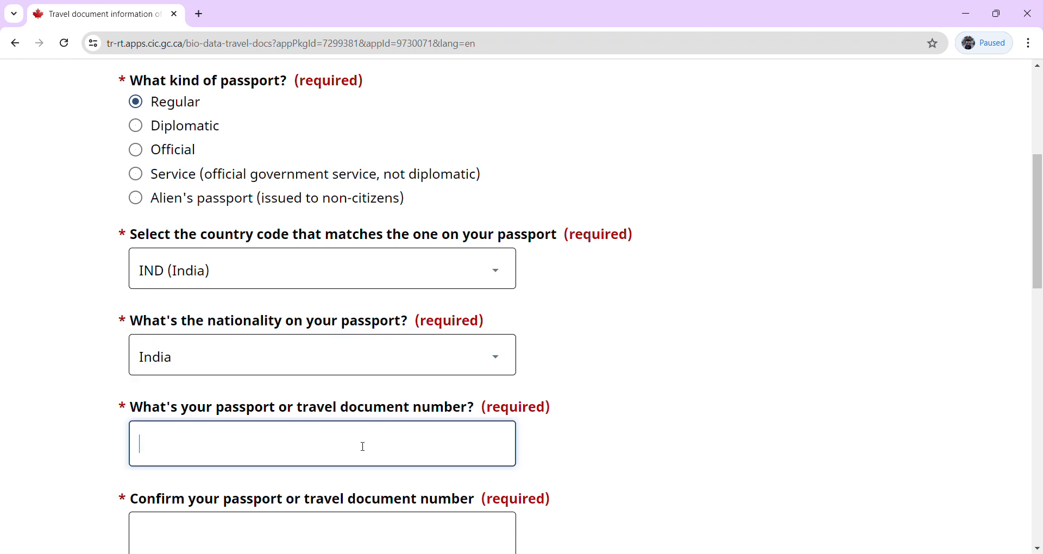
{"action": "left_click_drag", "start_coordinate": [1039, 241], "coordinate": [1042, 297]}
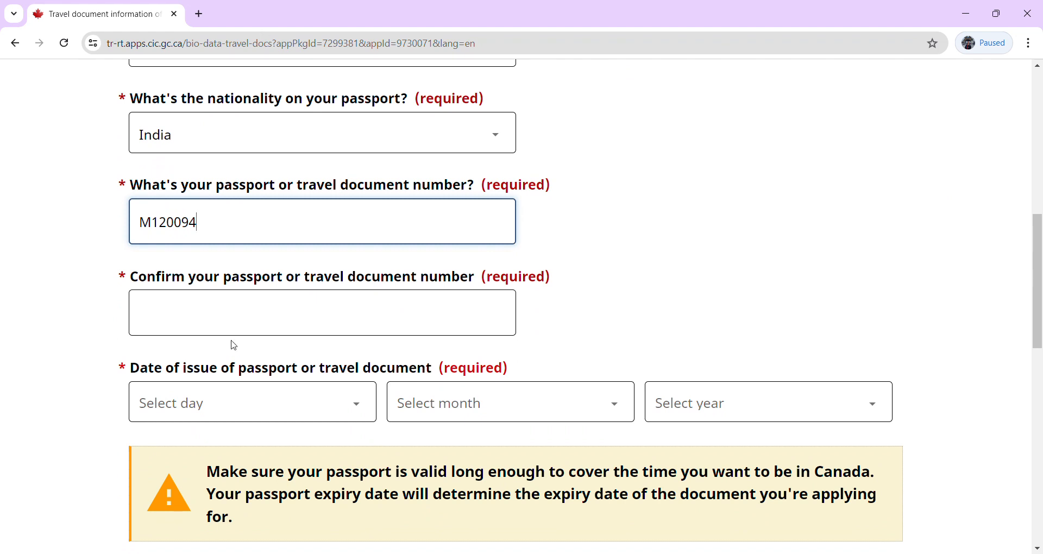
{"action": "left_click", "coordinate": [259, 321]}
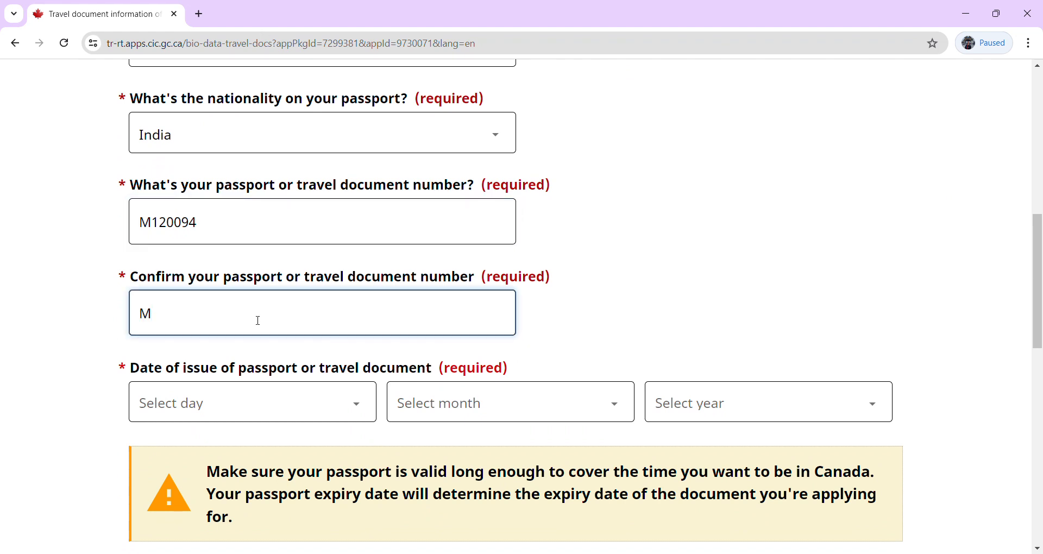
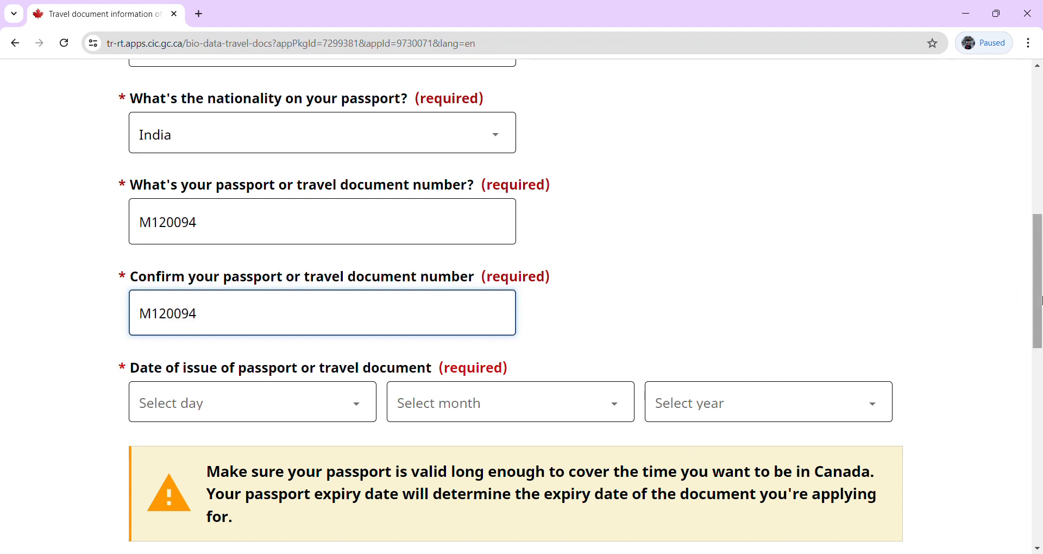
Set the passport date of issue to 9 December 2016.
{"action": "left_click_drag", "start_coordinate": [1040, 300], "coordinate": [1040, 325]}
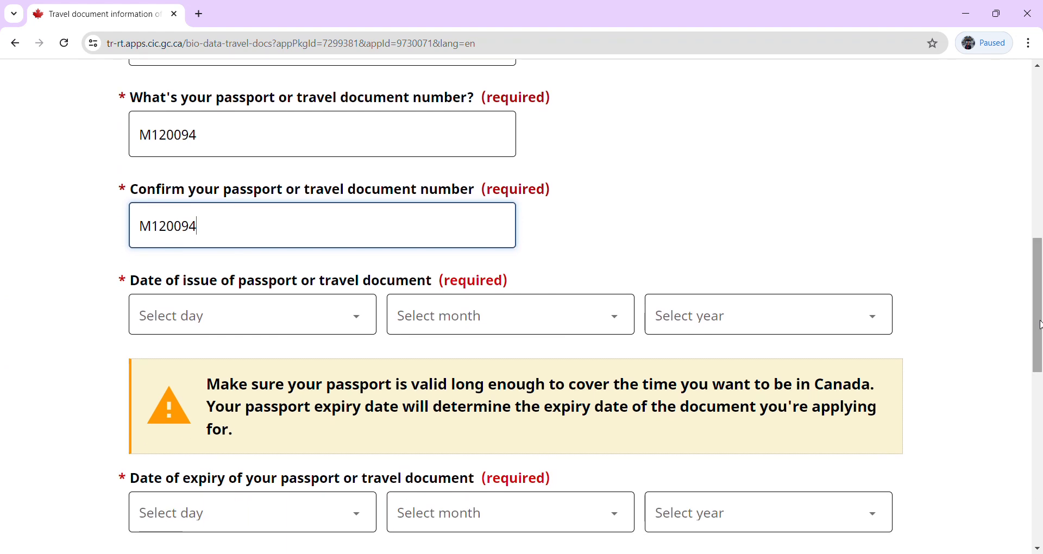
{"action": "left_click", "coordinate": [313, 328]}
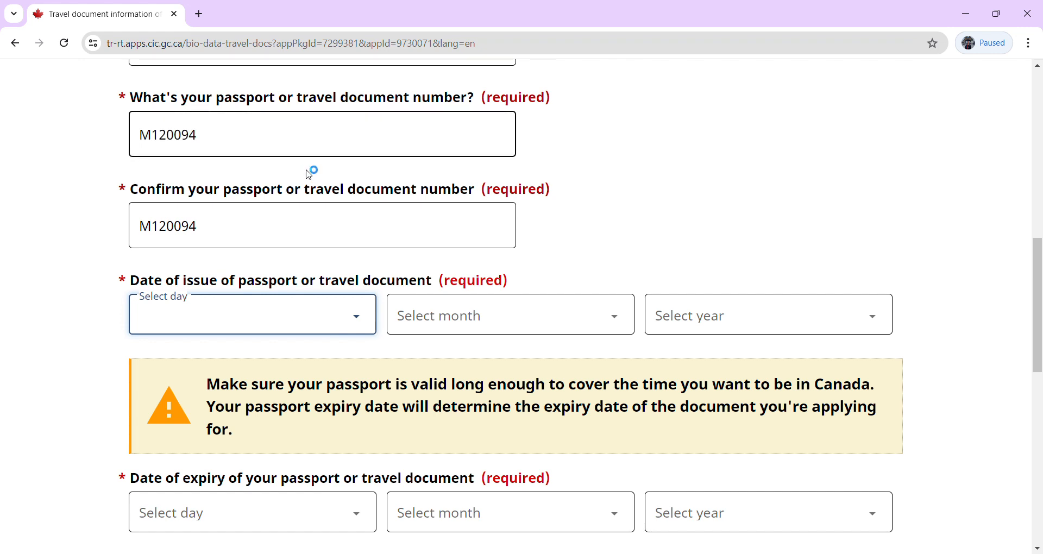
{"action": "key", "text": "9"}
{"action": "left_click", "coordinate": [490, 315]}
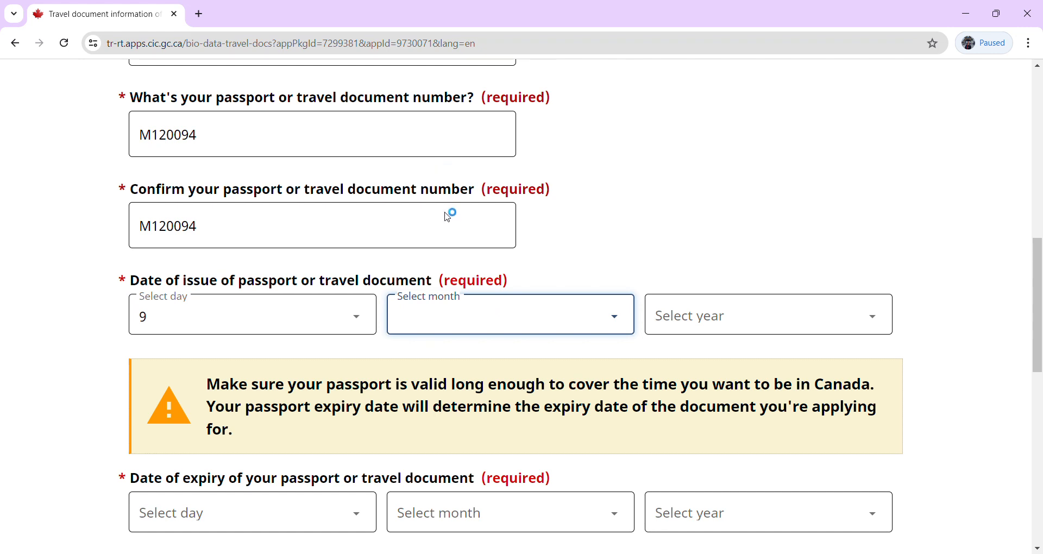
{"action": "key", "text": "d"}
{"action": "left_click", "coordinate": [699, 328]}
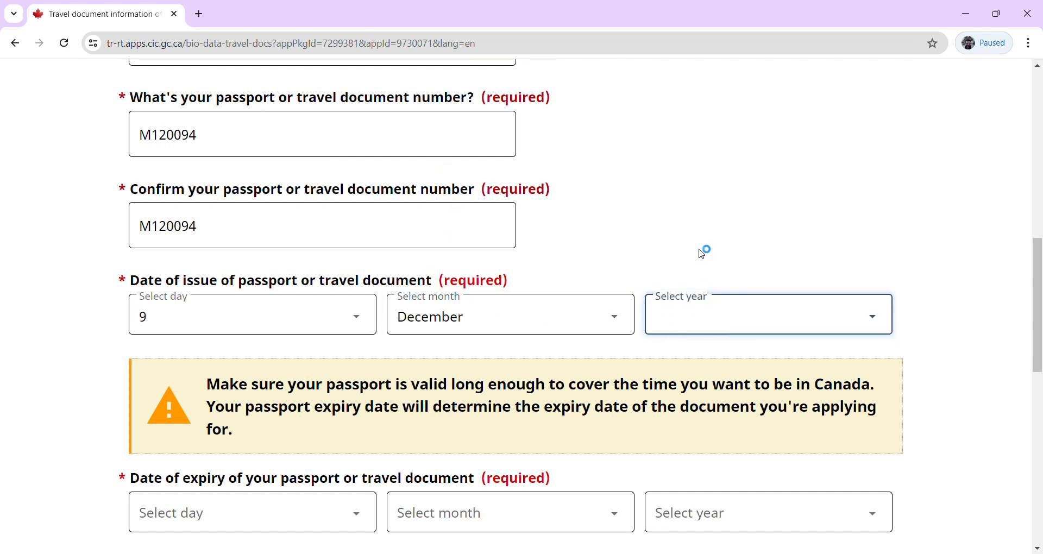
{"action": "type", "text": "2016"}
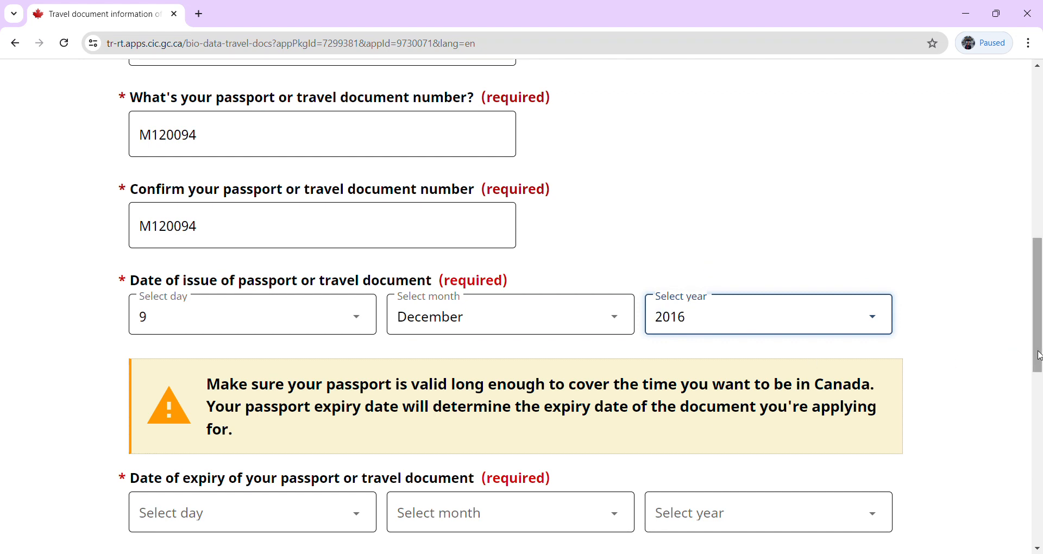
{"action": "left_click_drag", "start_coordinate": [1038, 355], "coordinate": [1040, 398]}
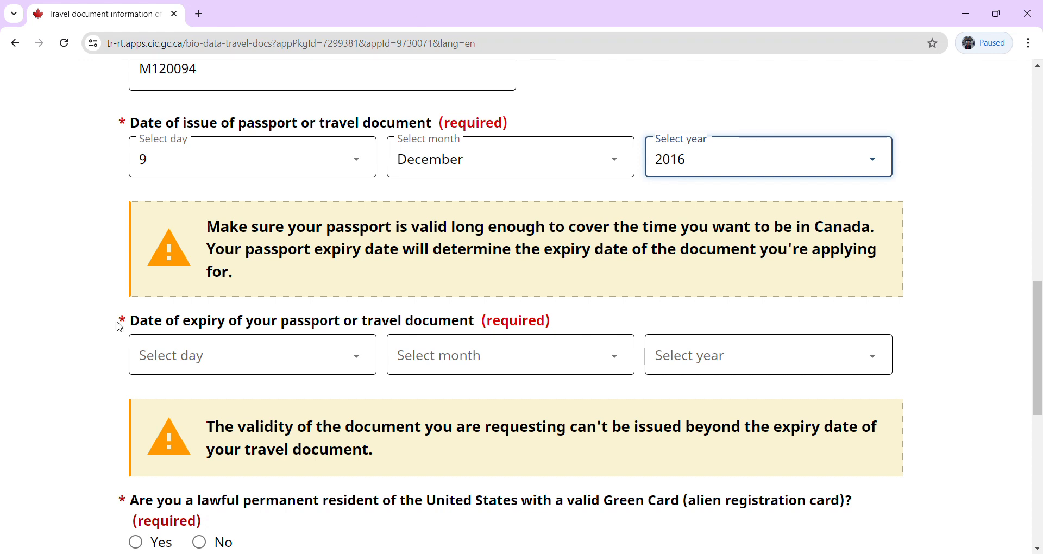
Set the passport expiry to day 9, month December, year 2026.
{"action": "left_click", "coordinate": [197, 368]}
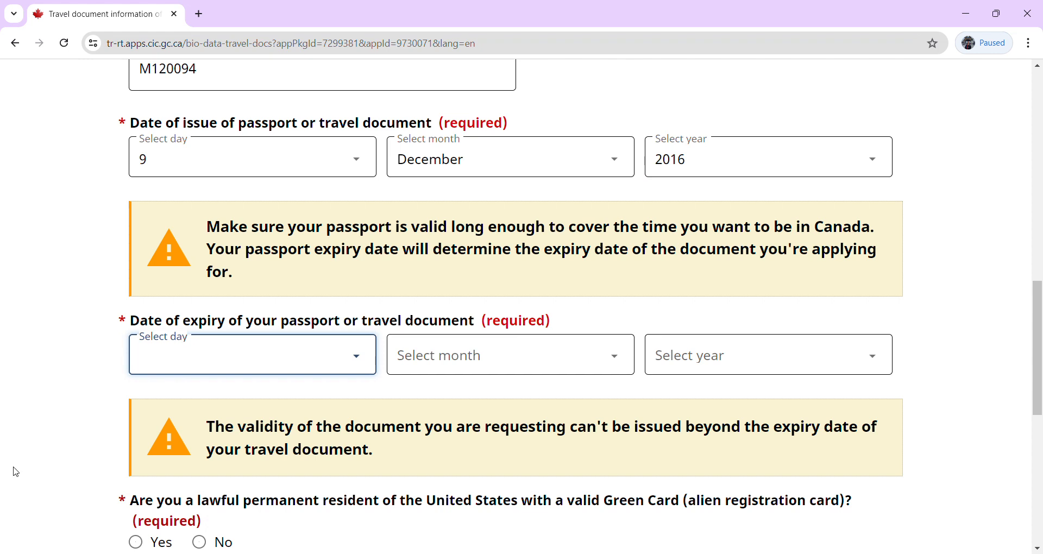
{"action": "left_click", "coordinate": [70, 325]}
{"action": "left_click", "coordinate": [249, 403]}
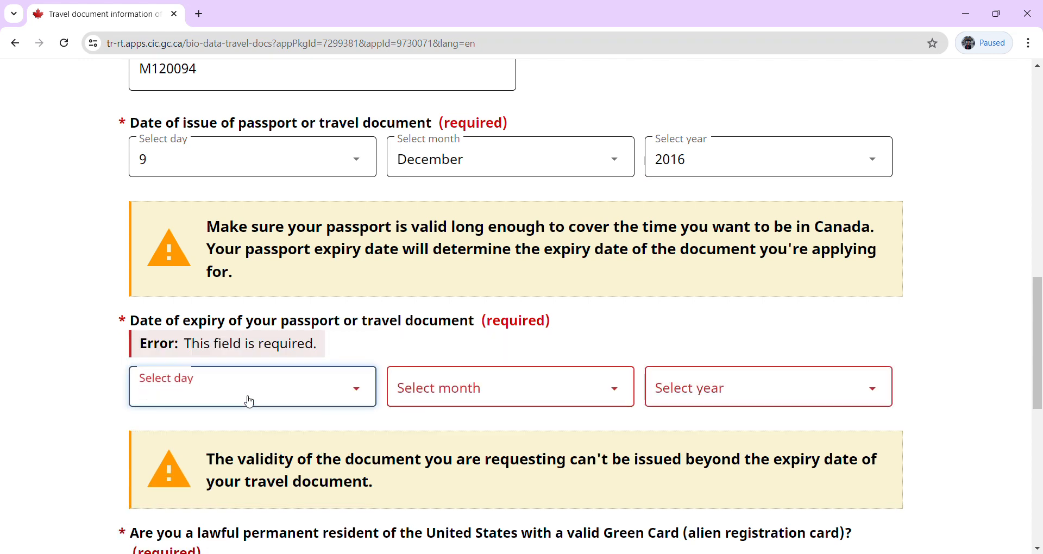
{"action": "key", "text": "9"}
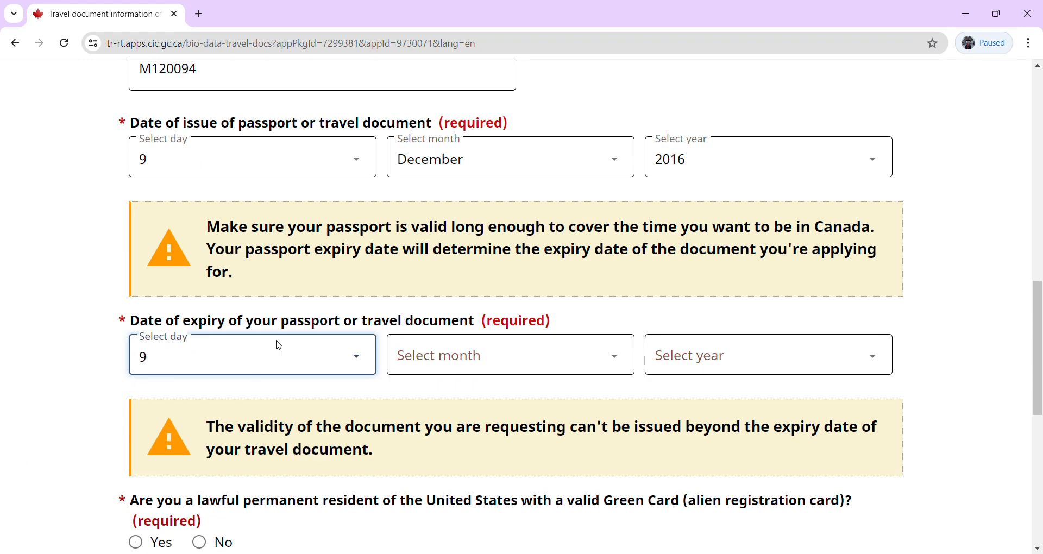
{"action": "left_click", "coordinate": [442, 356]}
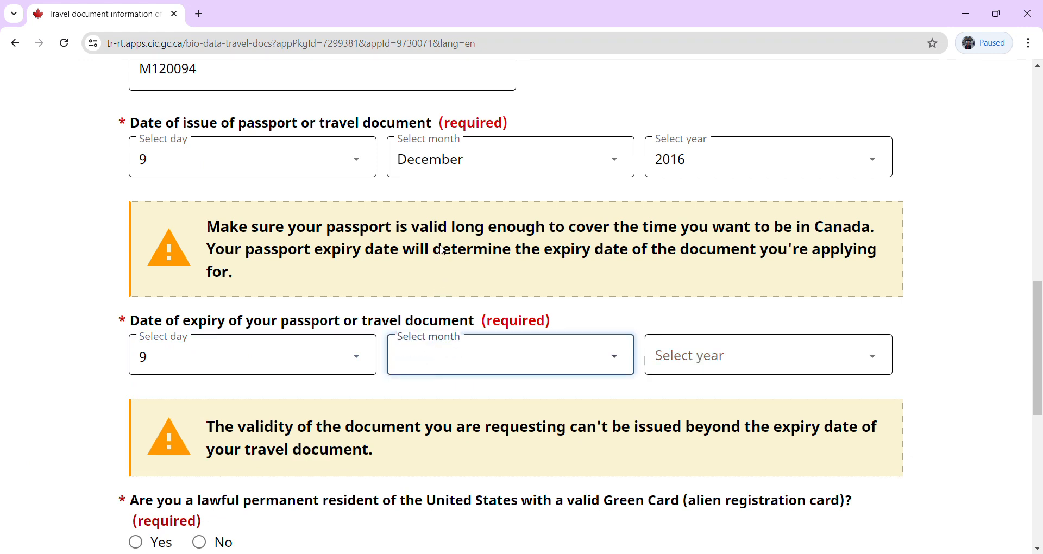
{"action": "key", "text": "a"}
{"action": "key", "text": "u"}
{"action": "key", "text": "d"}
{"action": "key", "text": "Tab"}
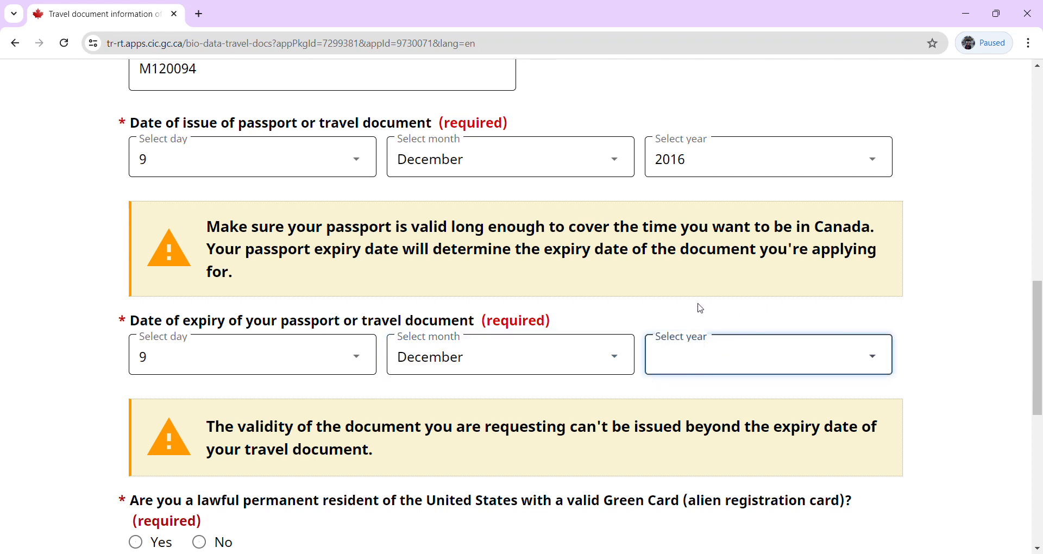
{"action": "type", "text": "2026"}
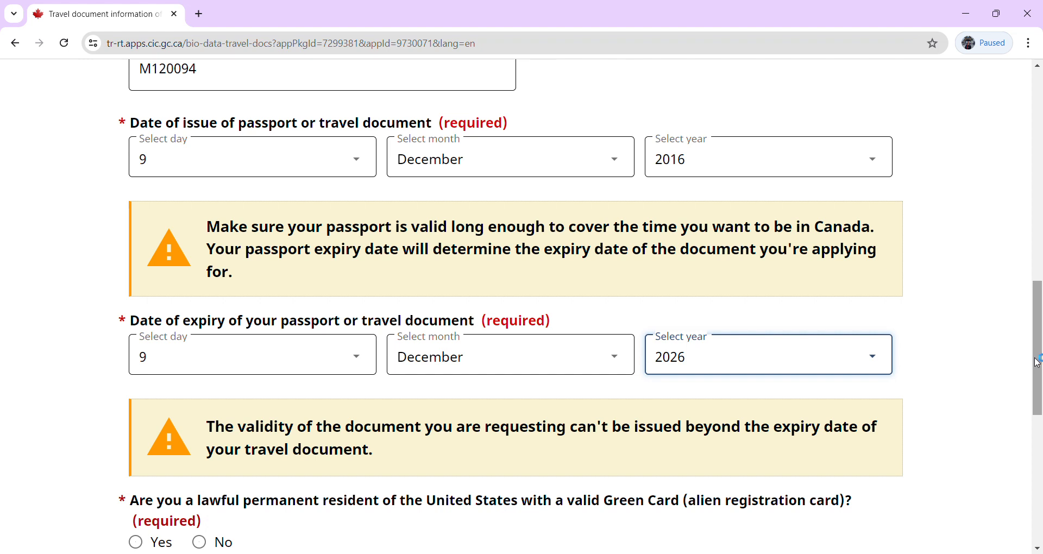
{"action": "left_click_drag", "start_coordinate": [1038, 360], "coordinate": [1038, 444]}
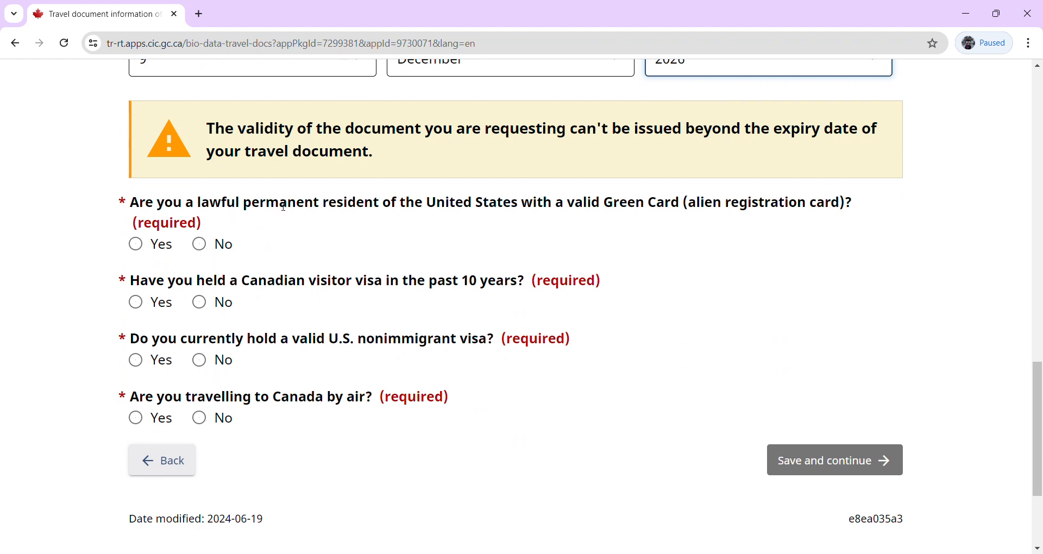
Answer No to Green Card, past Canadian visa and U.S. visa, Yes to air travel, then save.
{"action": "left_click", "coordinate": [202, 243]}
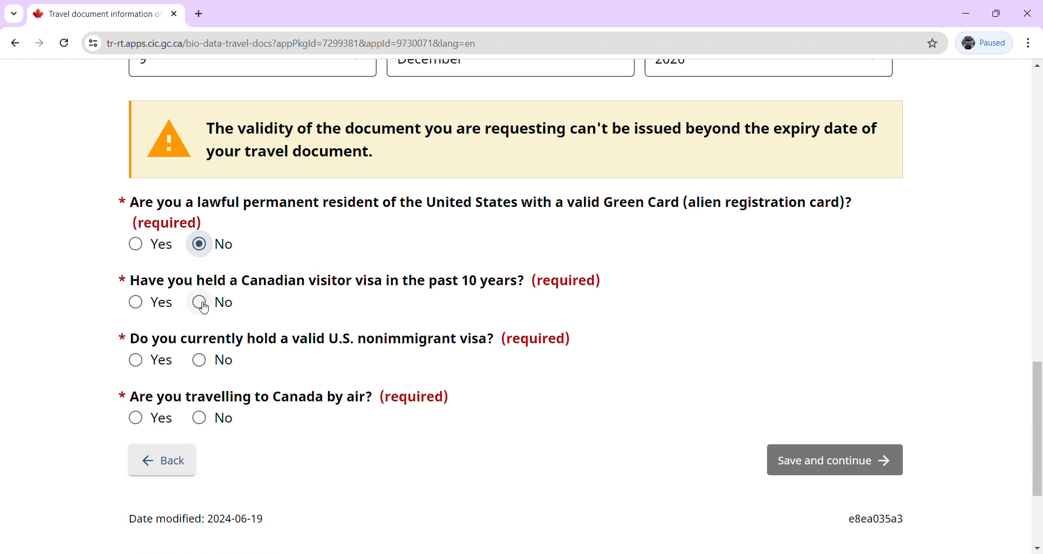
{"action": "left_click", "coordinate": [137, 304]}
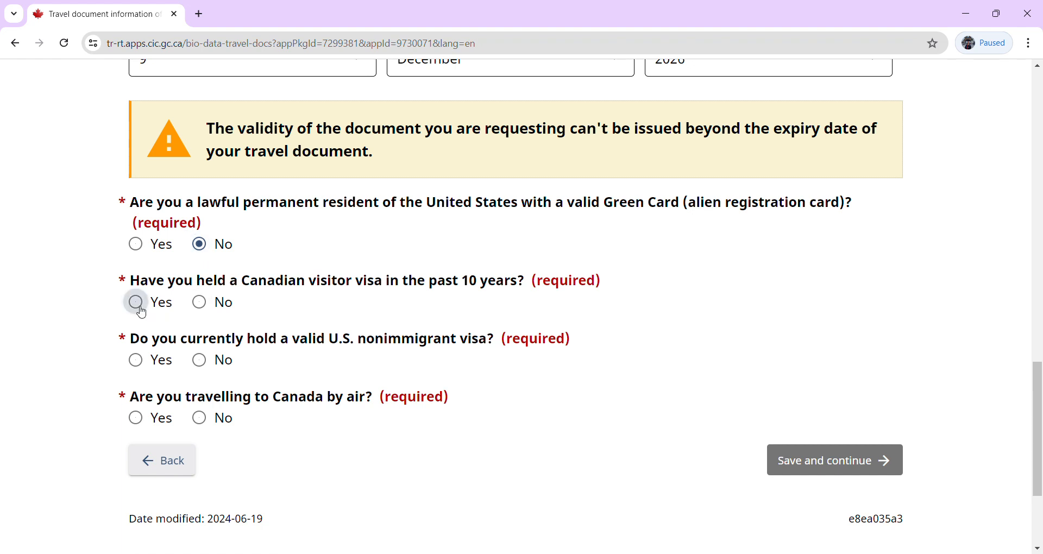
{"action": "left_click", "coordinate": [206, 306]}
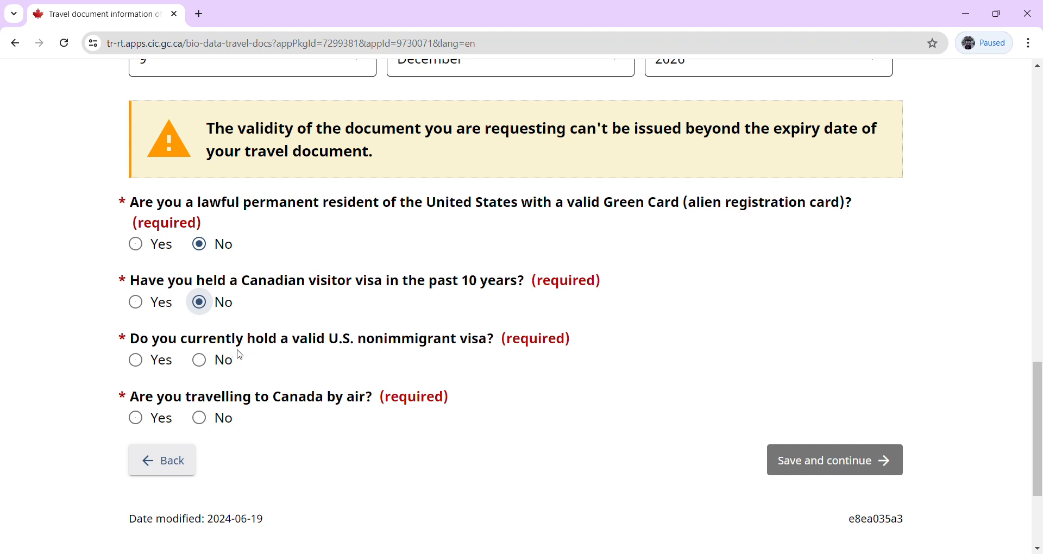
{"action": "left_click", "coordinate": [205, 363]}
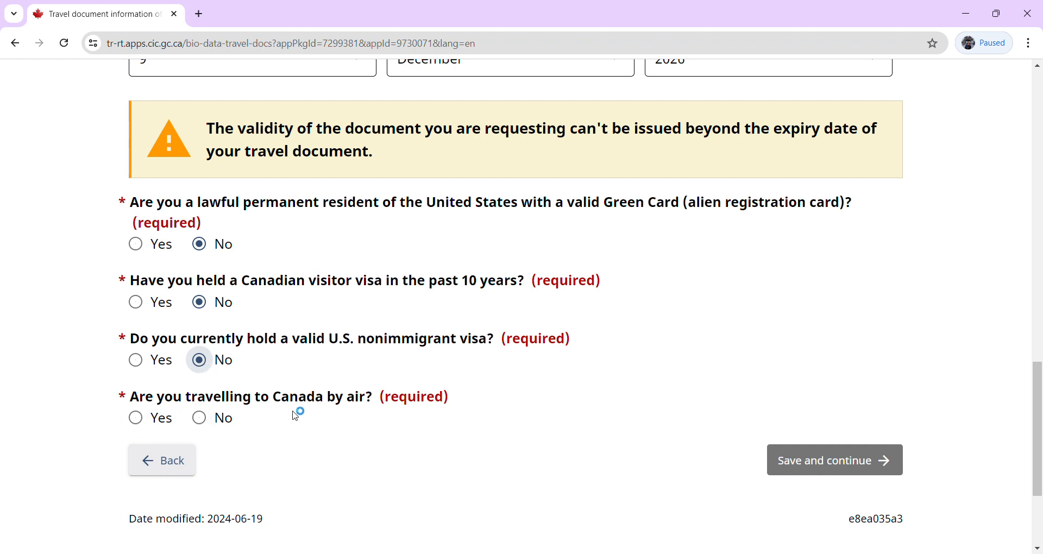
{"action": "left_click", "coordinate": [136, 421]}
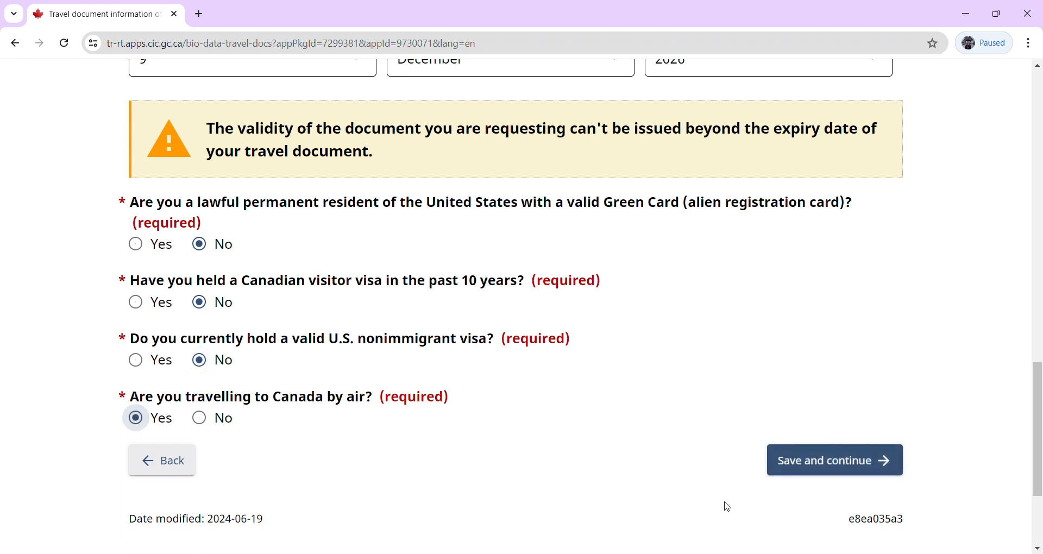
{"action": "left_click", "coordinate": [812, 467]}
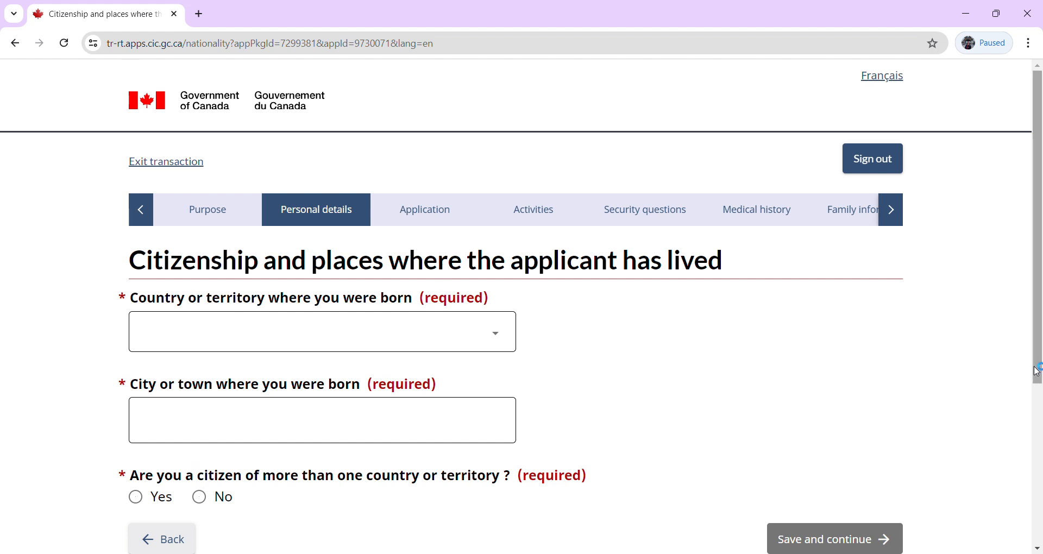
Enter India as country of birth and Chandigarh as city of birth.
{"action": "left_click_drag", "start_coordinate": [1036, 343], "coordinate": [1039, 422]}
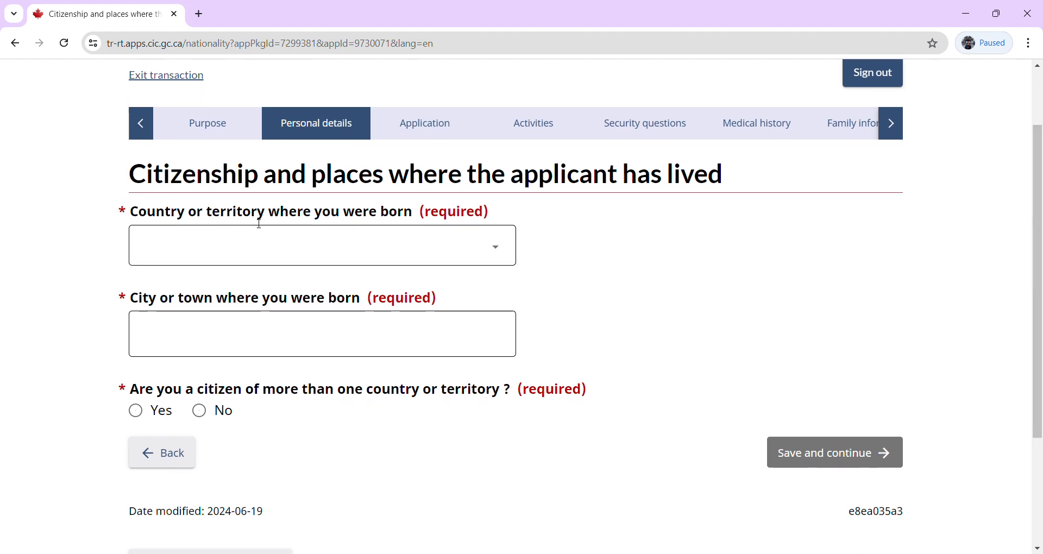
{"action": "left_click", "coordinate": [329, 253]}
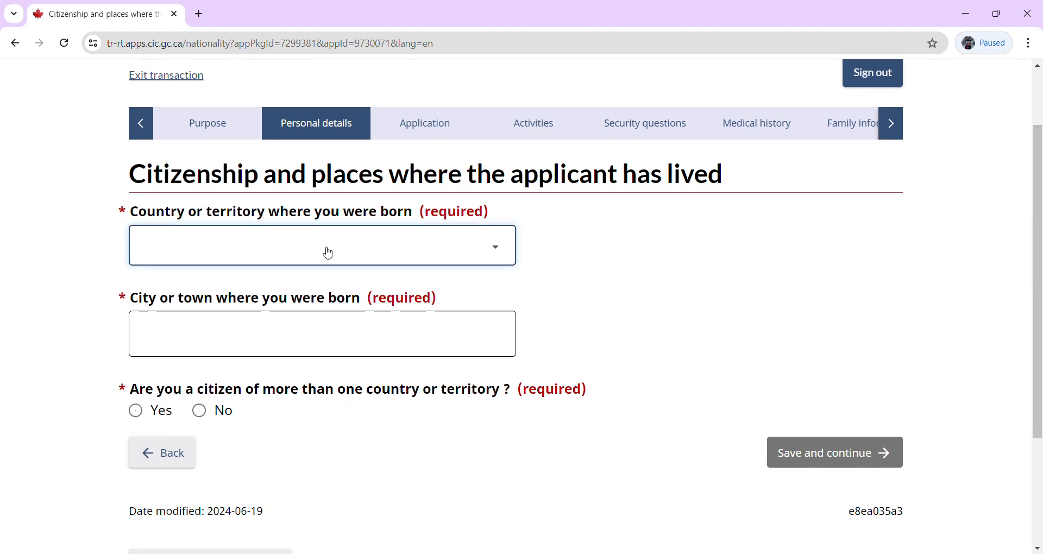
{"action": "type", "text": "India"}
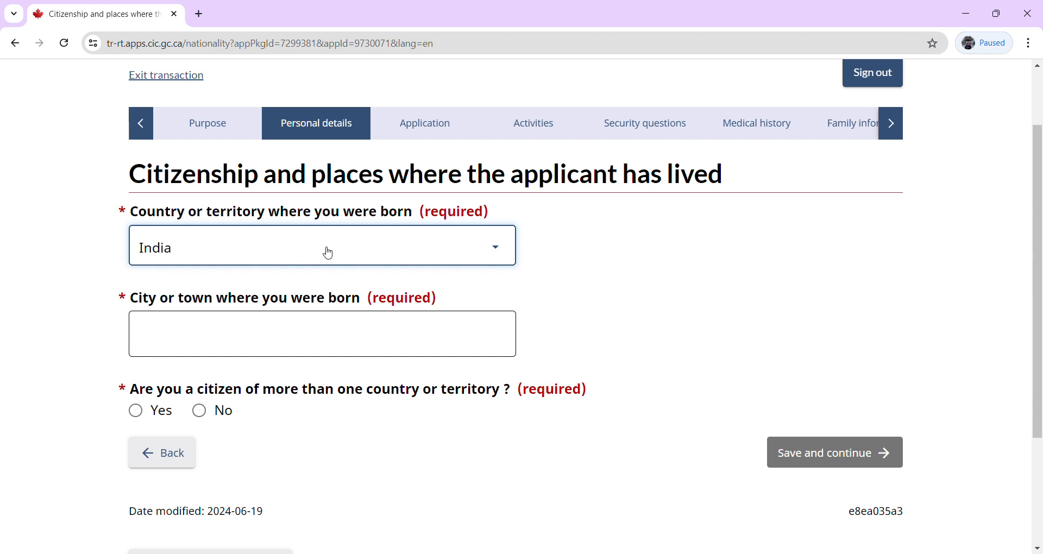
{"action": "left_click", "coordinate": [357, 345]}
{"action": "type", "text": "Chandigarh"}
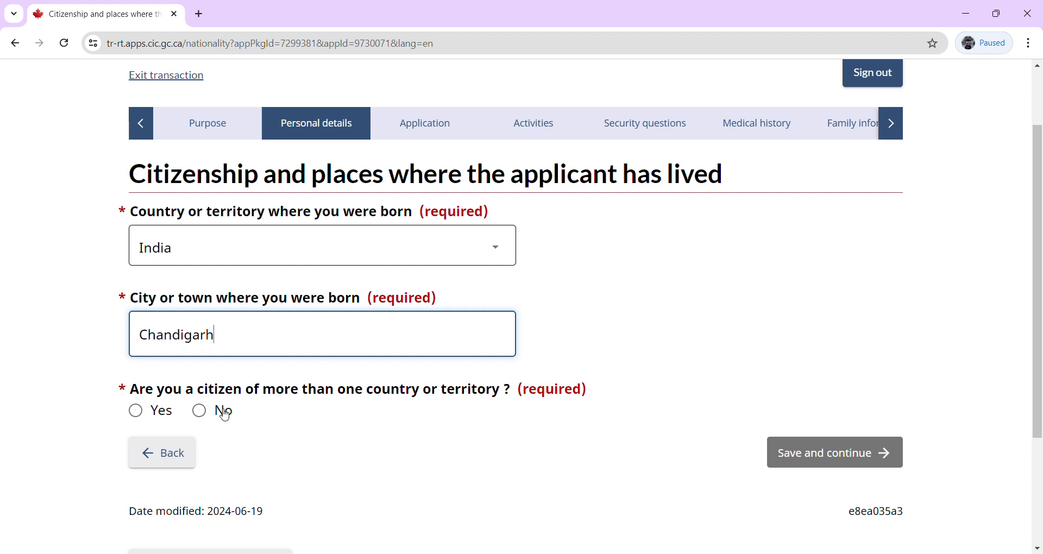
Declare sole citizenship of India, held since birth.
{"action": "left_click", "coordinate": [199, 411]}
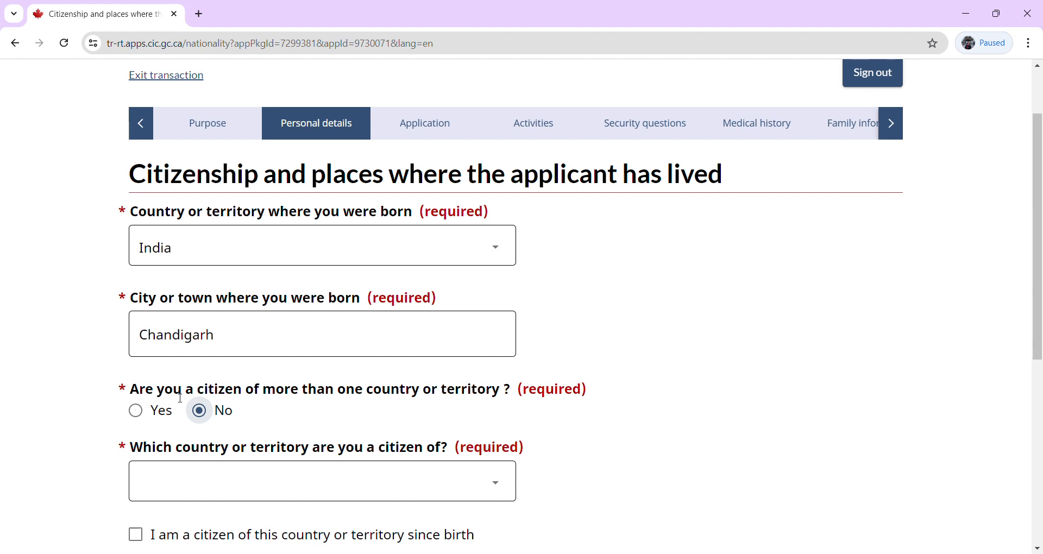
{"action": "left_click", "coordinate": [199, 478]}
{"action": "type", "text": "in"}
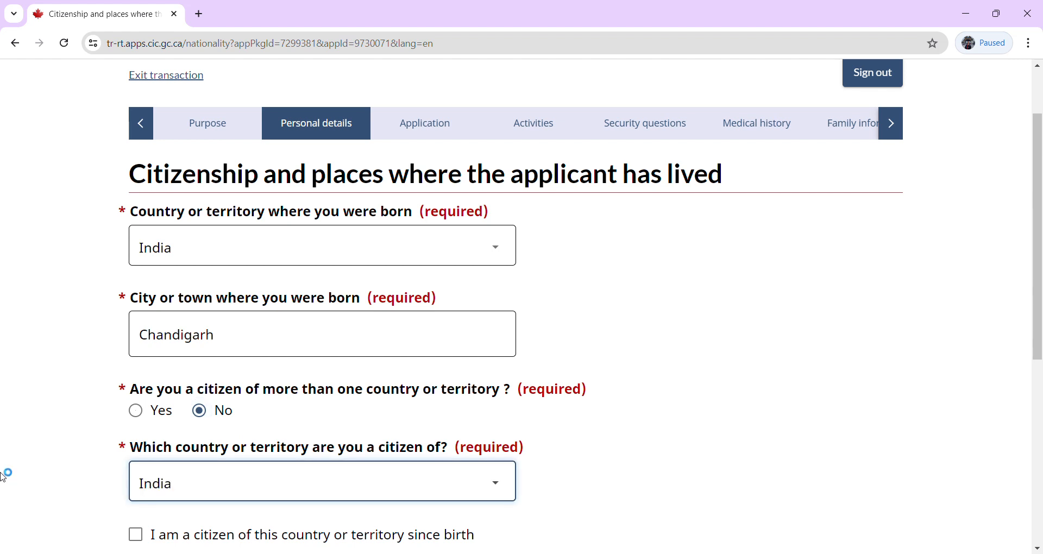
{"action": "left_click", "coordinate": [66, 459]}
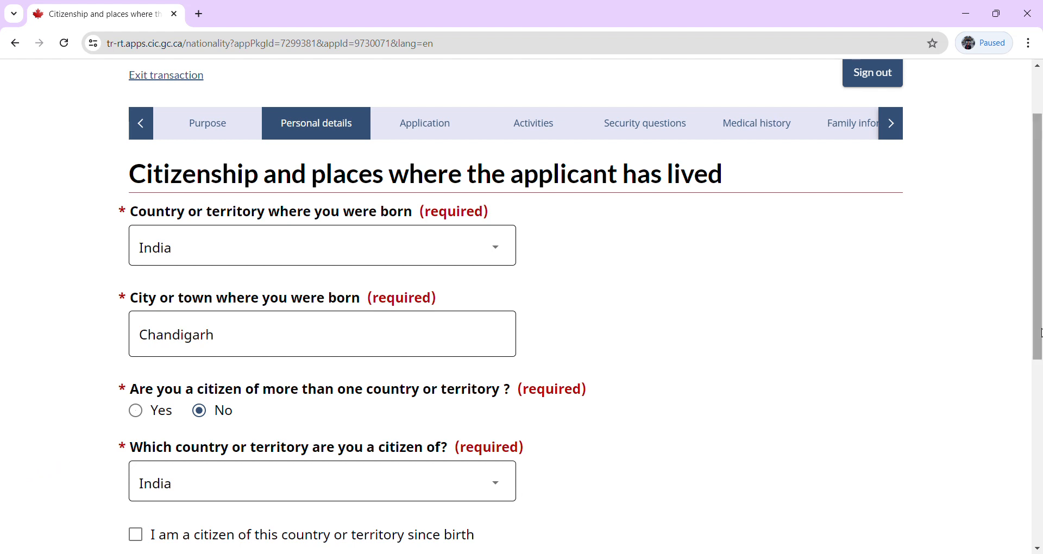
{"action": "left_click_drag", "start_coordinate": [1041, 338], "coordinate": [1040, 406]}
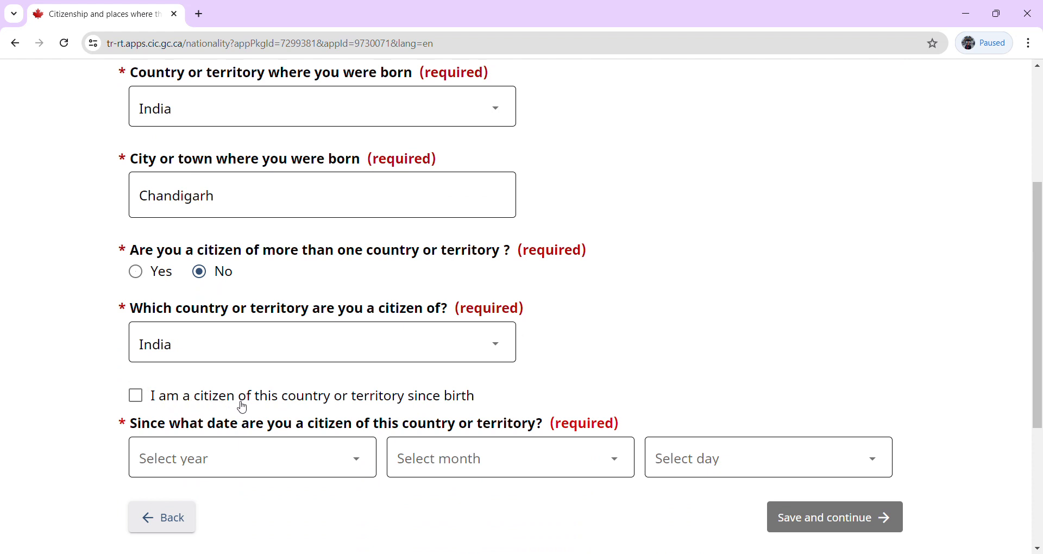
{"action": "left_click", "coordinate": [139, 400]}
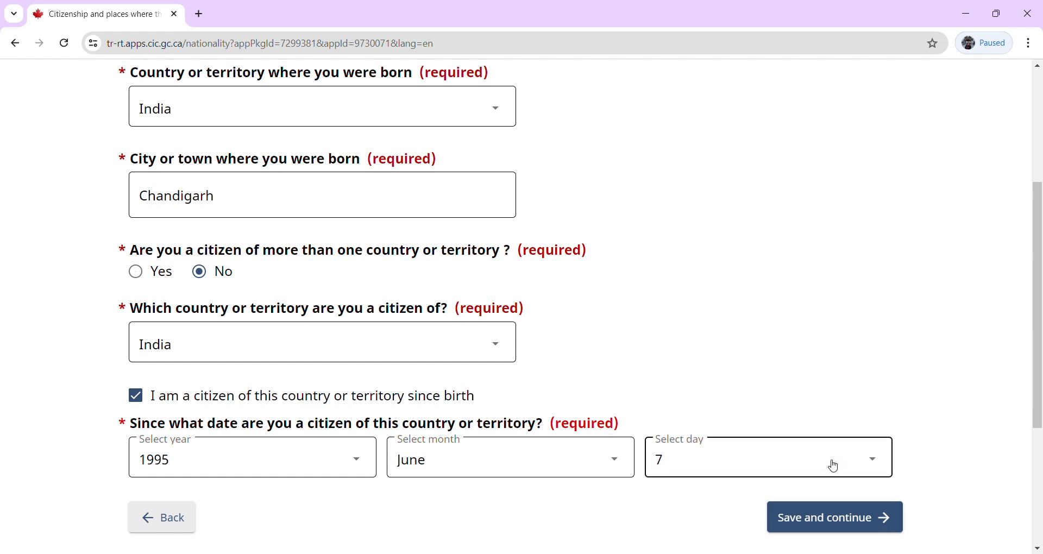
Clear the stray text highlight and save the citizenship details.
{"action": "double_click", "coordinate": [340, 433]}
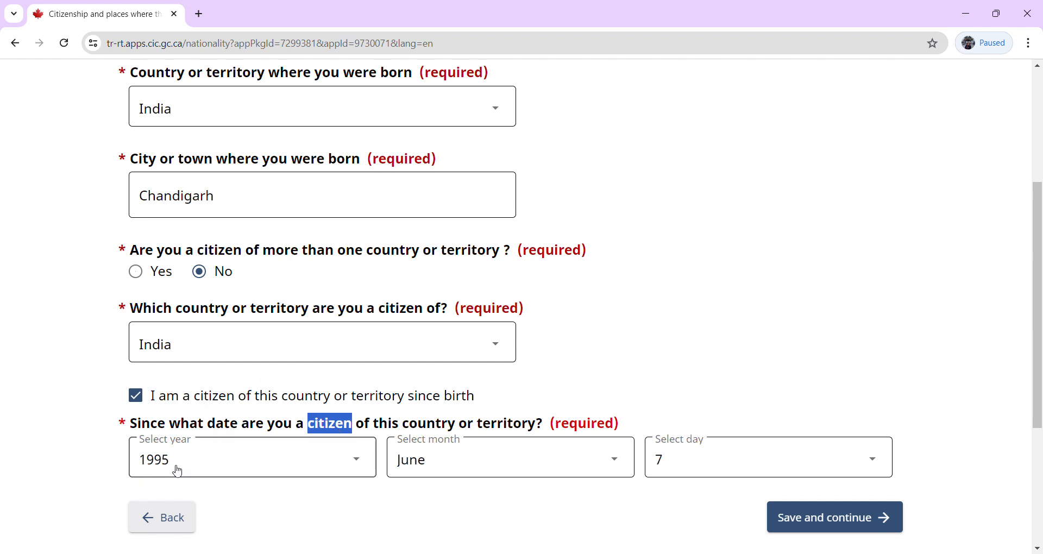
{"action": "left_click", "coordinate": [67, 464]}
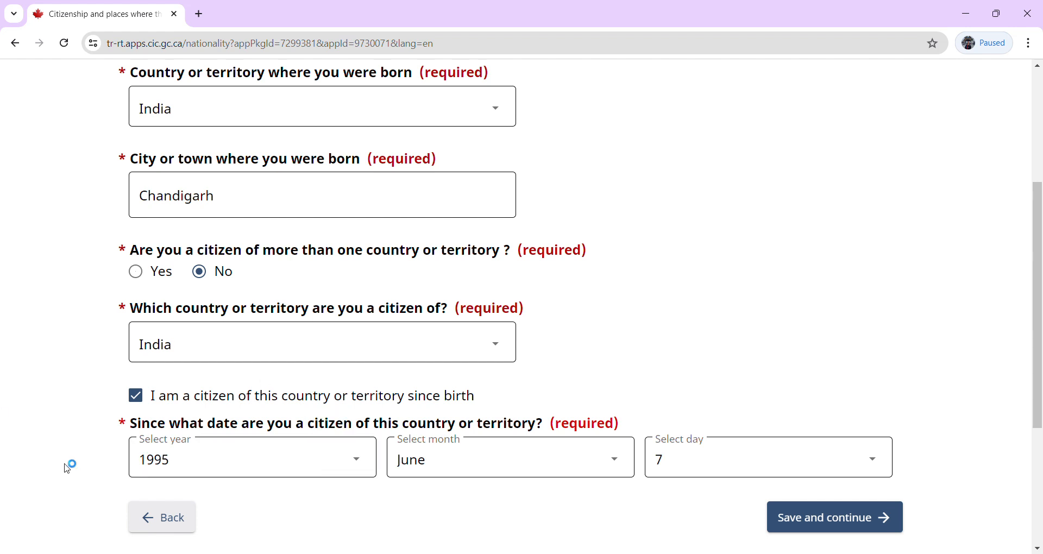
{"action": "left_click", "coordinate": [839, 517]}
{"action": "left_click", "coordinate": [823, 521]}
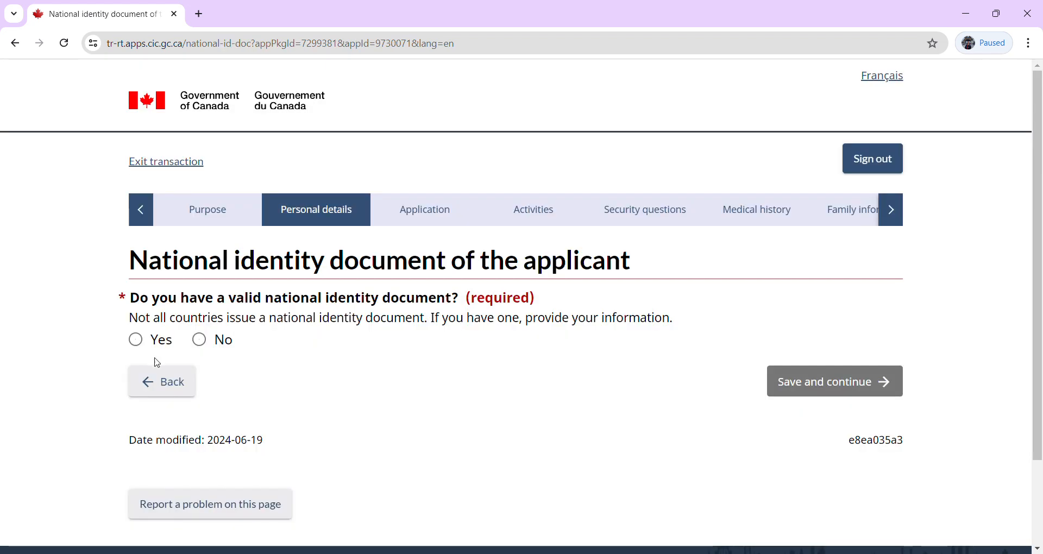
Answer No to holding a valid national identity document and continue to the past-names page.
{"action": "left_click", "coordinate": [149, 339]}
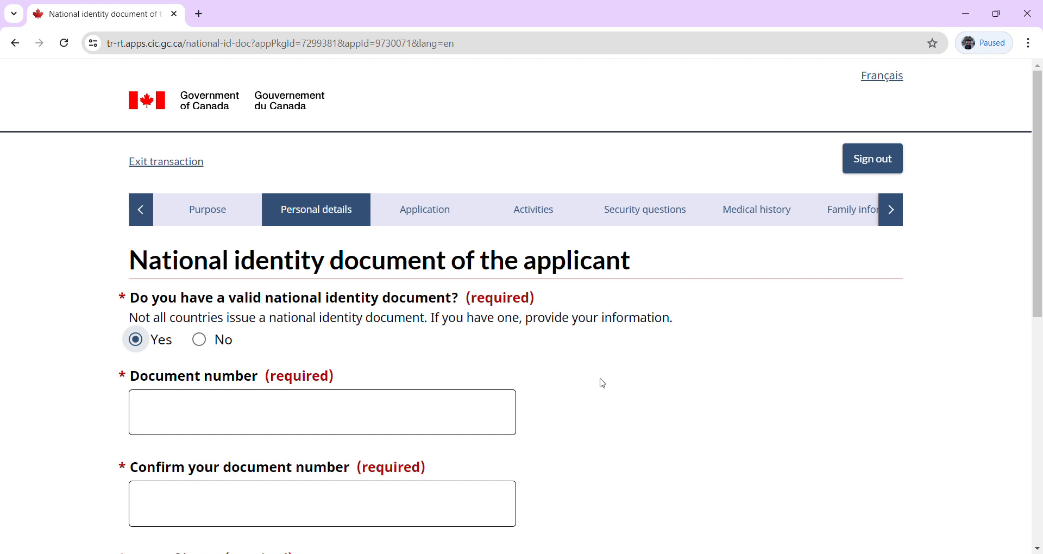
{"action": "left_click_drag", "start_coordinate": [1038, 311], "coordinate": [1030, 372]}
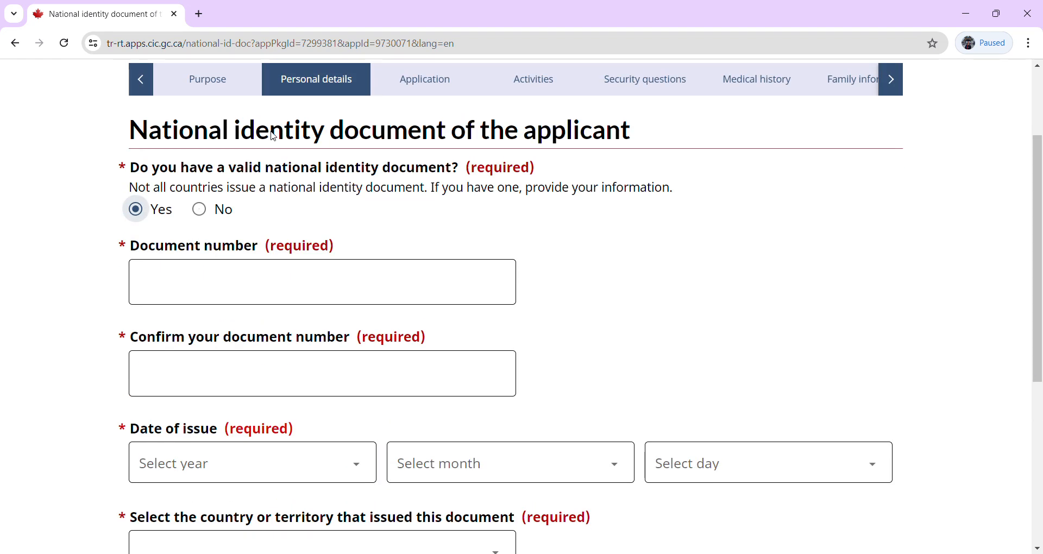
{"action": "left_click", "coordinate": [199, 210]}
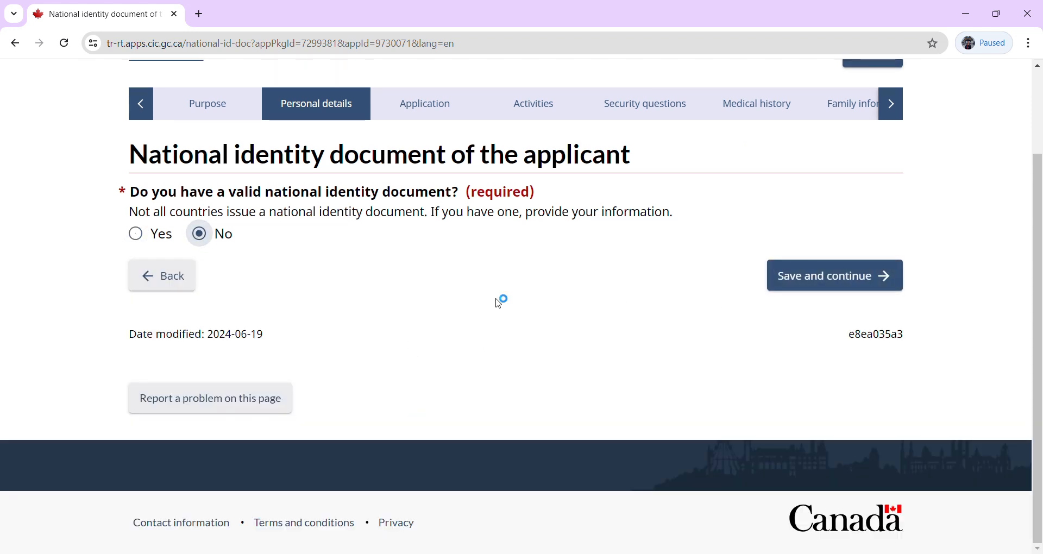
{"action": "left_click", "coordinate": [782, 278]}
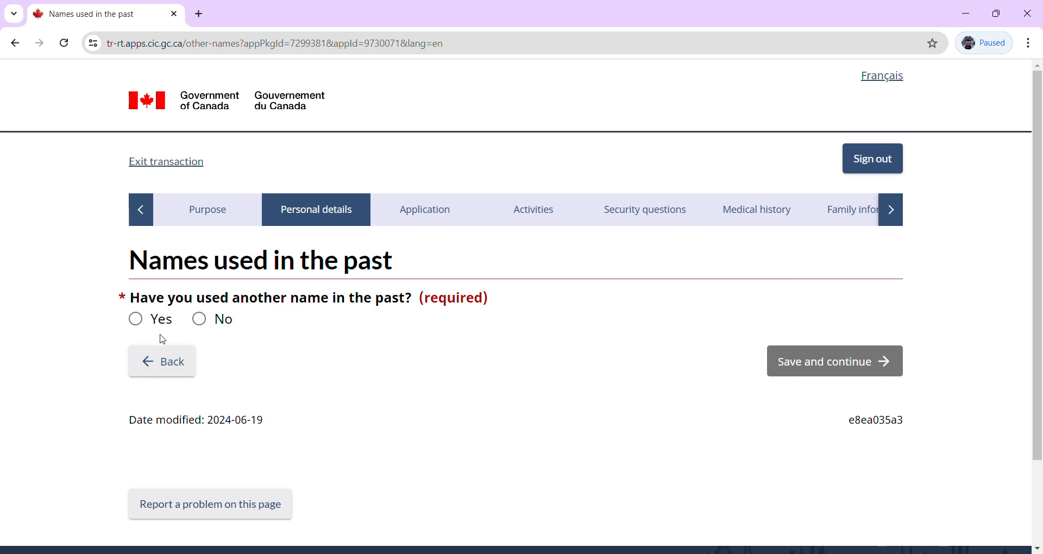
Answer No to having used another name and continue to Contact information.
{"action": "left_click", "coordinate": [199, 319]}
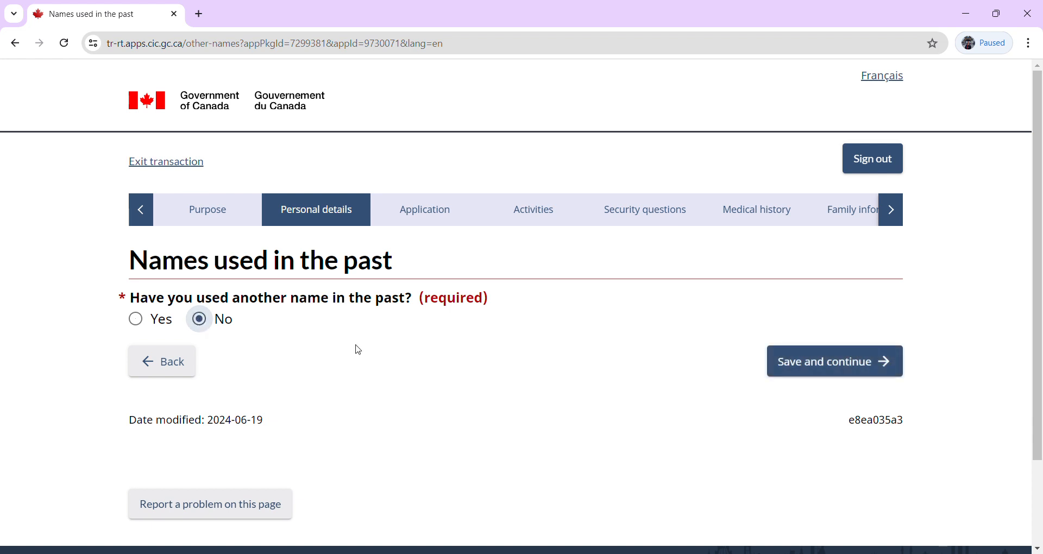
{"action": "left_click", "coordinate": [822, 373]}
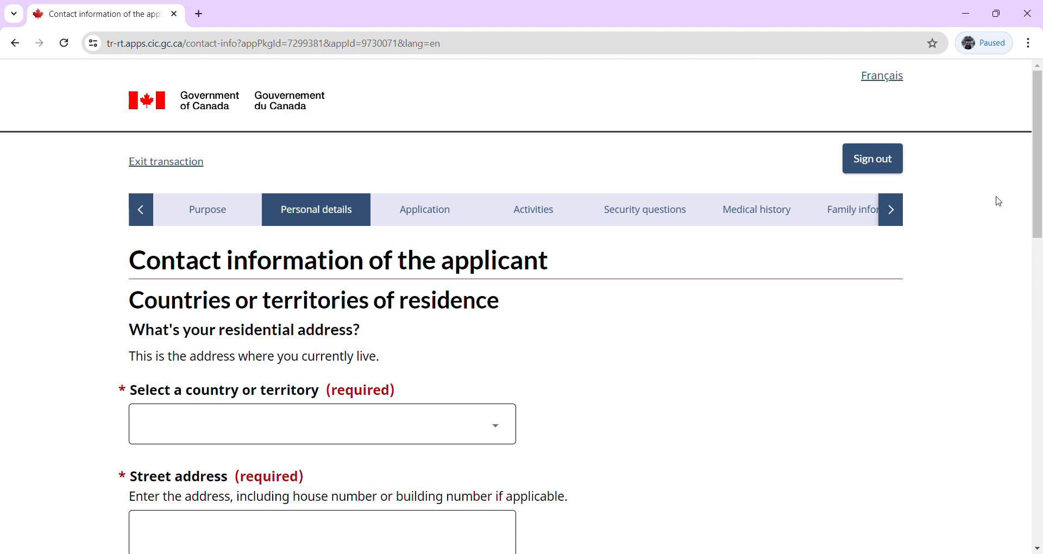
Enter the residential address in Germany: Alexander Strasse, Munich.
{"action": "scroll", "coordinate": [1040, 195], "scroll_direction": "down", "scroll_amount": 3}
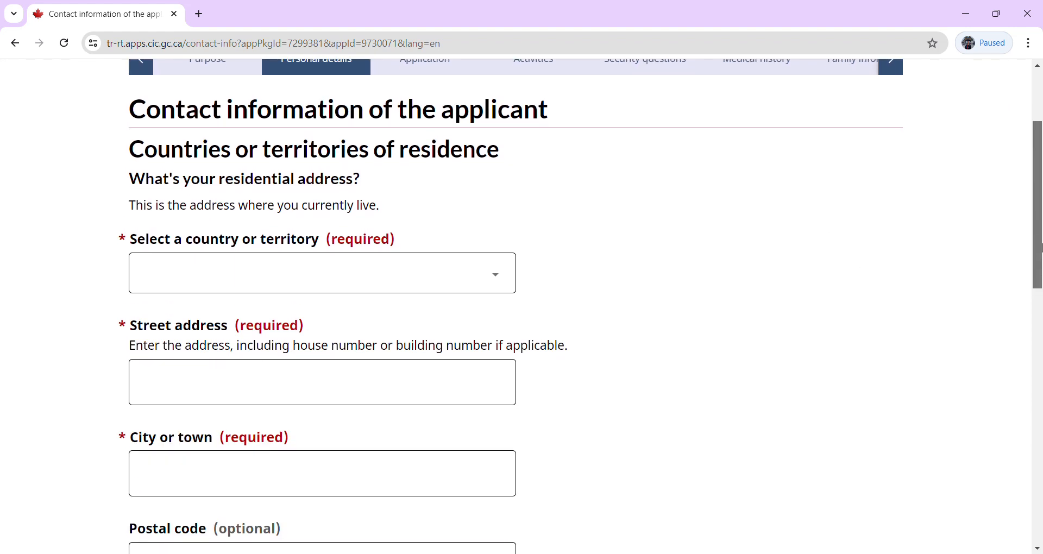
{"action": "left_click", "coordinate": [305, 276]}
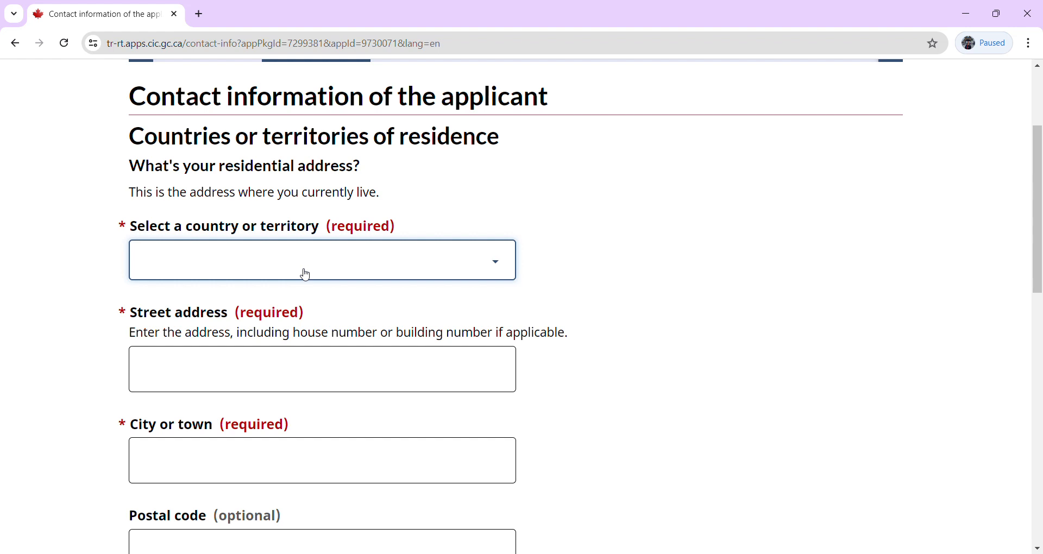
{"action": "type", "text": "ger"}
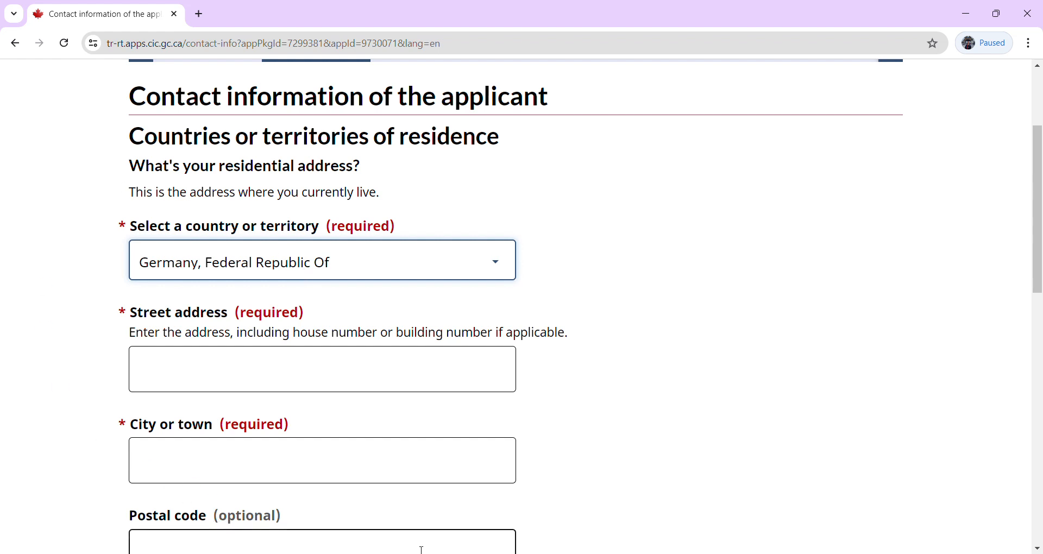
{"action": "left_click", "coordinate": [656, 454]}
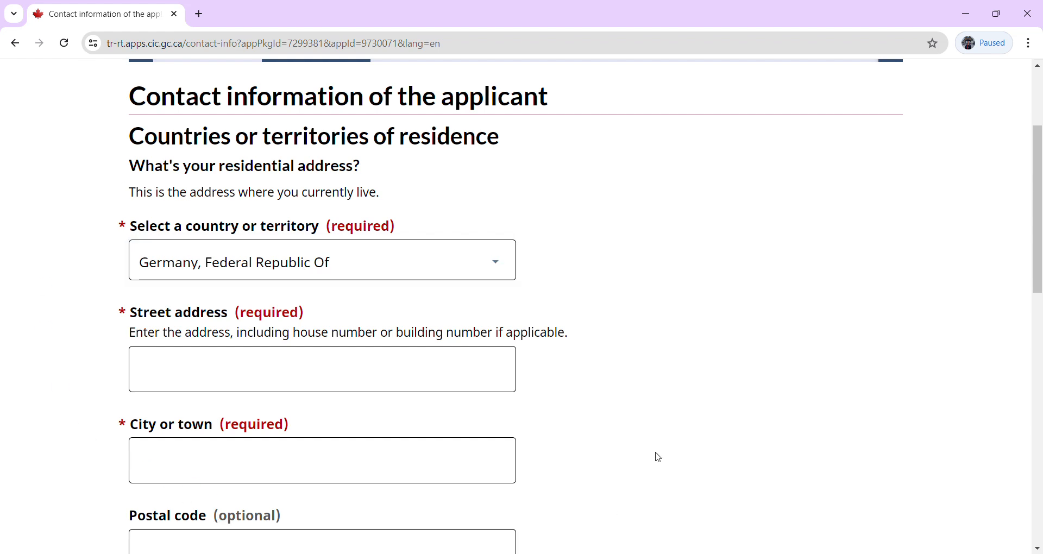
{"action": "left_click", "coordinate": [227, 386]}
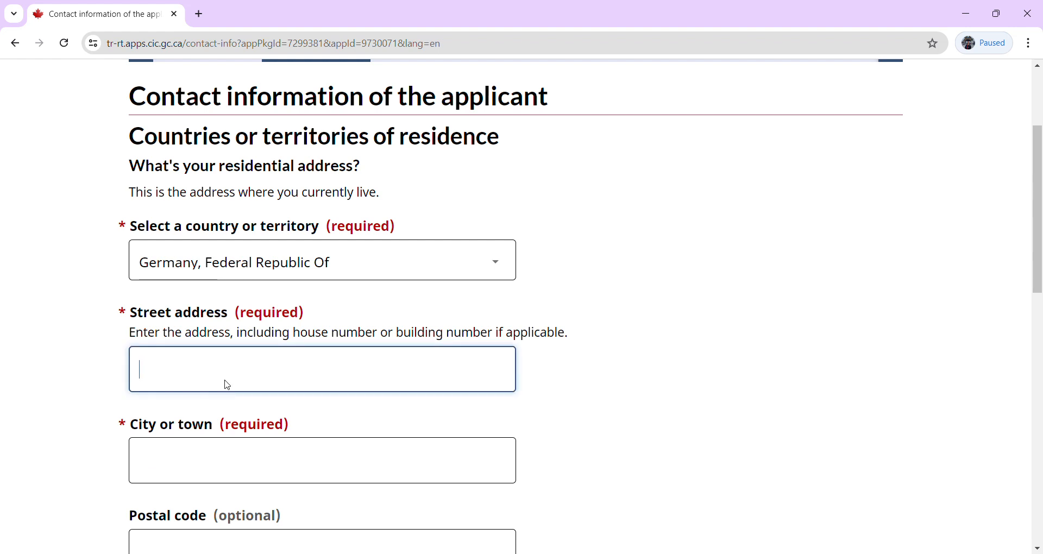
{"action": "type", "text": "Alexander Sr"}
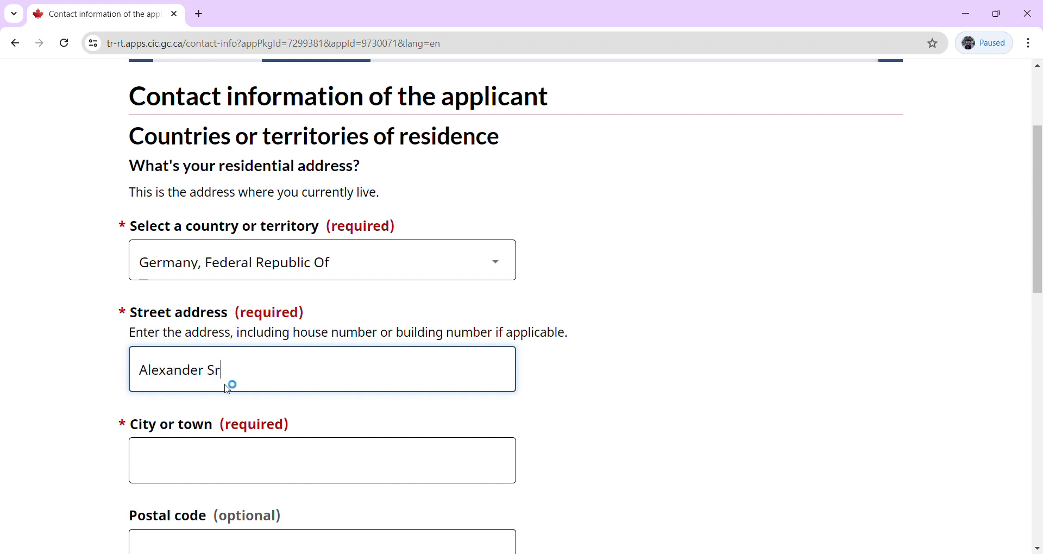
{"action": "key", "text": "BackSpace"}
{"action": "type", "text": "trasse"}
{"action": "left_click", "coordinate": [227, 475]}
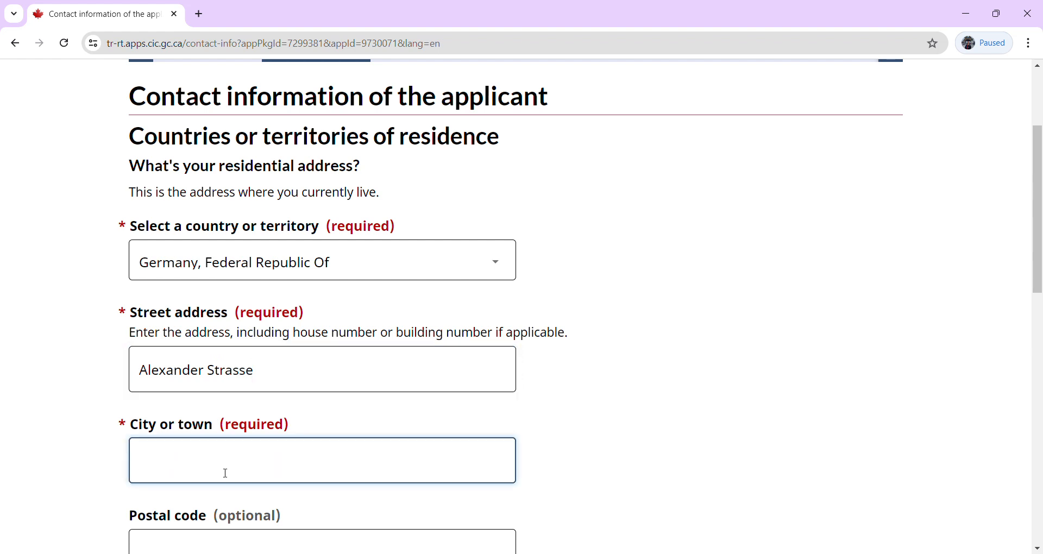
{"action": "type", "text": "Munich"}
Mark the mailing address as the same as the residential address.
{"action": "left_click_drag", "start_coordinate": [1039, 286], "coordinate": [1041, 376]}
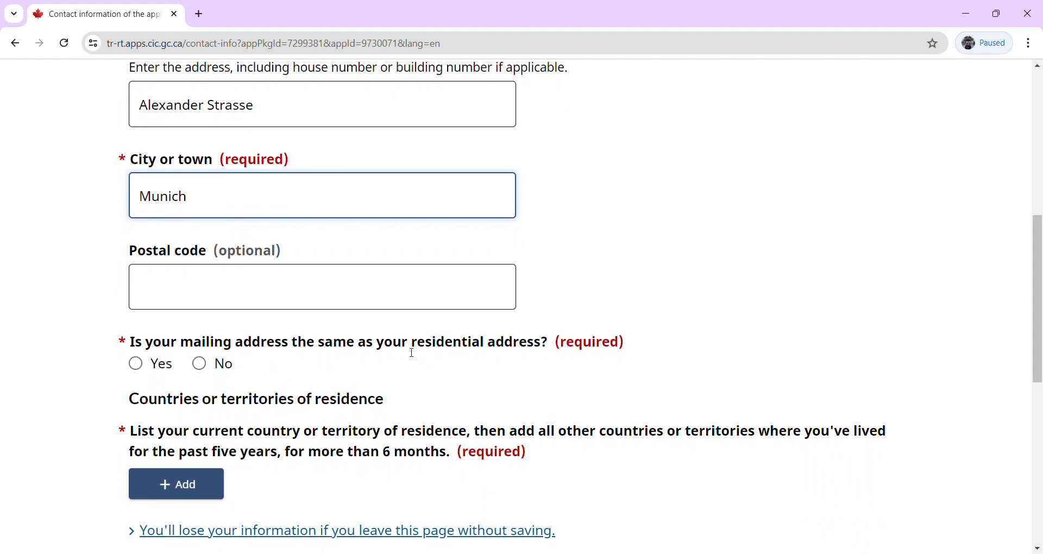
{"action": "left_click", "coordinate": [143, 369]}
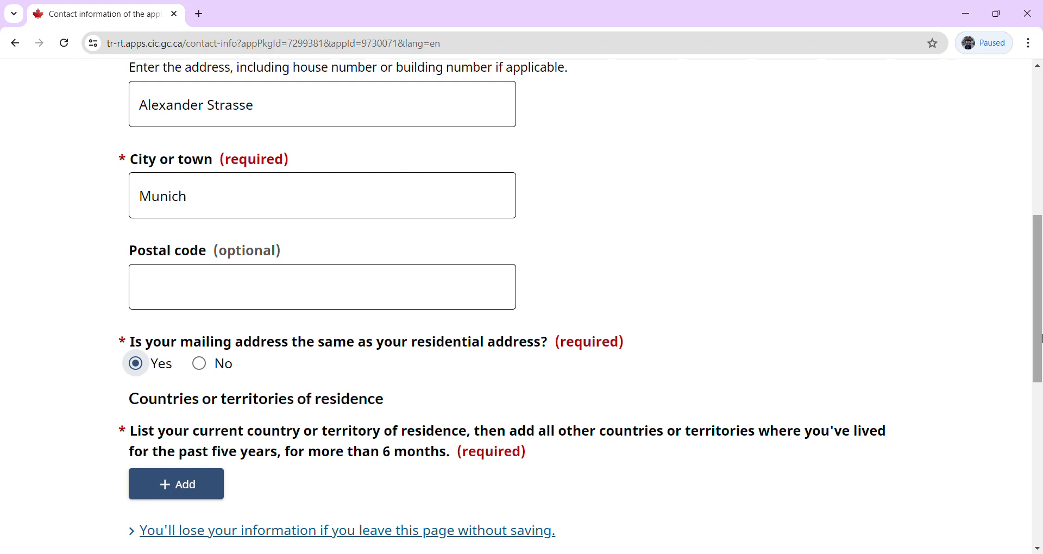
{"action": "left_click_drag", "start_coordinate": [1039, 342], "coordinate": [1040, 419]}
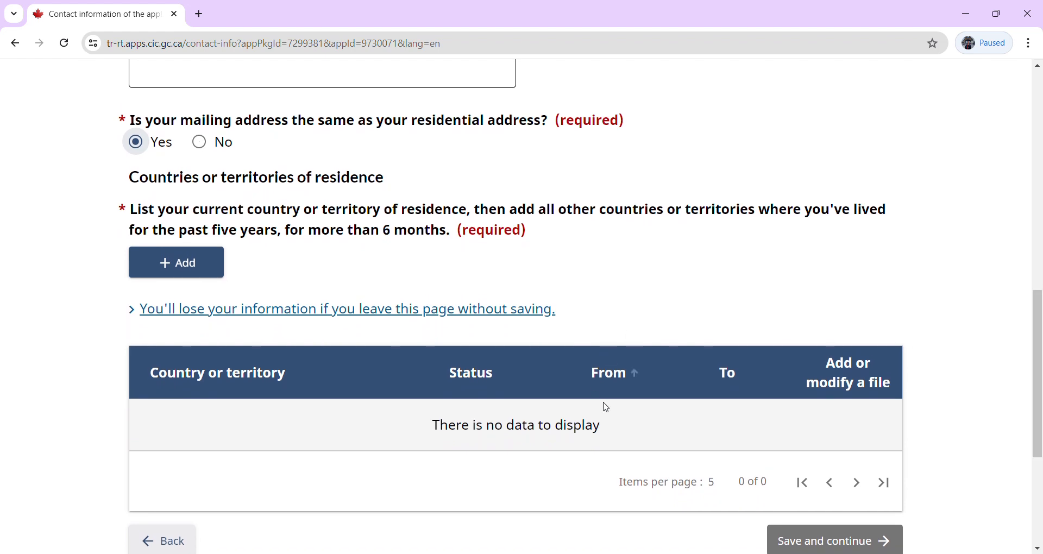
{"action": "triple_click", "coordinate": [396, 236]}
{"action": "left_click", "coordinate": [388, 245]}
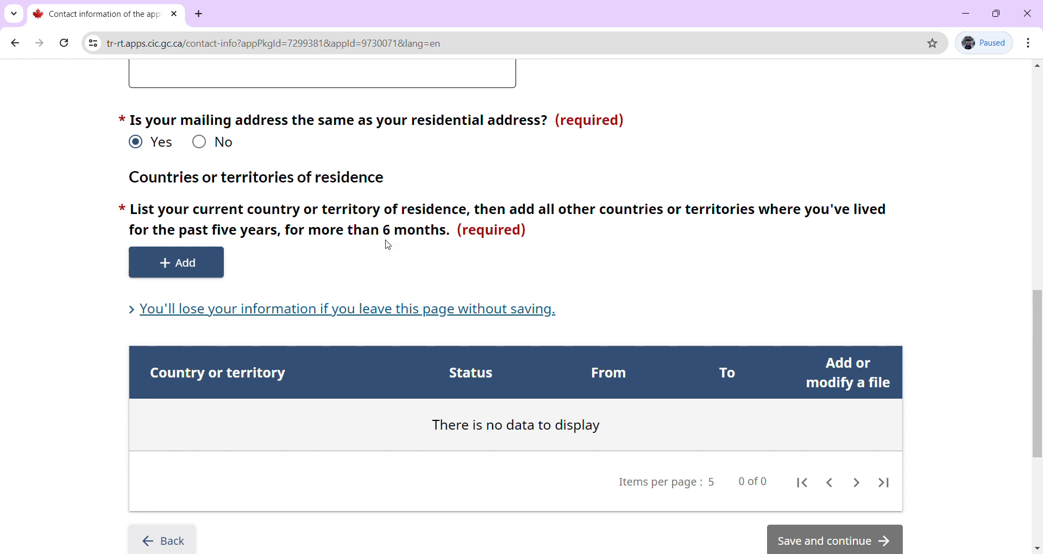
{"action": "left_click", "coordinate": [176, 274]}
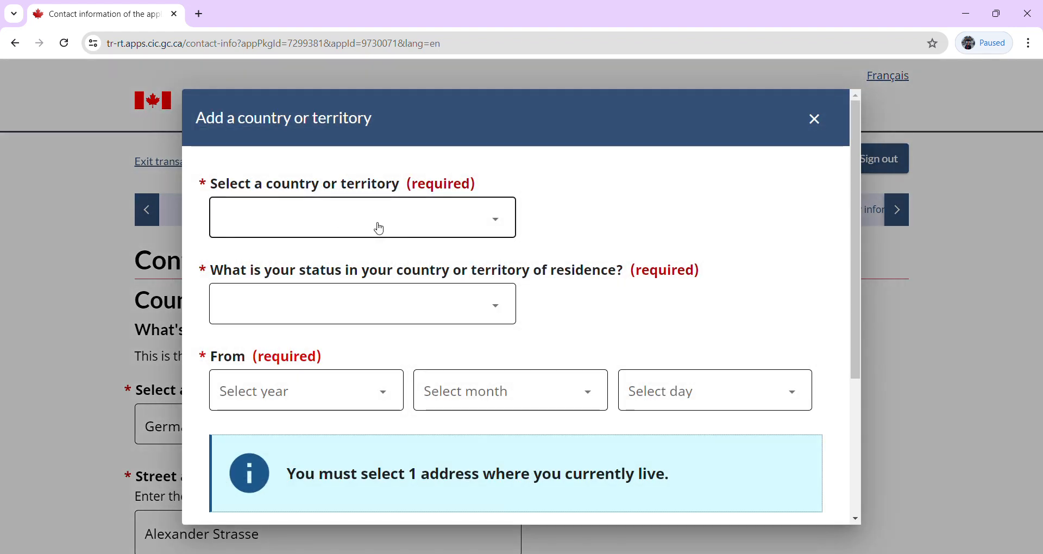
Choose Germany as the residence country with Permanent resident status.
{"action": "left_click", "coordinate": [380, 229]}
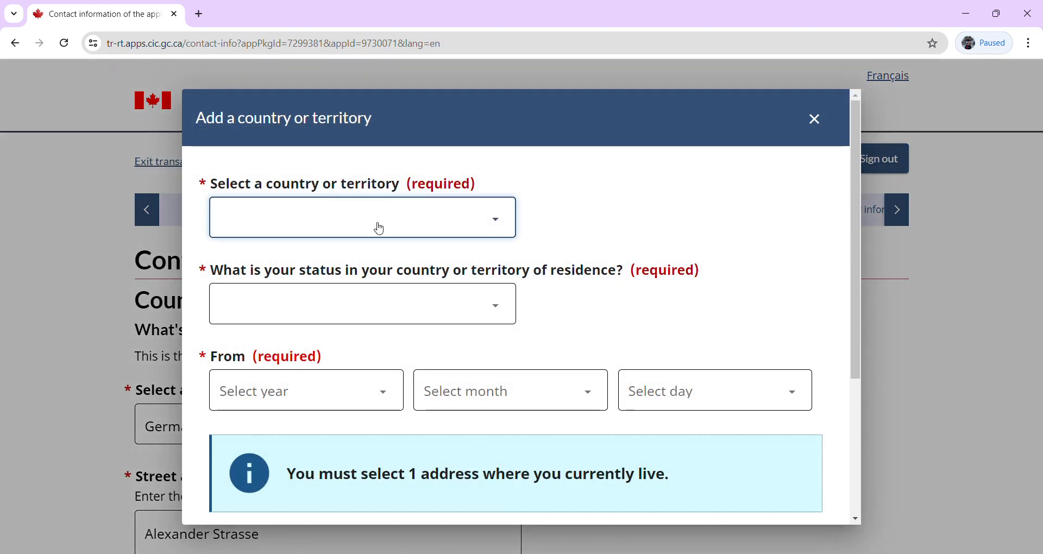
{"action": "key", "text": "f"}
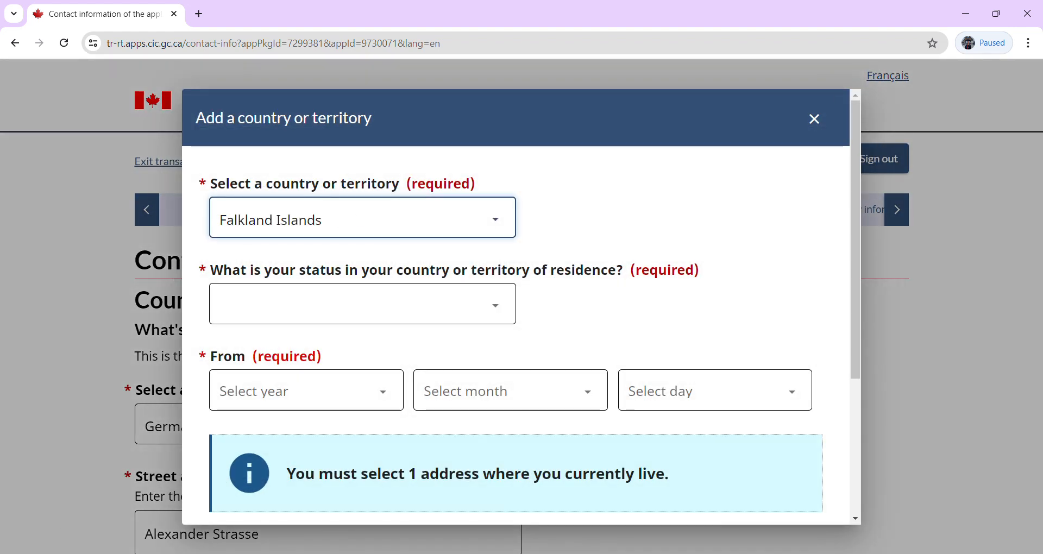
{"action": "key", "text": "g"}
{"action": "key", "text": "e"}
{"action": "key", "text": "r"}
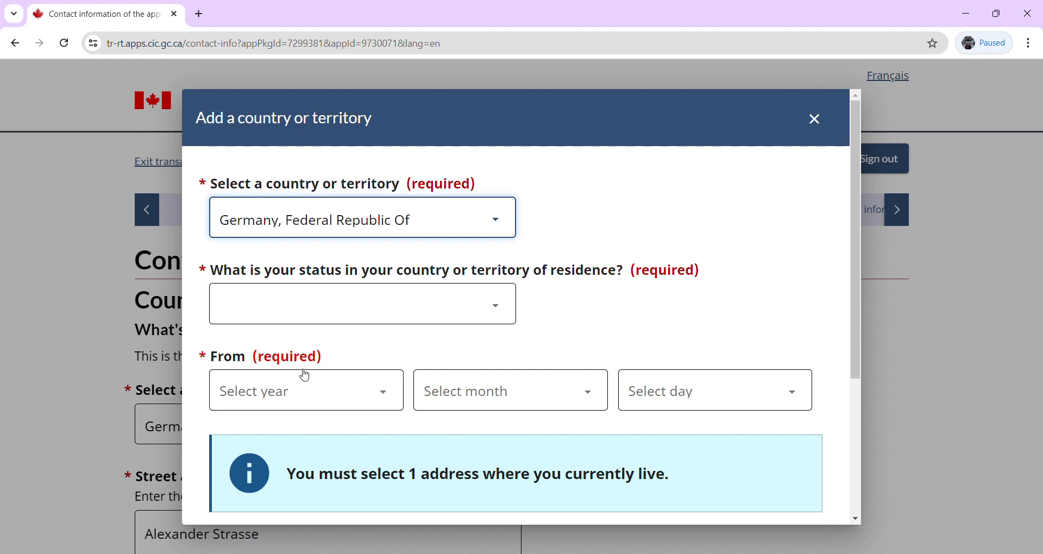
{"action": "key", "text": "Tab"}
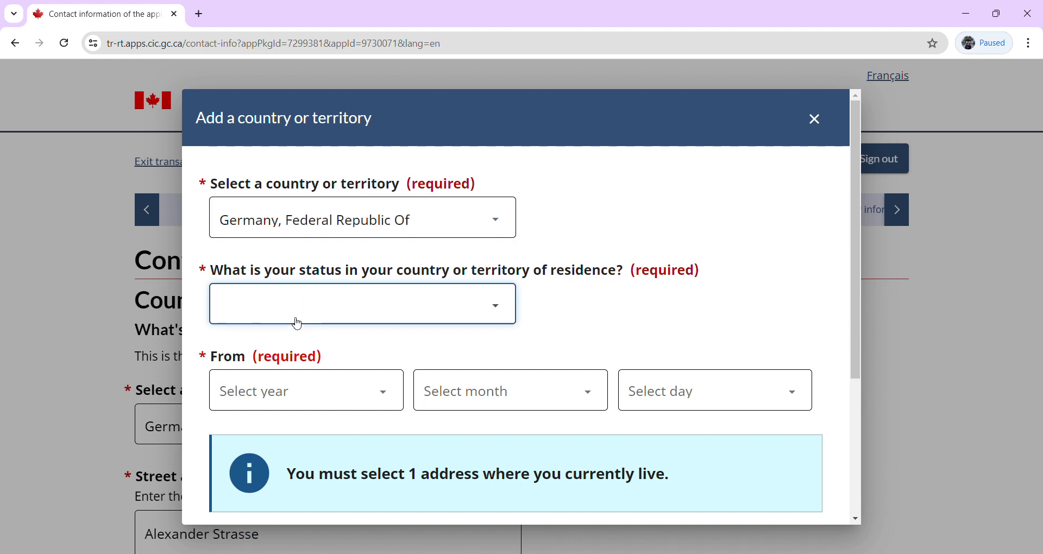
{"action": "left_click", "coordinate": [291, 402]}
Set the residence start date to 2020 June 14, mark it as current, and save.
{"action": "left_click", "coordinate": [307, 387]}
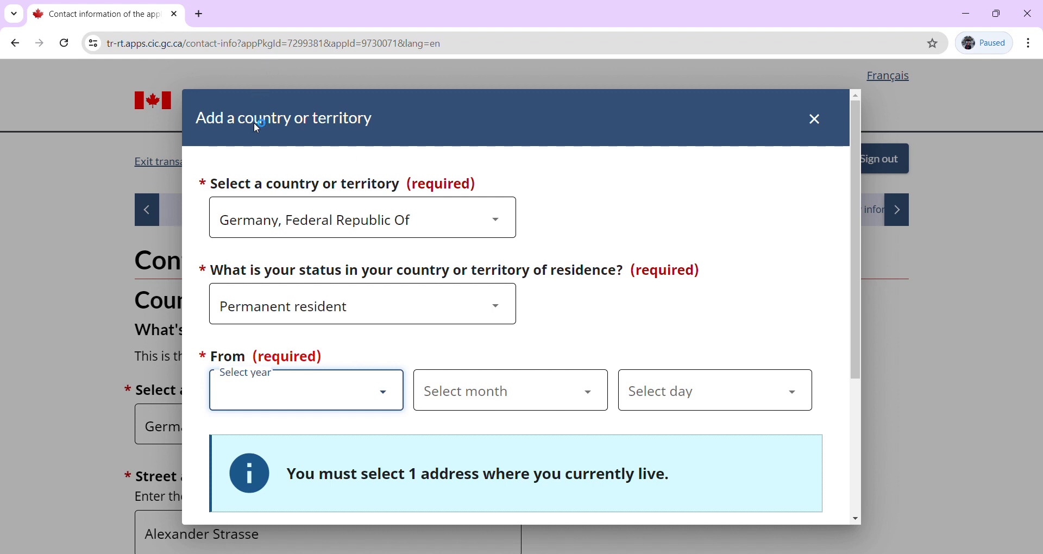
{"action": "type", "text": "2020"}
{"action": "left_click", "coordinate": [479, 401]}
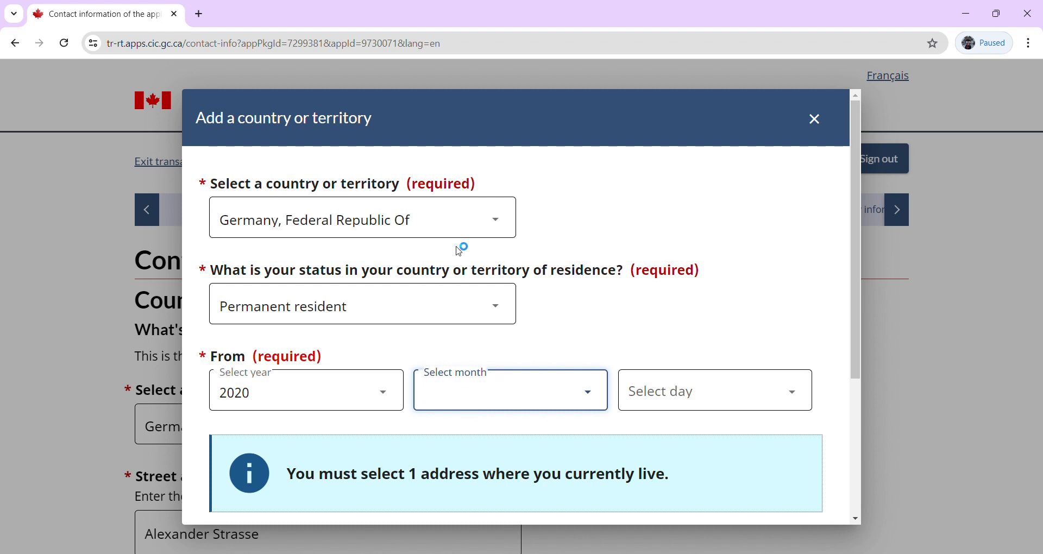
{"action": "type", "text": "june"}
{"action": "left_click", "coordinate": [705, 398]}
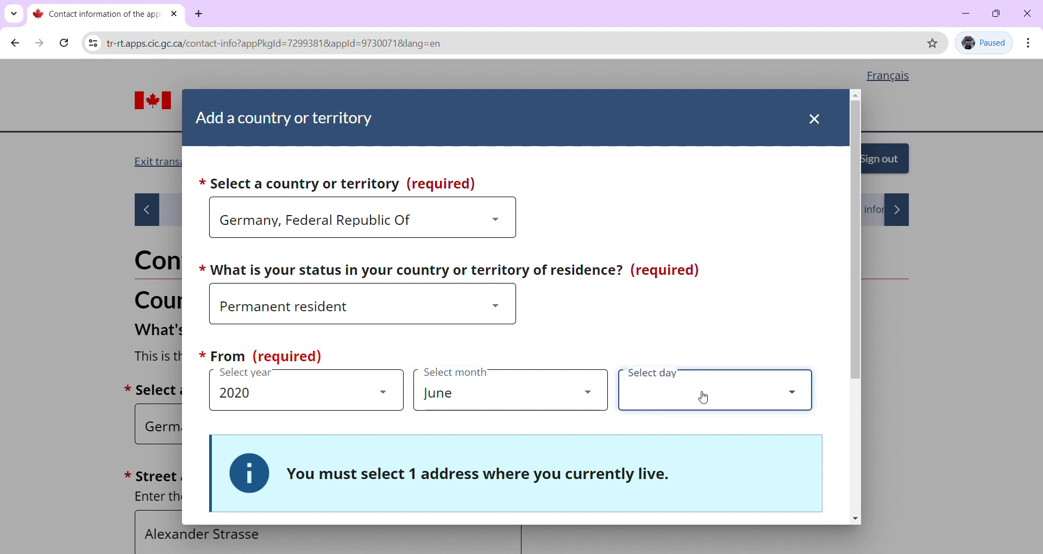
{"action": "type", "text": "14"}
{"action": "left_click_drag", "start_coordinate": [856, 337], "coordinate": [863, 455]}
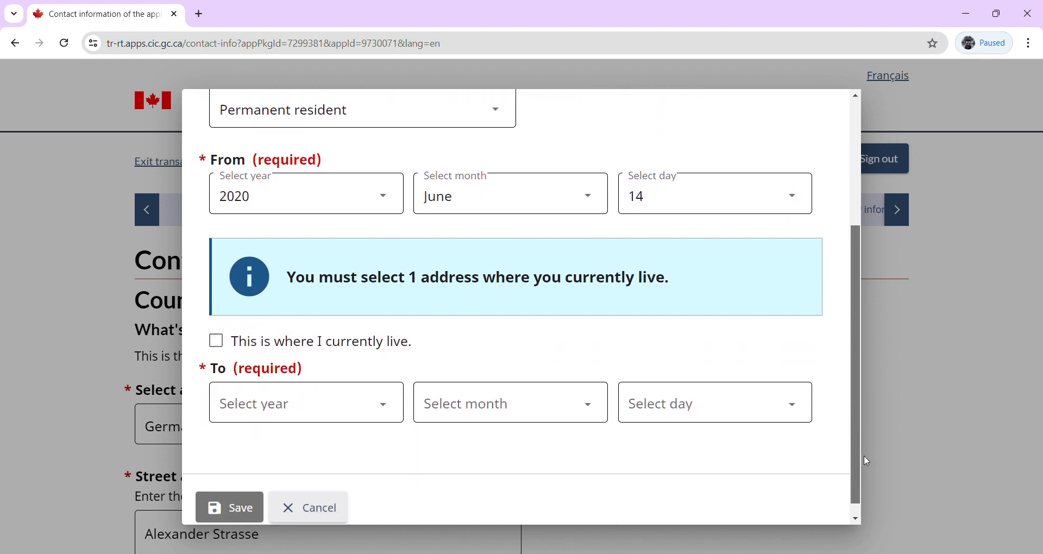
{"action": "left_click", "coordinate": [216, 342]}
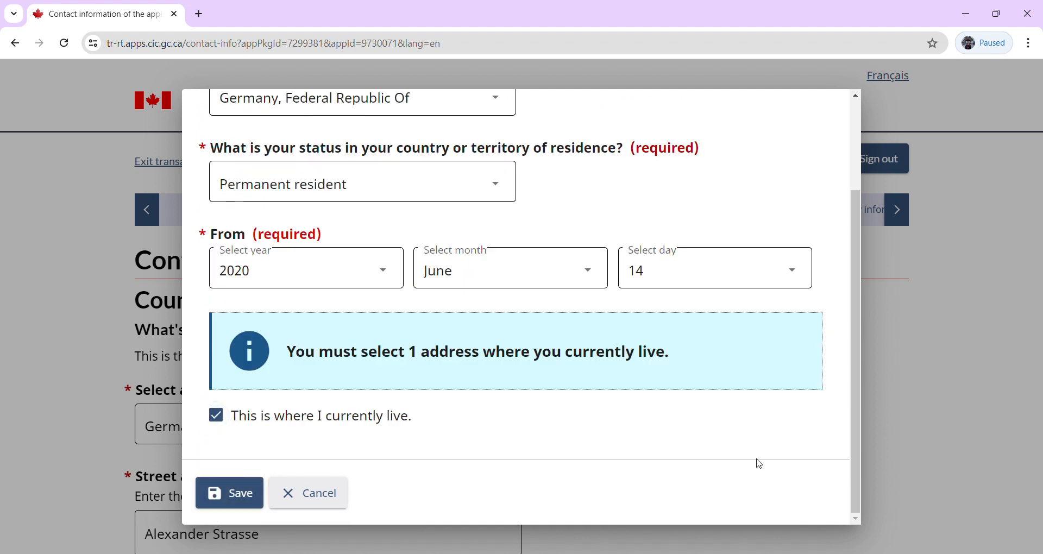
{"action": "left_click", "coordinate": [221, 490]}
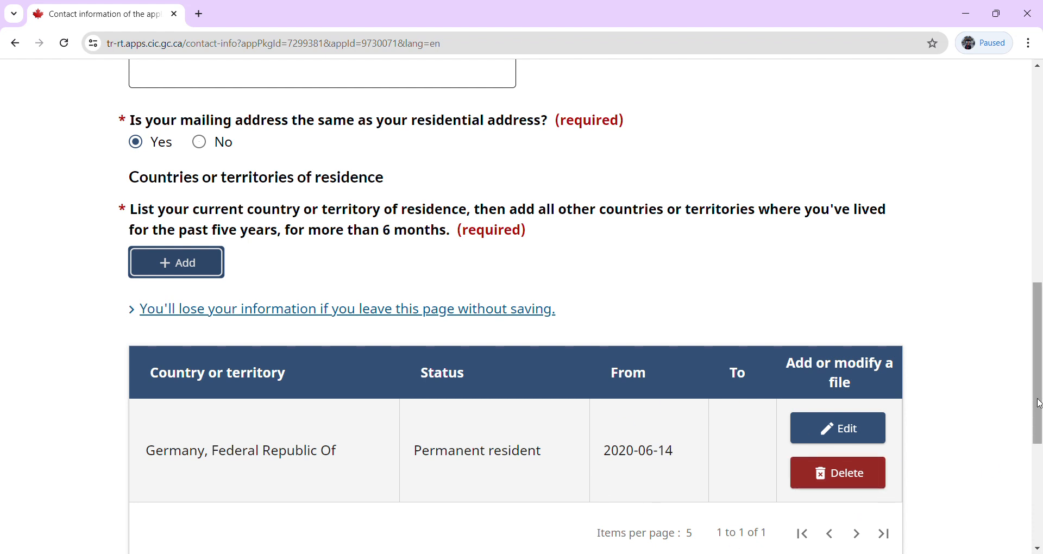
{"action": "scroll", "coordinate": [1039, 403], "scroll_direction": "down", "scroll_amount": 3}
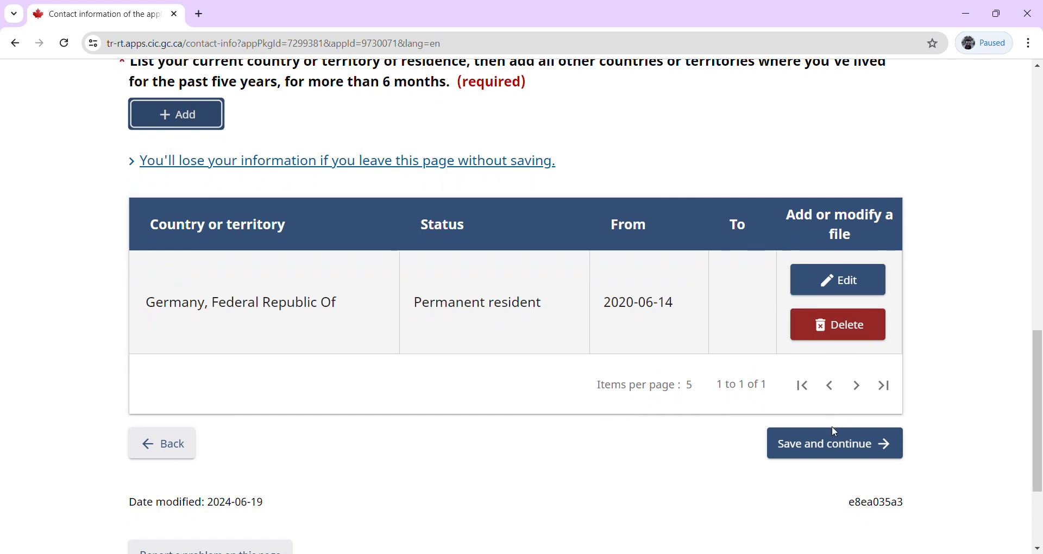
{"action": "left_click", "coordinate": [836, 444]}
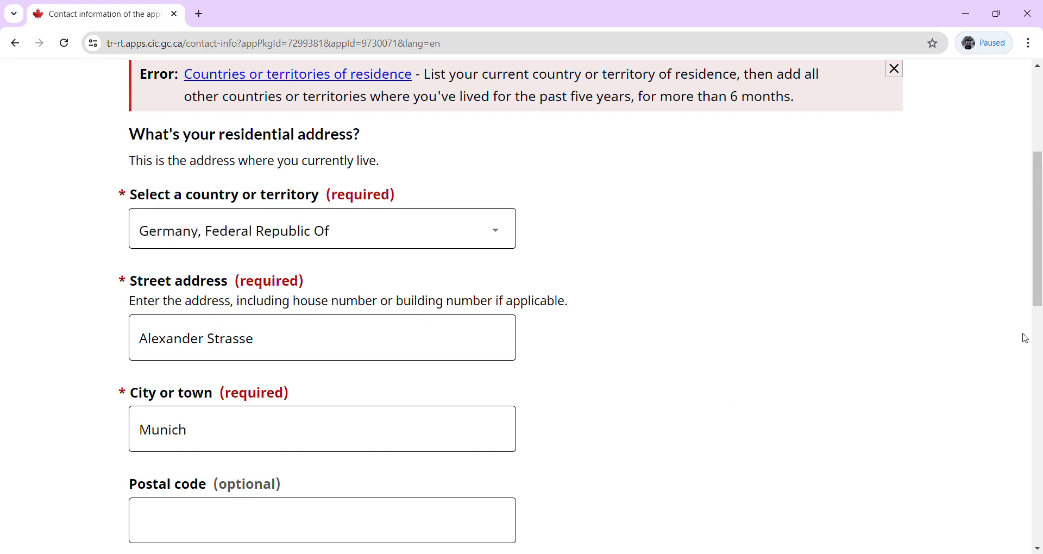
{"action": "left_click_drag", "start_coordinate": [1040, 279], "coordinate": [1041, 369]}
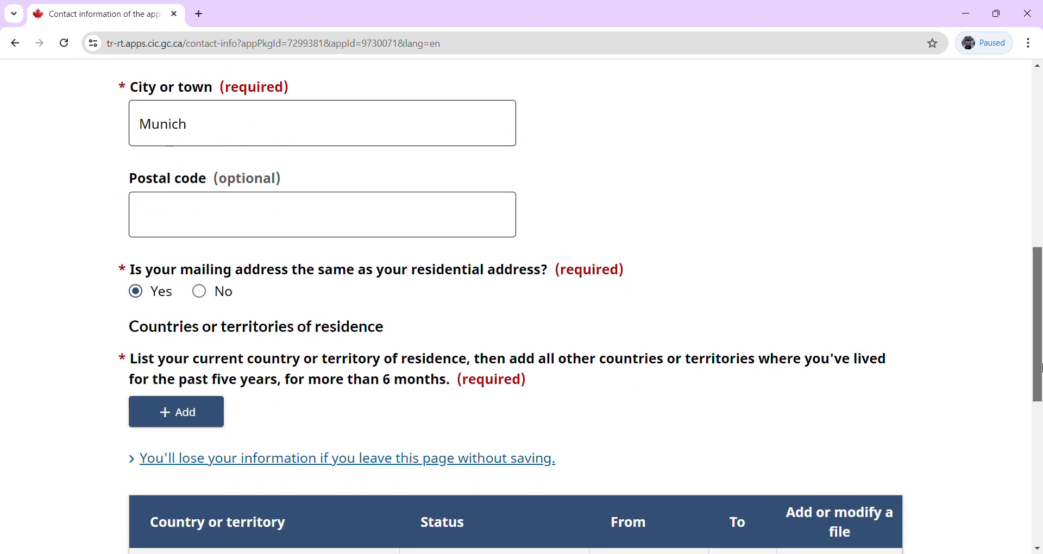
{"action": "left_click_drag", "start_coordinate": [1041, 368], "coordinate": [1032, 249]}
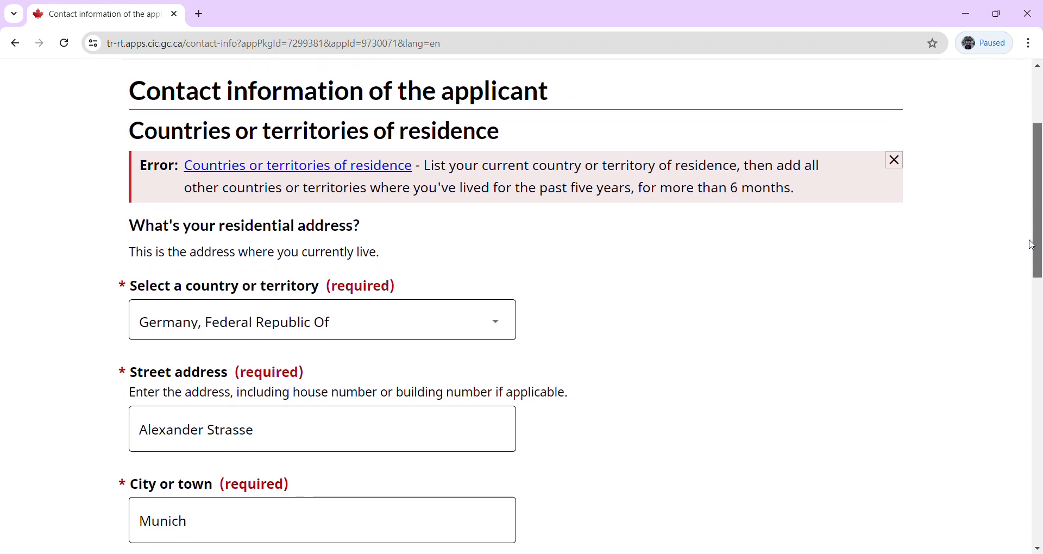
{"action": "left_click_drag", "start_coordinate": [1032, 246], "coordinate": [1003, 366]}
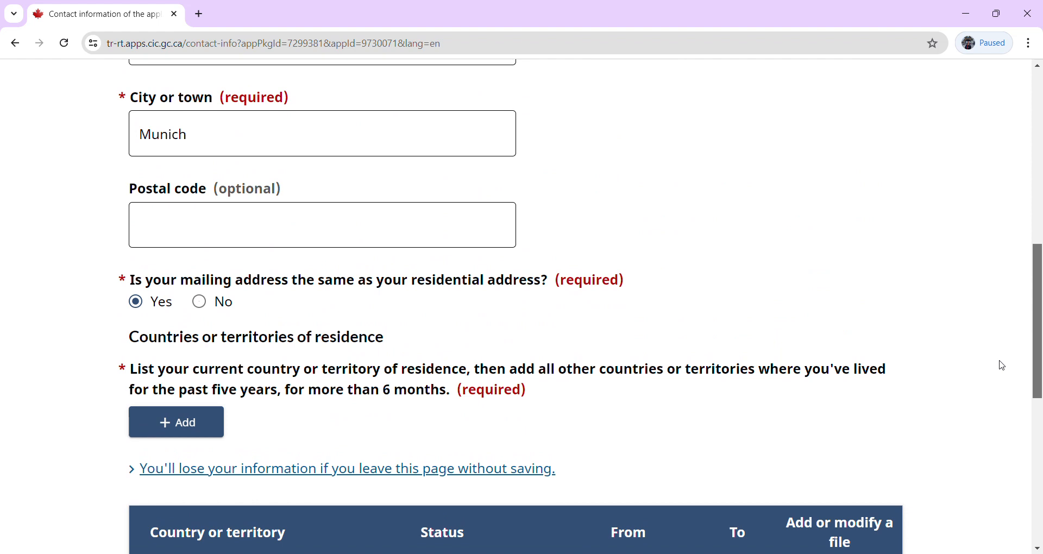
{"action": "left_click_drag", "start_coordinate": [1002, 366], "coordinate": [1010, 412]}
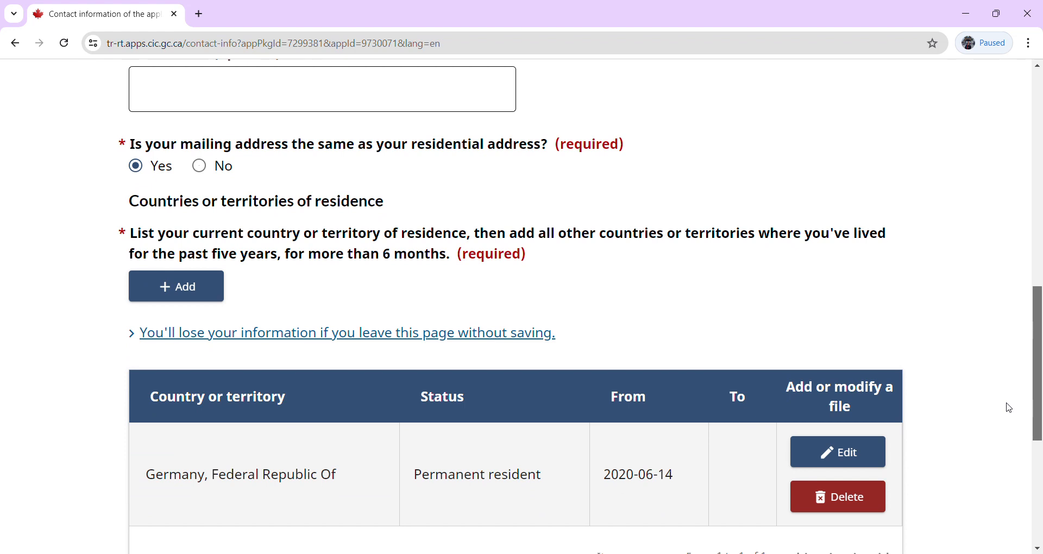
{"action": "left_click_drag", "start_coordinate": [1009, 408], "coordinate": [989, 237]}
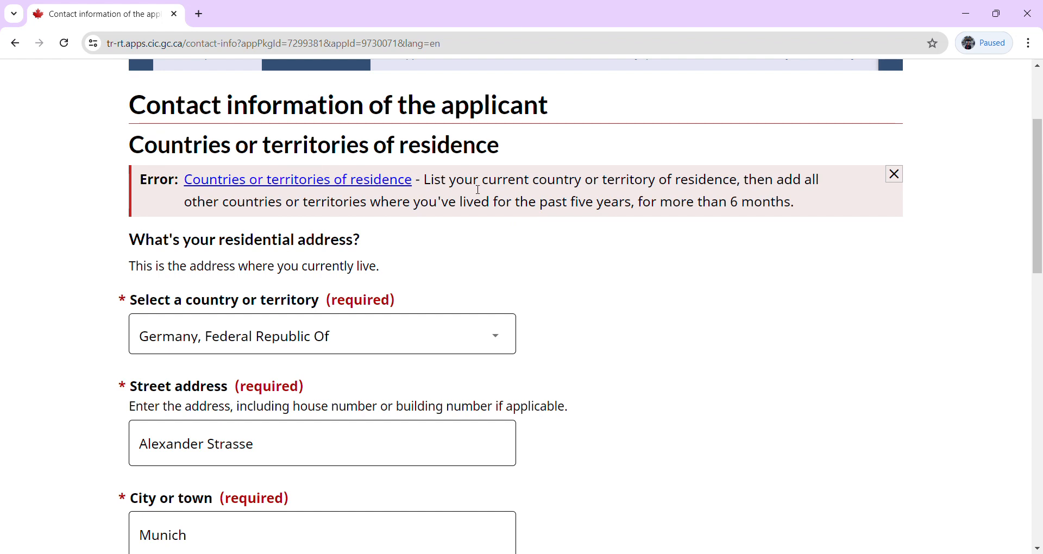
{"action": "left_click", "coordinate": [377, 181]}
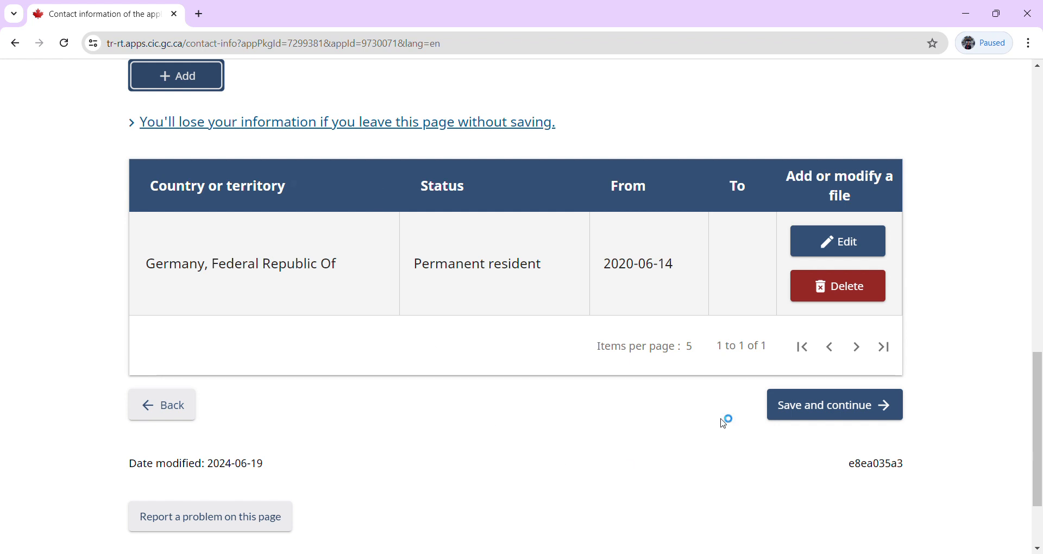
Edit the Germany residence entry, keep 'This is where I currently live' ticked, and save.
{"action": "left_click", "coordinate": [842, 255]}
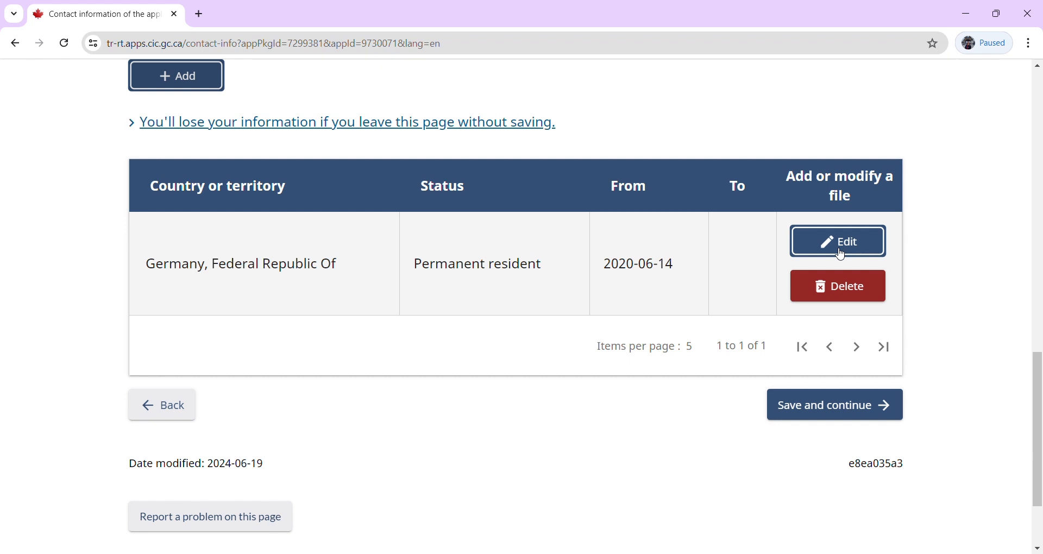
{"action": "left_click", "coordinate": [841, 255]}
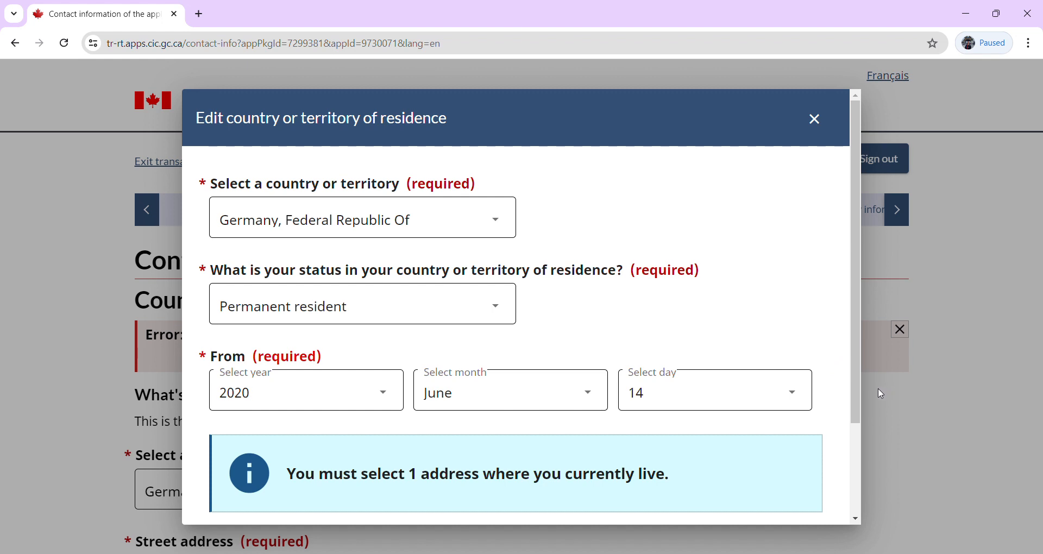
{"action": "left_click_drag", "start_coordinate": [856, 411], "coordinate": [861, 506]}
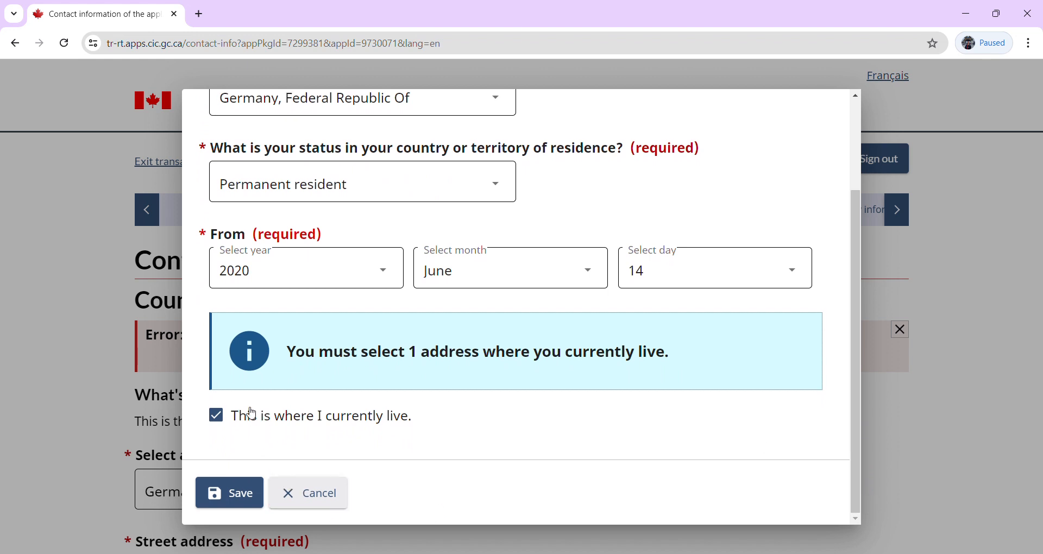
{"action": "left_click", "coordinate": [217, 416]}
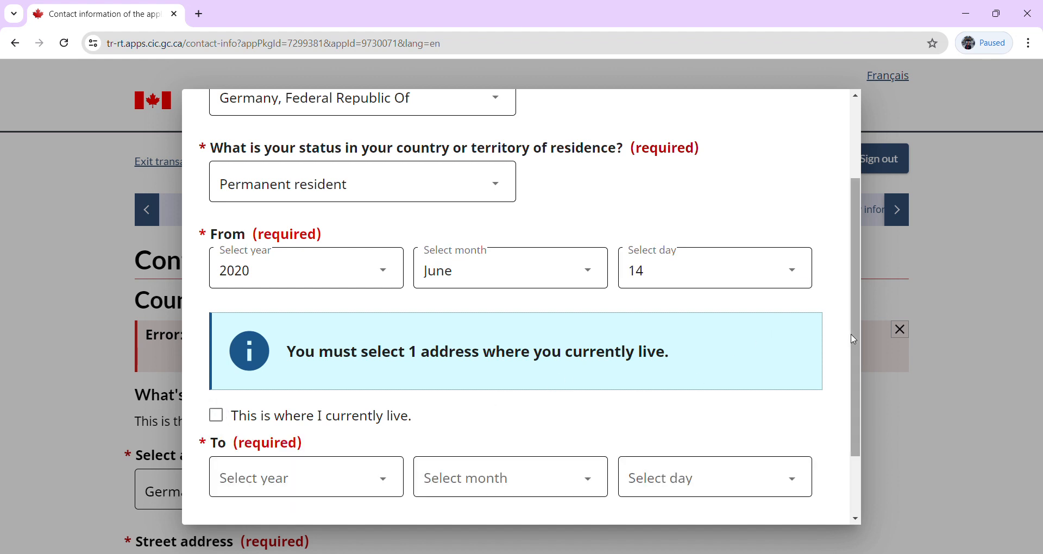
{"action": "left_click_drag", "start_coordinate": [857, 340], "coordinate": [859, 445]}
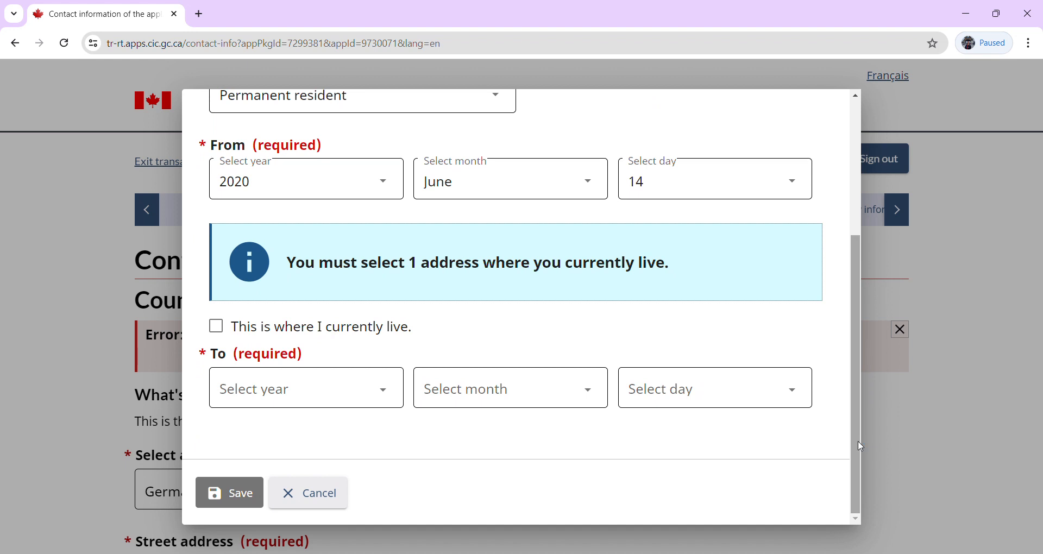
{"action": "left_click", "coordinate": [216, 326]}
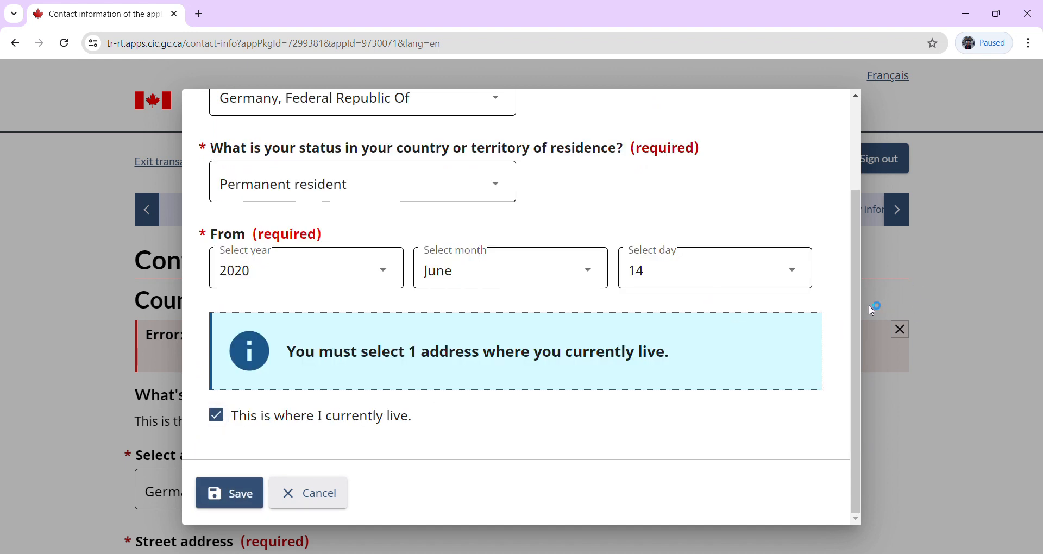
{"action": "left_click_drag", "start_coordinate": [856, 303], "coordinate": [843, 215]}
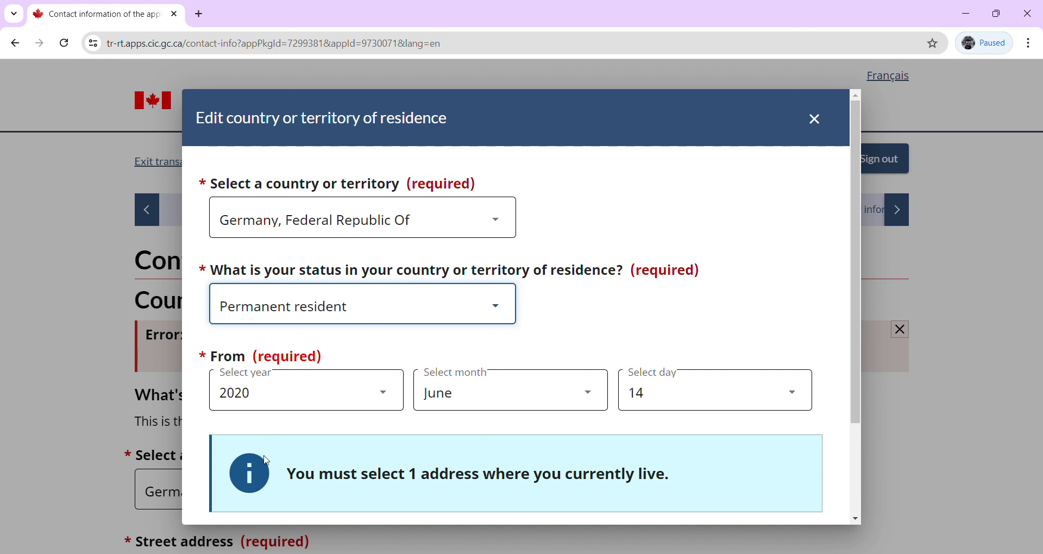
{"action": "left_click_drag", "start_coordinate": [856, 395], "coordinate": [864, 535]}
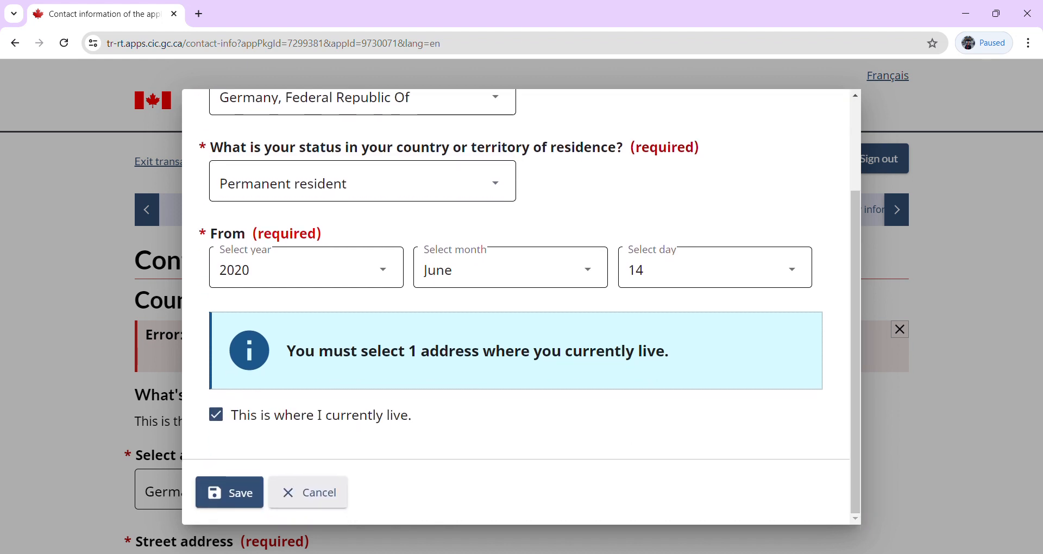
{"action": "left_click", "coordinate": [231, 496]}
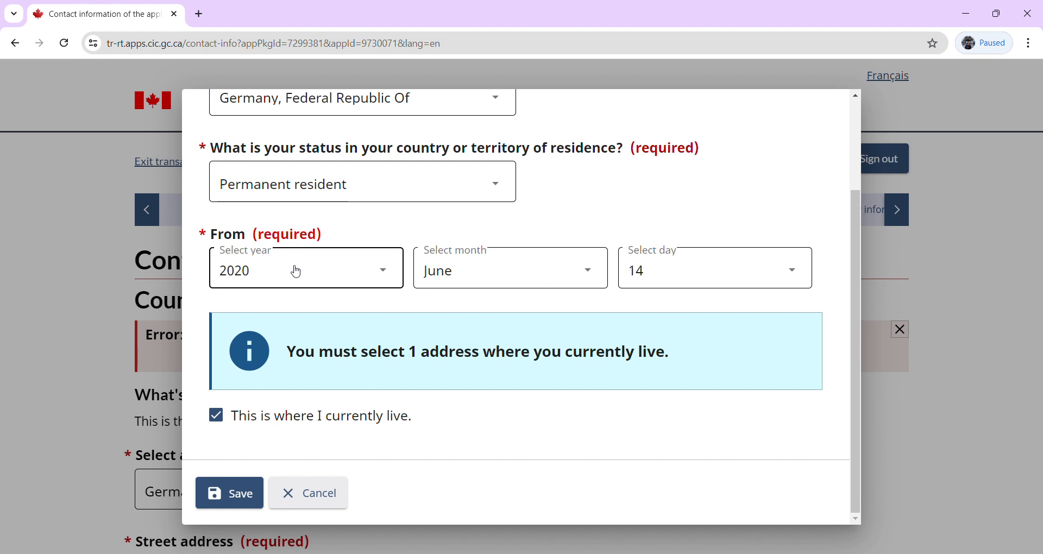
Change the Germany residence start year to 2019, save it, and continue past contact information.
{"action": "left_click", "coordinate": [296, 271]}
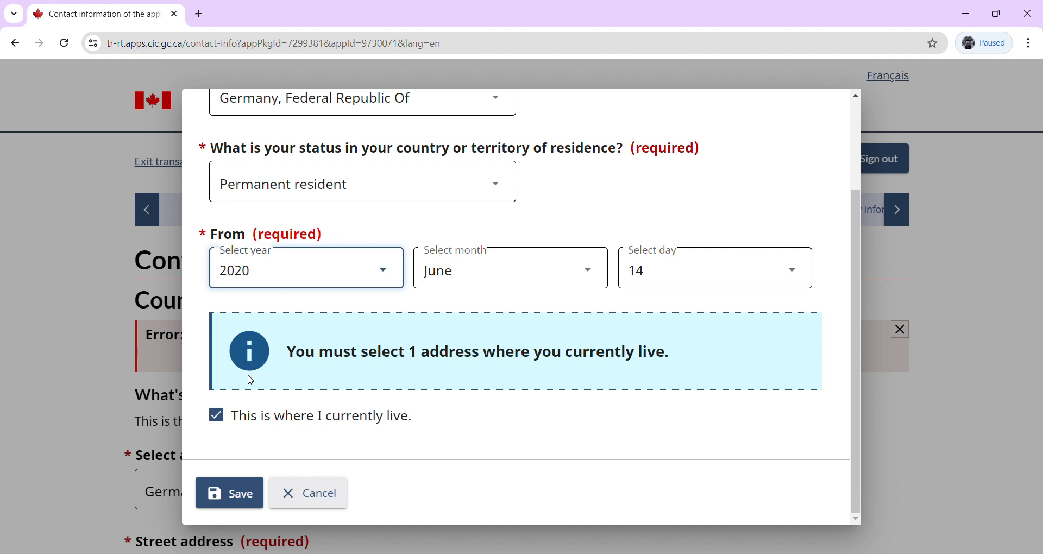
{"action": "key", "text": "Down"}
{"action": "left_click", "coordinate": [240, 495]}
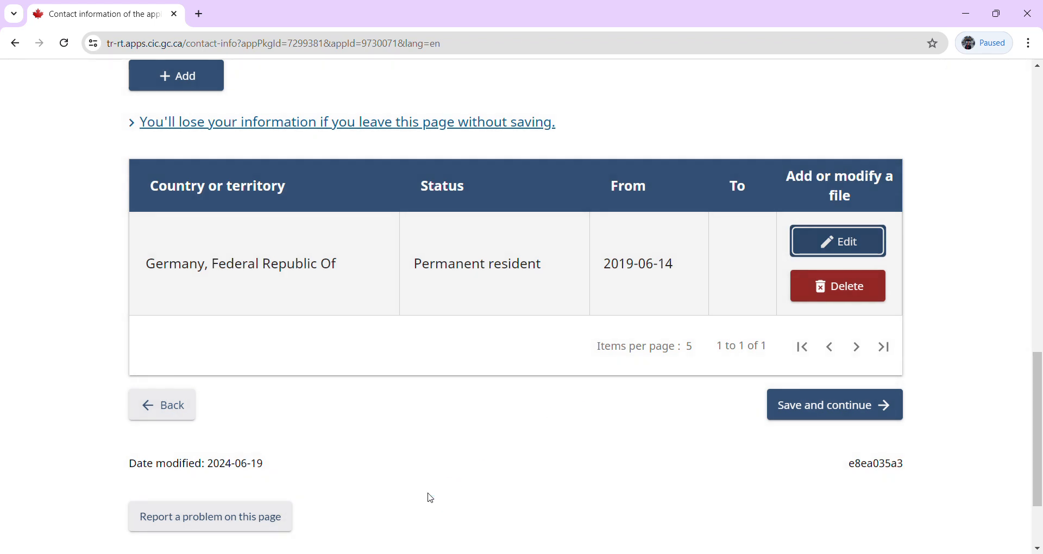
{"action": "left_click", "coordinate": [849, 409]}
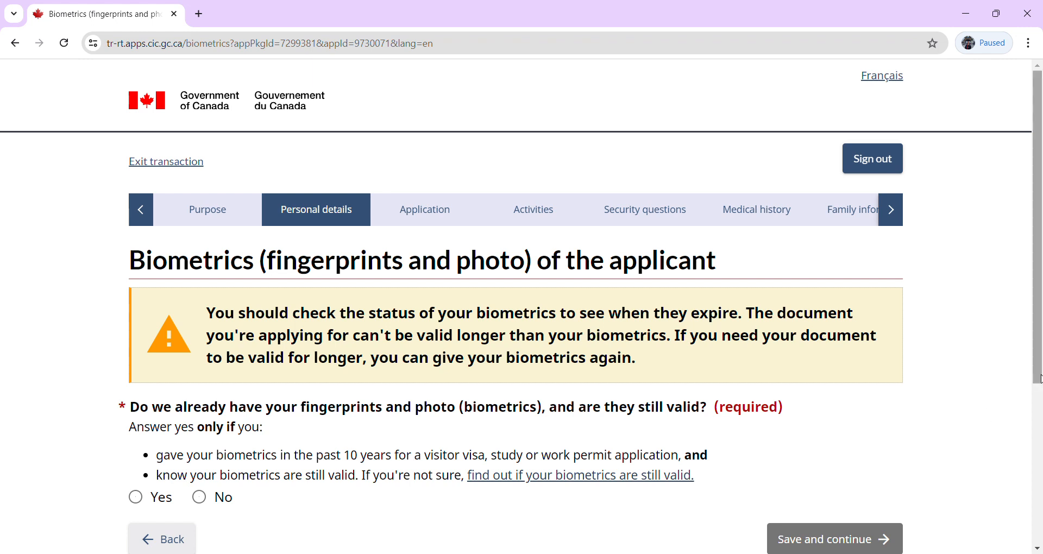
Answer No to having valid biometrics on file and continue to the Finances page.
{"action": "left_click_drag", "start_coordinate": [1040, 379], "coordinate": [1040, 449]}
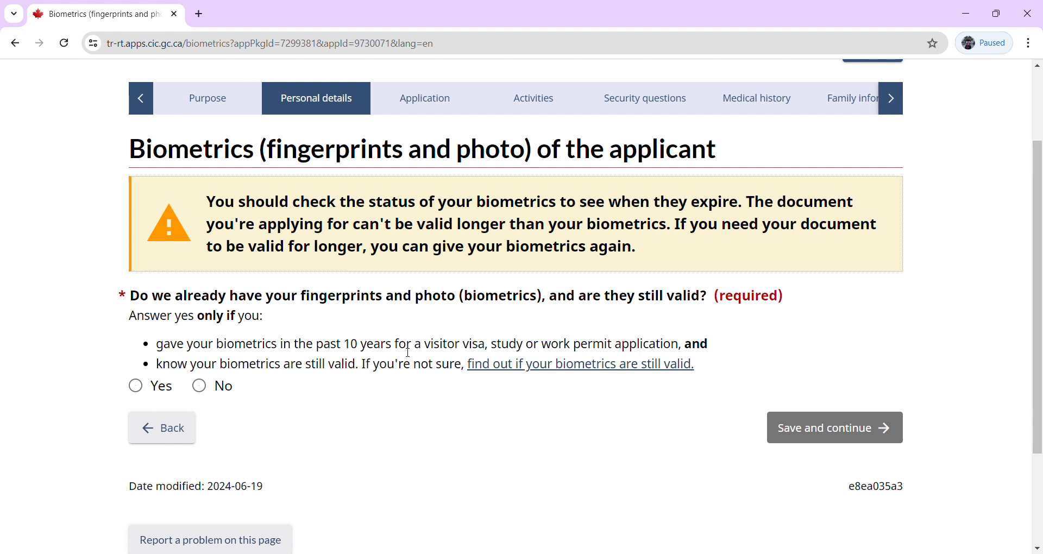
{"action": "triple_click", "coordinate": [365, 348]}
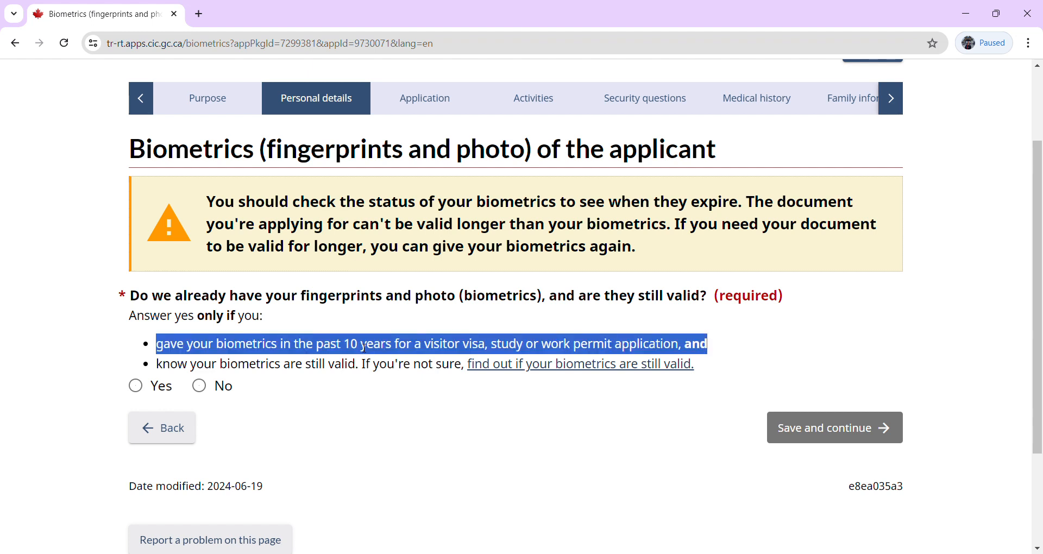
{"action": "left_click", "coordinate": [364, 347]}
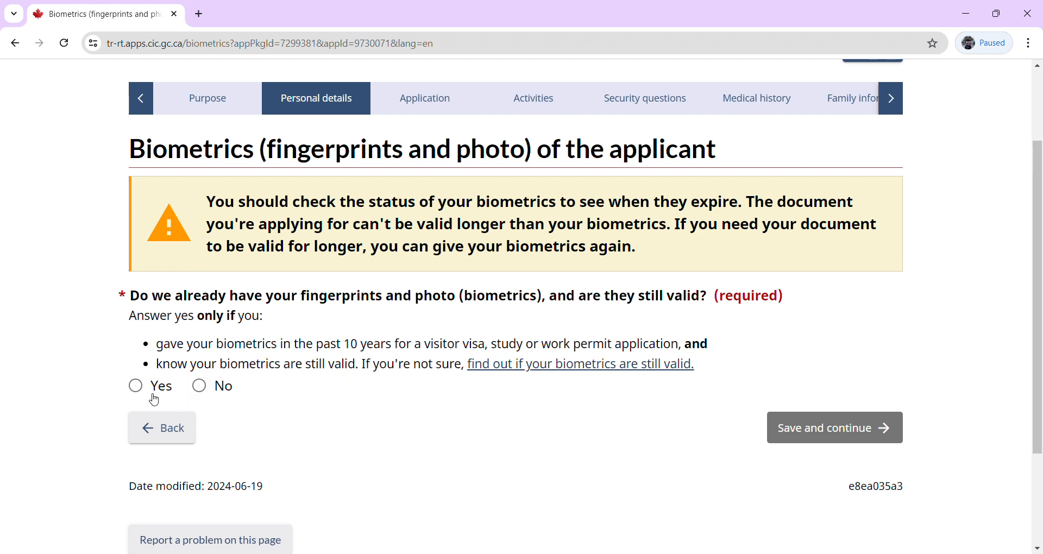
{"action": "left_click", "coordinate": [136, 387]}
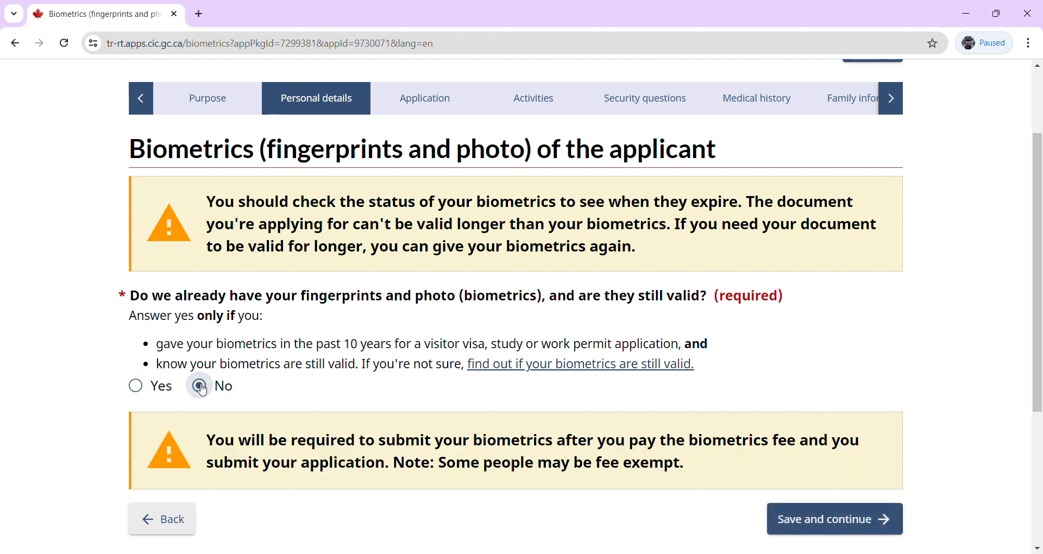
{"action": "left_click", "coordinate": [806, 526]}
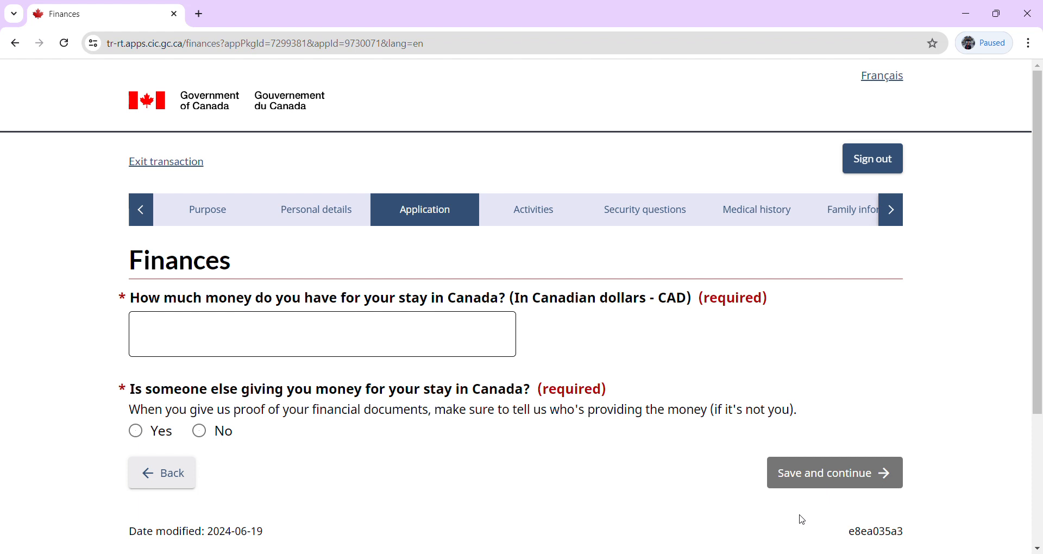
Enter 10000 CAD available for the stay, answer No to outside funding, and save.
{"action": "left_click", "coordinate": [243, 354]}
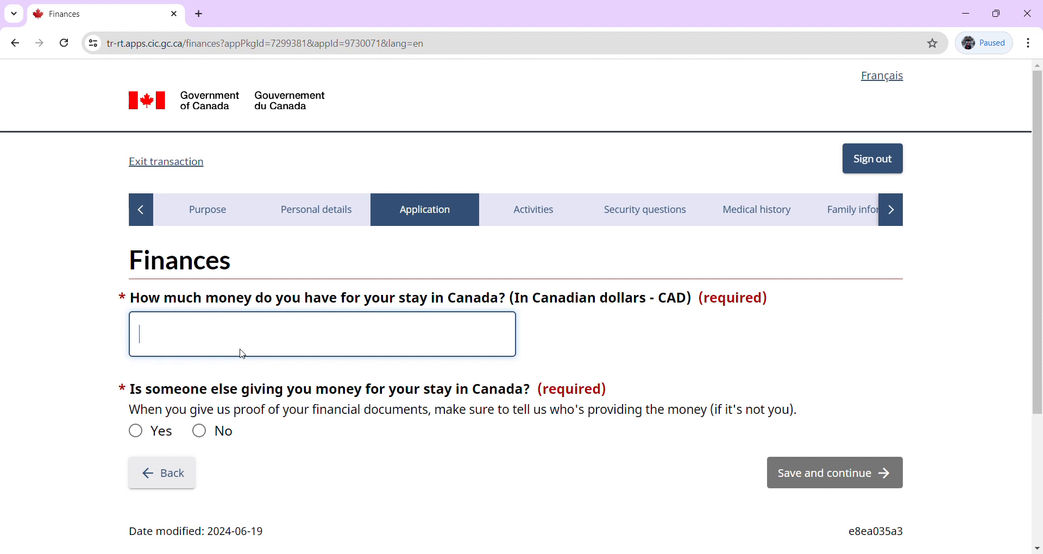
{"action": "type", "text": "10000"}
{"action": "triple_click", "coordinate": [432, 411]}
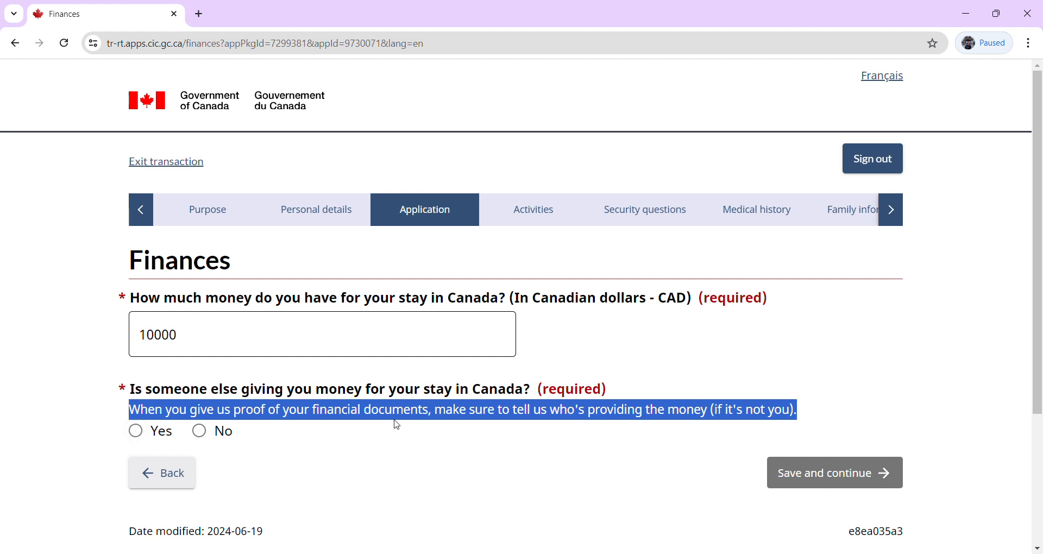
{"action": "left_click", "coordinate": [378, 448]}
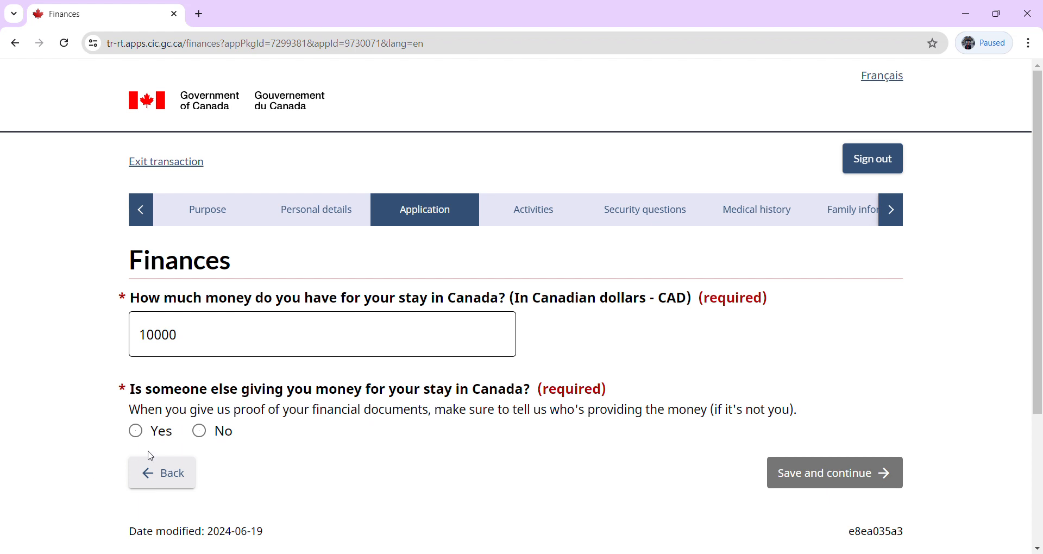
{"action": "left_click", "coordinate": [206, 437]}
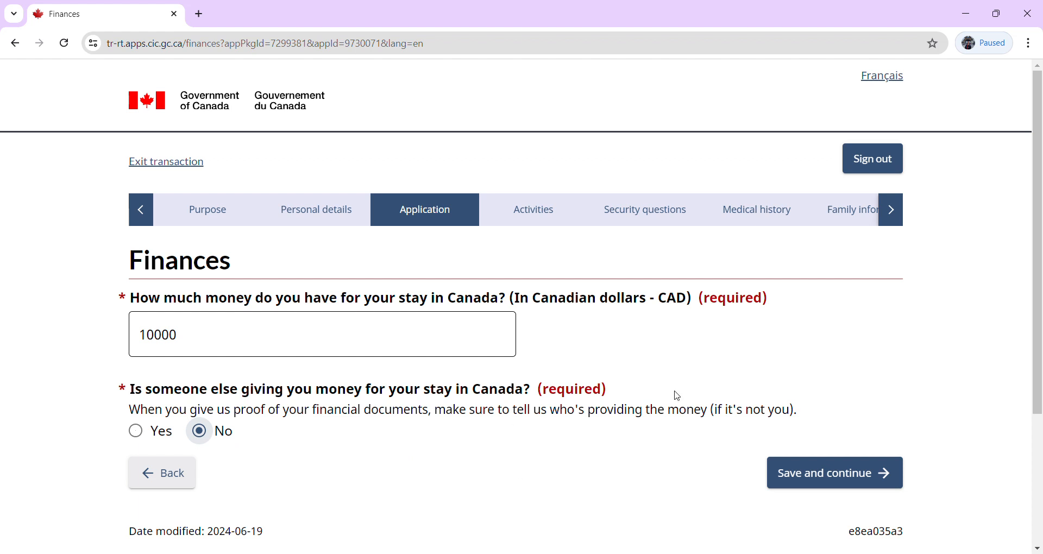
{"action": "left_click", "coordinate": [839, 482]}
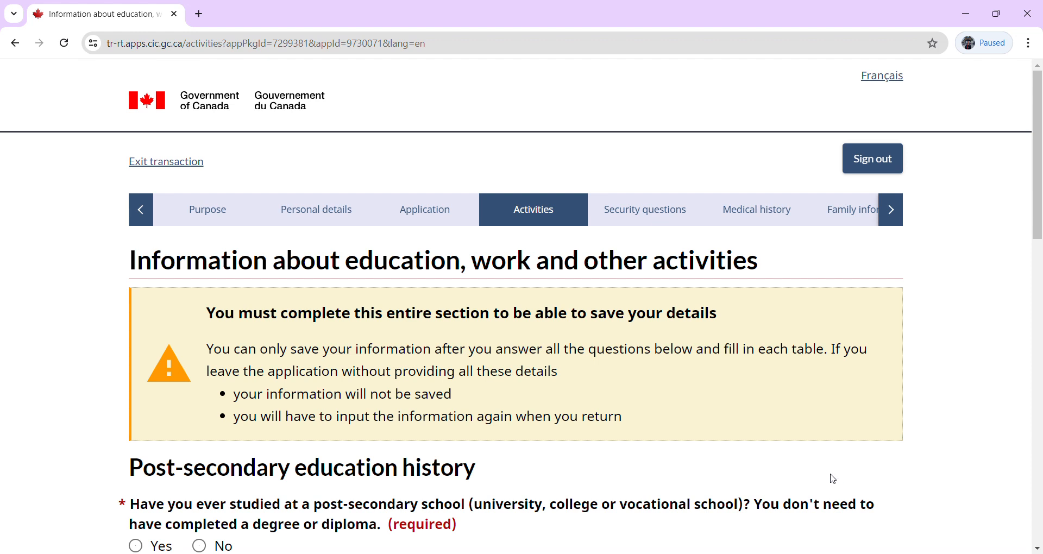
Answer Yes to post-secondary study and open a blank Add education entry.
{"action": "left_click_drag", "start_coordinate": [1036, 192], "coordinate": [1040, 322]}
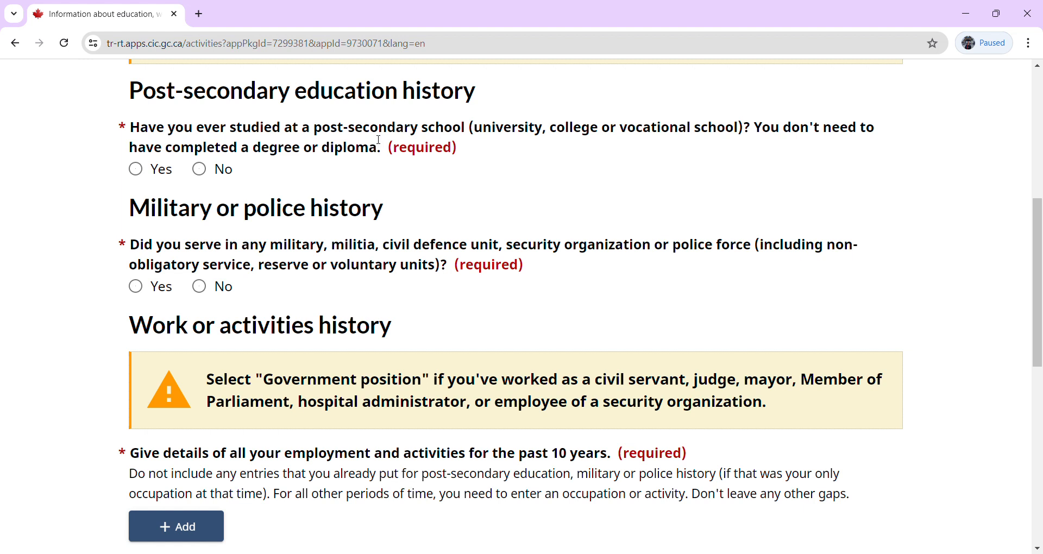
{"action": "left_click", "coordinate": [136, 169]}
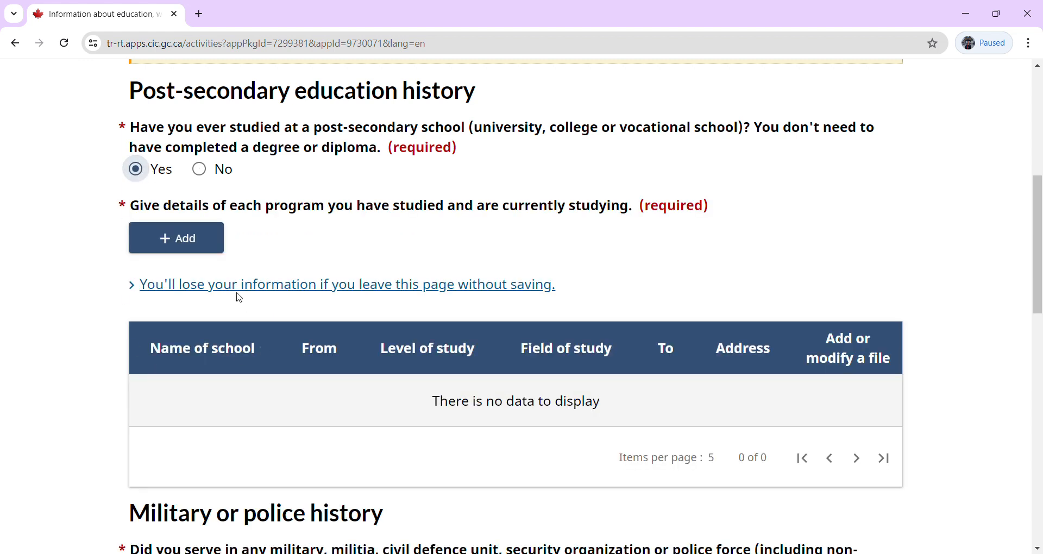
{"action": "left_click", "coordinate": [178, 240]}
{"action": "left_click", "coordinate": [302, 261]}
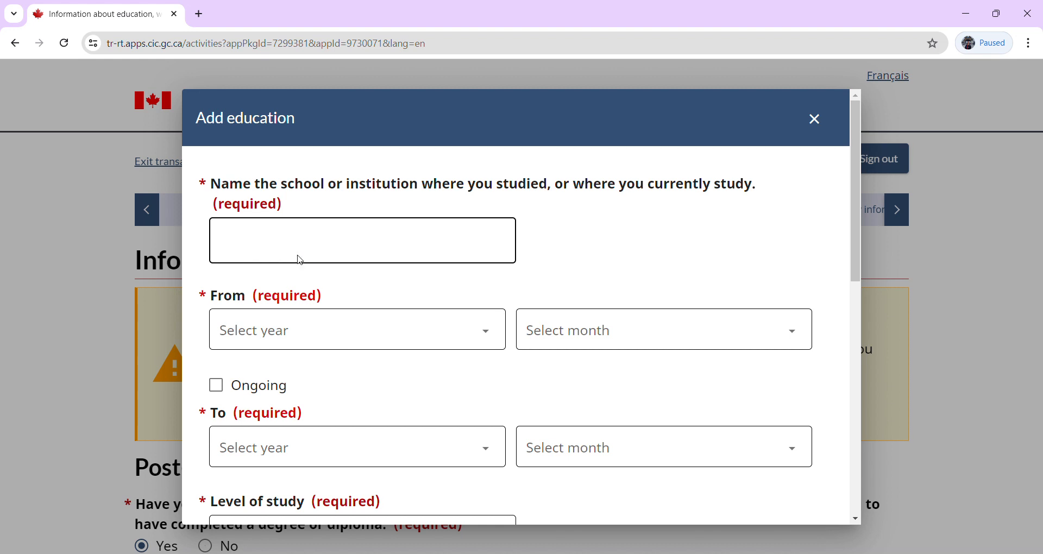
Enter Panjab University as the school with a start date of November 2015.
{"action": "left_click", "coordinate": [299, 257]}
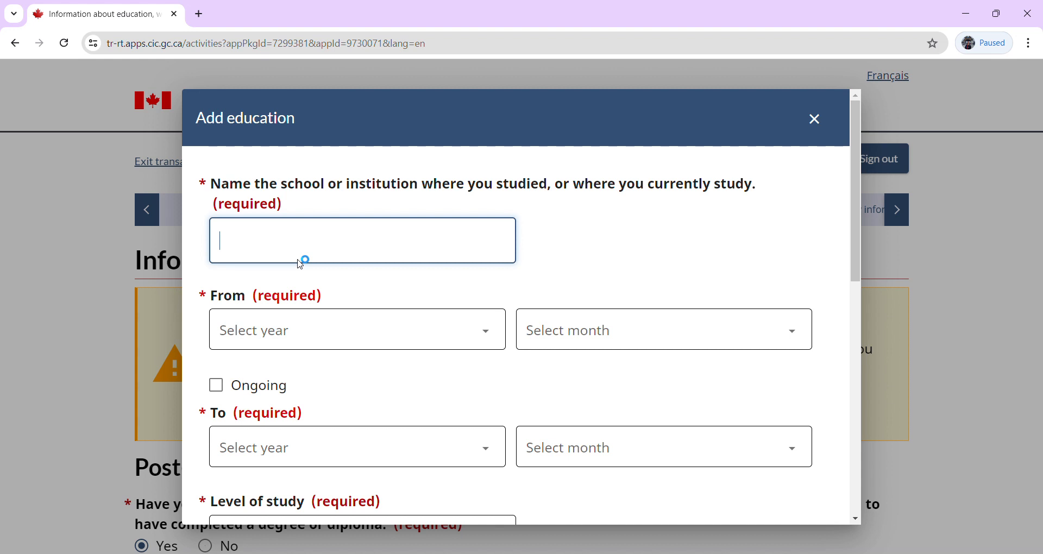
{"action": "type", "text": "Panjab T"}
{"action": "key", "text": "BackSpace"}
{"action": "type", "text": "Universi"}
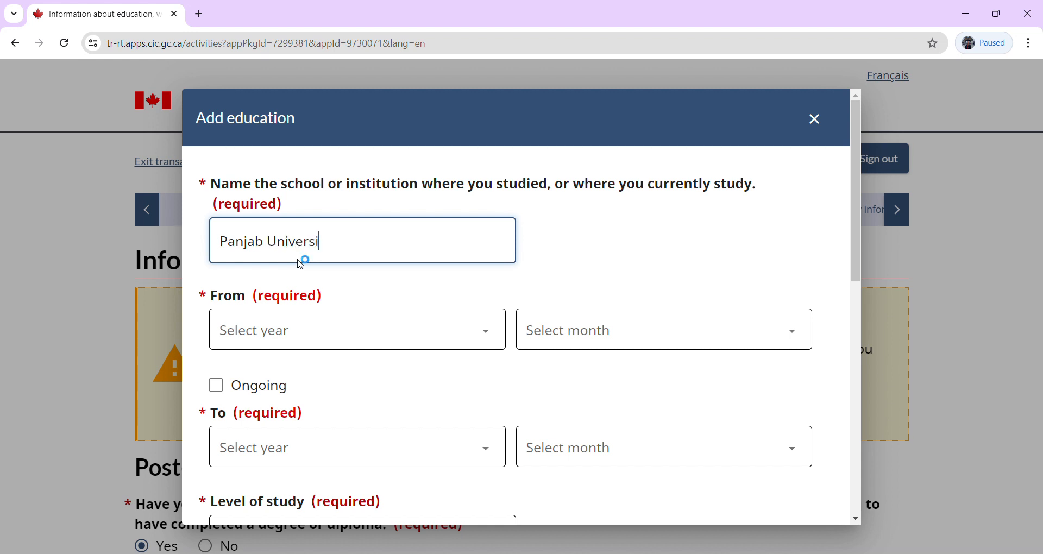
{"action": "type", "text": "ty"}
{"action": "left_click", "coordinate": [260, 342]}
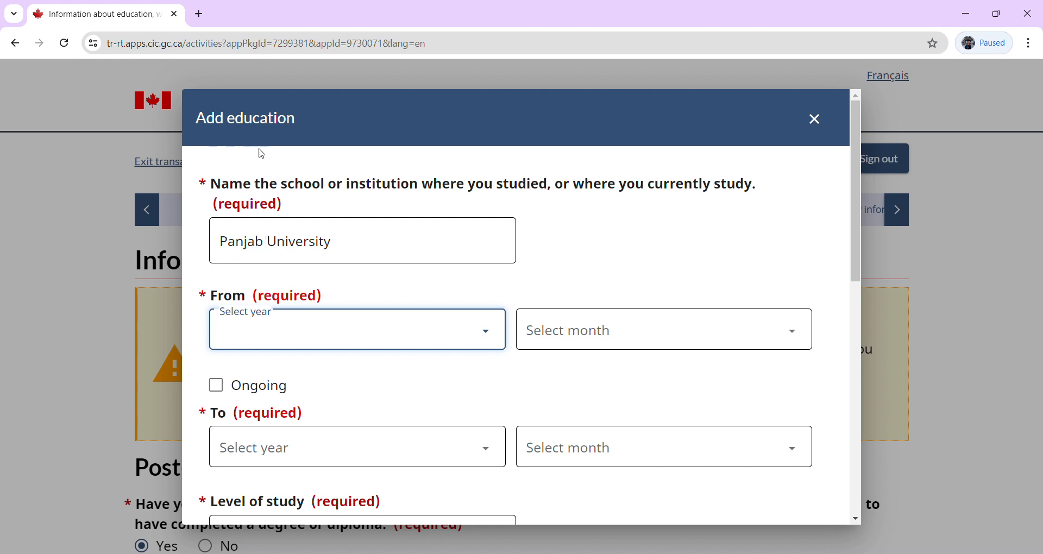
{"action": "type", "text": "2015"}
{"action": "left_click", "coordinate": [590, 339]}
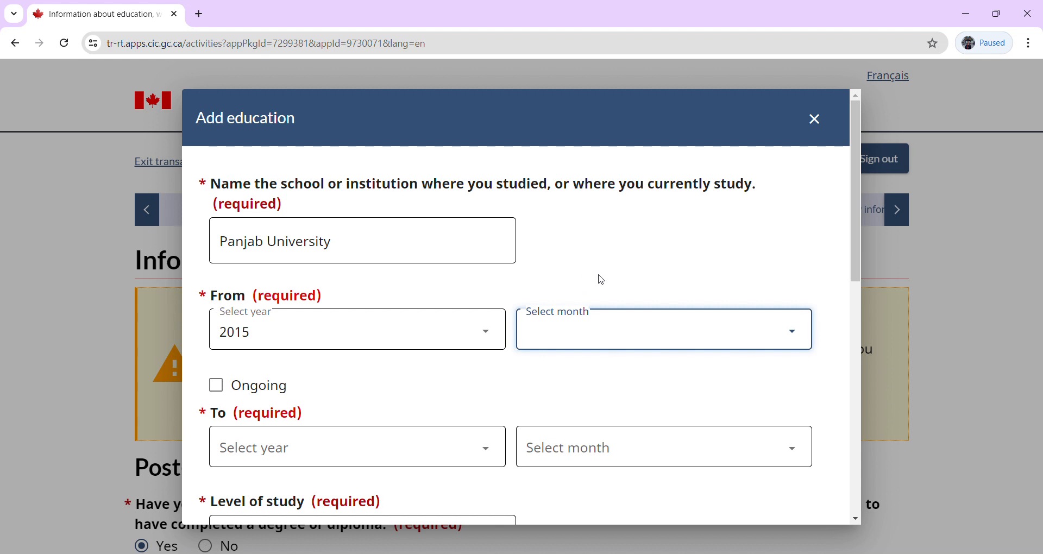
{"action": "key", "text": "n"}
Set the end date of studies to November 2019.
{"action": "left_click", "coordinate": [283, 451]}
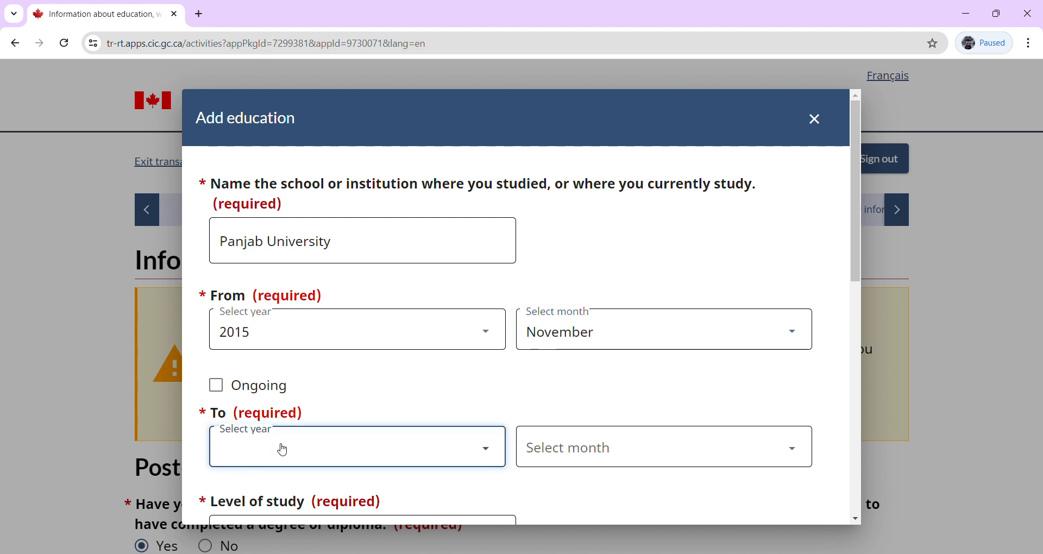
{"action": "left_click", "coordinate": [197, 252]}
{"action": "left_click", "coordinate": [280, 485]}
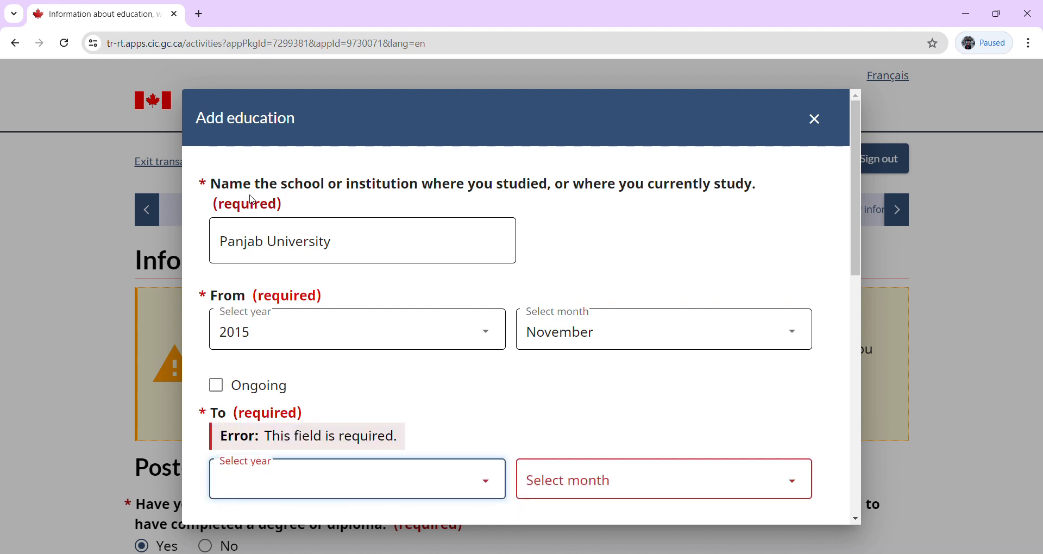
{"action": "type", "text": "2019"}
{"action": "left_click", "coordinate": [584, 459]}
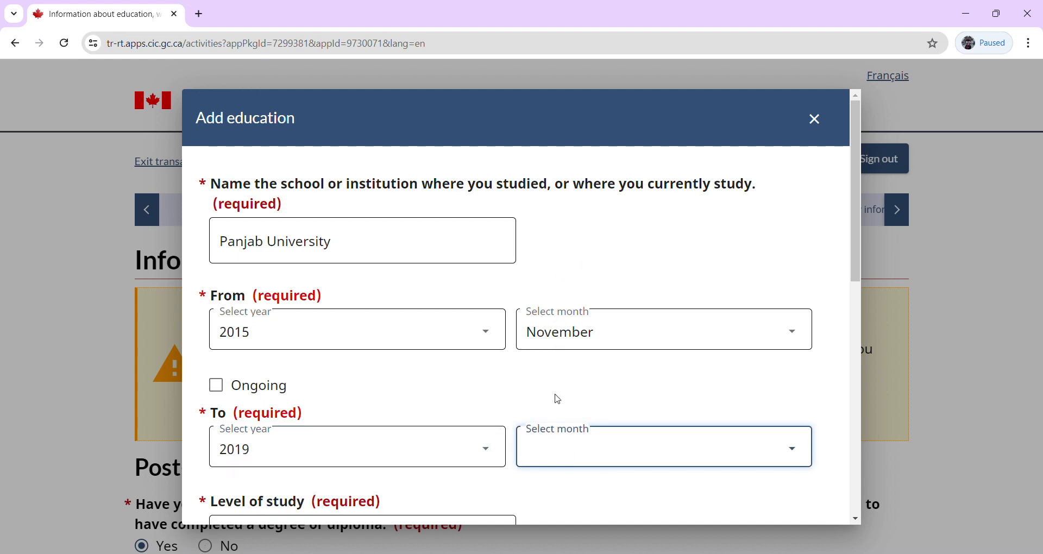
{"action": "type", "text": "n"}
{"action": "left_click", "coordinate": [579, 504]}
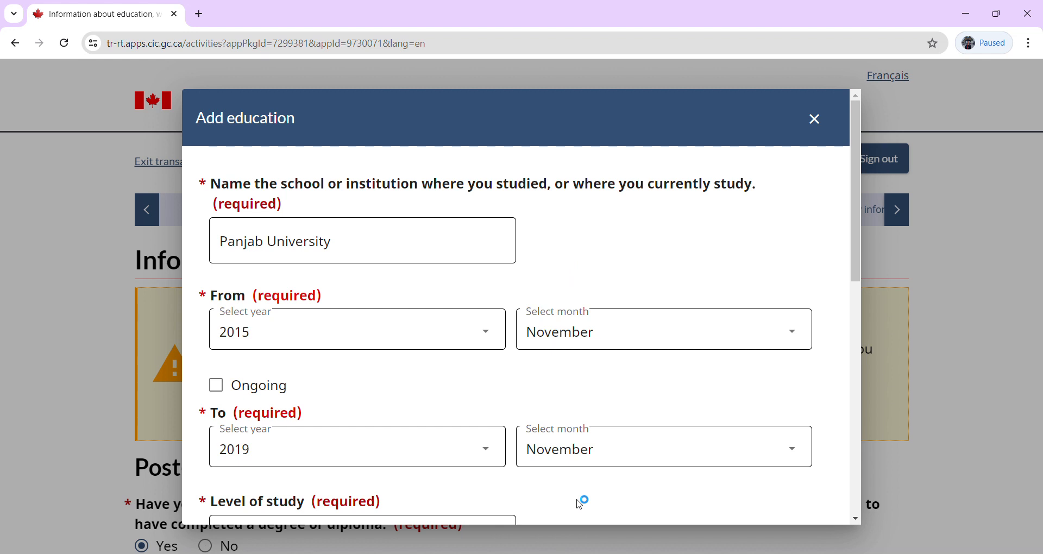
{"action": "left_click_drag", "start_coordinate": [852, 259], "coordinate": [864, 375]}
{"action": "left_click", "coordinate": [504, 293]}
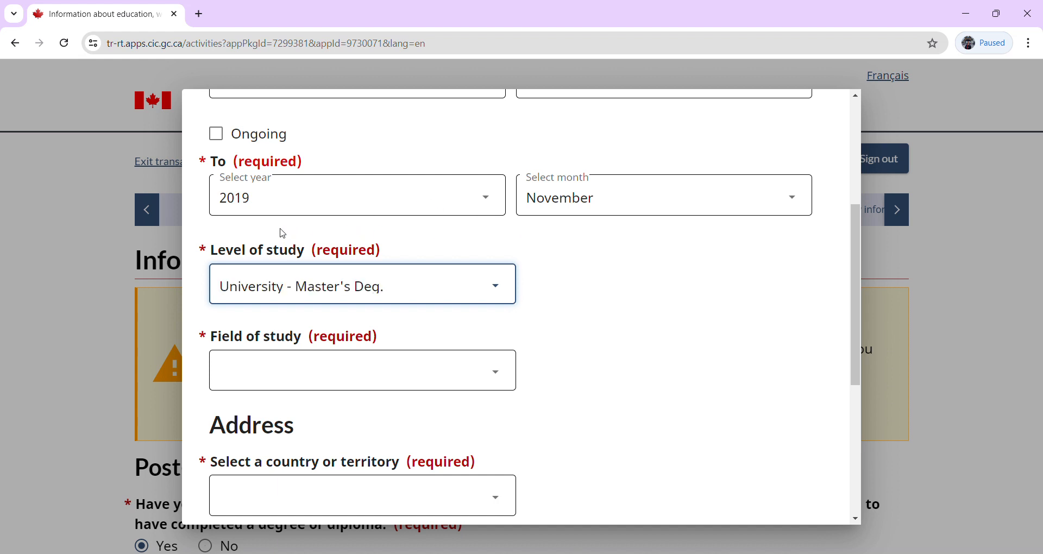
Set the field of study to Computing or IT and the school's country to India.
{"action": "left_click", "coordinate": [331, 391]}
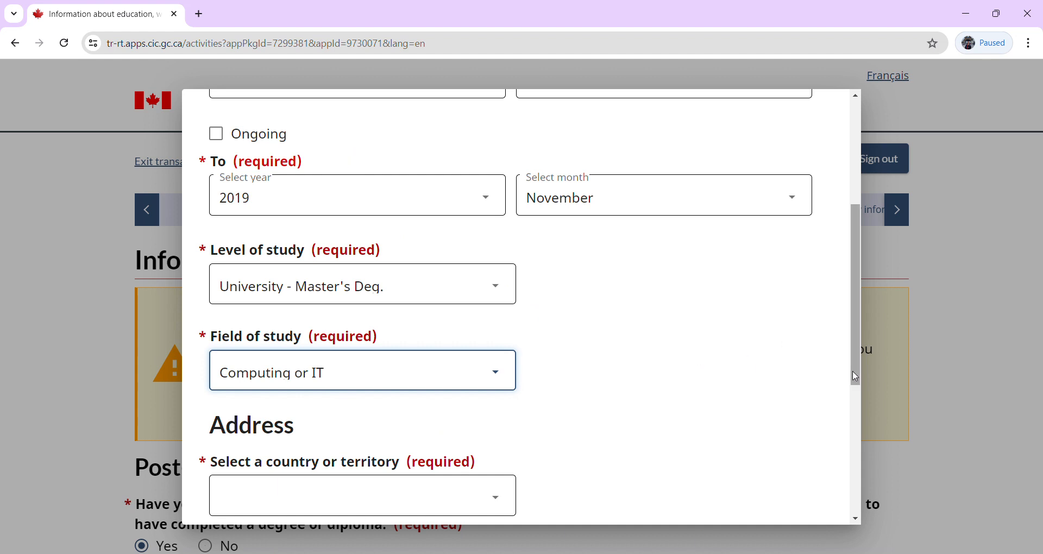
{"action": "left_click_drag", "start_coordinate": [856, 375], "coordinate": [863, 478]}
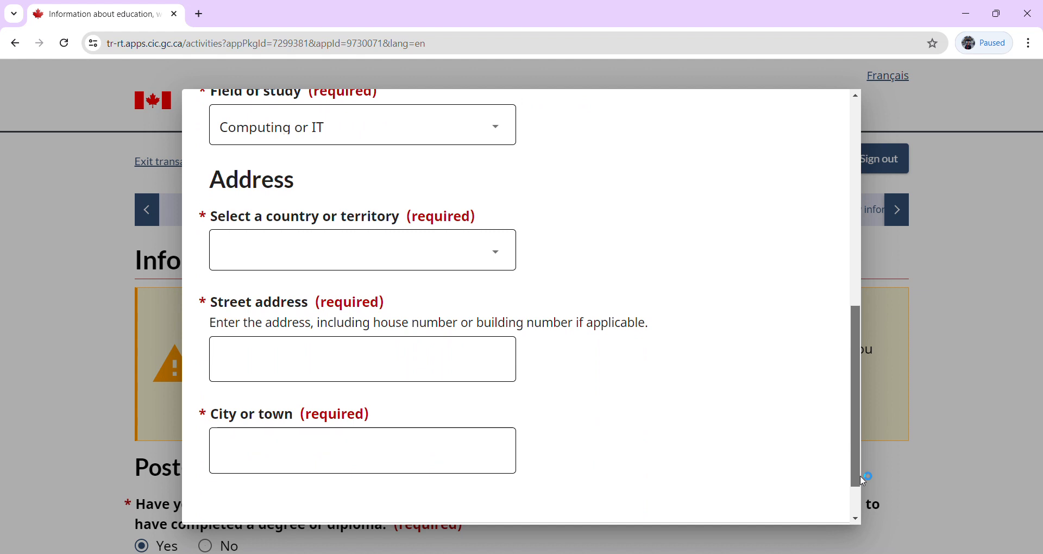
{"action": "left_click", "coordinate": [433, 258]}
{"action": "type", "text": "in"}
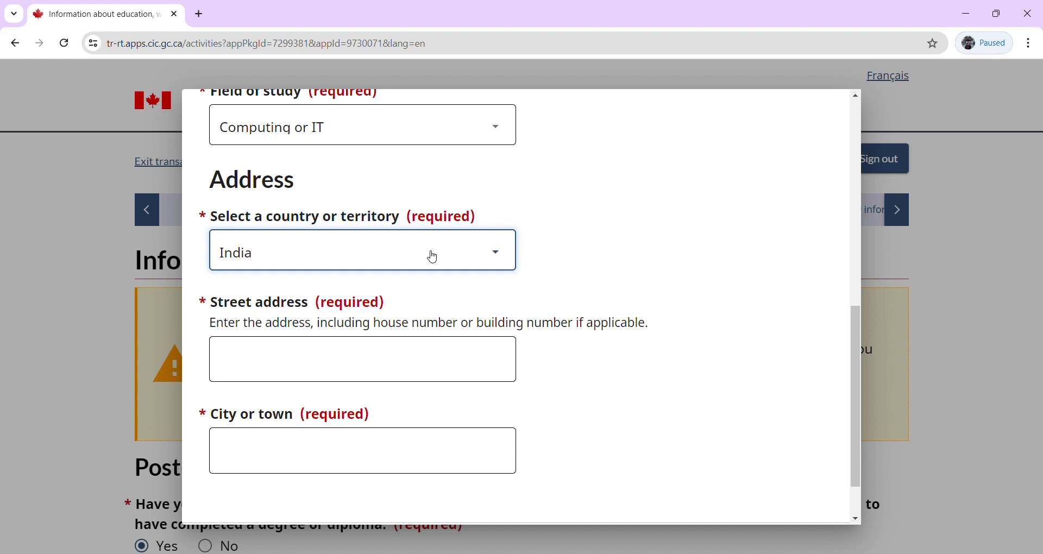
Enter the school's street address and city Chandigarh, then save the education entry.
{"action": "left_click", "coordinate": [397, 356]}
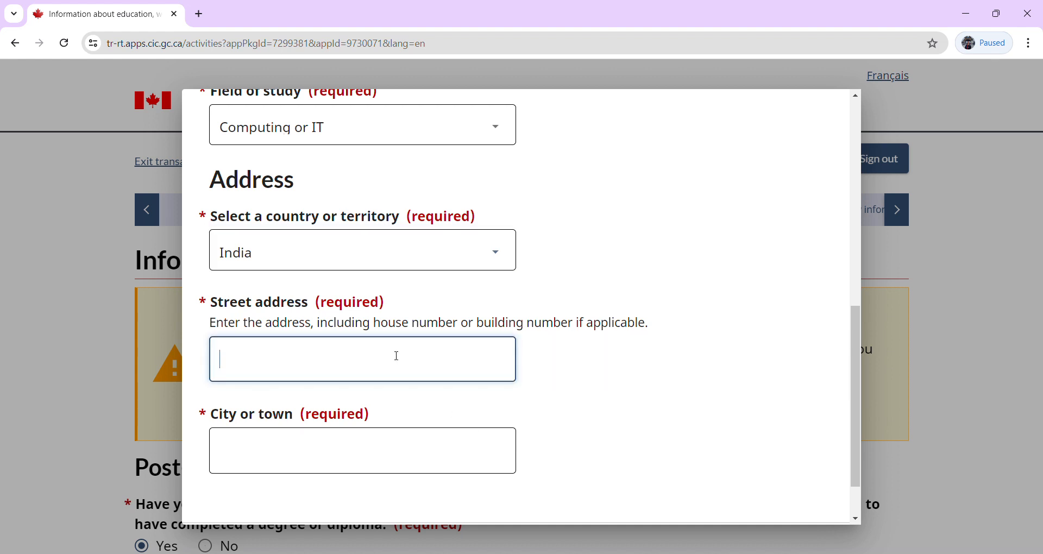
{"action": "type", "text": "A"}
{"action": "type", "text": "l"}
{"action": "type", "text": "asa"}
{"action": "key", "text": "BackSpace"}
{"action": "key", "text": "BackSpace"}
{"action": "key", "text": "BackSpace"}
{"action": "type", "text": "x"}
{"action": "key", "text": "BackSpace"}
{"action": "type", "text": "axander"}
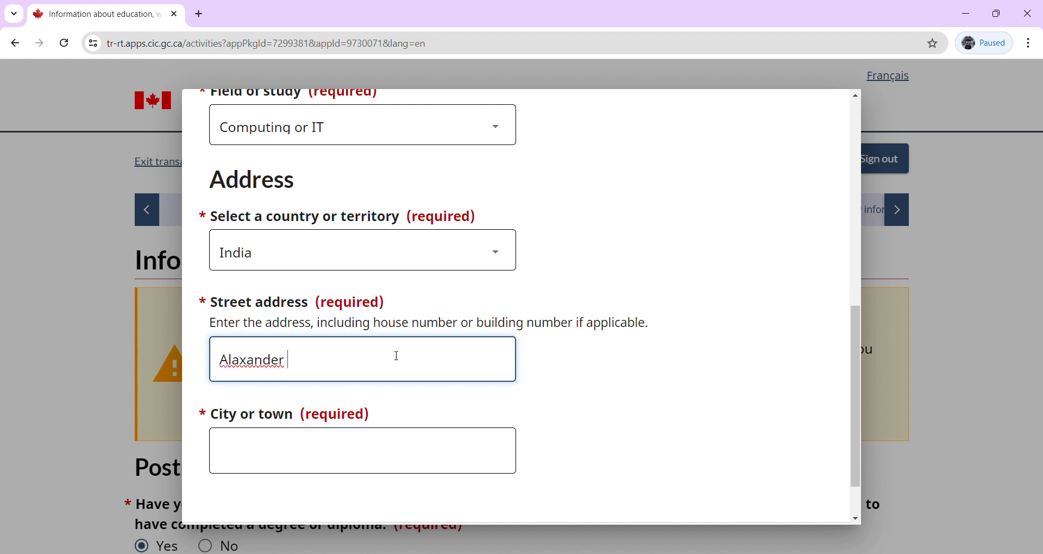
{"action": "type", "text": " Street"}
{"action": "left_click", "coordinate": [323, 464]}
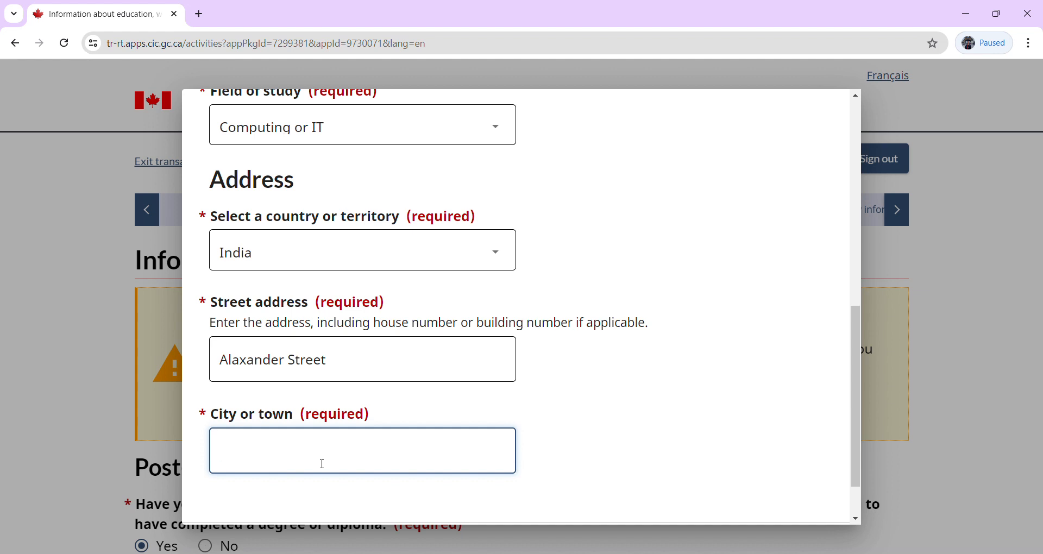
{"action": "type", "text": "Chandigarh"}
{"action": "left_click", "coordinate": [859, 502]}
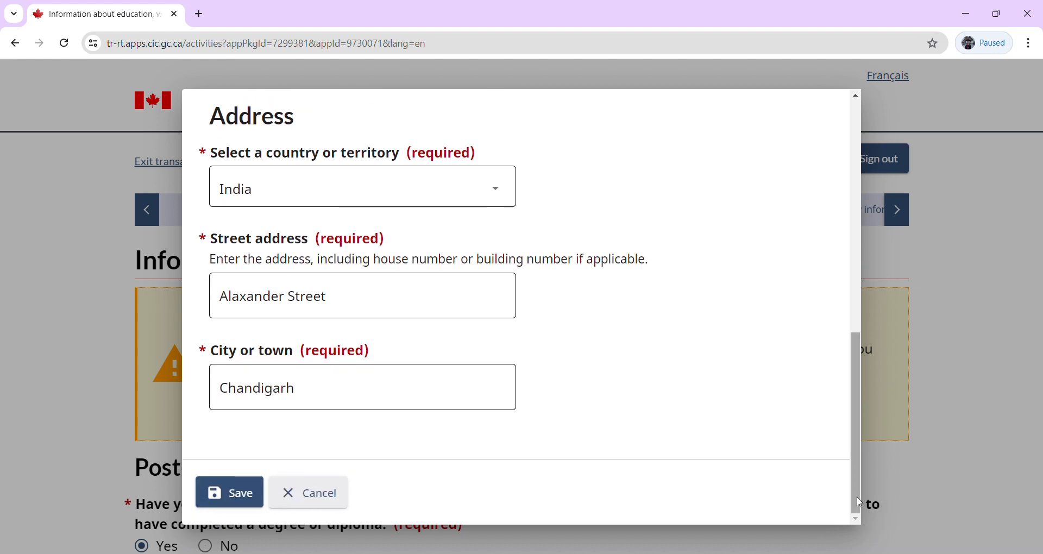
{"action": "left_click", "coordinate": [222, 509]}
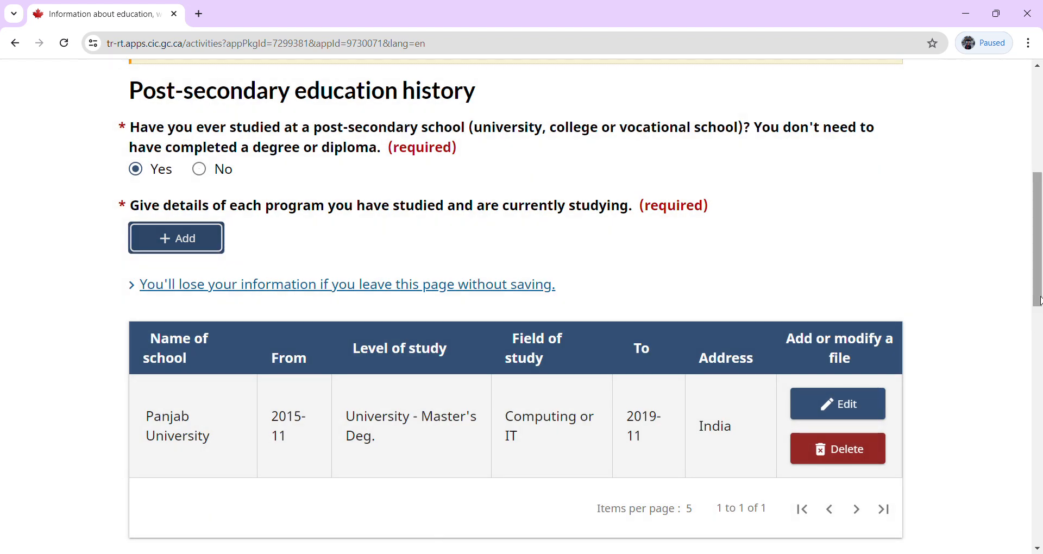
Answer No to ever serving in military, militia, police or security organizations.
{"action": "left_click_drag", "start_coordinate": [1040, 297], "coordinate": [1039, 399]}
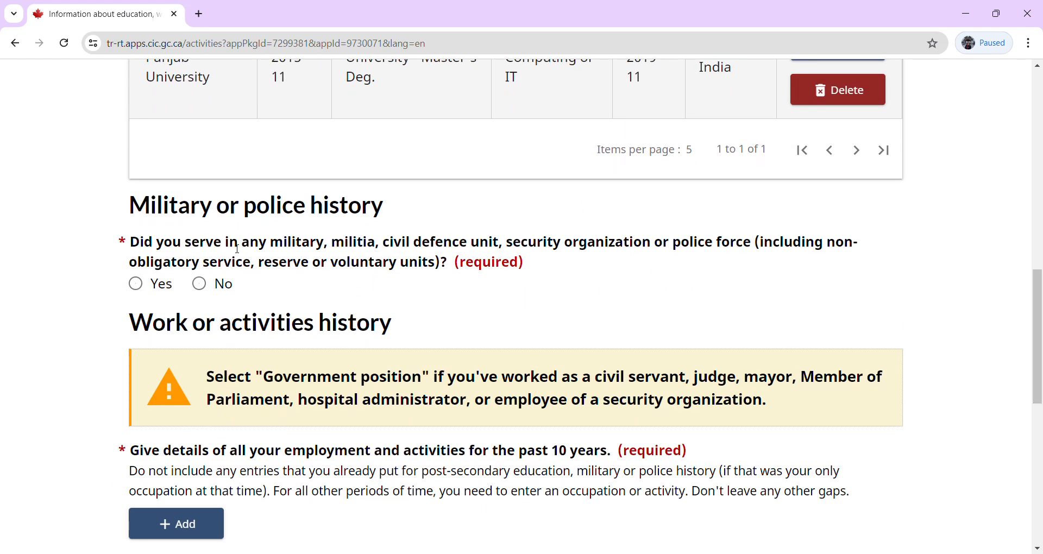
{"action": "left_click", "coordinate": [211, 287]}
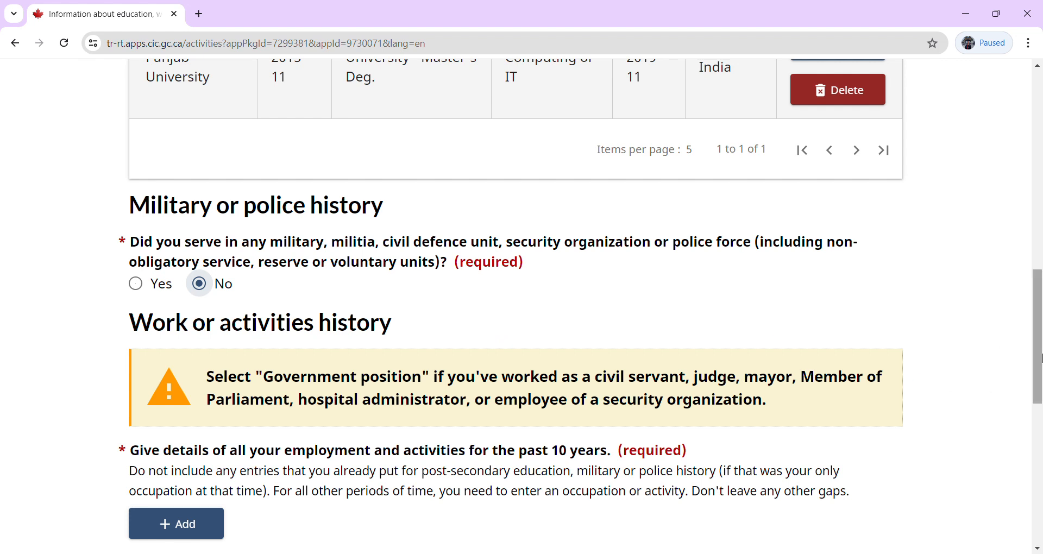
{"action": "left_click", "coordinate": [137, 284]}
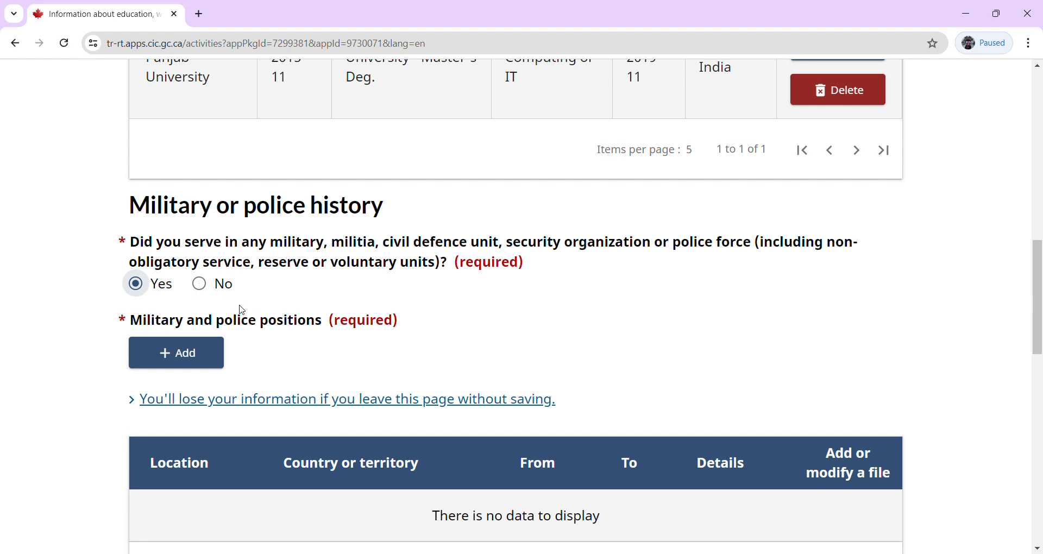
{"action": "left_click", "coordinate": [200, 283]}
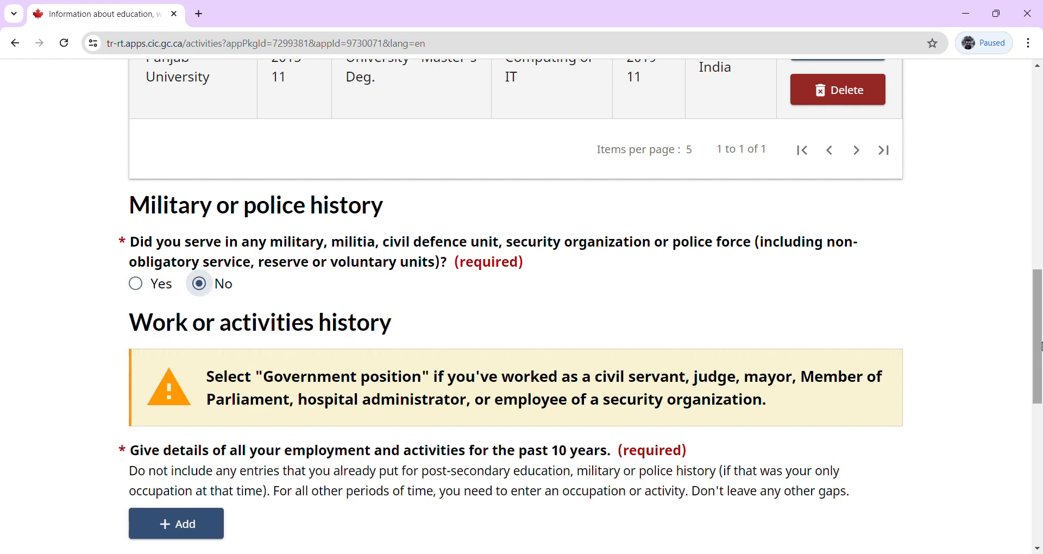
{"action": "left_click_drag", "start_coordinate": [1039, 346], "coordinate": [1038, 402]}
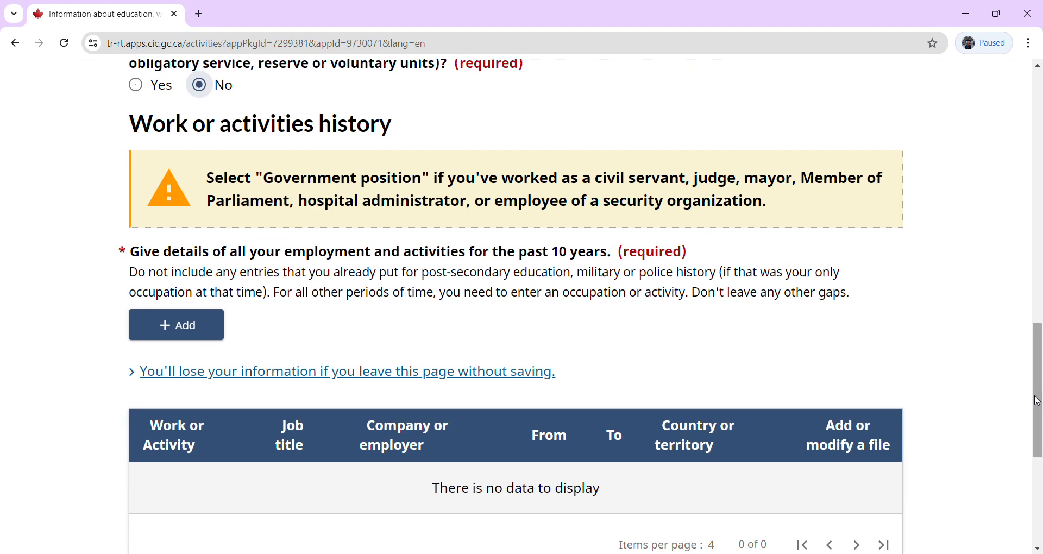
Add a work entry starting May 2020 and mark it as ongoing.
{"action": "left_click", "coordinate": [167, 326]}
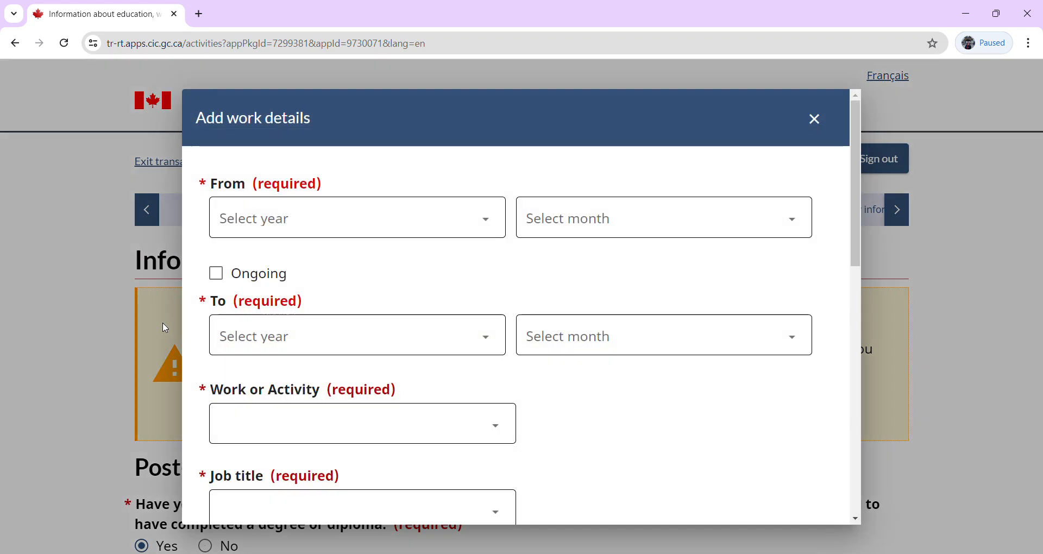
{"action": "left_click", "coordinate": [287, 229]}
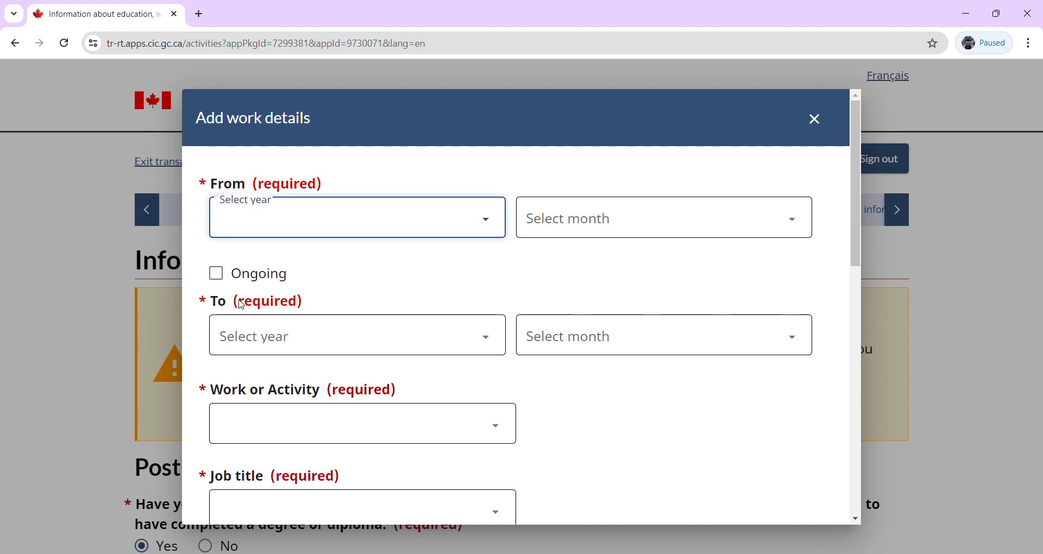
{"action": "type", "text": "2020"}
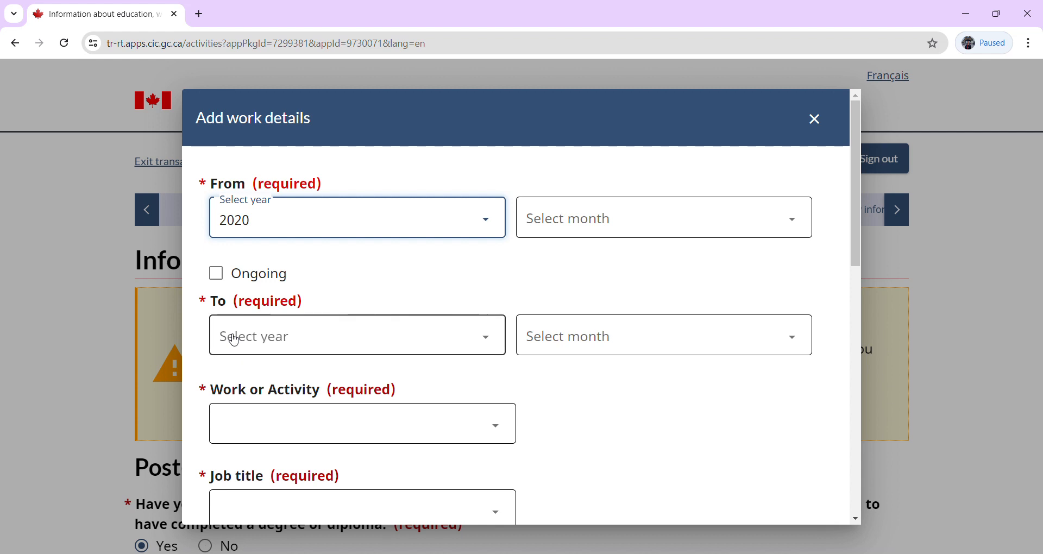
{"action": "left_click", "coordinate": [591, 236]}
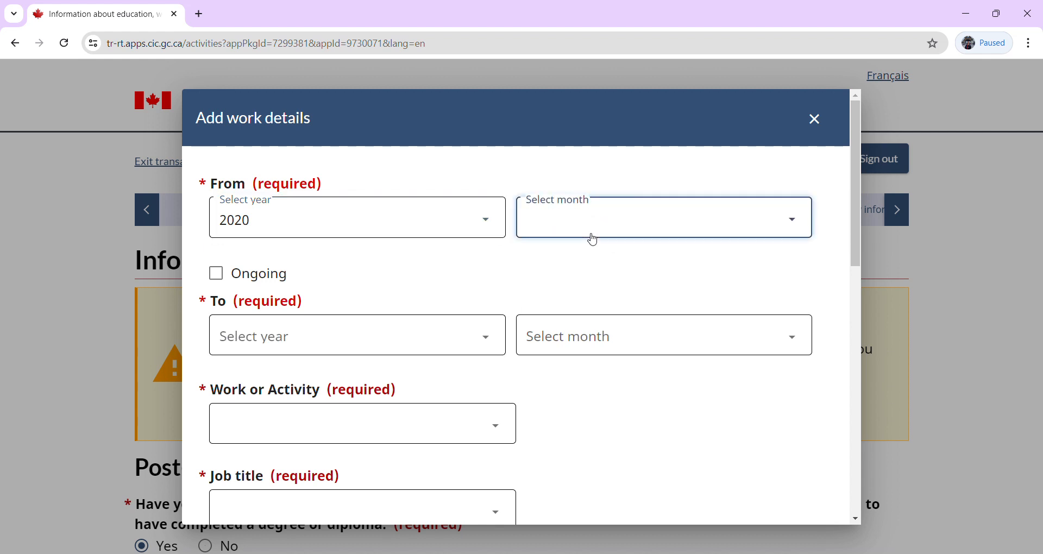
{"action": "left_click", "coordinate": [555, 343]}
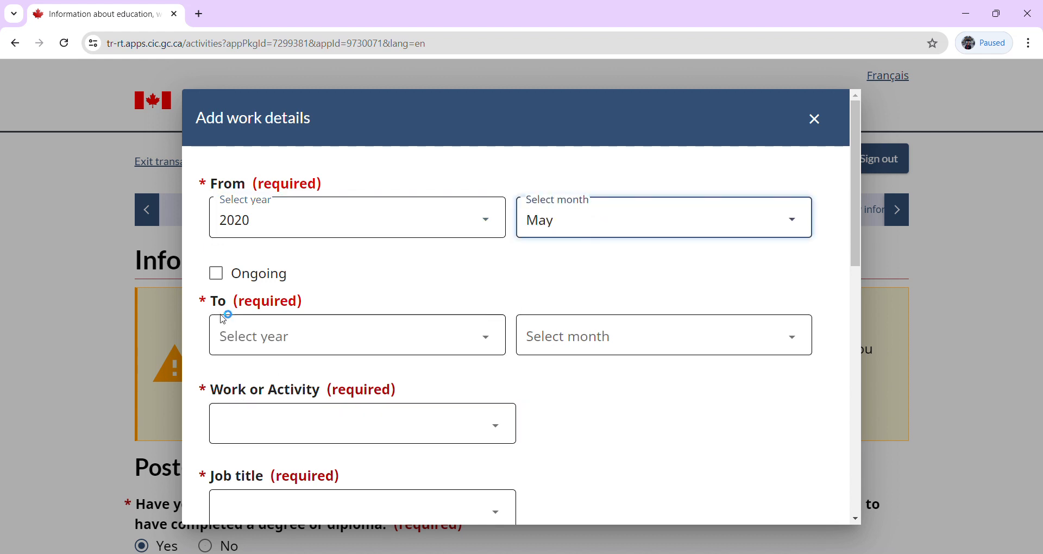
{"action": "left_click", "coordinate": [224, 278]}
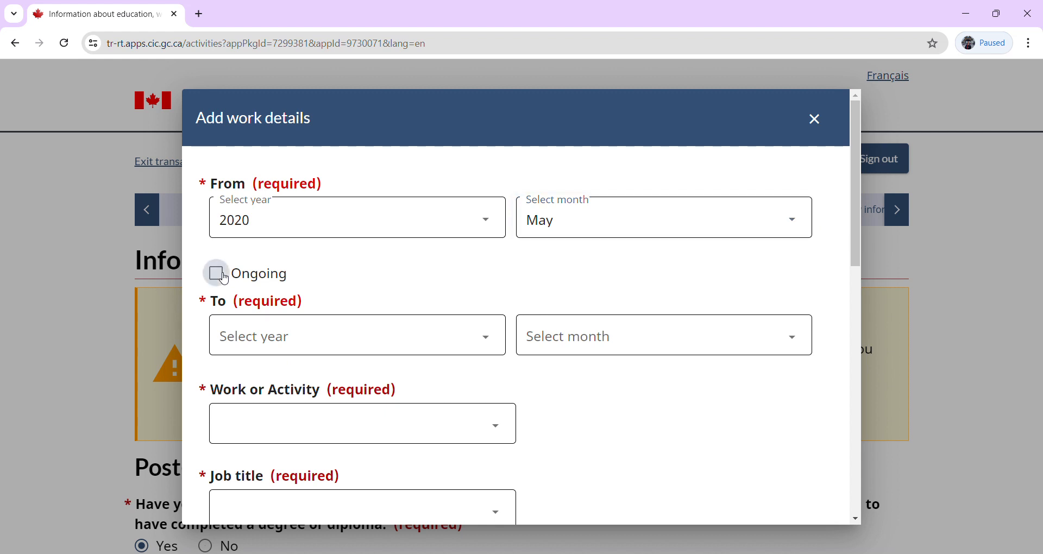
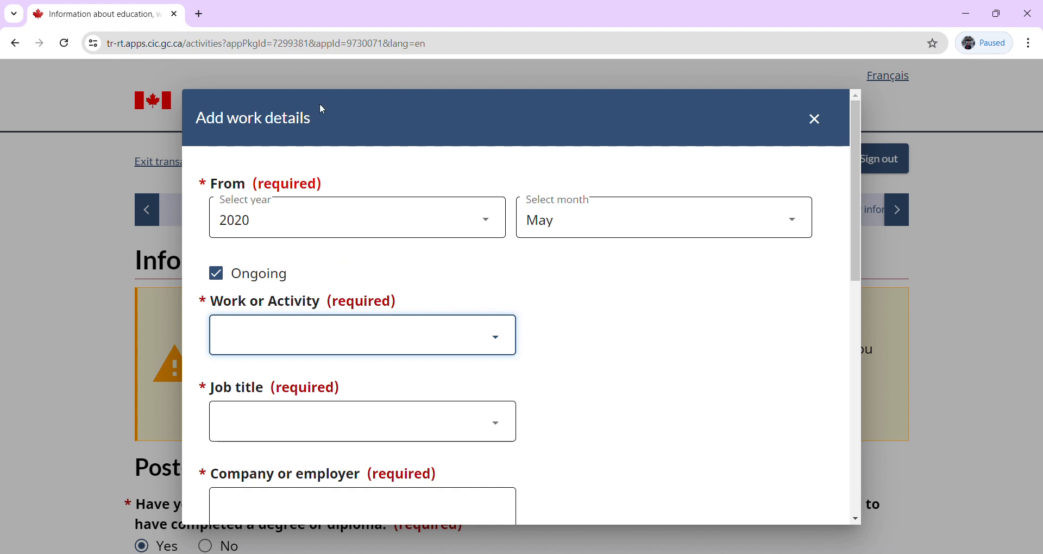
Choose the Education, law and social services activity and select Engineering Officer as job title.
{"action": "left_click", "coordinate": [292, 86]}
{"action": "left_click", "coordinate": [332, 423]}
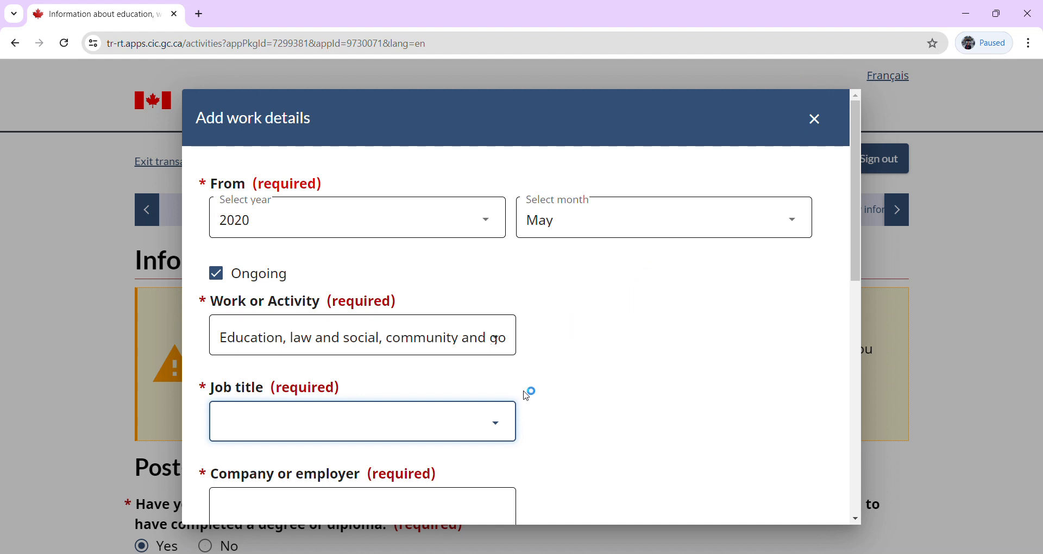
{"action": "key", "text": "Down"}
{"action": "key", "text": "Down"}
{"action": "key", "text": "Down"}
{"action": "key", "text": "Down"}
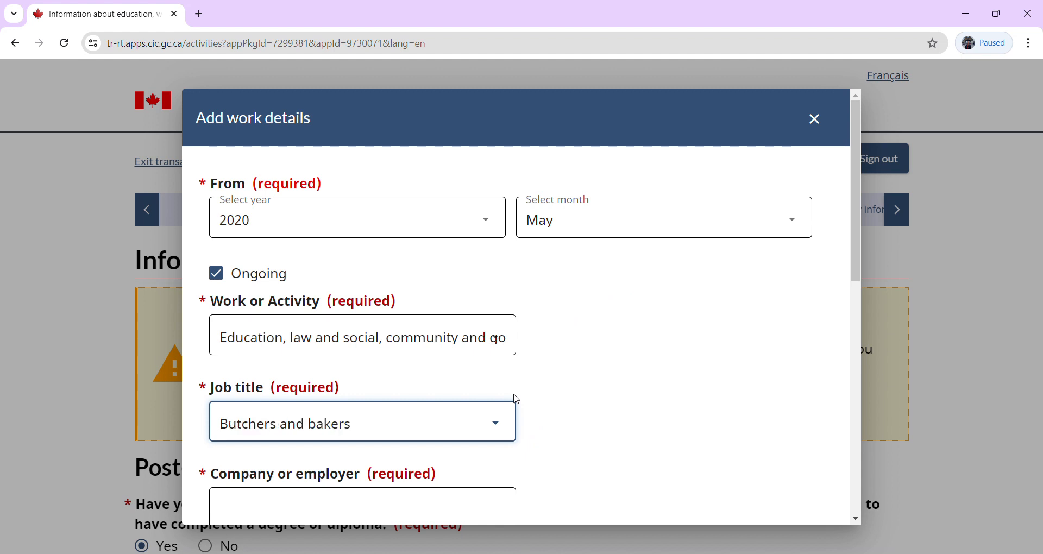
{"action": "key", "text": "Down"}
{"action": "key", "text": "Down"}
{"action": "key", "text": "Down"}
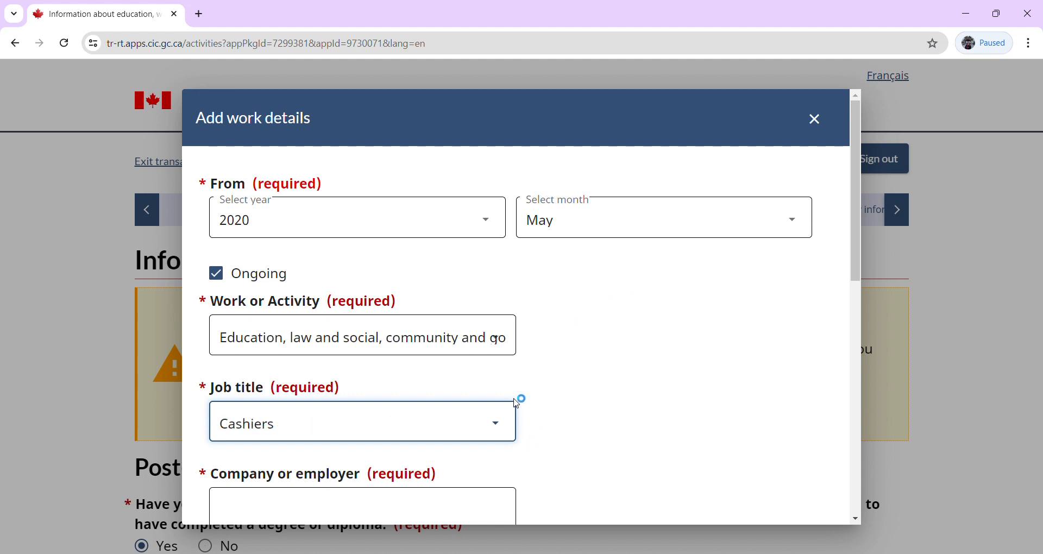
{"action": "key", "text": "Down"}
{"action": "key", "text": "Down"}
{"action": "key", "text": "Down"}
{"action": "key", "text": "Down"}
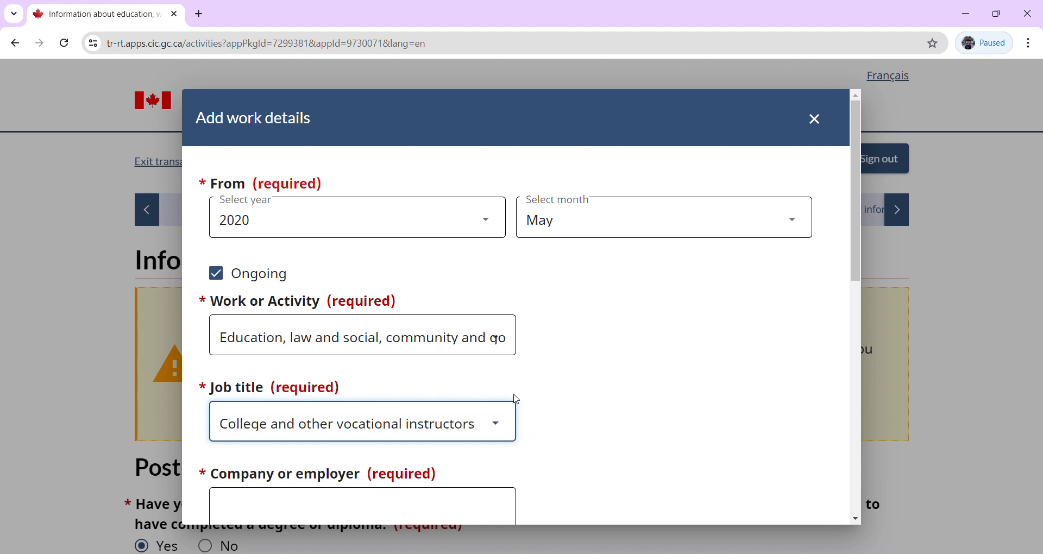
{"action": "key", "text": "Down"}
{"action": "key", "text": "Down"}
{"action": "key", "text": "Down"}
{"action": "key", "text": "Down"}
{"action": "key", "text": "Down"}
{"action": "key", "text": "Down"}
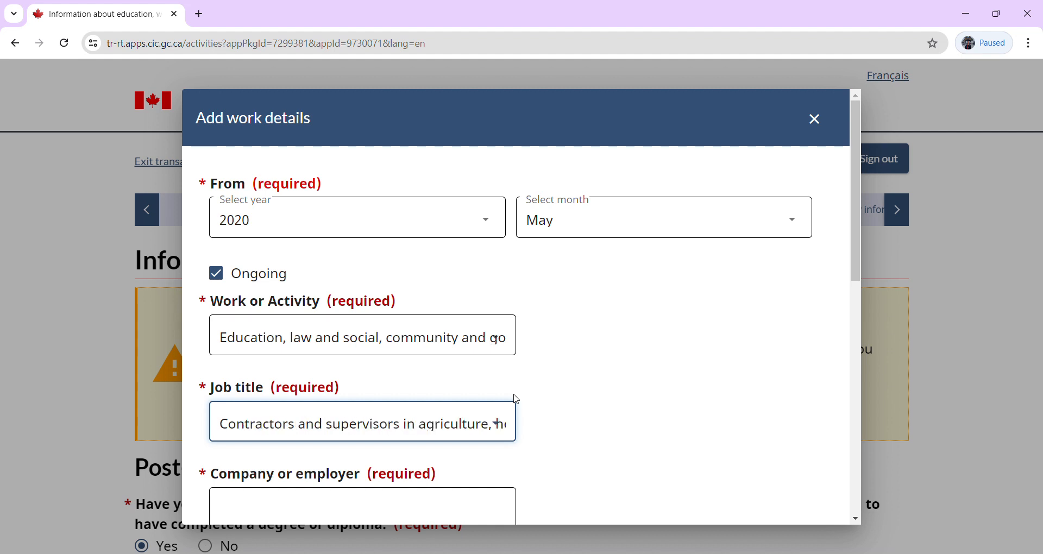
{"action": "key", "text": "Down"}
{"action": "key", "text": "Down"}
{"action": "key", "text": "Down"}
{"action": "key", "text": "Down"}
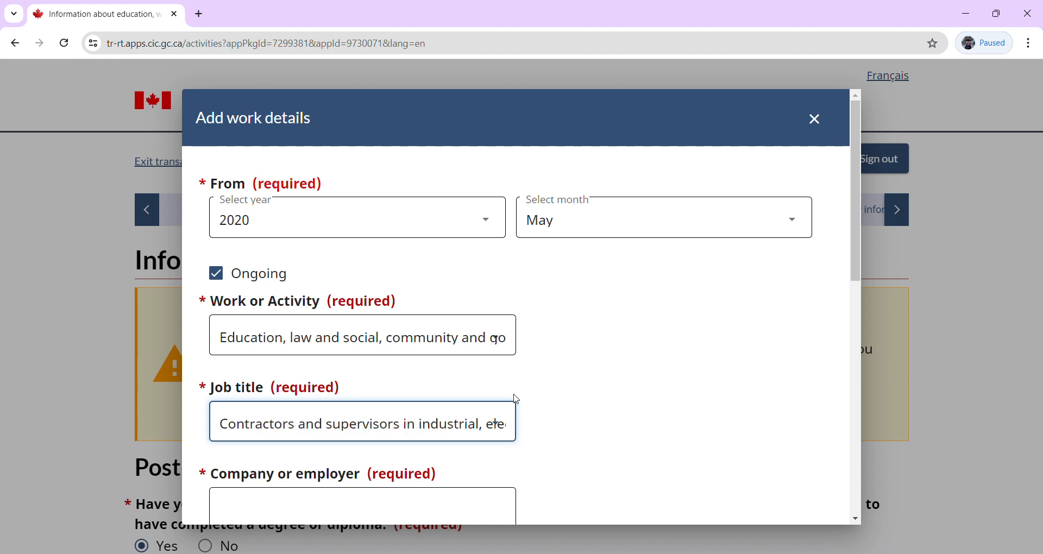
{"action": "key", "text": "Down"}
{"action": "key", "text": "Down"}
{"action": "key", "text": "Down"}
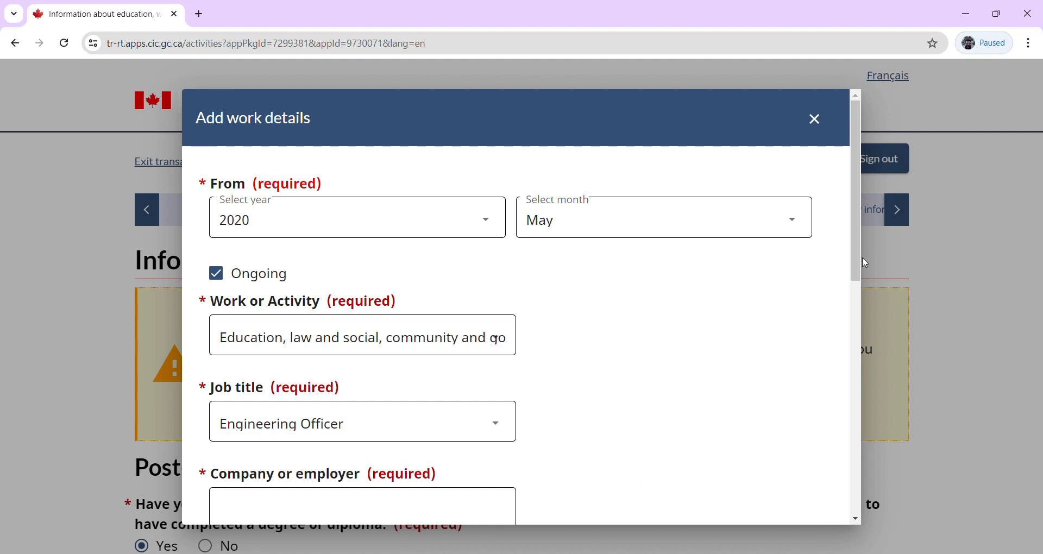
{"action": "left_click_drag", "start_coordinate": [854, 262], "coordinate": [864, 359]}
Enter Capgemini as the employer and Software Development as the main duties.
{"action": "left_click", "coordinate": [259, 286]}
{"action": "type", "text": "XX"}
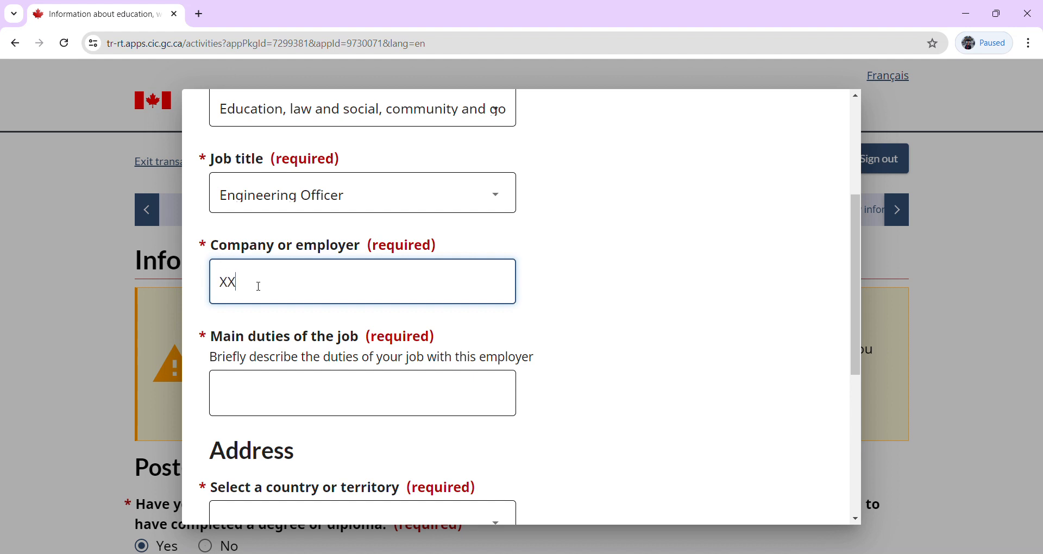
{"action": "key", "text": "BackSpace"}
{"action": "type", "text": "Z"}
{"action": "type", "text": "Y"}
{"action": "type", "text": " C"}
{"action": "key", "text": "BackSpace"}
{"action": "key", "text": "BackSpace"}
{"action": "key", "text": "BackSpace"}
{"action": "key", "text": "BackSpace"}
{"action": "type", "text": "WI"}
{"action": "key", "text": "BackSpace"}
{"action": "key", "text": "BackSpace"}
{"action": "type", "text": "Capgemini"}
{"action": "left_click", "coordinate": [285, 393]}
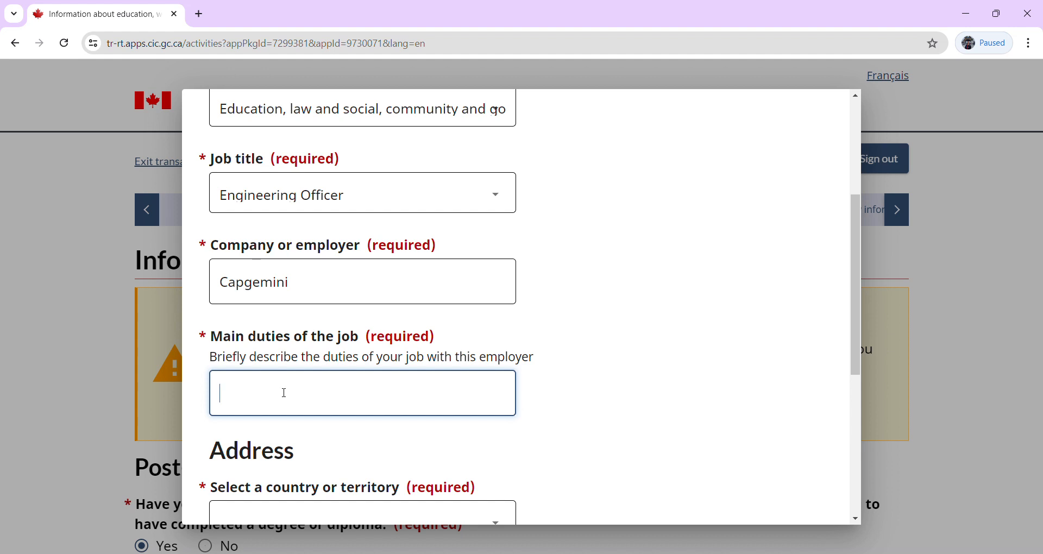
{"action": "type", "text": "Software Development"}
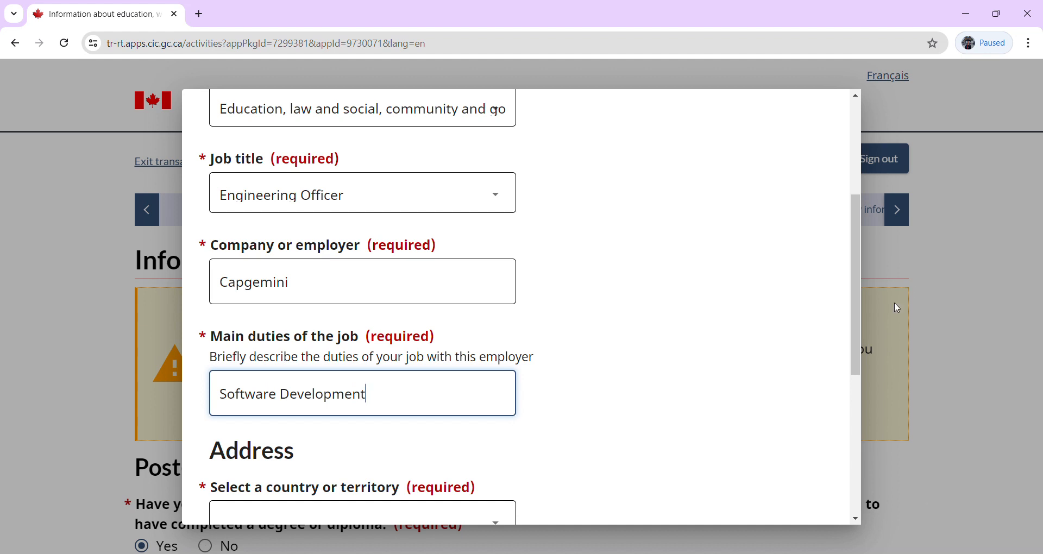
Set the employer's country to Germany, fill in street address and city, and save the entry.
{"action": "left_click_drag", "start_coordinate": [863, 358], "coordinate": [872, 462]}
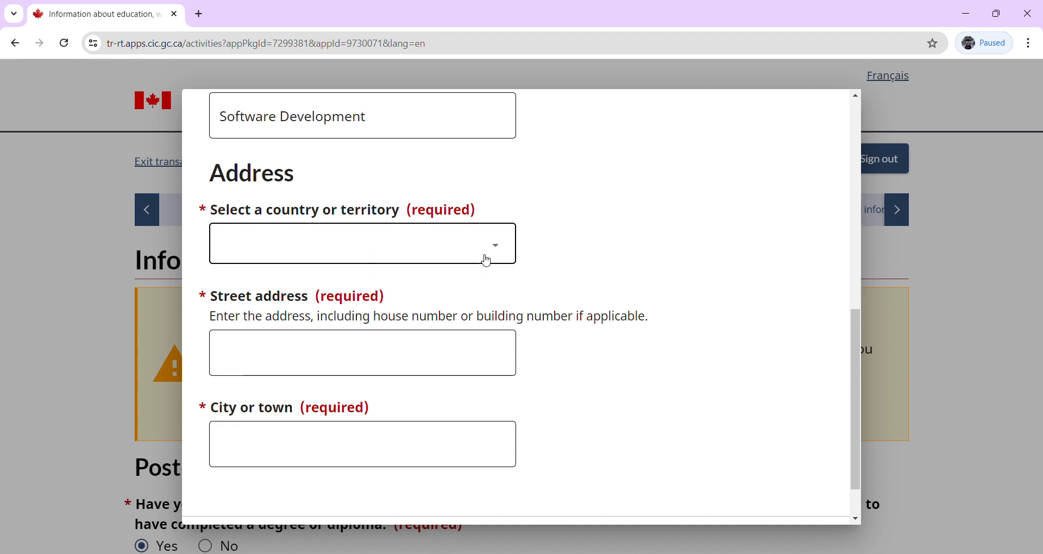
{"action": "left_click", "coordinate": [453, 256]}
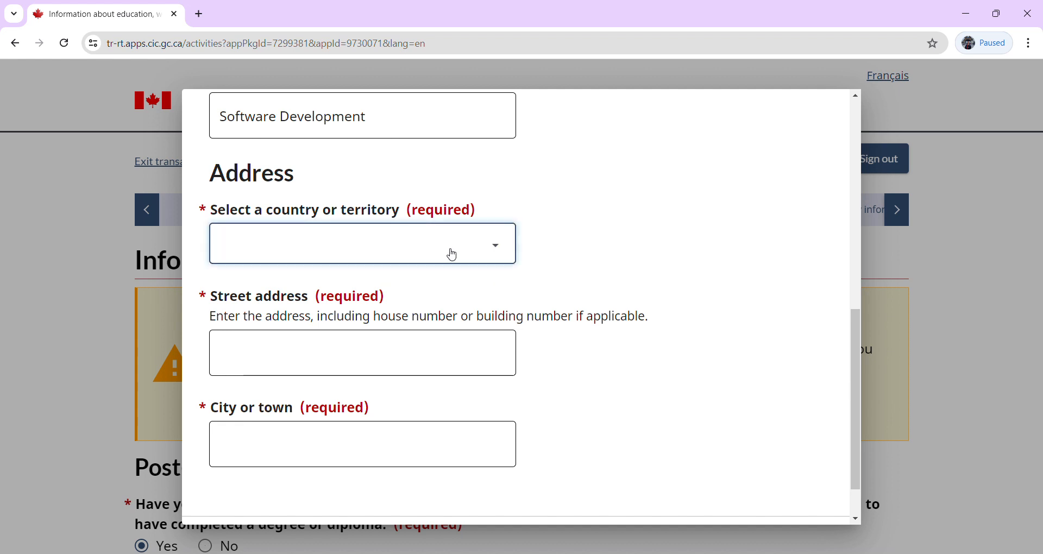
{"action": "type", "text": "ger"}
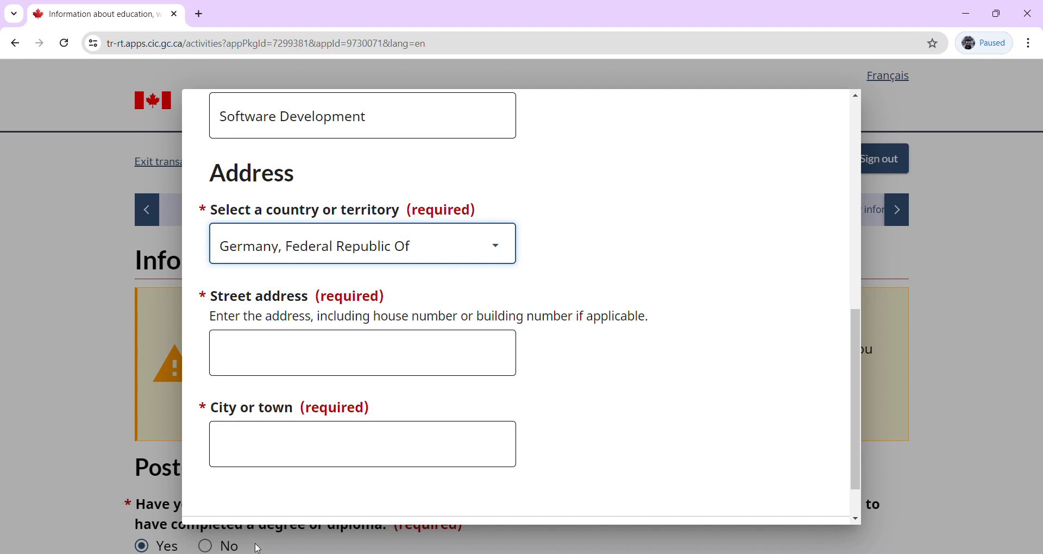
{"action": "left_click", "coordinate": [289, 357]}
{"action": "left_click", "coordinate": [288, 357]}
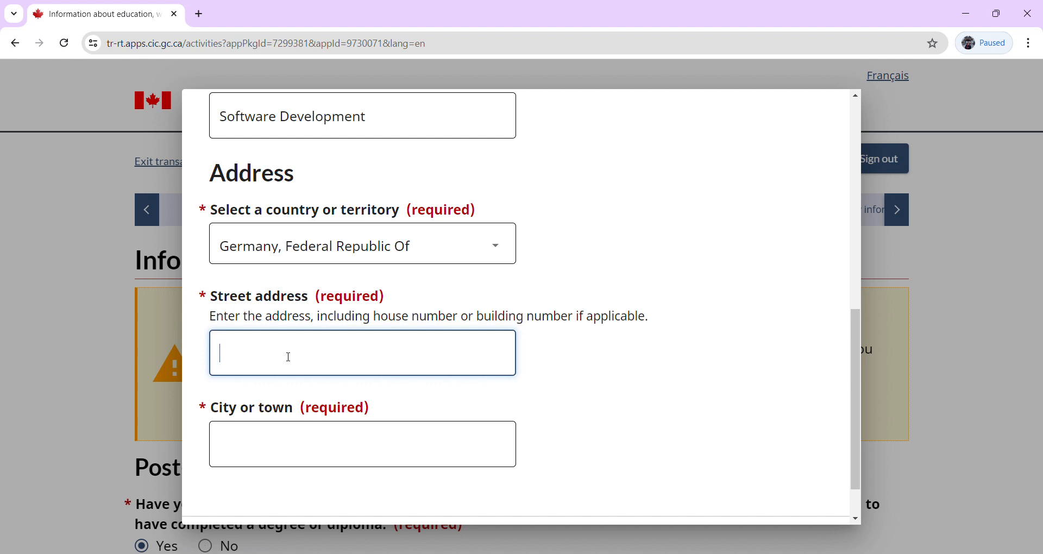
{"action": "type", "text": "XYZ"}
{"action": "left_click", "coordinate": [290, 452]}
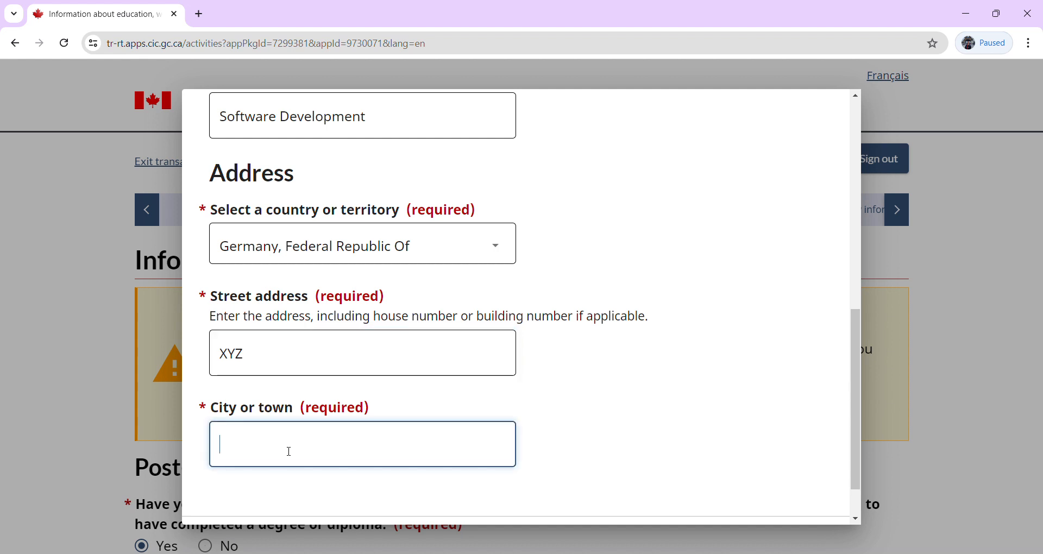
{"action": "type", "text": "XYZ"}
{"action": "left_click", "coordinate": [856, 500]}
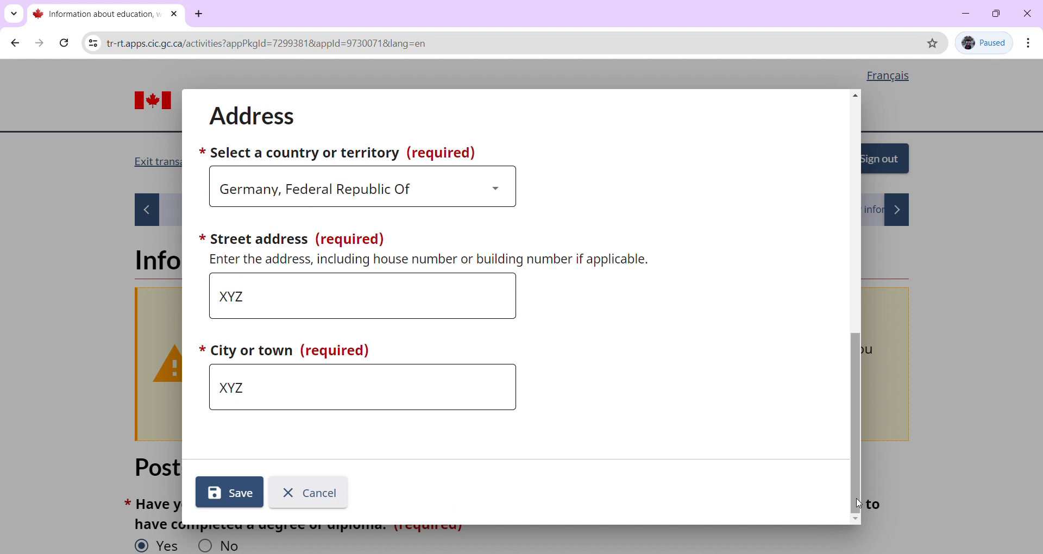
{"action": "left_click", "coordinate": [239, 500]}
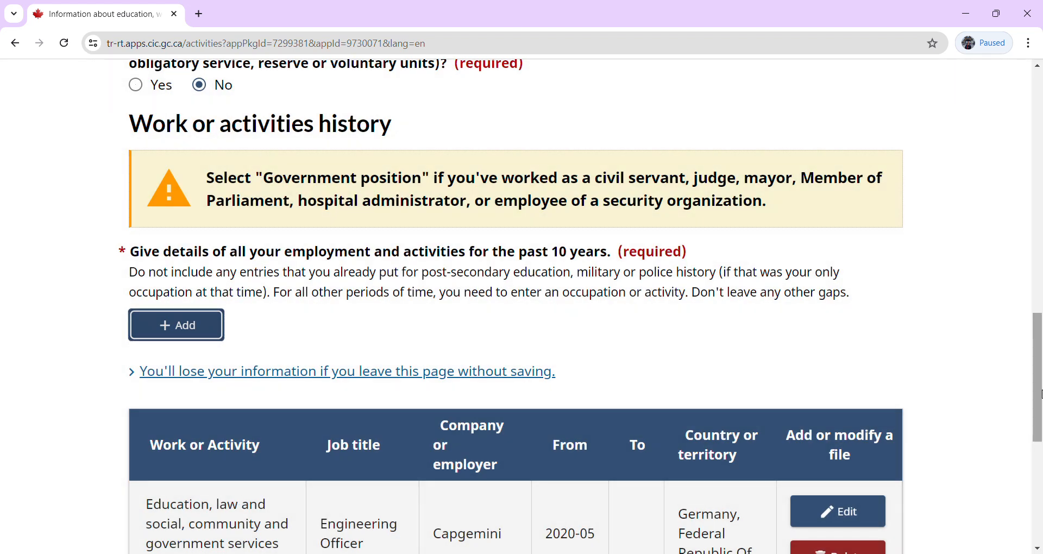
Attempt Save and continue, read the incomplete 10-year employment error, and return to the history table.
{"action": "left_click_drag", "start_coordinate": [1040, 397], "coordinate": [1040, 469]}
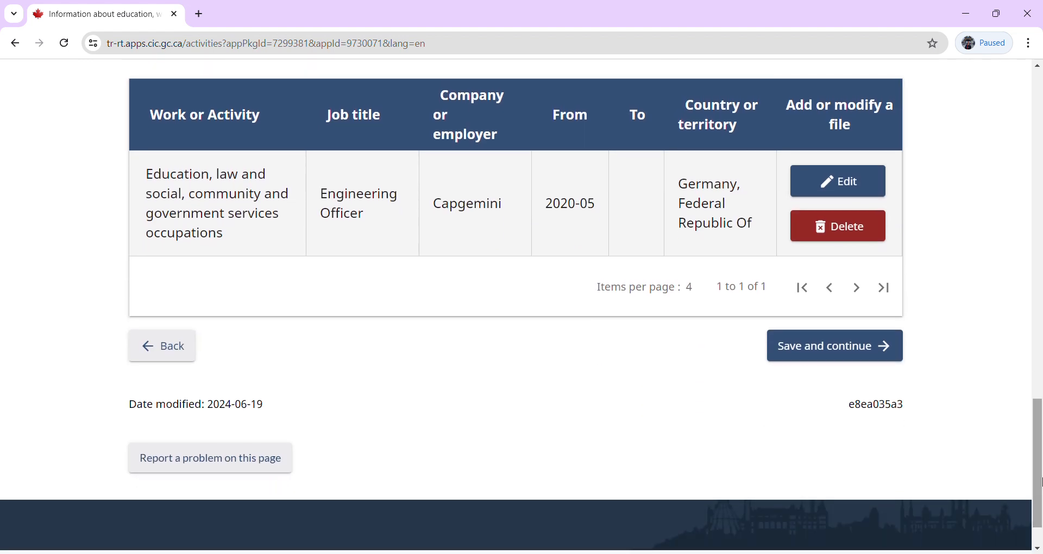
{"action": "left_click", "coordinate": [812, 351]}
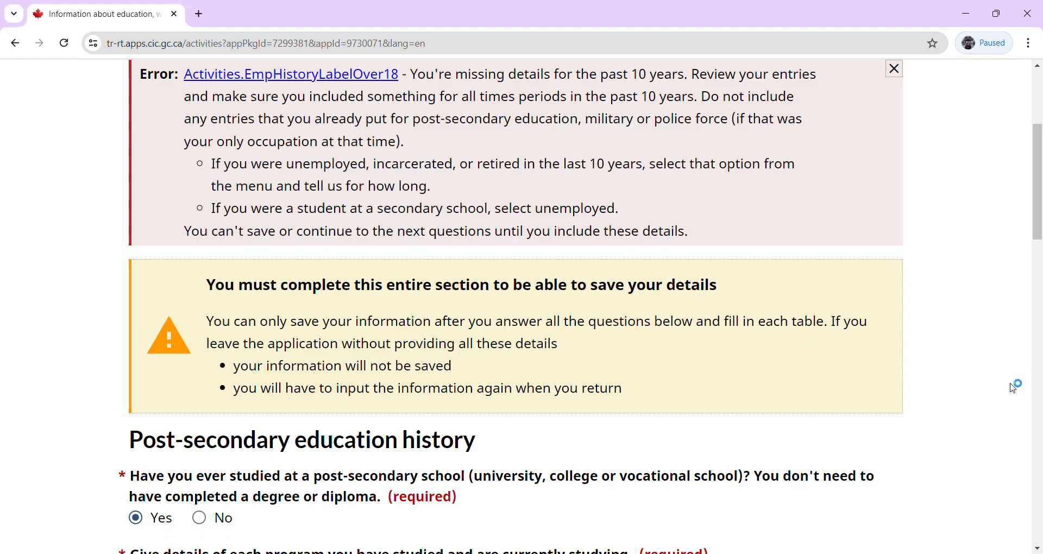
{"action": "left_click_drag", "start_coordinate": [1040, 212], "coordinate": [1039, 186]}
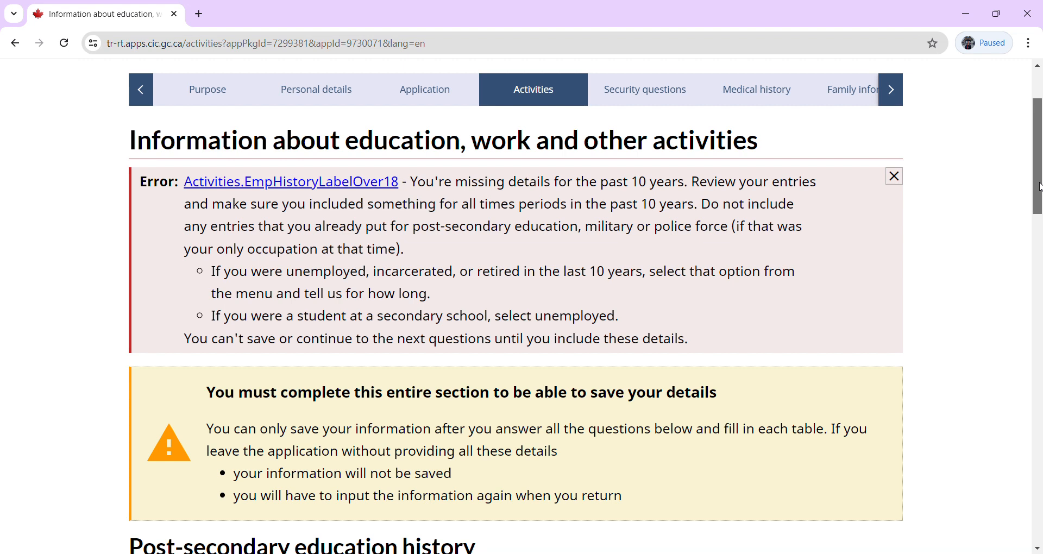
{"action": "left_click_drag", "start_coordinate": [1038, 187], "coordinate": [1040, 208]}
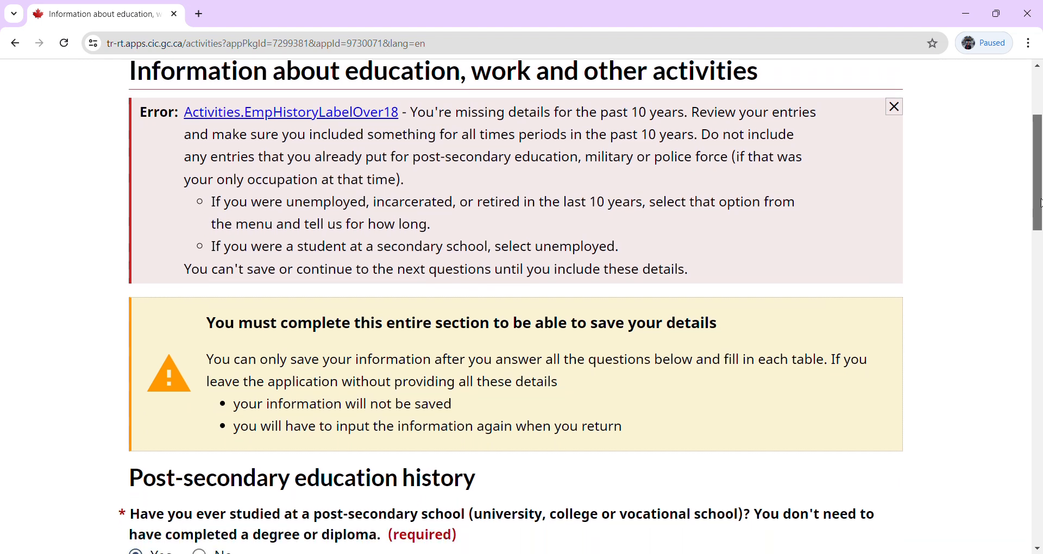
{"action": "left_click_drag", "start_coordinate": [1040, 204], "coordinate": [1040, 285]}
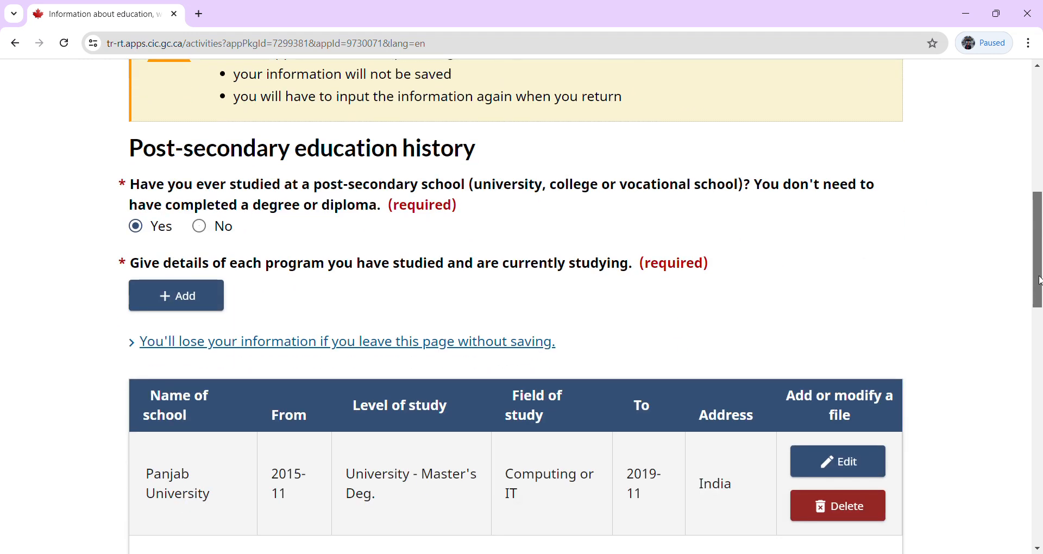
{"action": "left_click_drag", "start_coordinate": [1038, 281], "coordinate": [980, 438]}
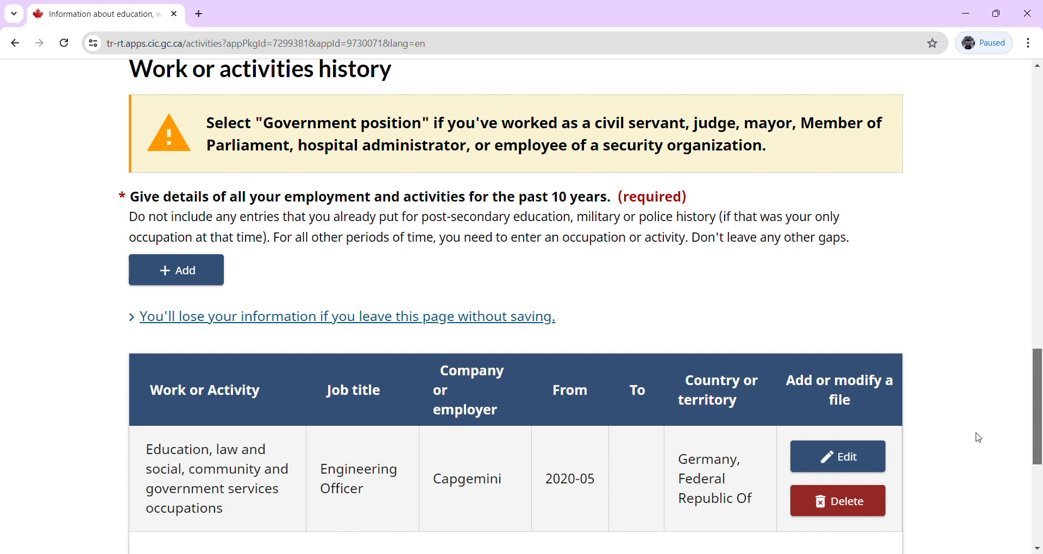
Edit the Engineering Officer entry's start year to 2014, save it, and continue to Travel history.
{"action": "left_click", "coordinate": [844, 458]}
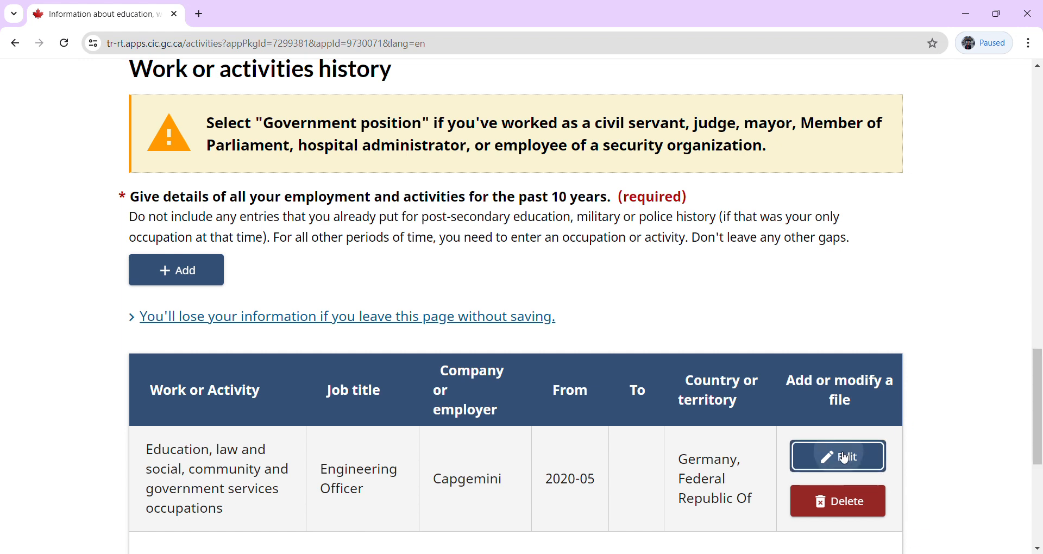
{"action": "left_click", "coordinate": [291, 232]}
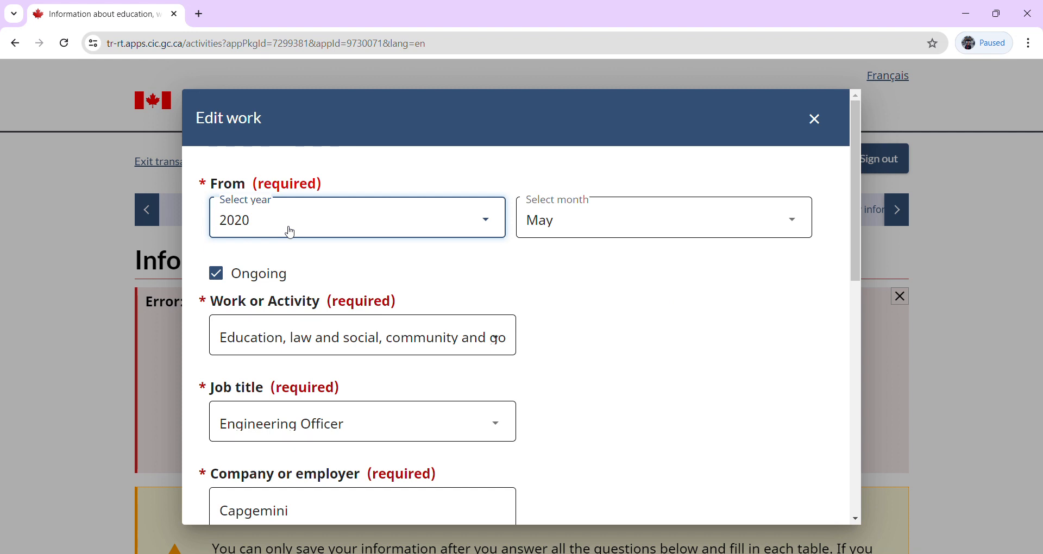
{"action": "type", "text": "2014"}
{"action": "left_click", "coordinate": [858, 399]}
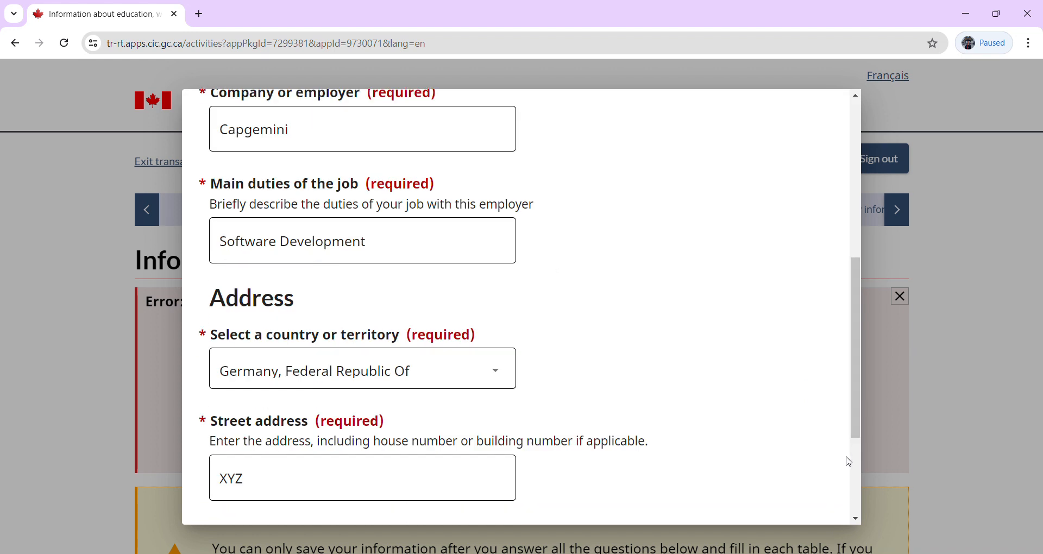
{"action": "scroll", "coordinate": [857, 466], "scroll_direction": "down", "scroll_amount": 3}
{"action": "left_click", "coordinate": [233, 492]}
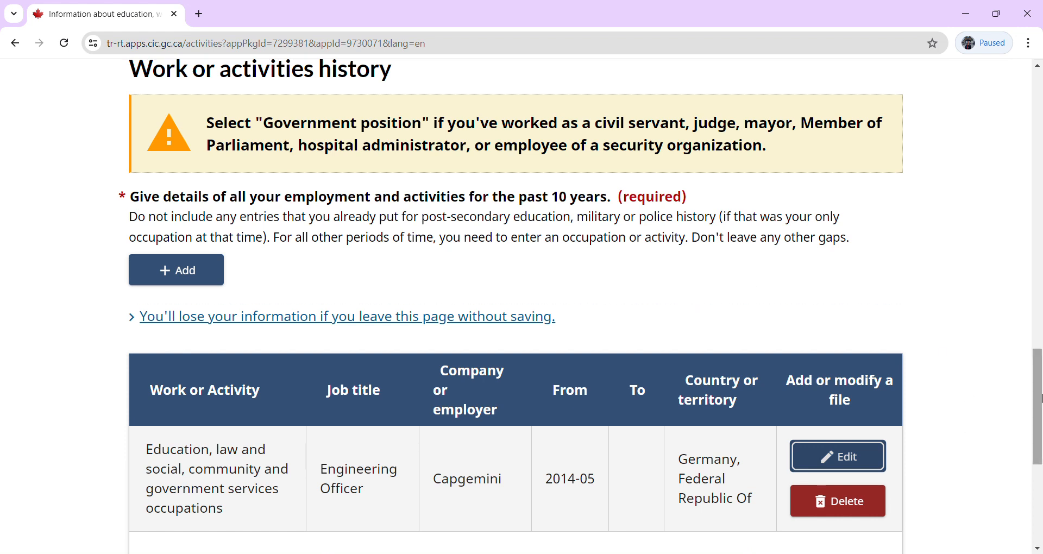
{"action": "left_click", "coordinate": [1036, 488]}
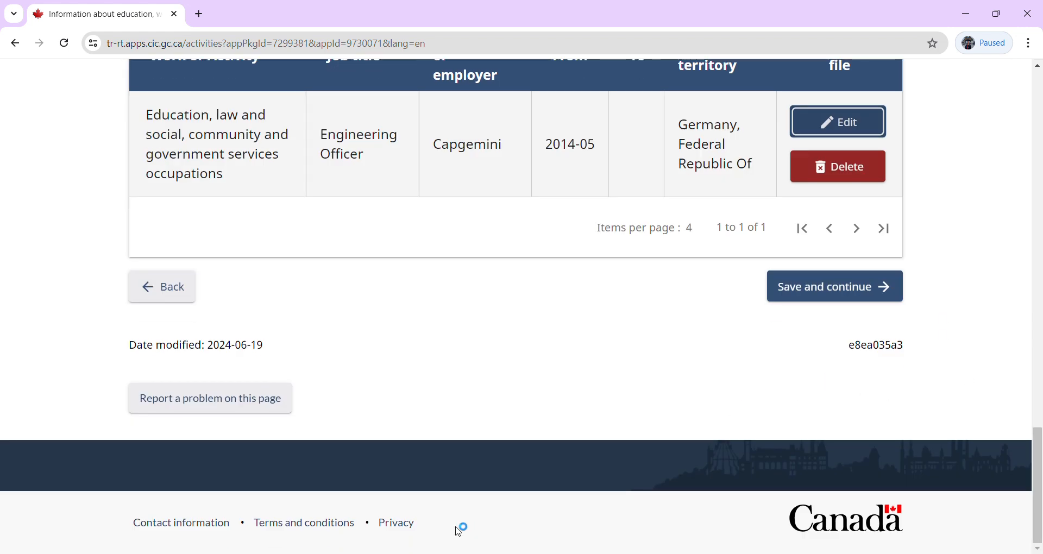
{"action": "left_click", "coordinate": [788, 296]}
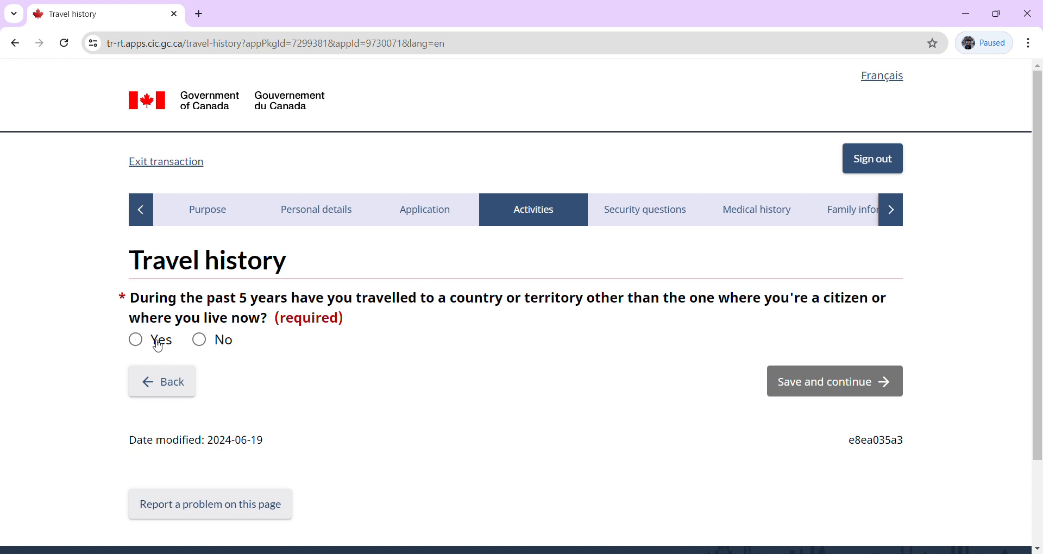
Answer No to travelling in the past 5 years and continue.
{"action": "left_click", "coordinate": [200, 343]}
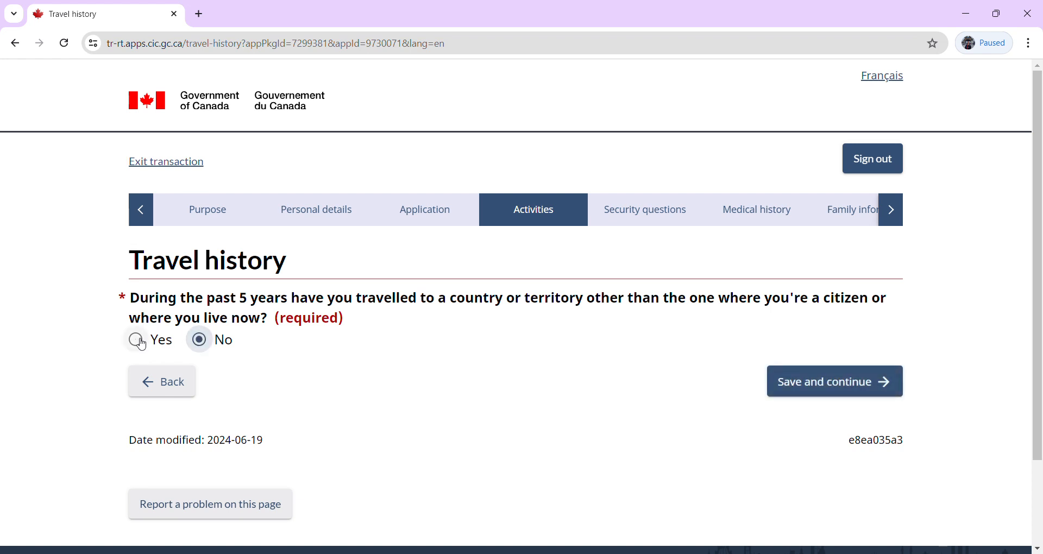
{"action": "left_click", "coordinate": [142, 344]}
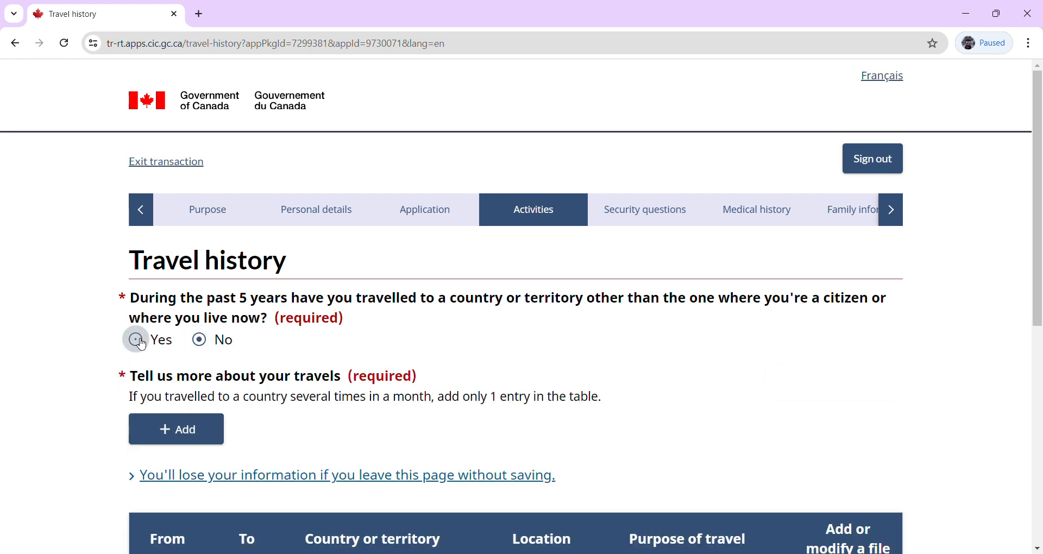
{"action": "left_click", "coordinate": [199, 341]}
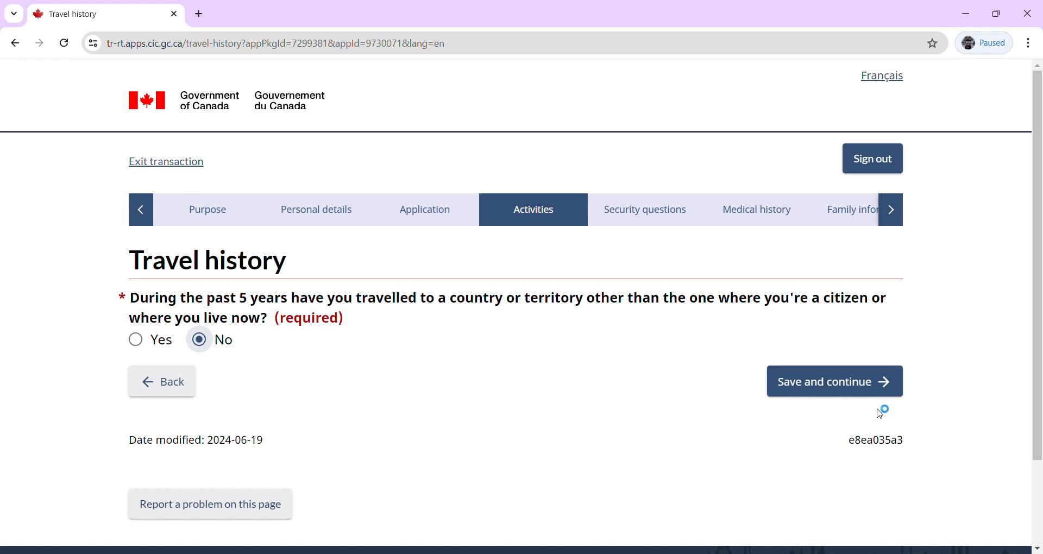
{"action": "left_click", "coordinate": [835, 393]}
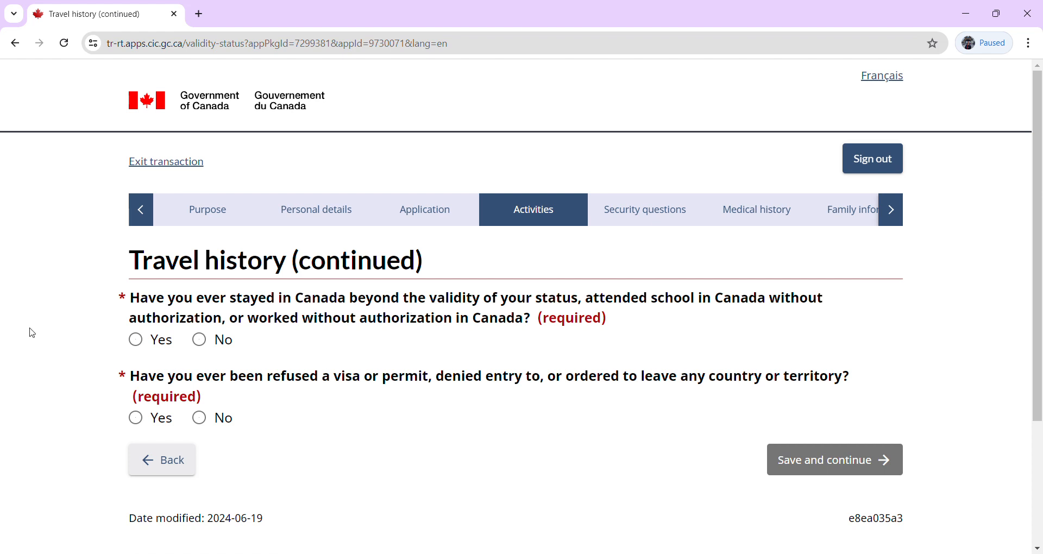
Answer No to overstaying or unauthorized work and to past visa refusal, then continue.
{"action": "left_click", "coordinate": [201, 340]}
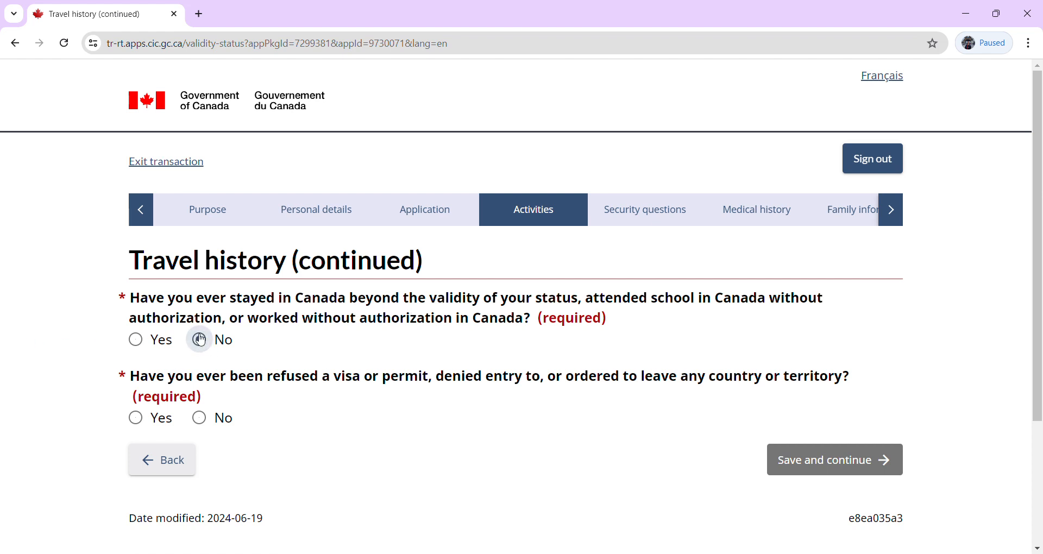
{"action": "left_click", "coordinate": [202, 422]}
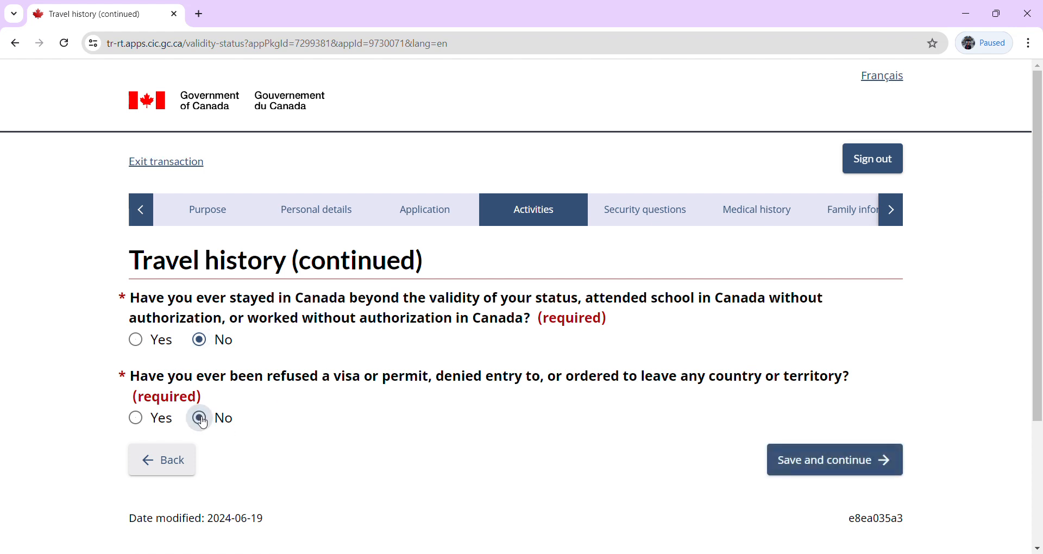
{"action": "left_click", "coordinate": [826, 462]}
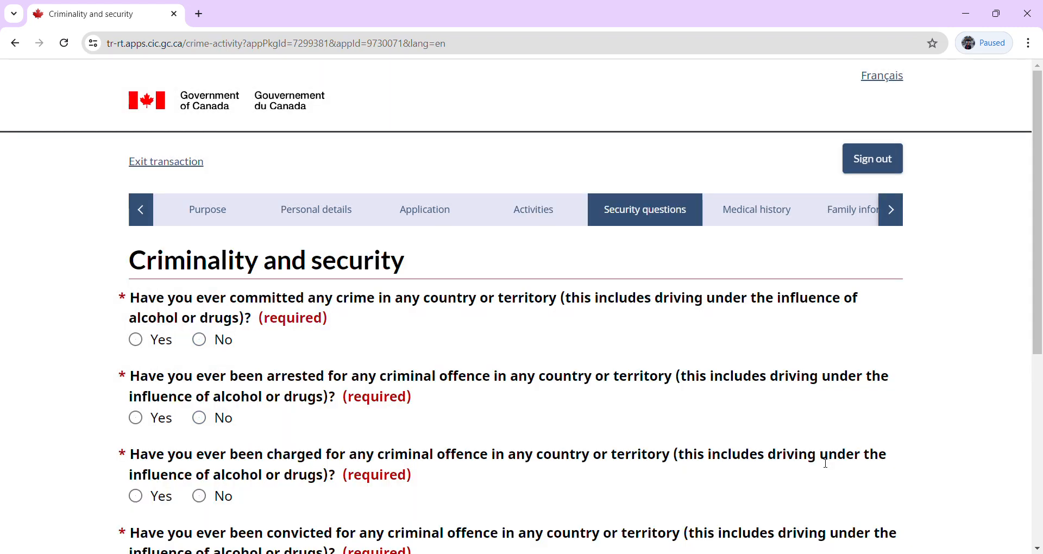
Answer No to committing a crime, being arrested, charged, or convicted, then continue.
{"action": "scroll", "coordinate": [996, 480], "scroll_direction": "down", "scroll_amount": 3}
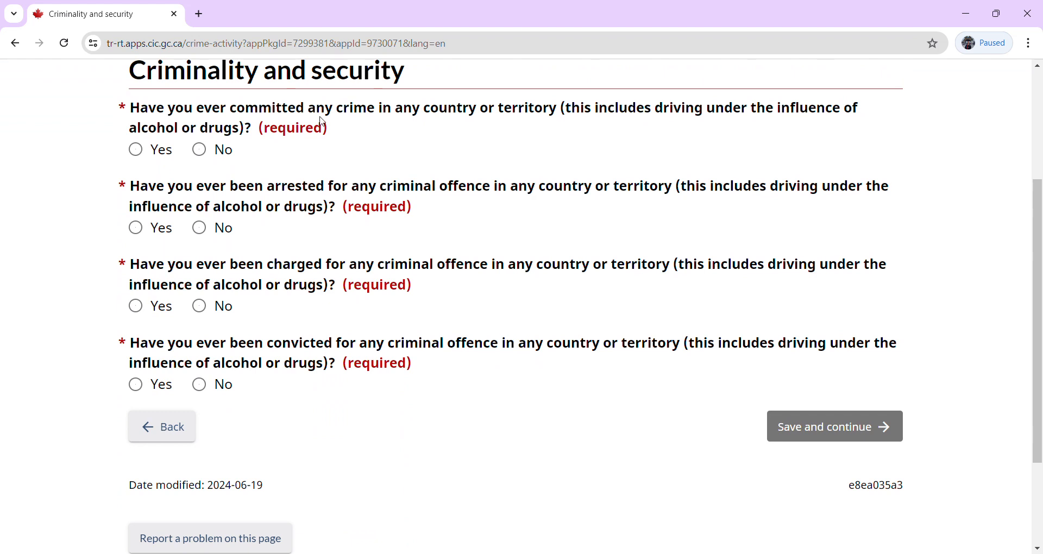
{"action": "left_click", "coordinate": [200, 150]}
{"action": "left_click", "coordinate": [200, 228]}
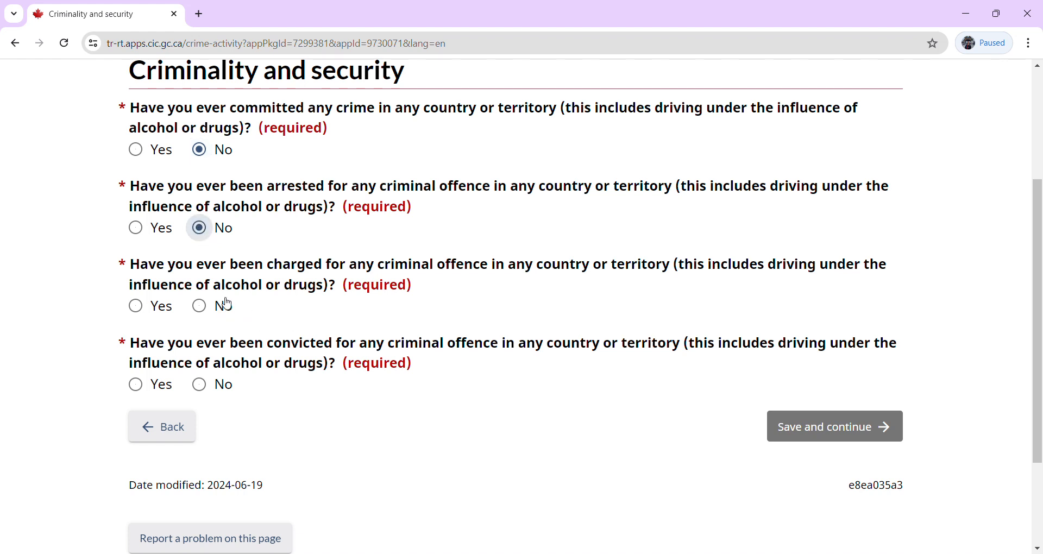
{"action": "left_click", "coordinate": [200, 308]}
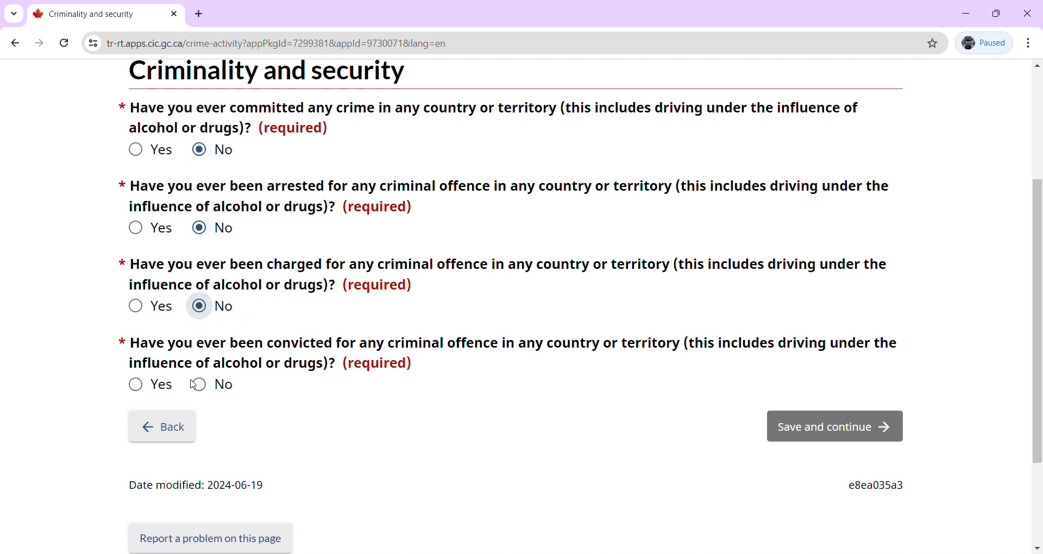
{"action": "left_click", "coordinate": [213, 388]}
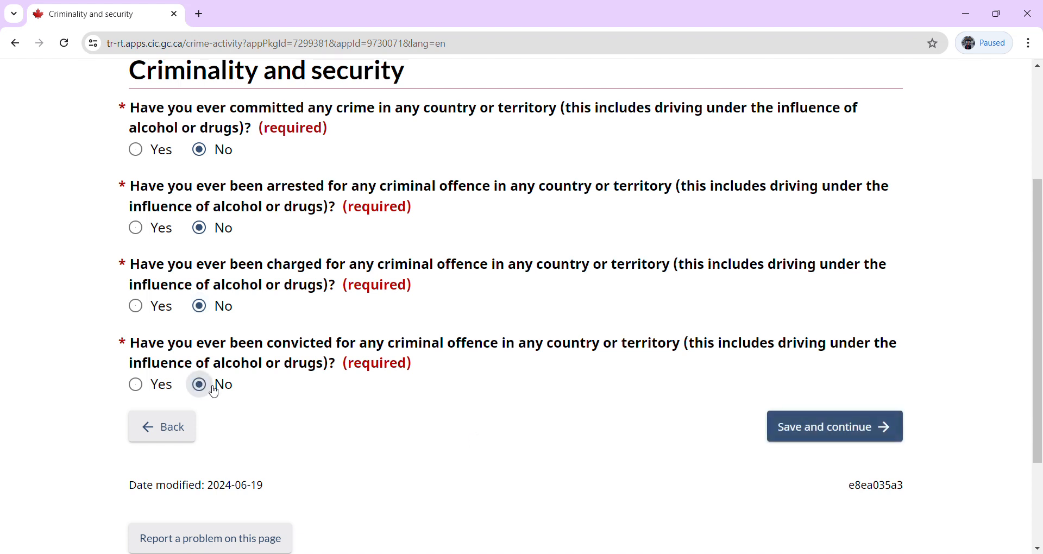
{"action": "left_click", "coordinate": [807, 435]}
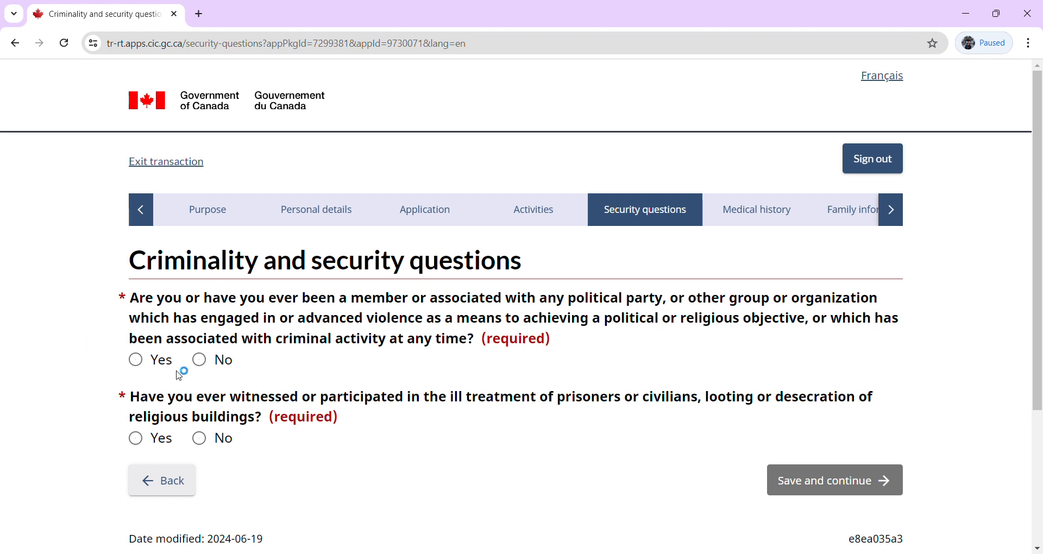
Answer No to violent group membership and ill treatment or looting, then continue.
{"action": "left_click", "coordinate": [200, 364]}
{"action": "left_click", "coordinate": [202, 441]}
{"action": "left_click", "coordinate": [807, 485]}
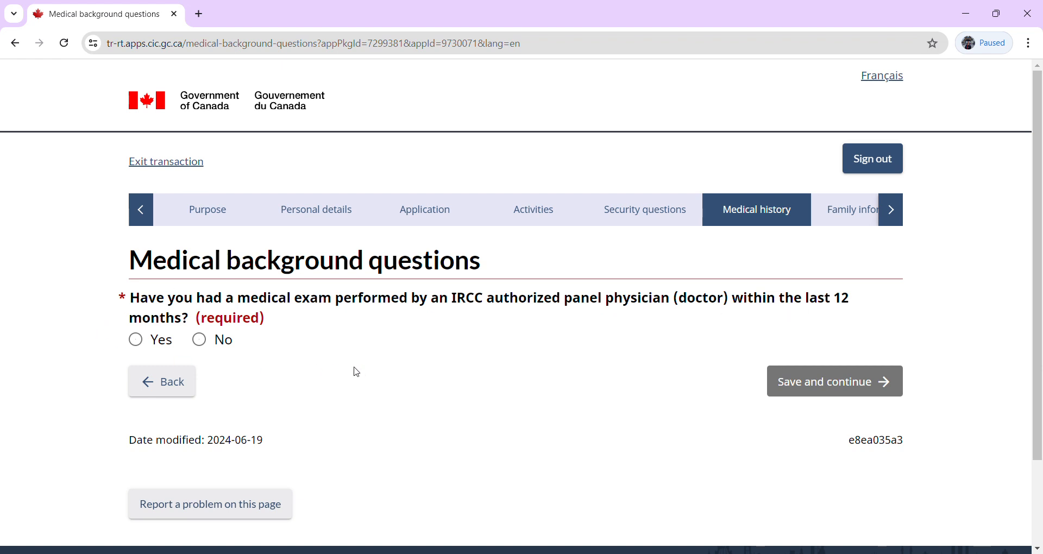
Answer No to a recent panel physician exam and to working in the listed jobs, then continue.
{"action": "left_click", "coordinate": [202, 348]}
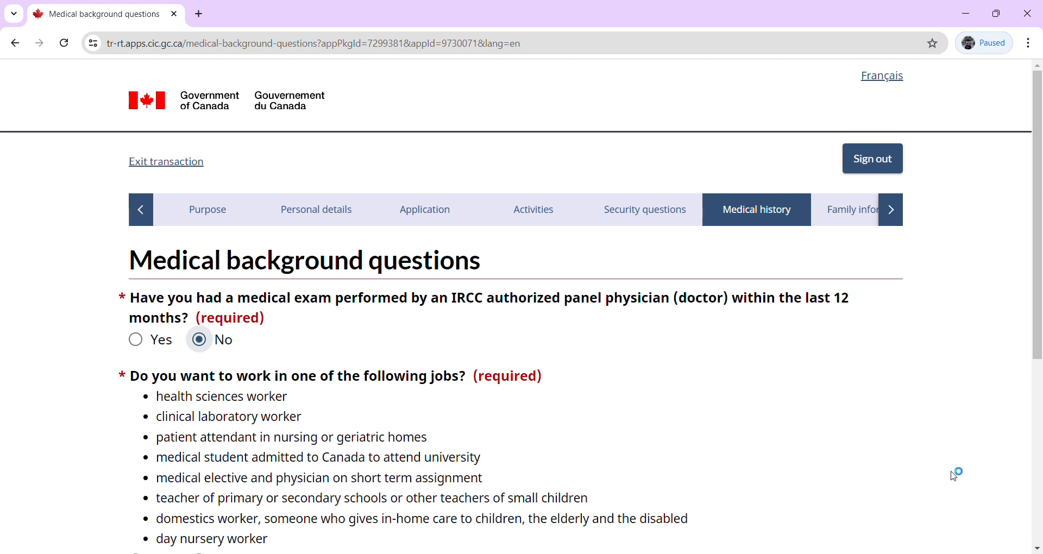
{"action": "left_click_drag", "start_coordinate": [1038, 353], "coordinate": [1040, 423]}
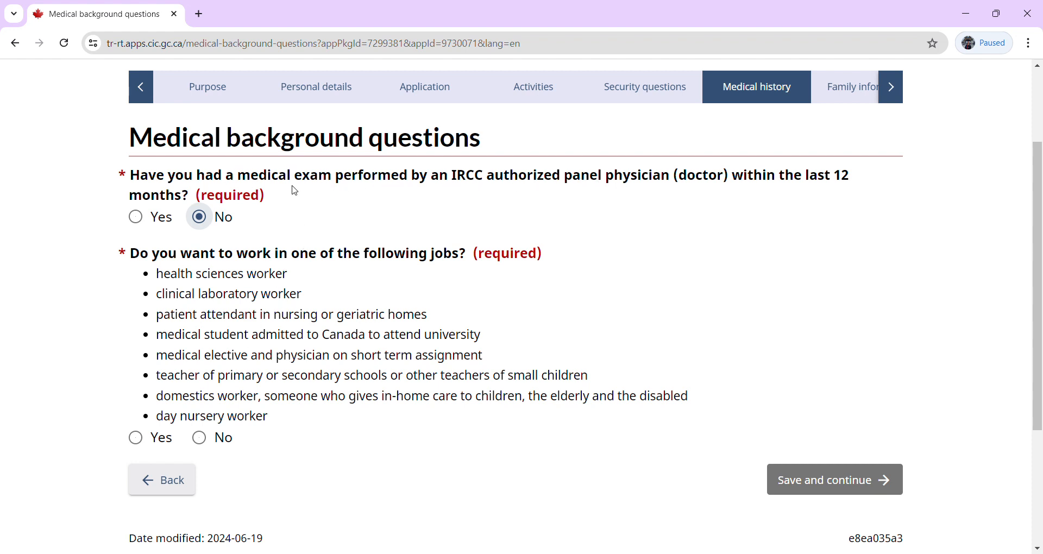
{"action": "left_click", "coordinate": [211, 445]}
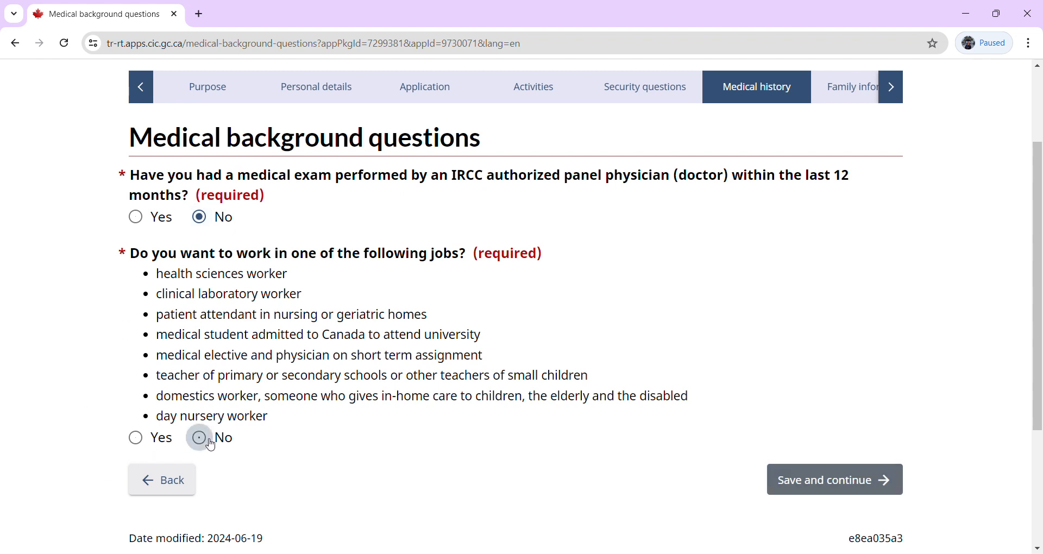
{"action": "left_click", "coordinate": [813, 484]}
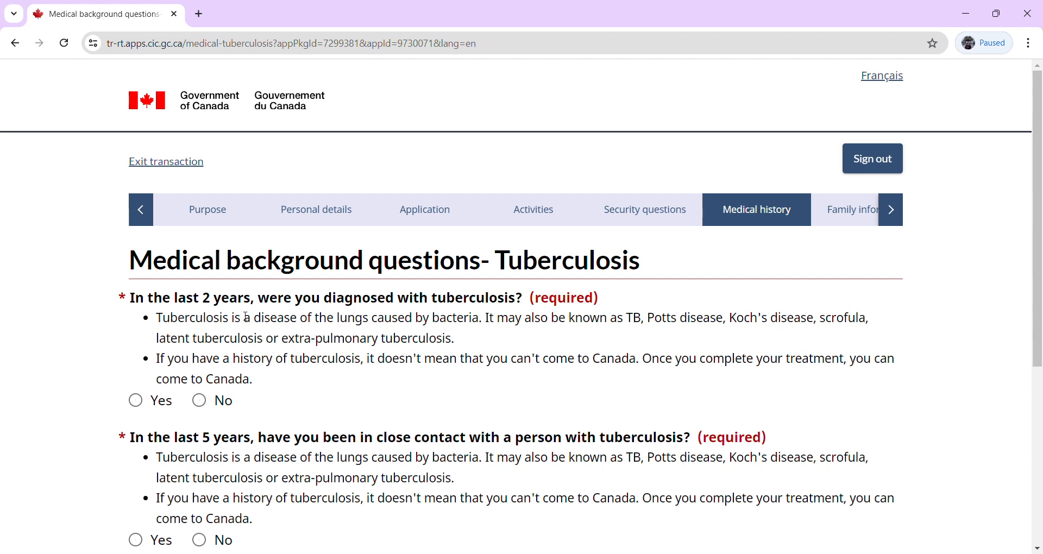
Answer No to tuberculosis diagnosis and close tuberculosis contact, then continue.
{"action": "left_click", "coordinate": [199, 401]}
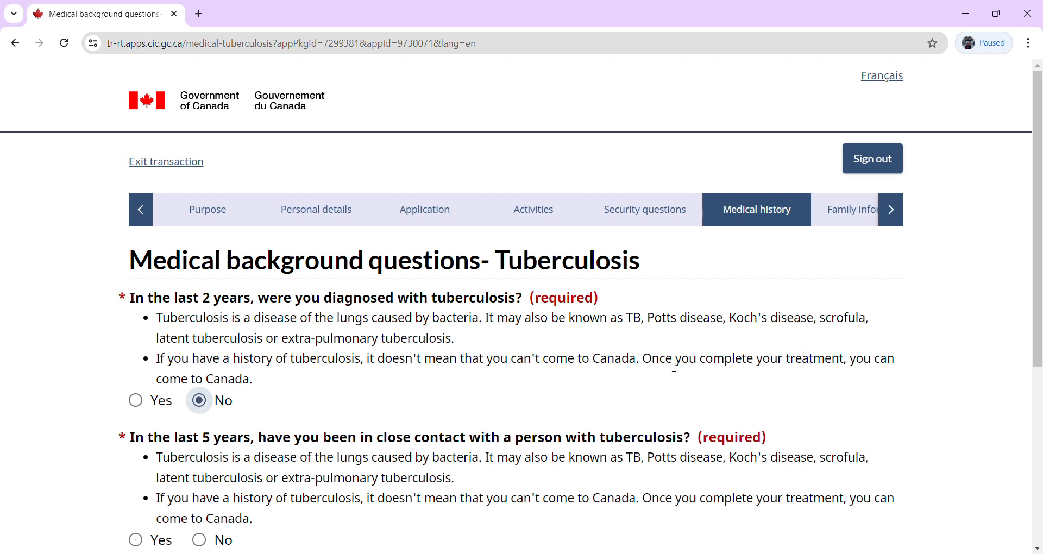
{"action": "left_click_drag", "start_coordinate": [1038, 334], "coordinate": [1038, 423]}
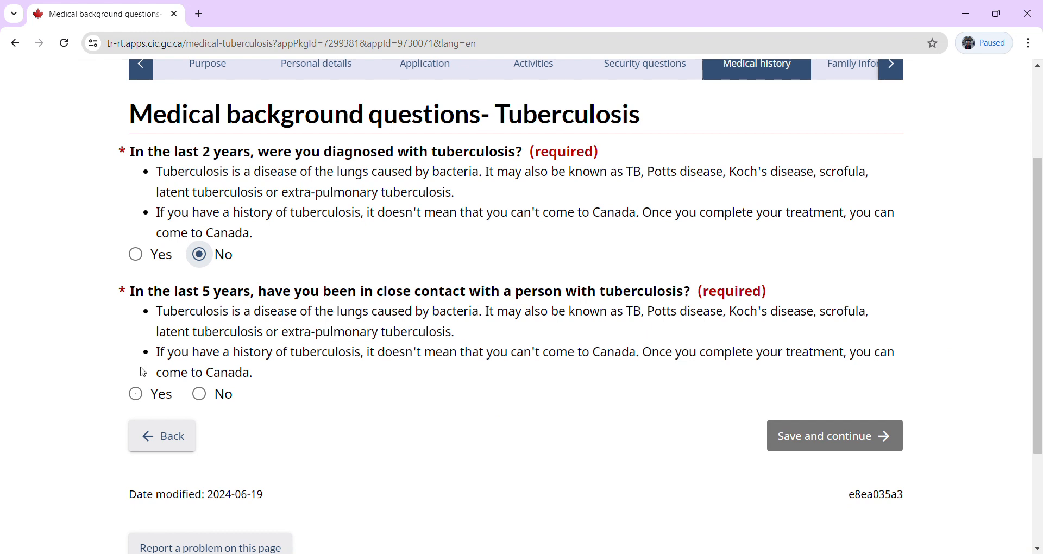
{"action": "left_click", "coordinate": [200, 395]}
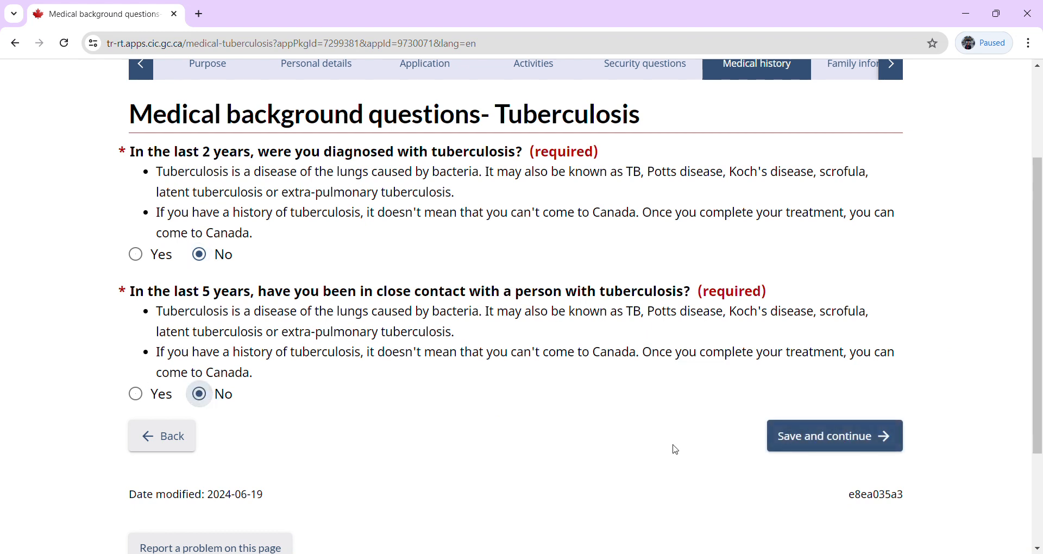
{"action": "left_click", "coordinate": [831, 441]}
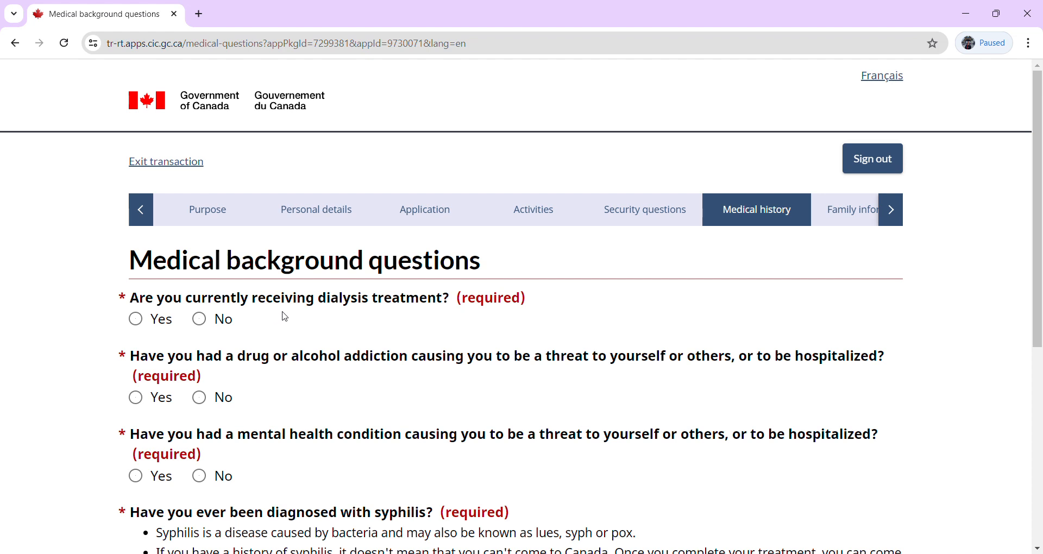
Mark No for dialysis, drug or alcohol addiction, dangerous mental health condition and syphilis, then continue.
{"action": "left_click", "coordinate": [201, 324]}
{"action": "left_click", "coordinate": [200, 399]}
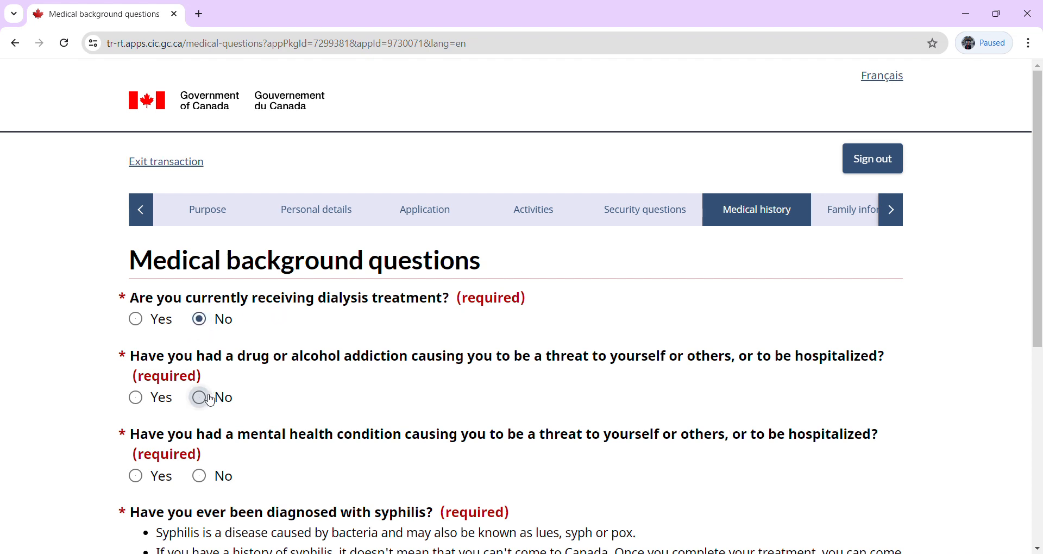
{"action": "left_click", "coordinate": [204, 476]}
{"action": "scroll", "coordinate": [1040, 334], "scroll_direction": "down", "scroll_amount": 4}
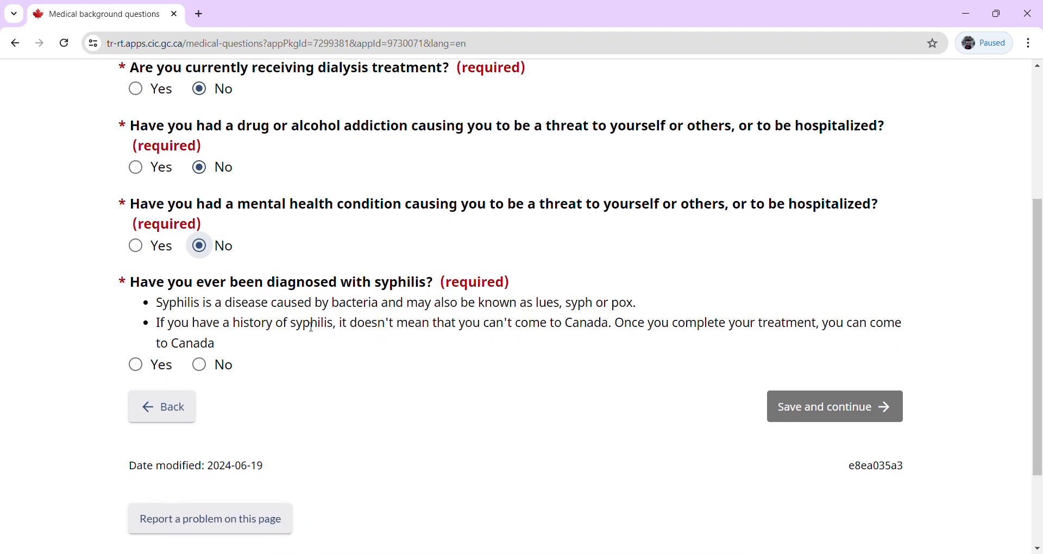
{"action": "left_click", "coordinate": [200, 365]}
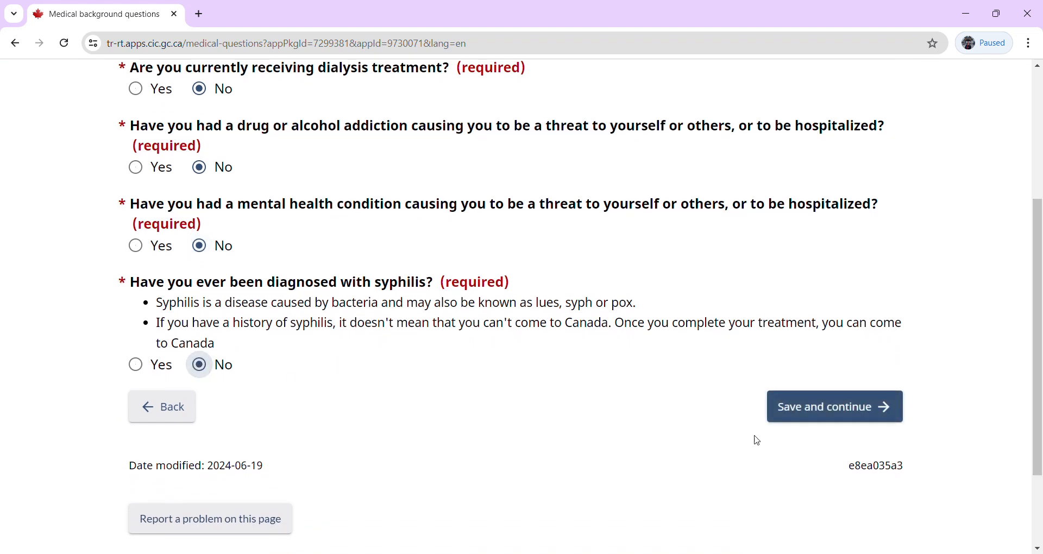
{"action": "left_click", "coordinate": [889, 409]}
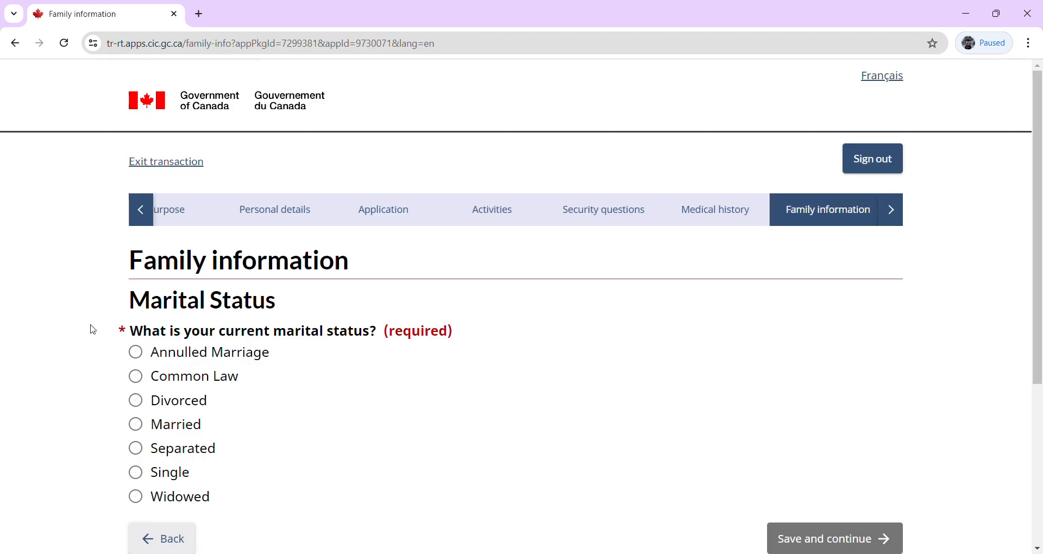
Set marital status to Married with marriage date 12 October 2017 and enter the spouse's surname.
{"action": "left_click", "coordinate": [137, 428]}
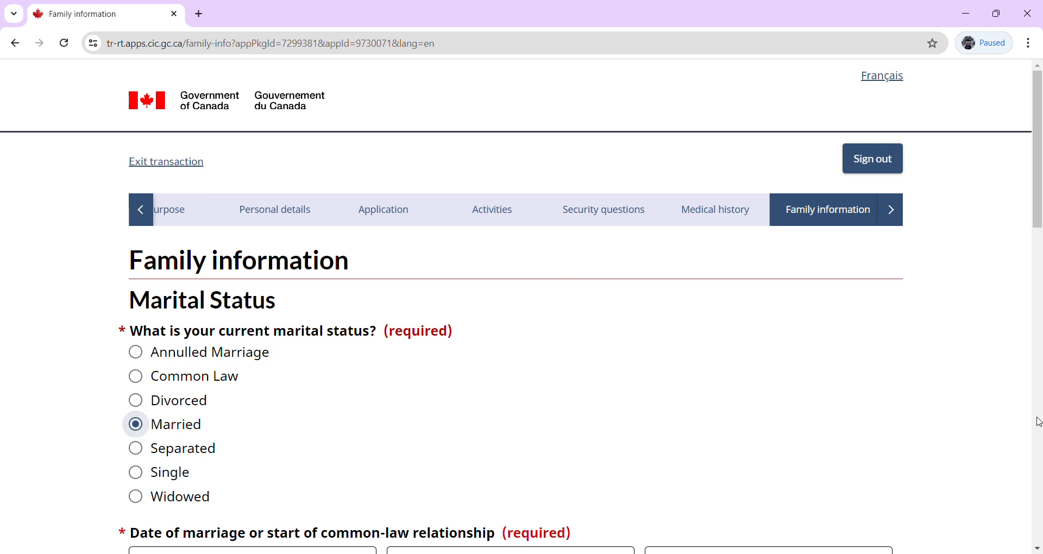
{"action": "left_click_drag", "start_coordinate": [1039, 204], "coordinate": [1033, 304]}
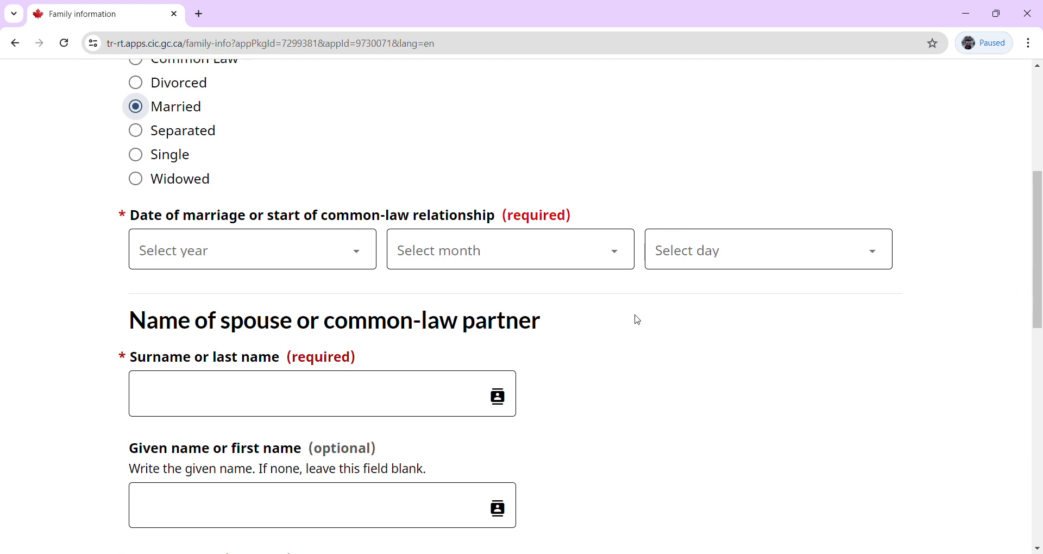
{"action": "left_click", "coordinate": [227, 259]}
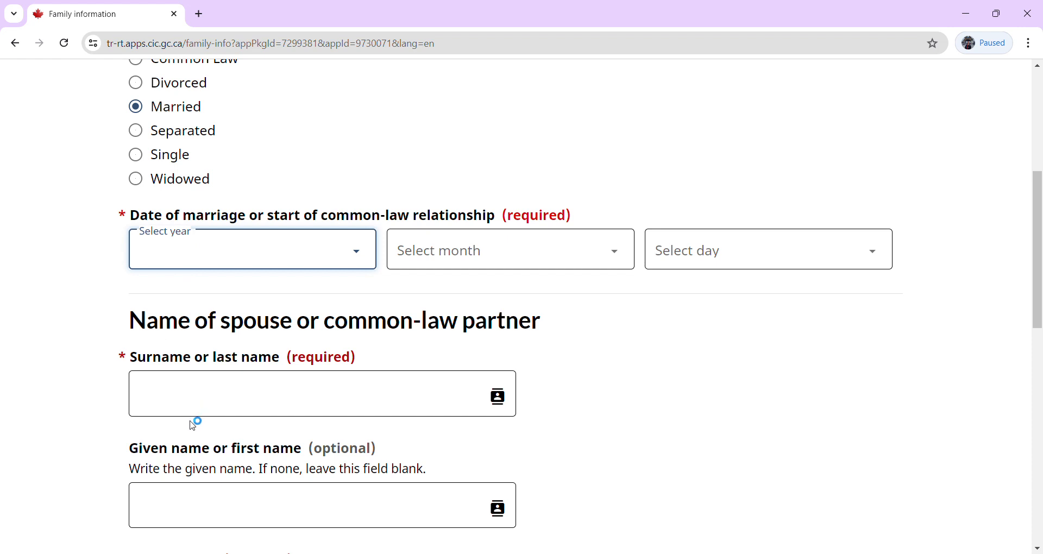
{"action": "type", "text": "2017"}
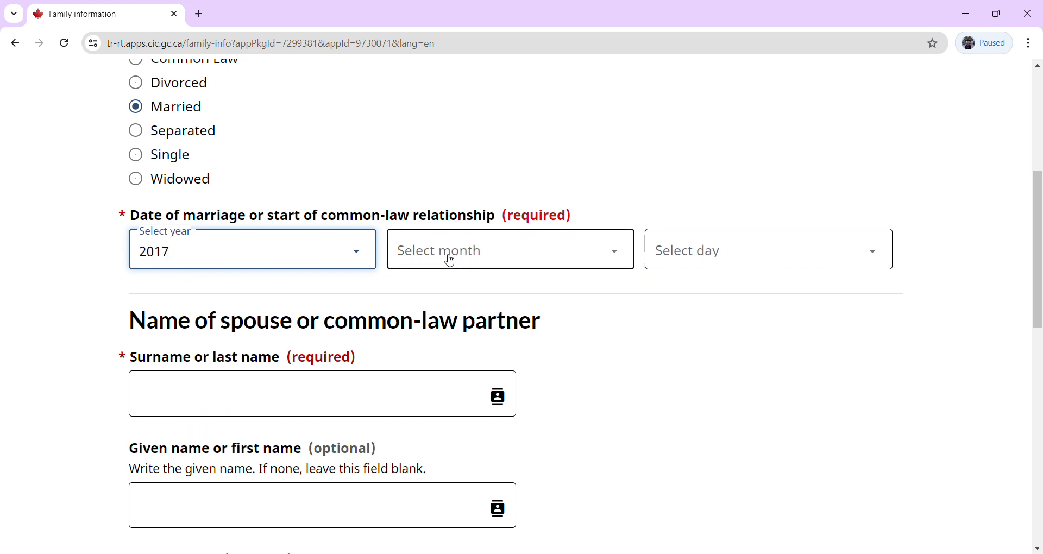
{"action": "left_click", "coordinate": [447, 256]}
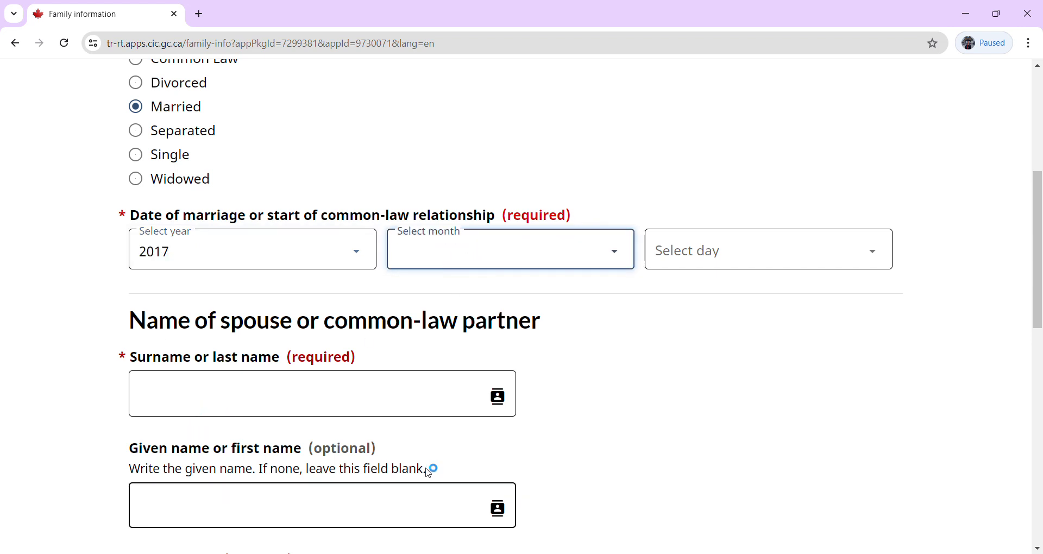
{"action": "type", "text": "October"}
{"action": "left_click", "coordinate": [715, 259]}
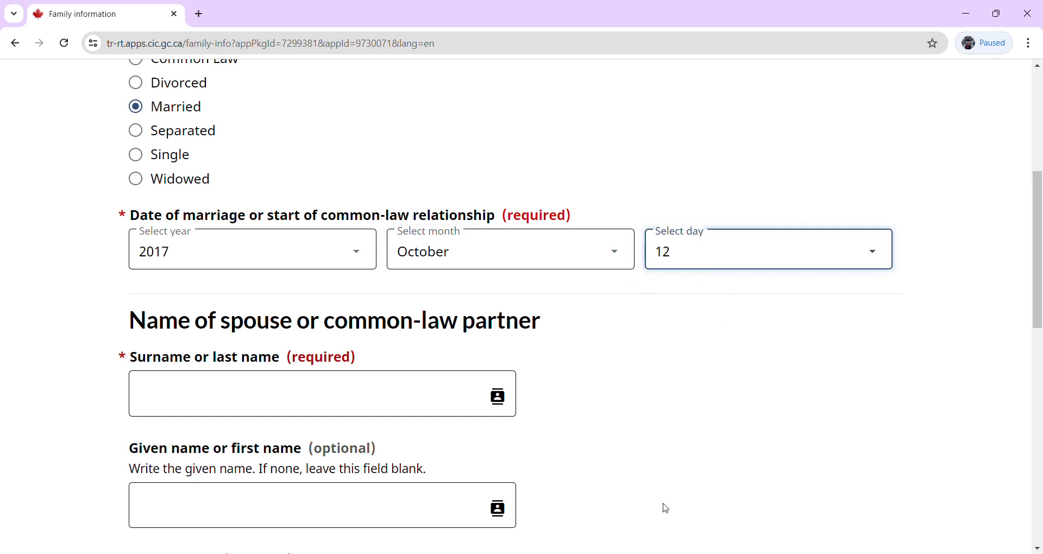
{"action": "left_click", "coordinate": [15, 403]}
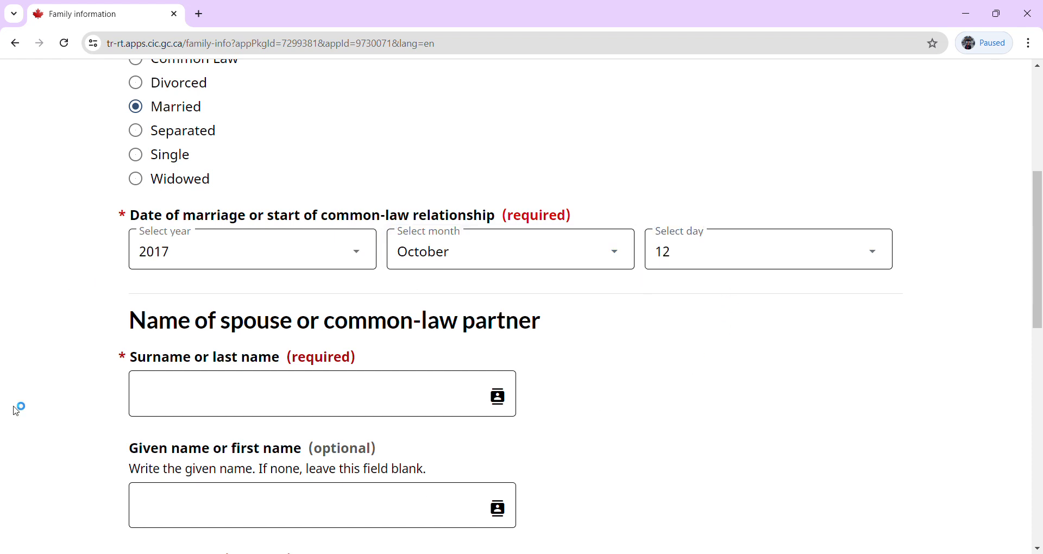
{"action": "left_click", "coordinate": [197, 392]}
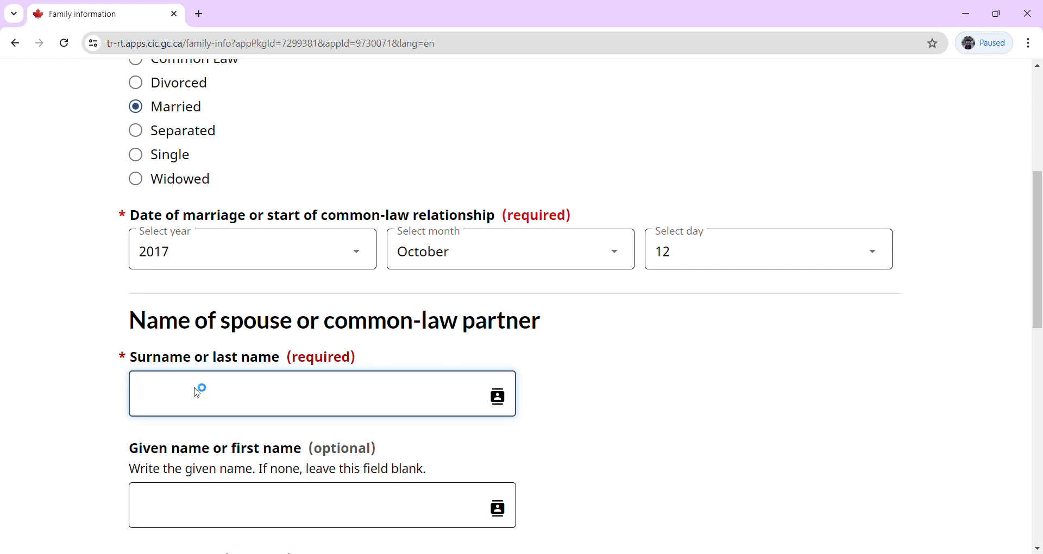
{"action": "type", "text": "AAA"}
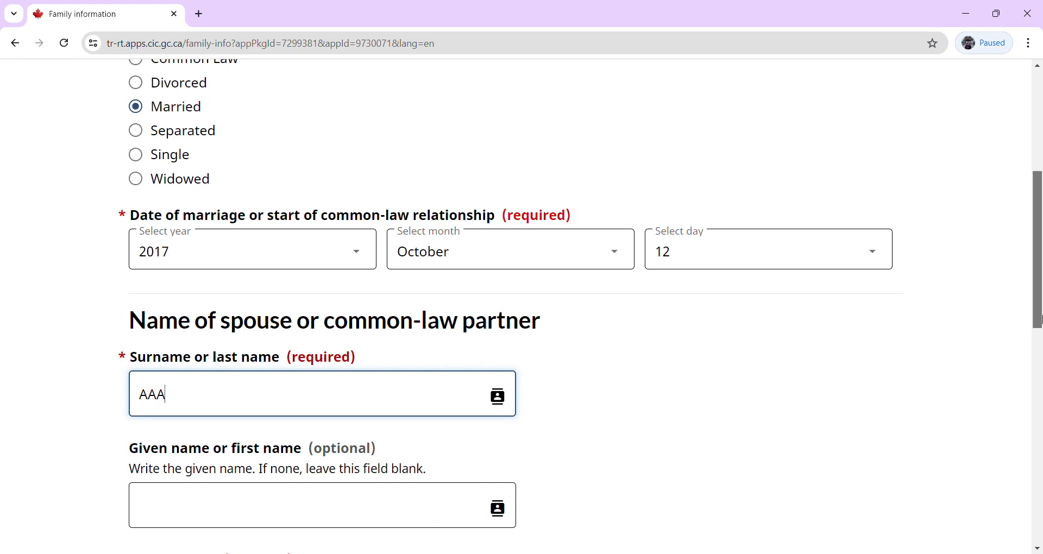
{"action": "left_click_drag", "start_coordinate": [1040, 314], "coordinate": [1040, 401]}
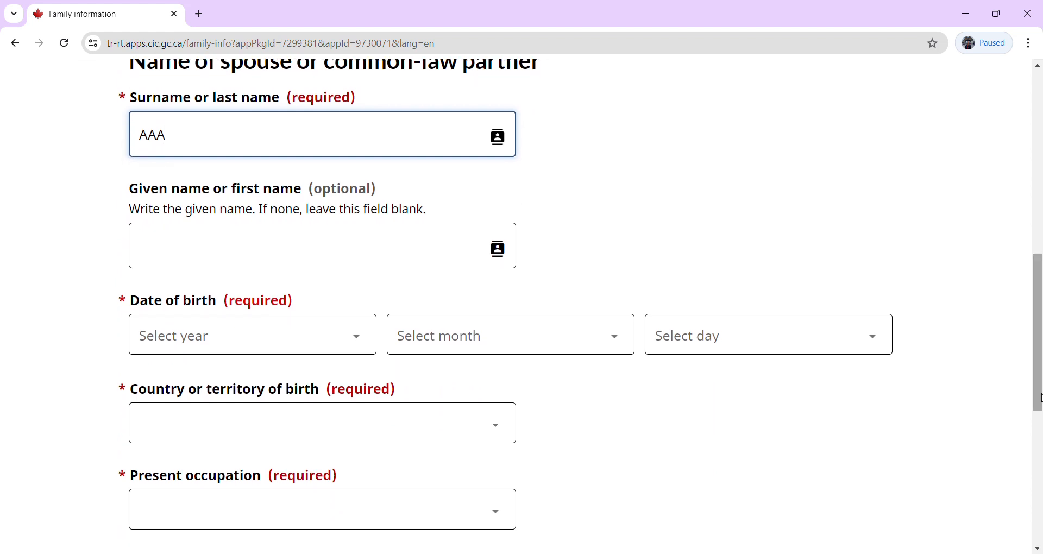
{"action": "left_click", "coordinate": [267, 353]}
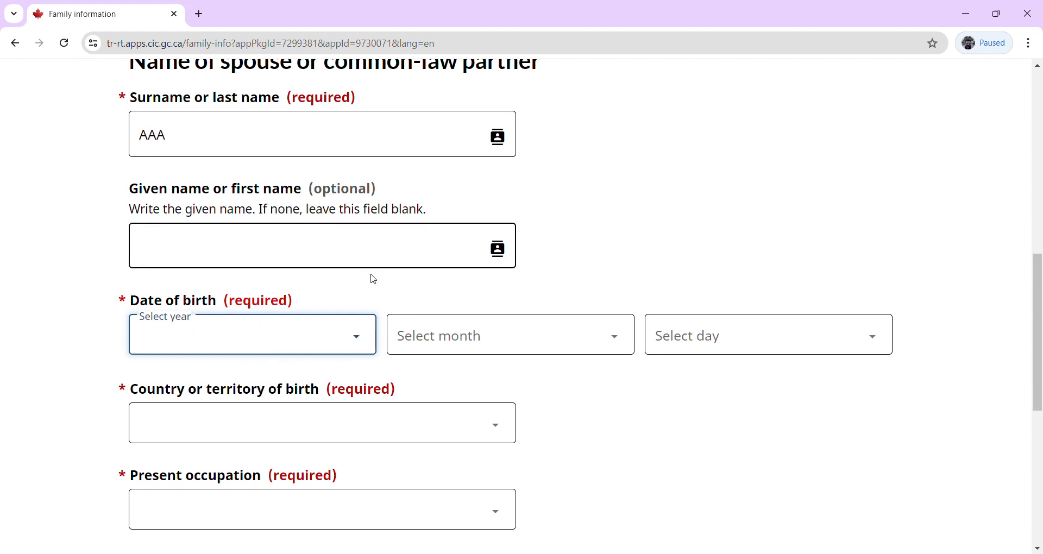
{"action": "type", "text": "1982"}
{"action": "left_click", "coordinate": [408, 352]}
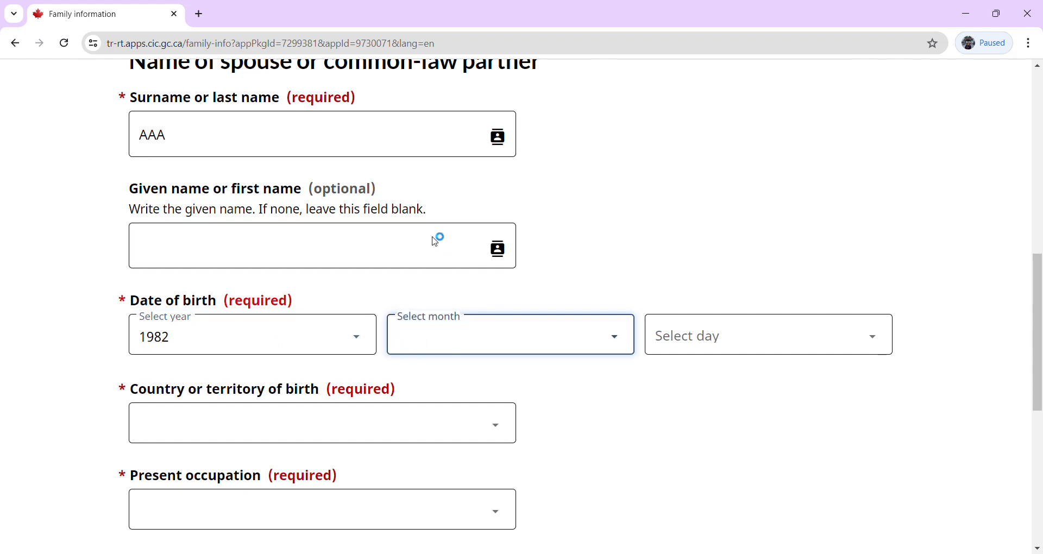
{"action": "type", "text": "August"}
{"action": "left_click", "coordinate": [701, 340]}
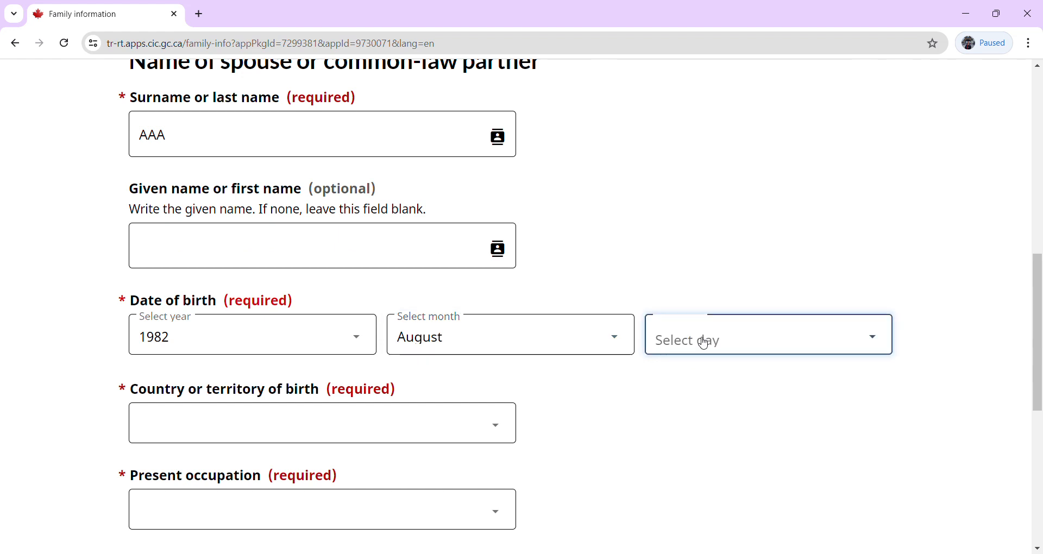
{"action": "type", "text": "12"}
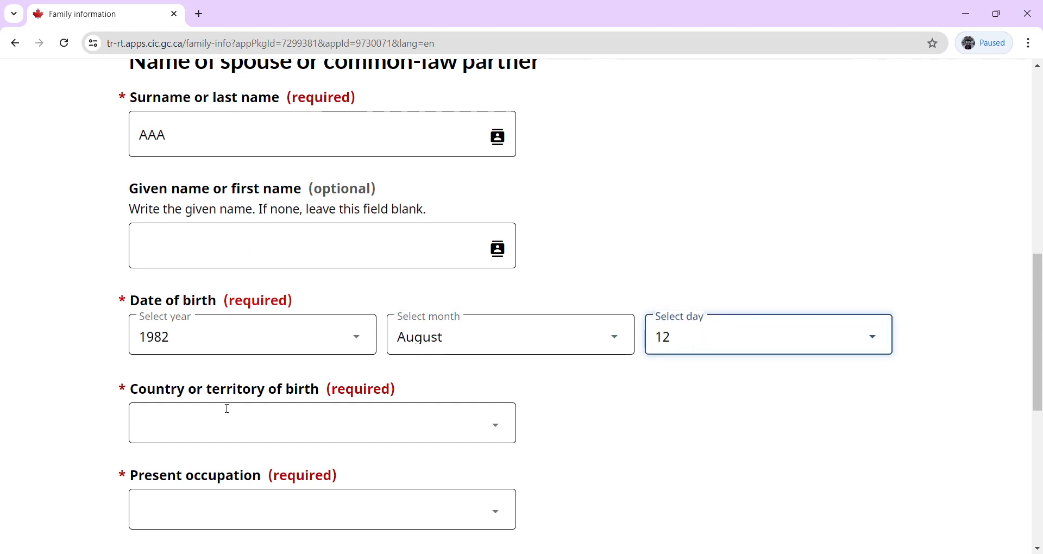
{"action": "left_click", "coordinate": [319, 435]}
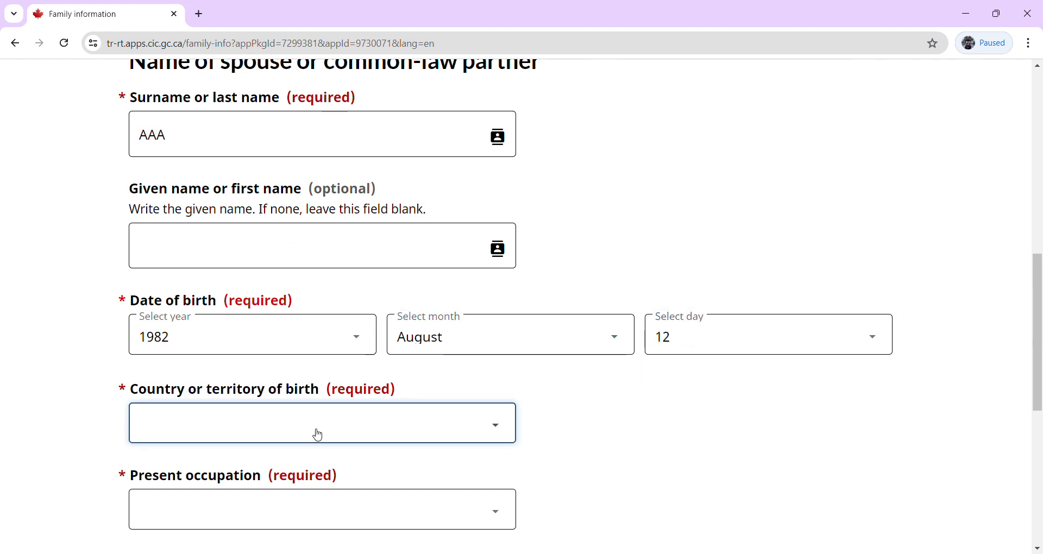
{"action": "type", "text": "India"}
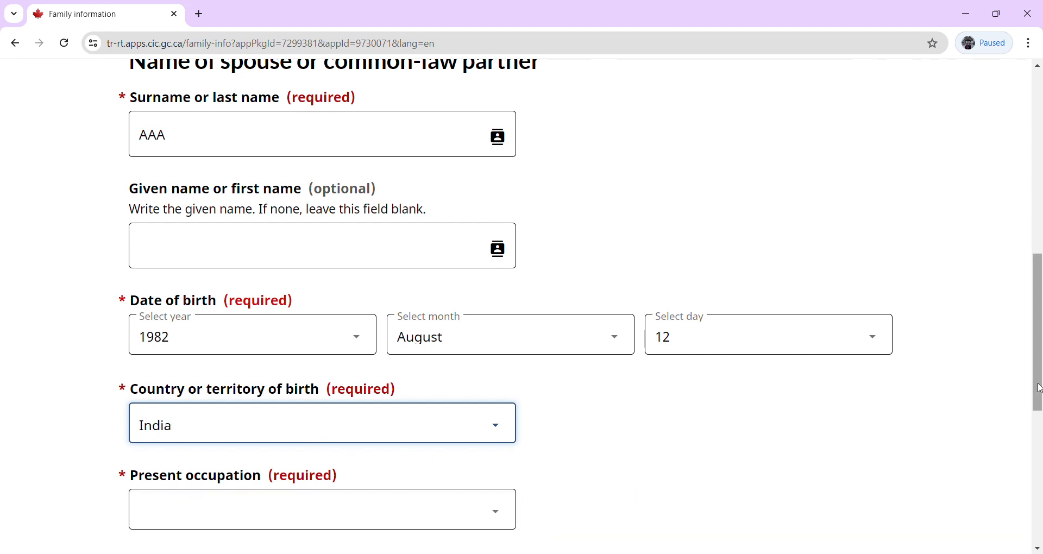
Choose Management occupations, answer Yes to same address and accompanying to Canada, then continue.
{"action": "left_click_drag", "start_coordinate": [1039, 392], "coordinate": [1040, 478]}
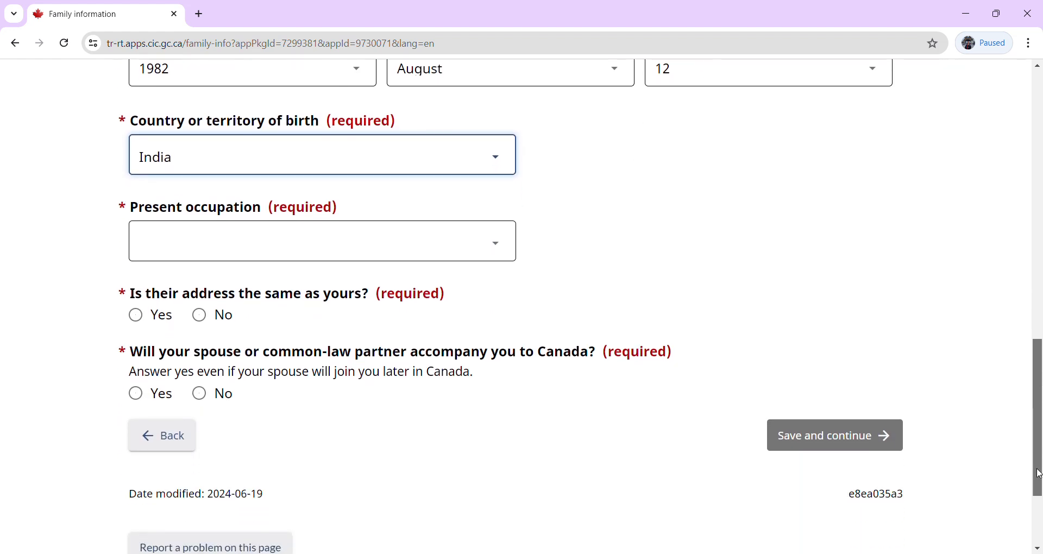
{"action": "left_click", "coordinate": [275, 254]}
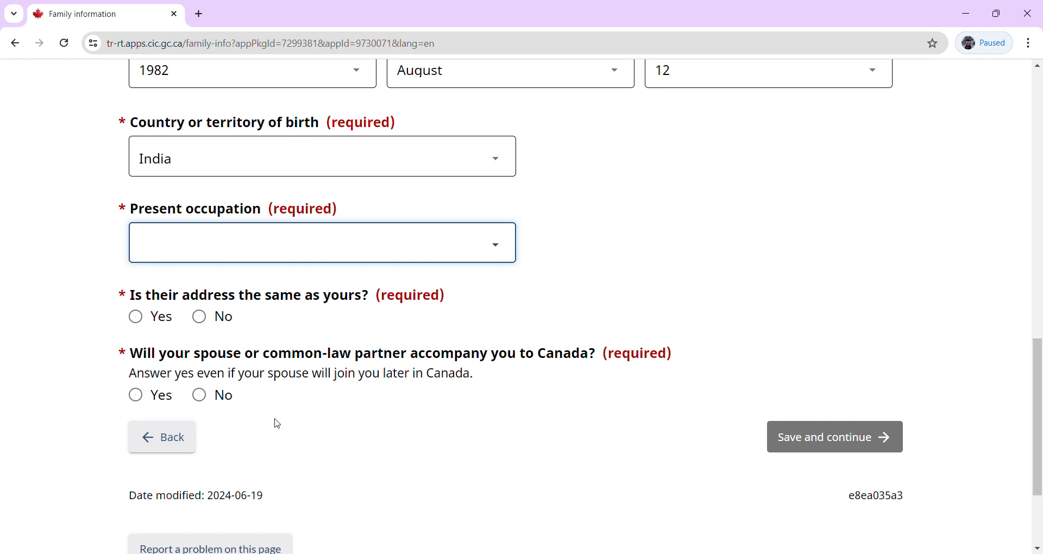
{"action": "key", "text": "Down"}
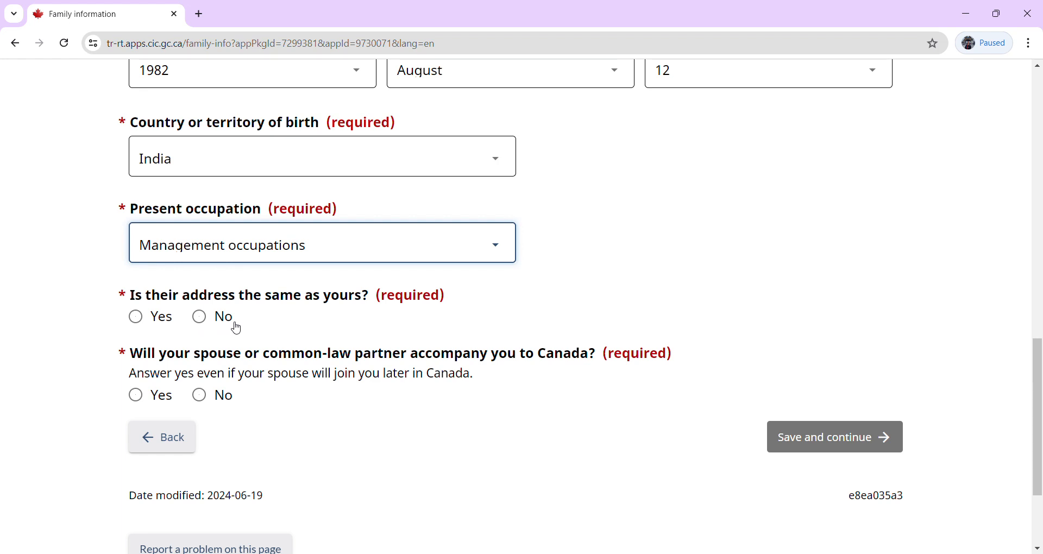
{"action": "left_click", "coordinate": [137, 317]}
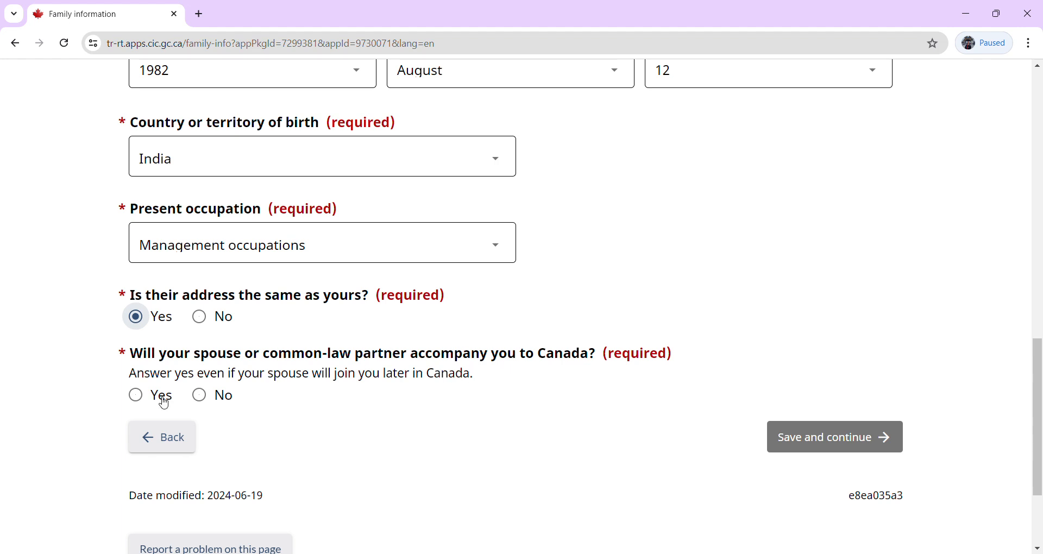
{"action": "left_click", "coordinate": [140, 396]}
{"action": "left_click", "coordinate": [862, 438]}
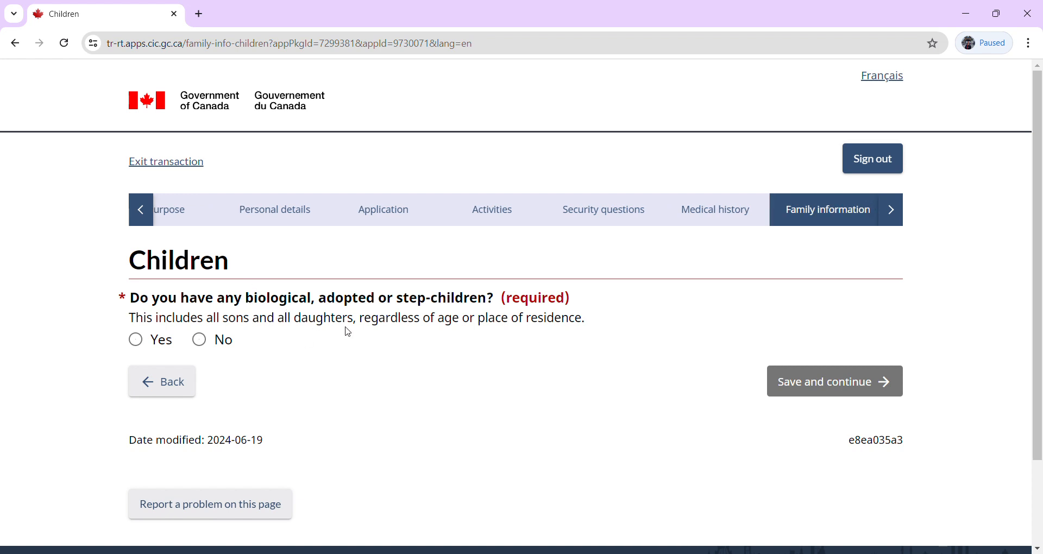
Answer No for children, tick the acknowledgement, and save to reach the parents page.
{"action": "left_click", "coordinate": [200, 341]}
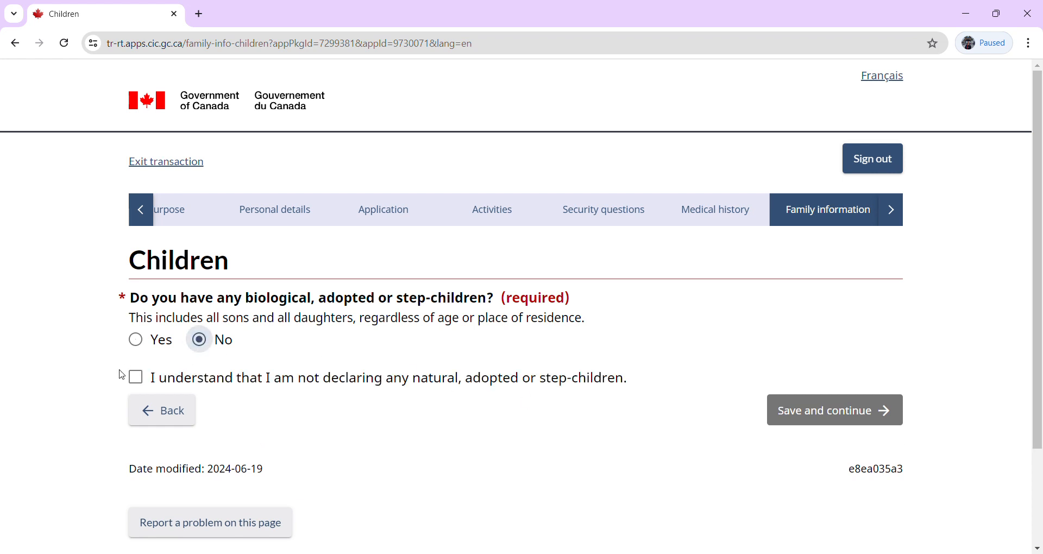
{"action": "left_click", "coordinate": [136, 378]}
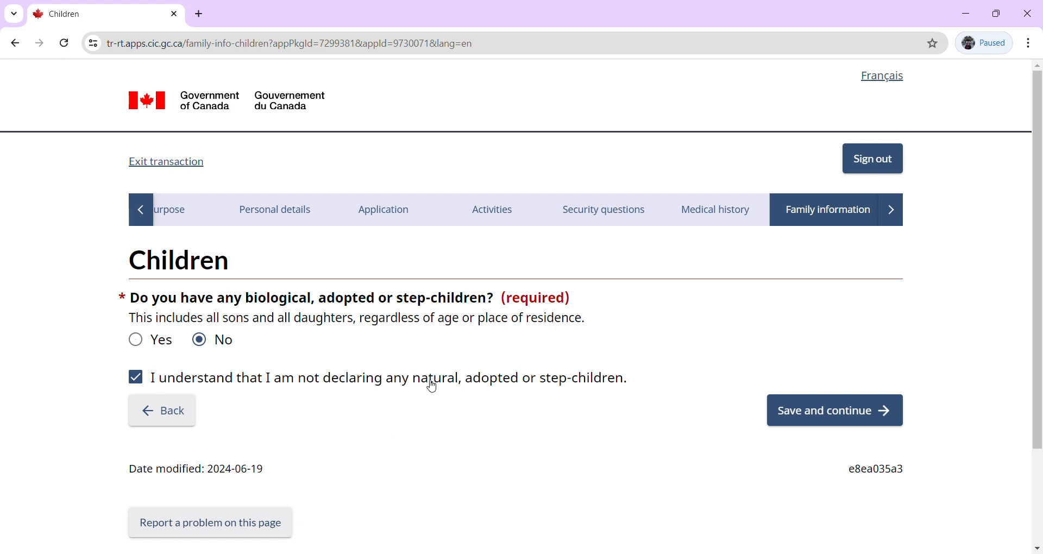
{"action": "left_click", "coordinate": [819, 422]}
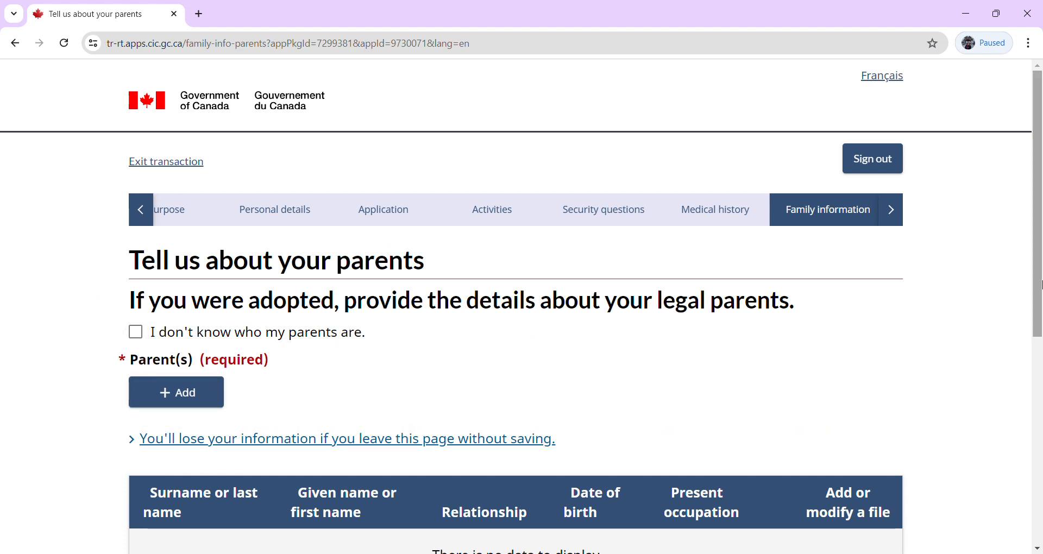
Scroll down the parents page and add a new entry under Parent(s).
{"action": "left_click_drag", "start_coordinate": [1038, 290], "coordinate": [1036, 413]}
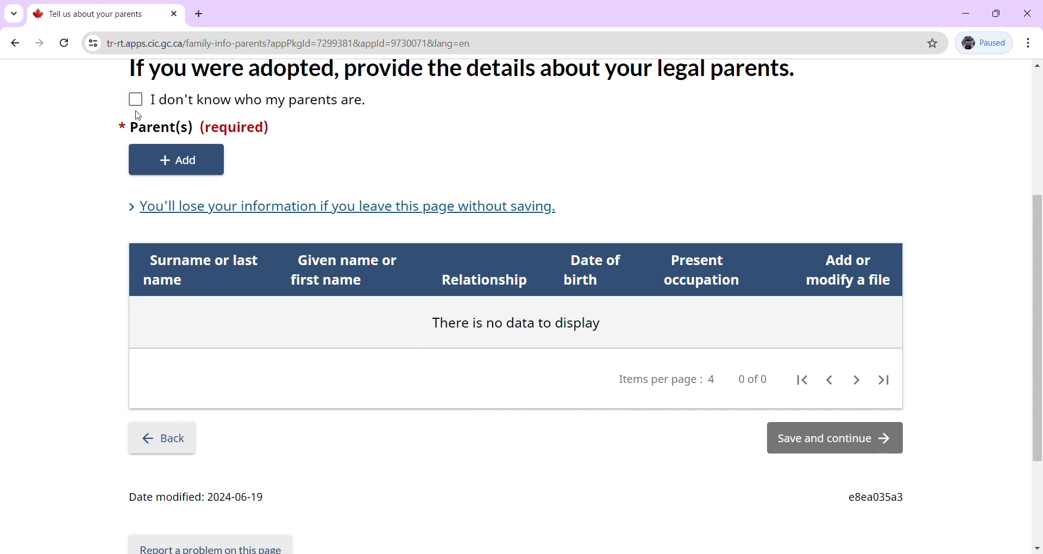
{"action": "left_click", "coordinate": [171, 173]}
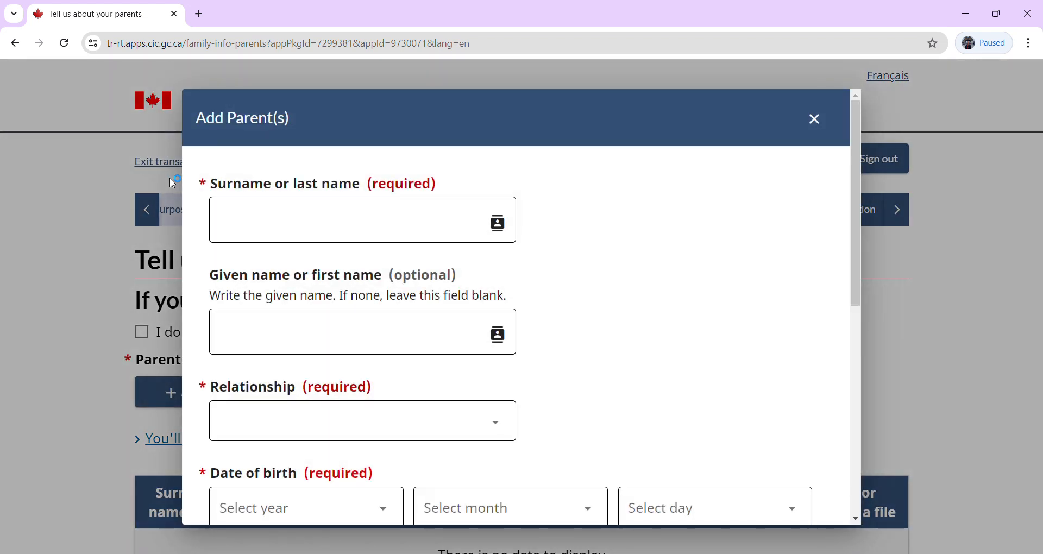
Enter the parent's surname and given name and set the relationship to Mother.
{"action": "left_click", "coordinate": [283, 213]}
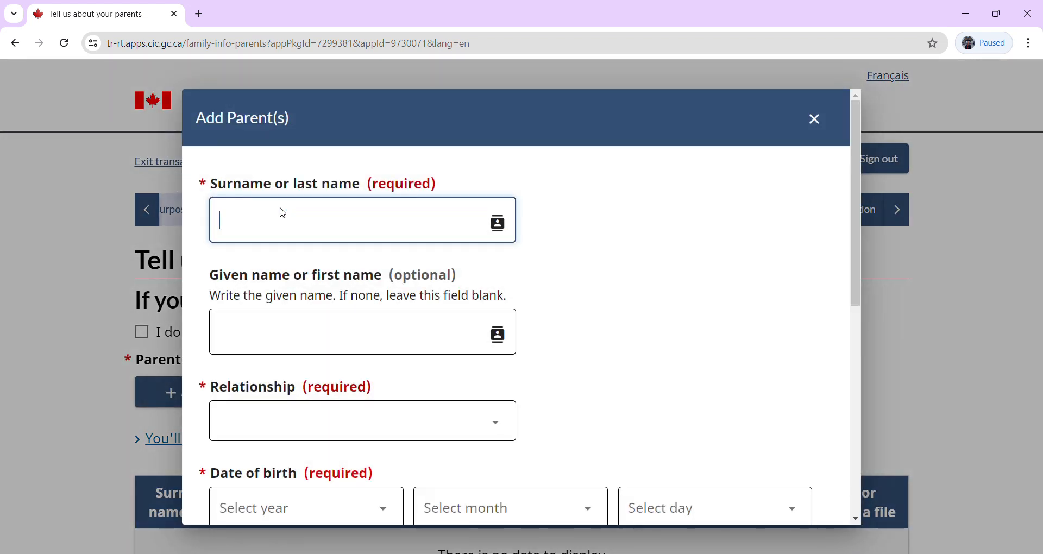
{"action": "key", "text": "Tab"}
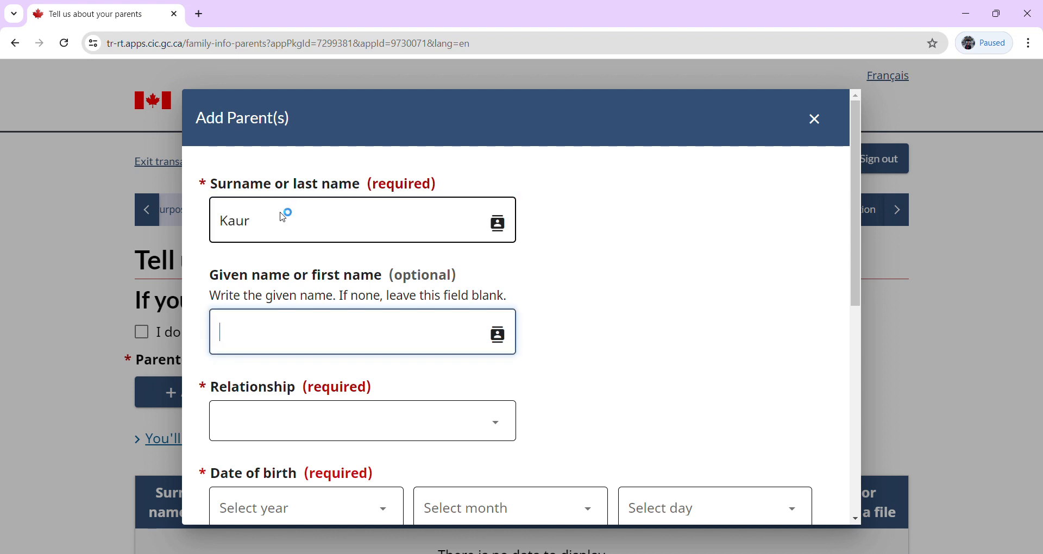
{"action": "left_click", "coordinate": [344, 426]}
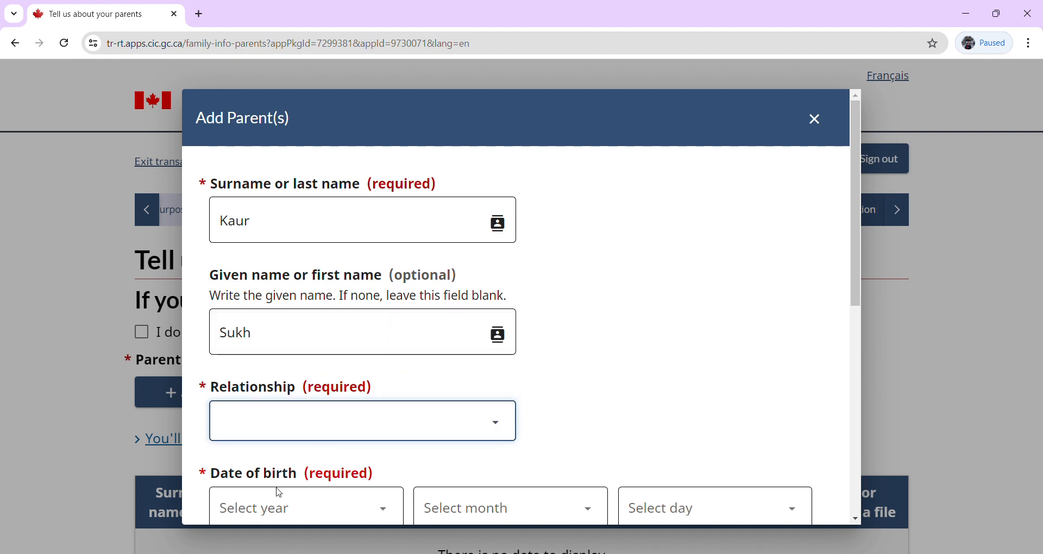
{"action": "key", "text": "m"}
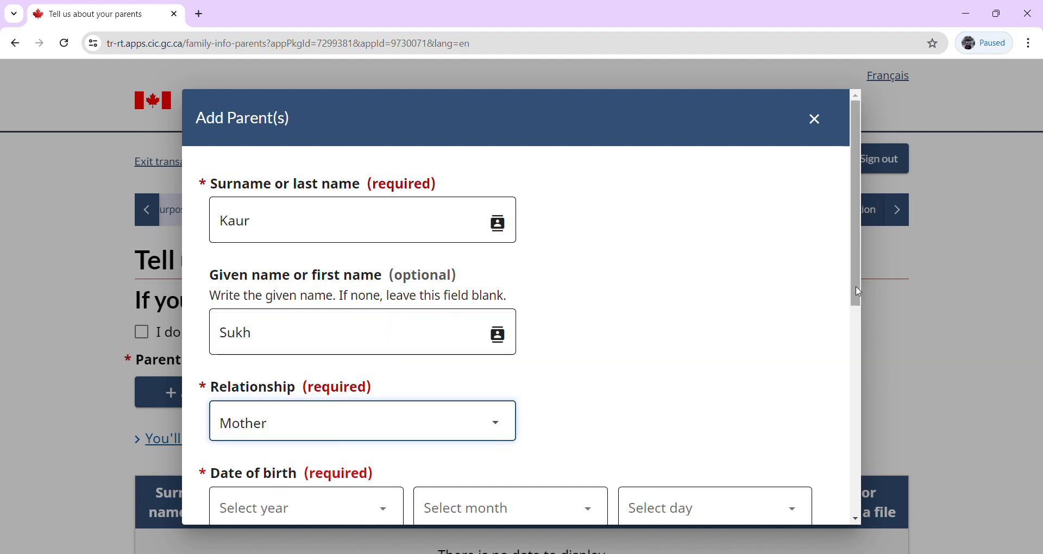
{"action": "left_click_drag", "start_coordinate": [864, 292], "coordinate": [867, 400]}
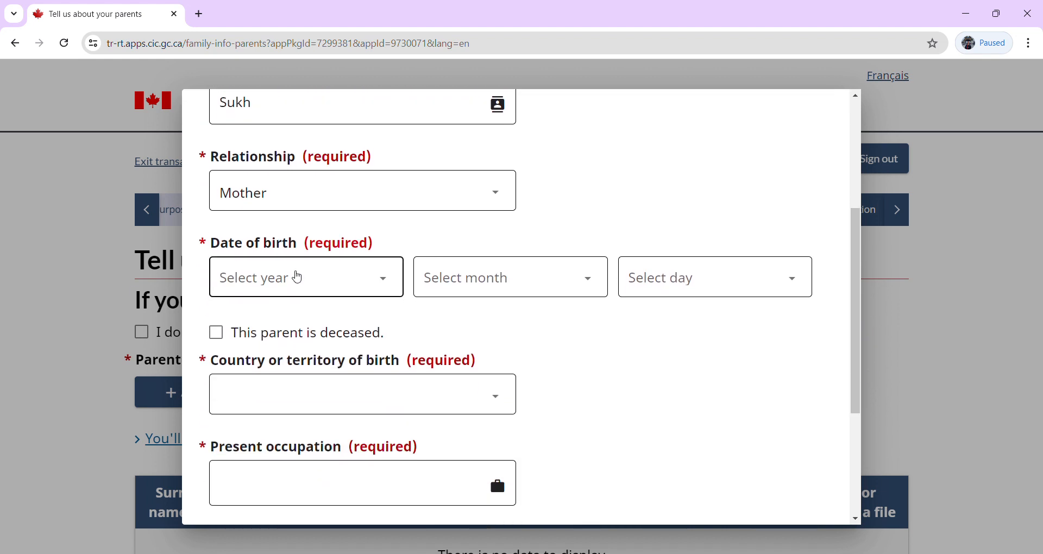
{"action": "left_click", "coordinate": [298, 278]}
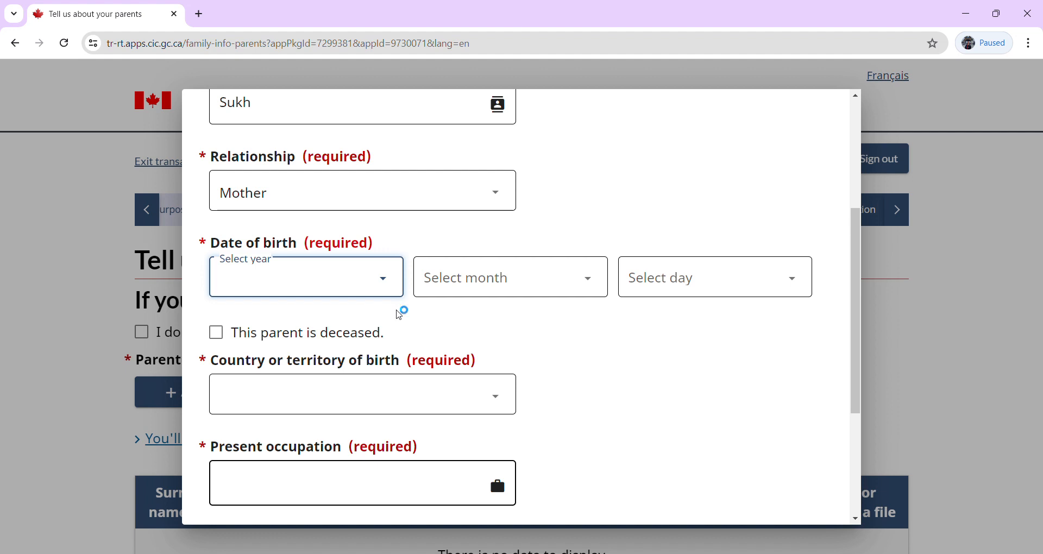
{"action": "left_click", "coordinate": [309, 325]}
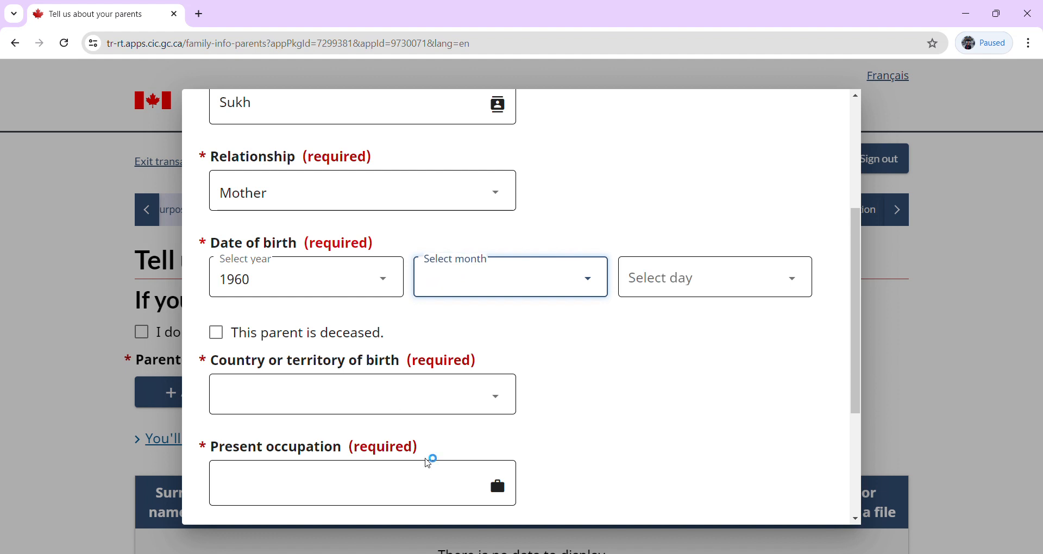
{"action": "left_click", "coordinate": [449, 486]}
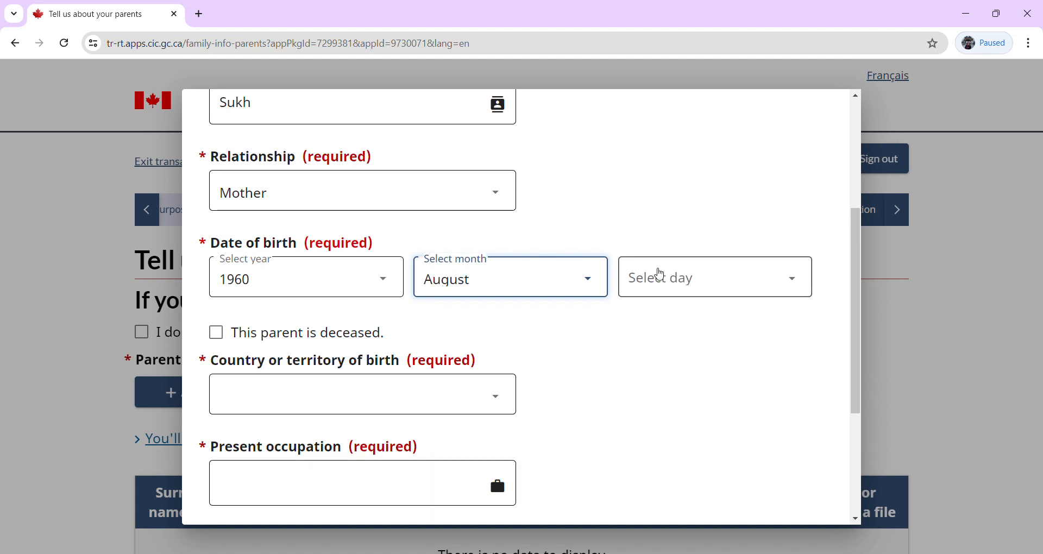
{"action": "left_click", "coordinate": [659, 271]}
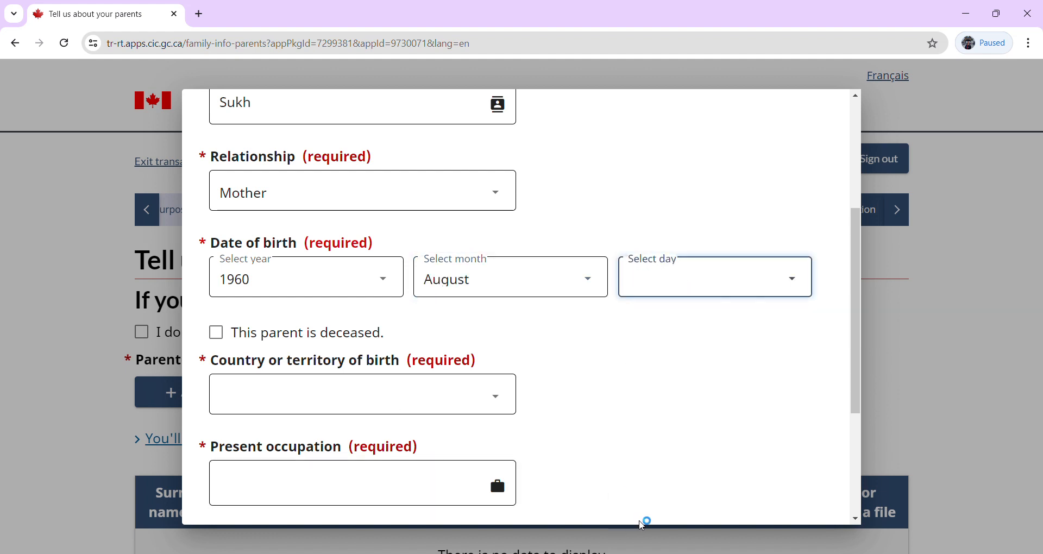
{"action": "left_click", "coordinate": [643, 521]}
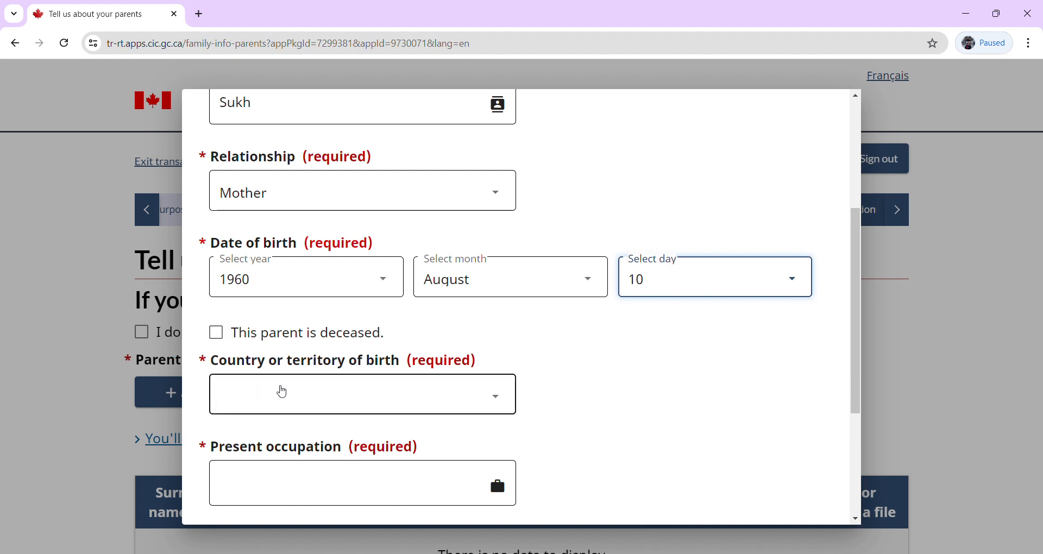
Set the mother's country of birth to India and present occupation to HomeMaker.
{"action": "left_click", "coordinate": [282, 392]}
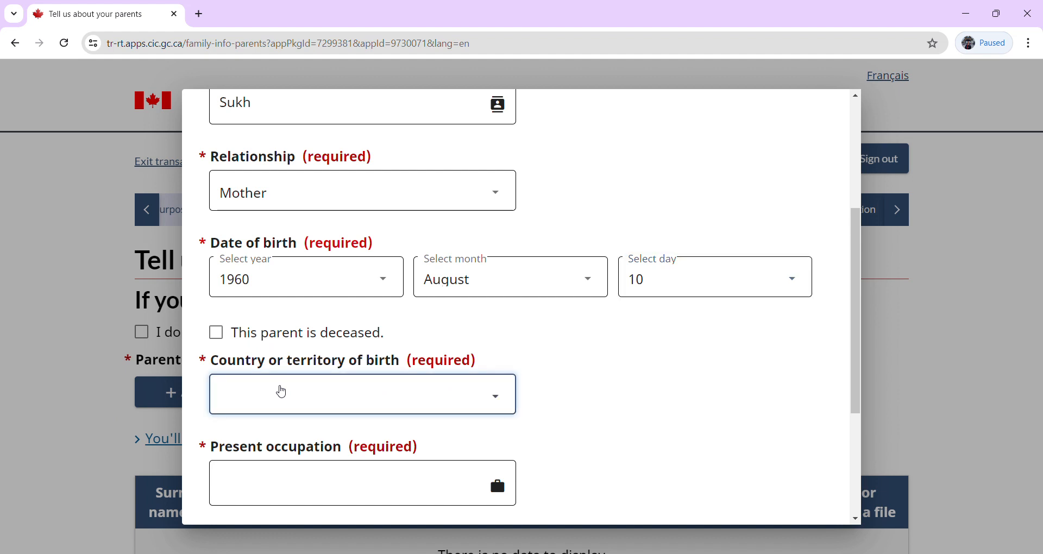
{"action": "left_click", "coordinate": [679, 405]}
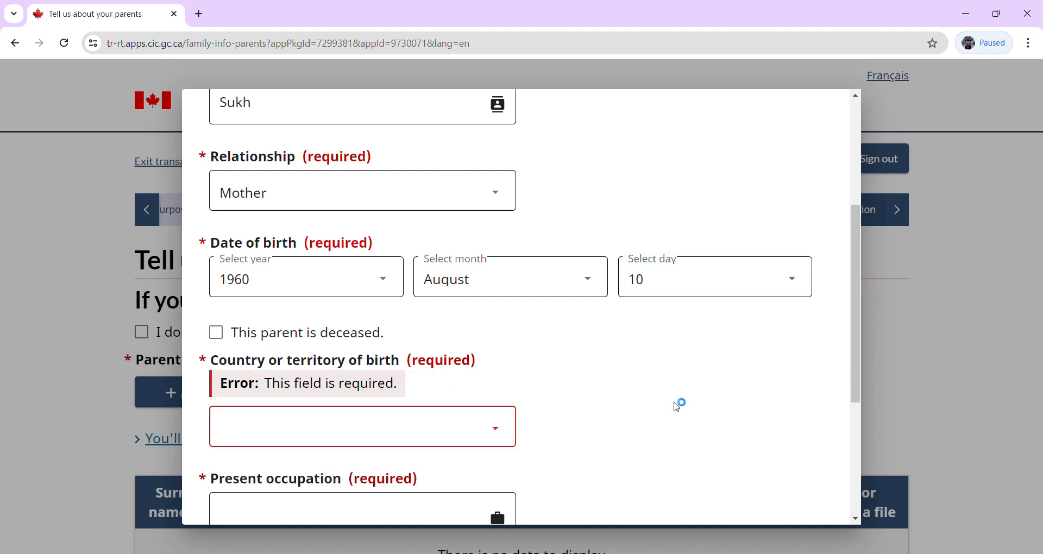
{"action": "left_click", "coordinate": [434, 436]}
{"action": "type", "text": "India"}
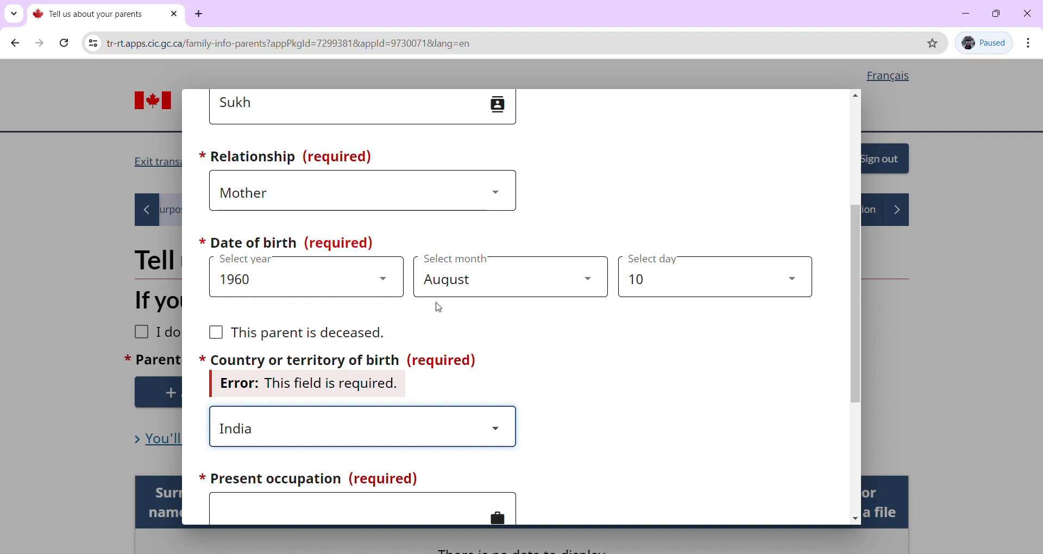
{"action": "left_click_drag", "start_coordinate": [857, 400], "coordinate": [859, 491]}
{"action": "left_click", "coordinate": [445, 324]}
{"action": "left_click", "coordinate": [505, 308]}
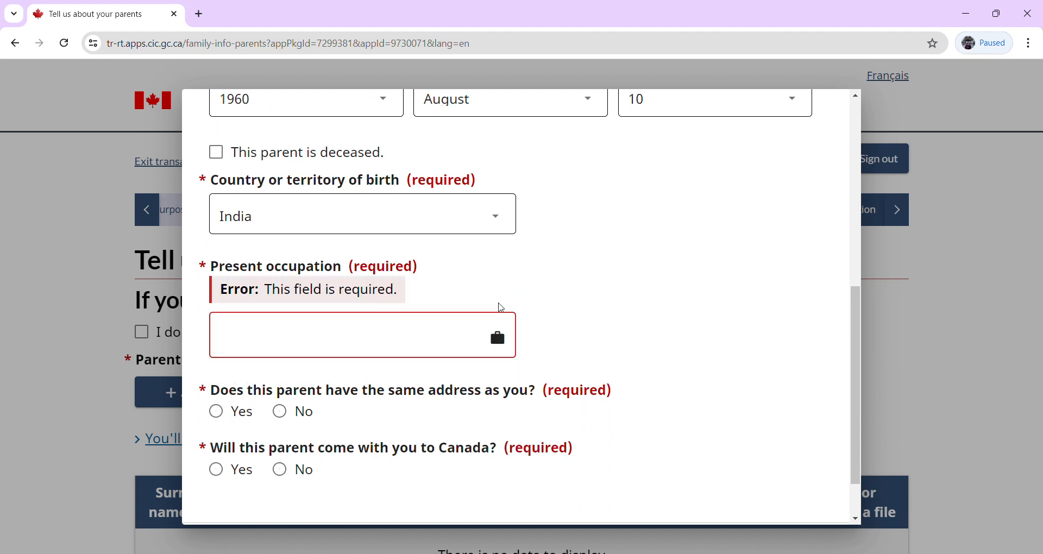
{"action": "left_click", "coordinate": [423, 331]}
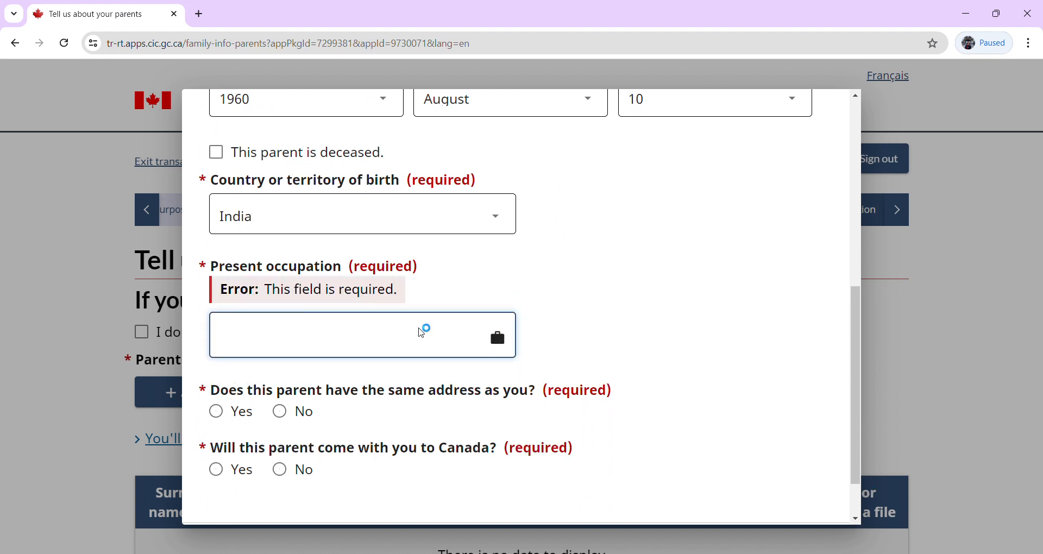
{"action": "type", "text": "om"}
{"action": "type", "text": "HomeM"}
{"action": "type", "text": "aker"}
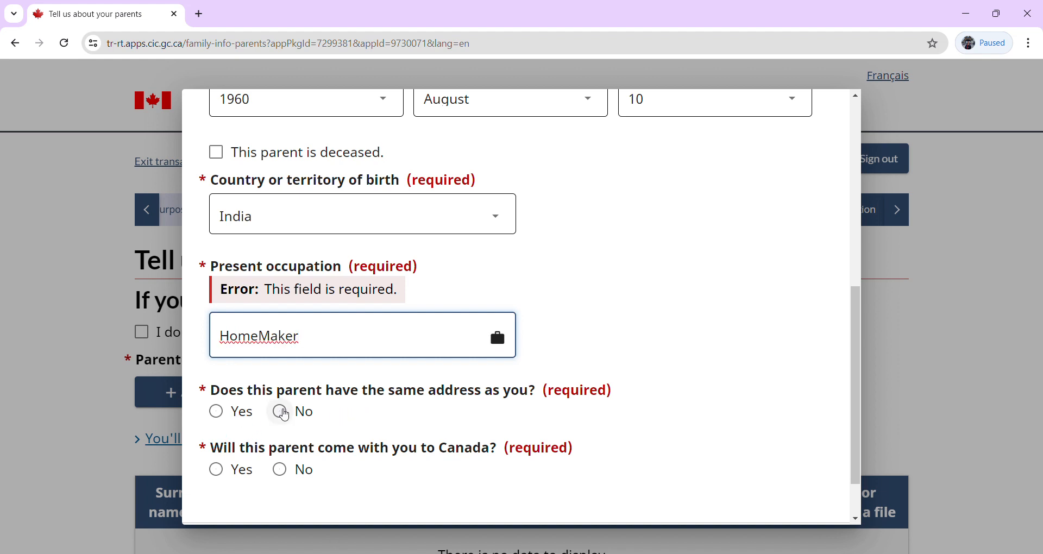
{"action": "left_click", "coordinate": [285, 415]}
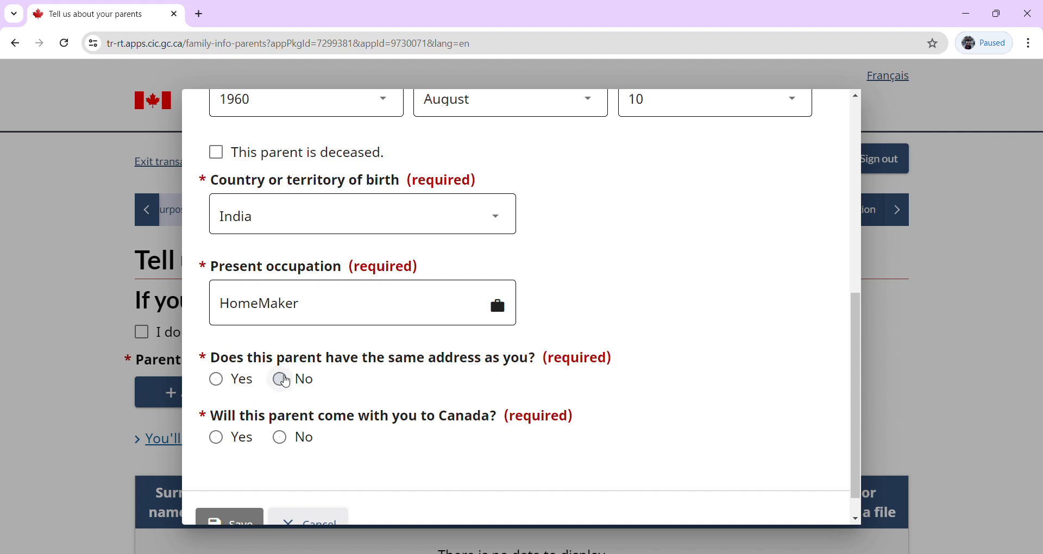
Mark a different address, with country India, street XY and city XYA.
{"action": "left_click", "coordinate": [287, 383]}
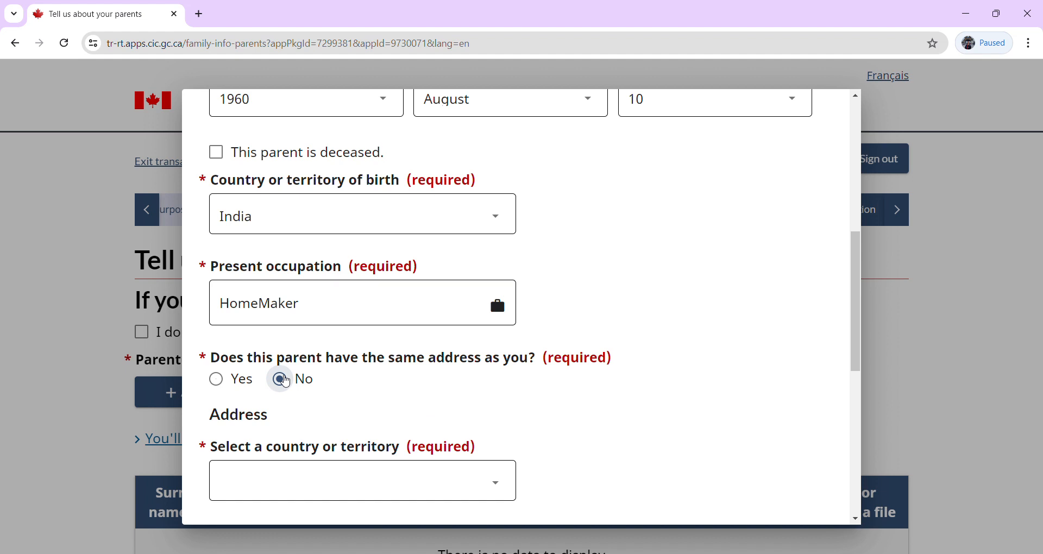
{"action": "left_click", "coordinate": [354, 487]}
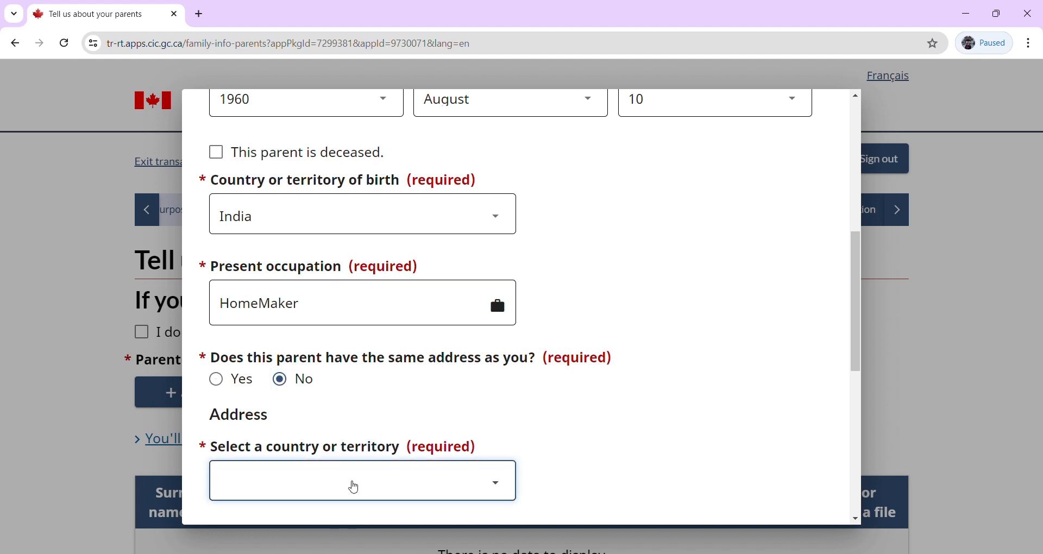
{"action": "type", "text": "in"}
{"action": "left_click_drag", "start_coordinate": [859, 363], "coordinate": [875, 456]}
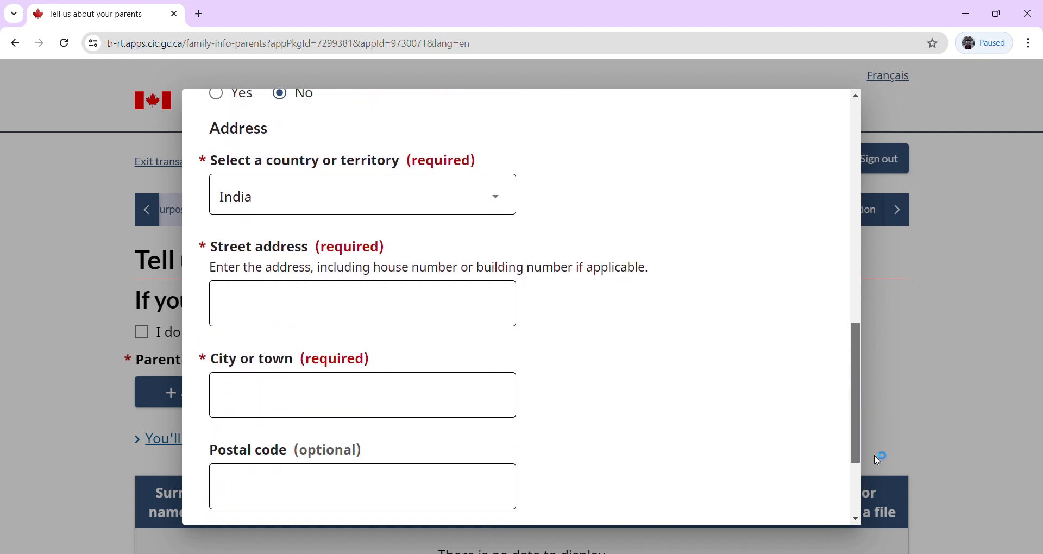
{"action": "left_click", "coordinate": [325, 316]}
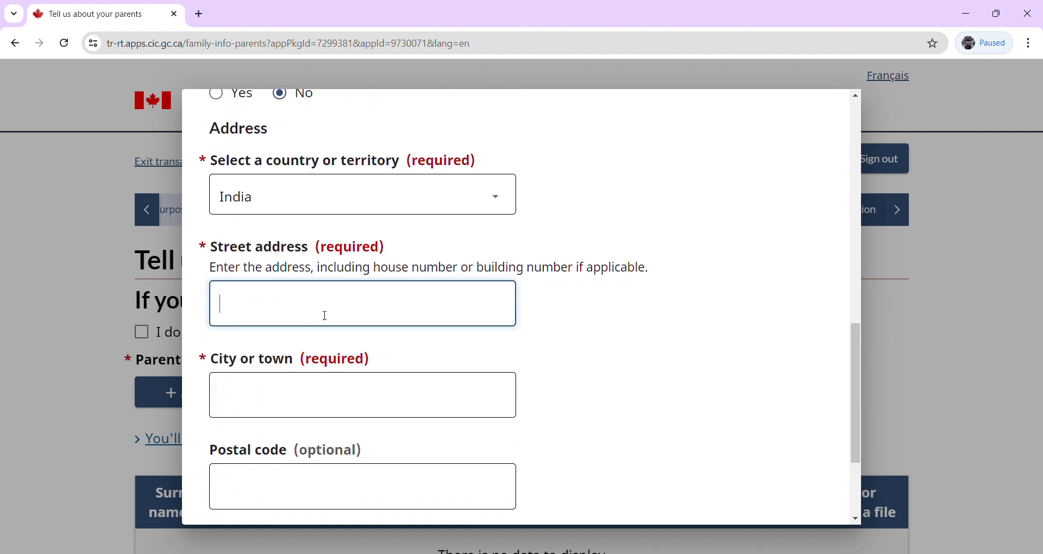
{"action": "type", "text": "XYZ"}
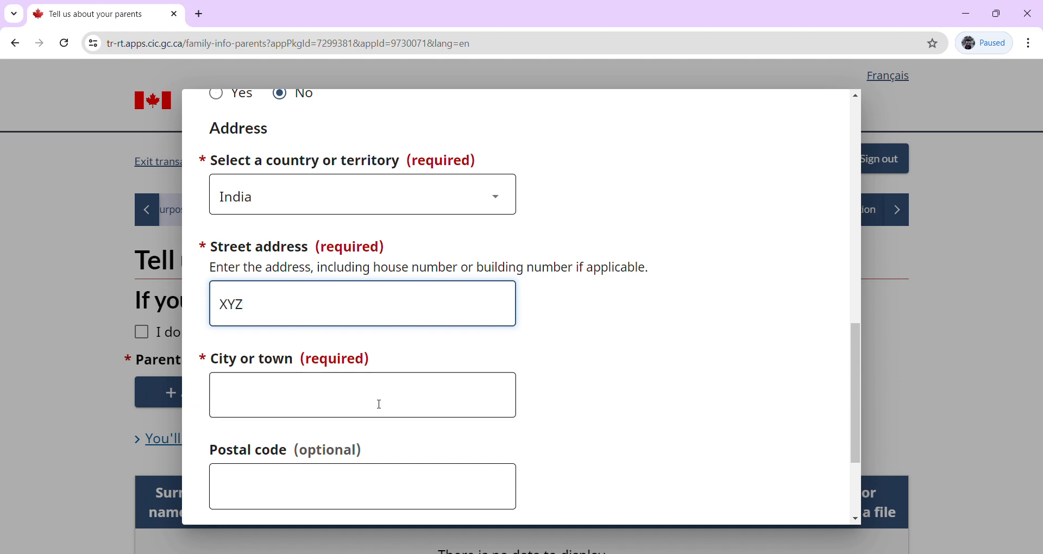
{"action": "left_click", "coordinate": [351, 414]}
{"action": "type", "text": "XYA"}
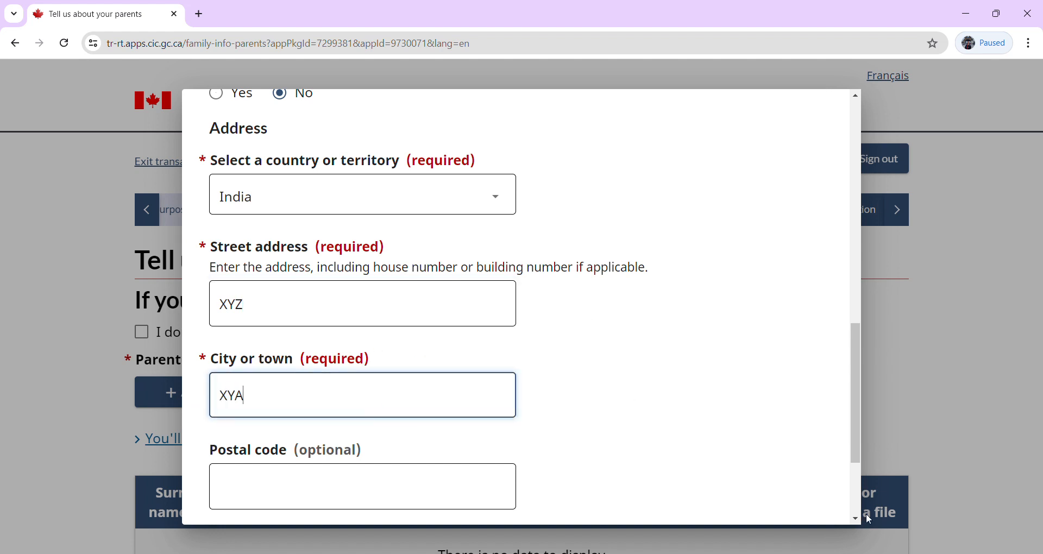
Answer No to the mother travelling to Canada and save her entry.
{"action": "scroll", "coordinate": [857, 496], "scroll_direction": "down", "scroll_amount": 2}
{"action": "scroll", "coordinate": [857, 495], "scroll_direction": "down", "scroll_amount": 1}
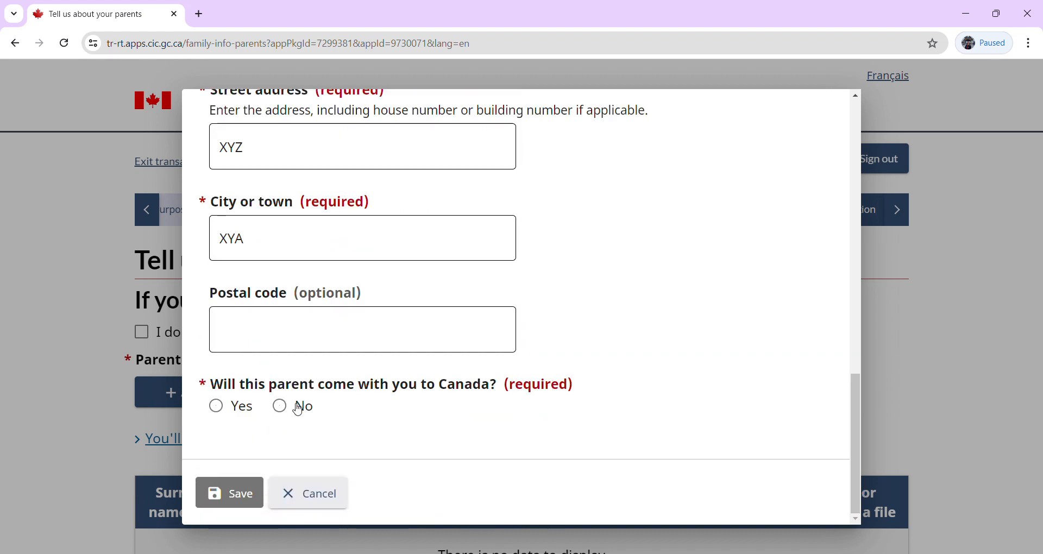
{"action": "left_click", "coordinate": [280, 406]}
{"action": "left_click", "coordinate": [223, 493]}
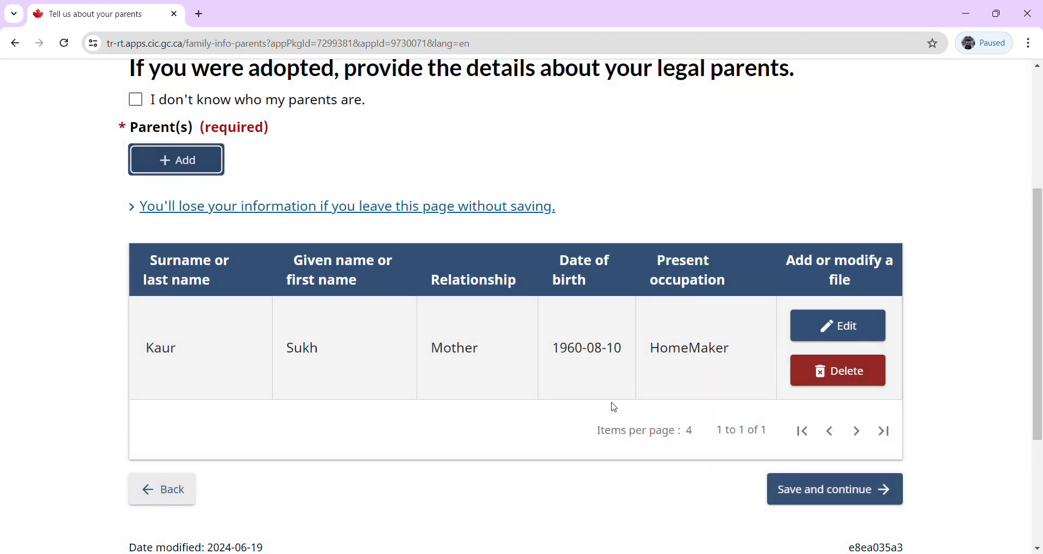
Add another parent with his surname and given name and relationship Father.
{"action": "left_click", "coordinate": [178, 161]}
{"action": "left_click", "coordinate": [321, 231]}
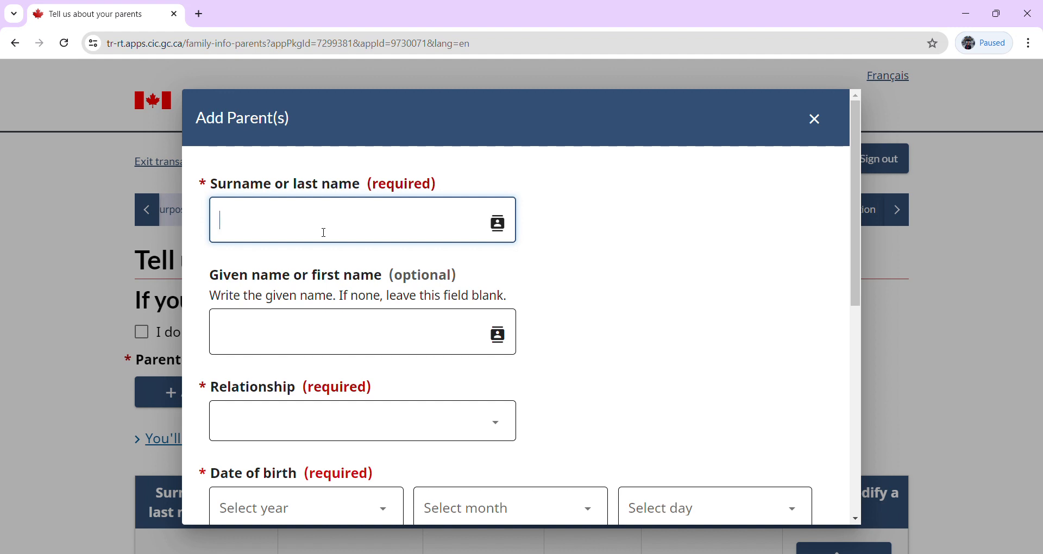
{"action": "left_click", "coordinate": [340, 336]}
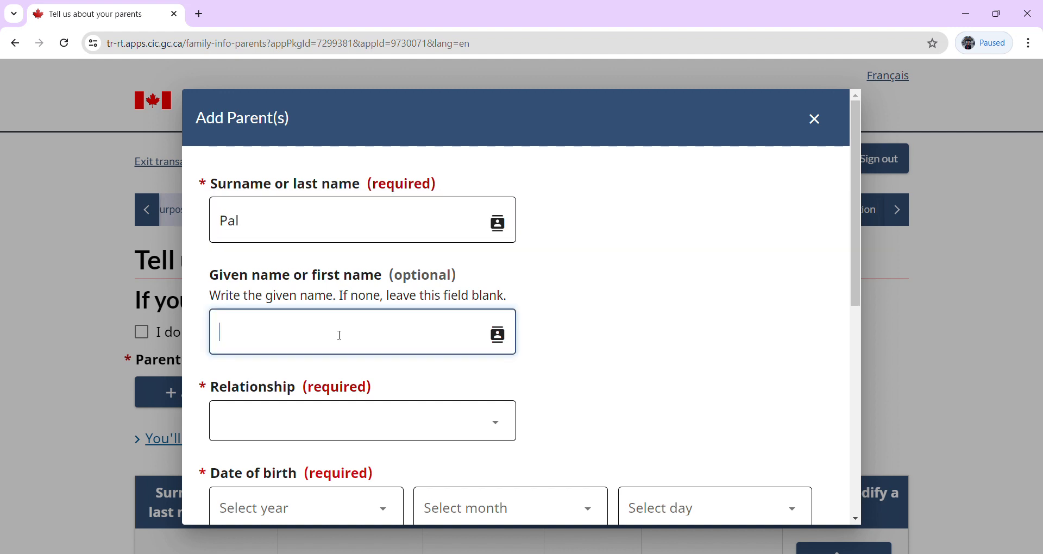
{"action": "left_click", "coordinate": [409, 426]}
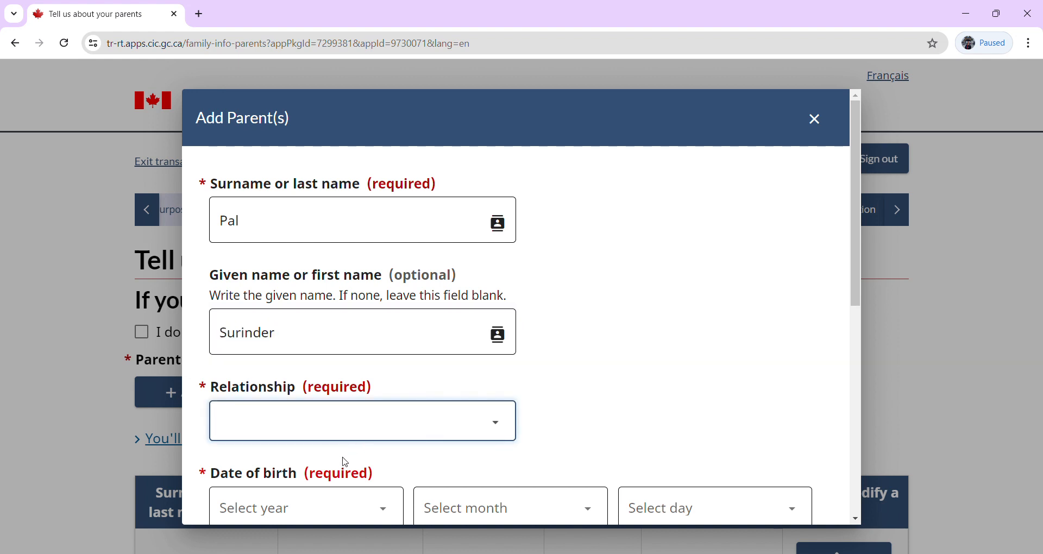
{"action": "left_click", "coordinate": [345, 474]}
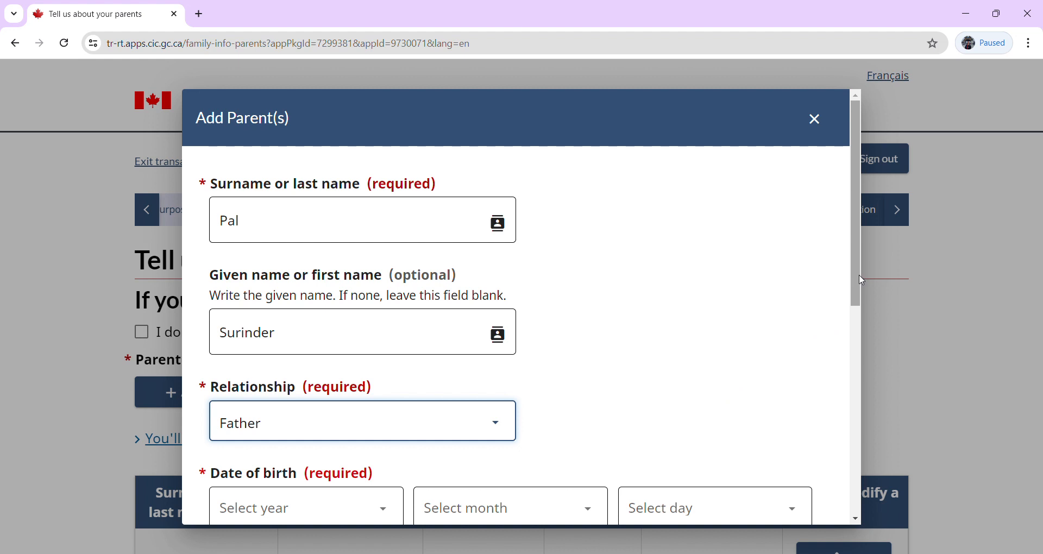
{"action": "left_click_drag", "start_coordinate": [863, 281], "coordinate": [884, 374]}
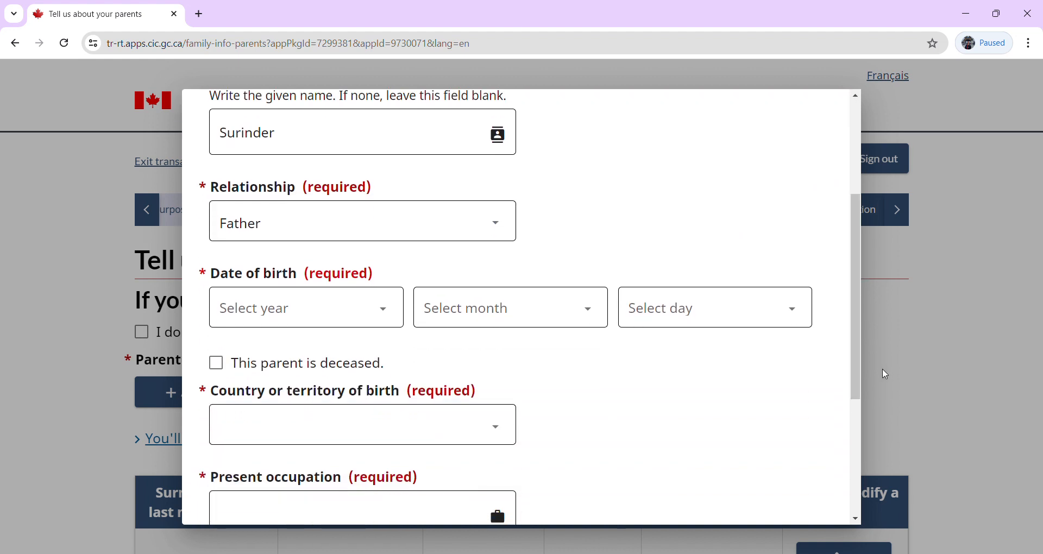
{"action": "left_click", "coordinate": [272, 321]}
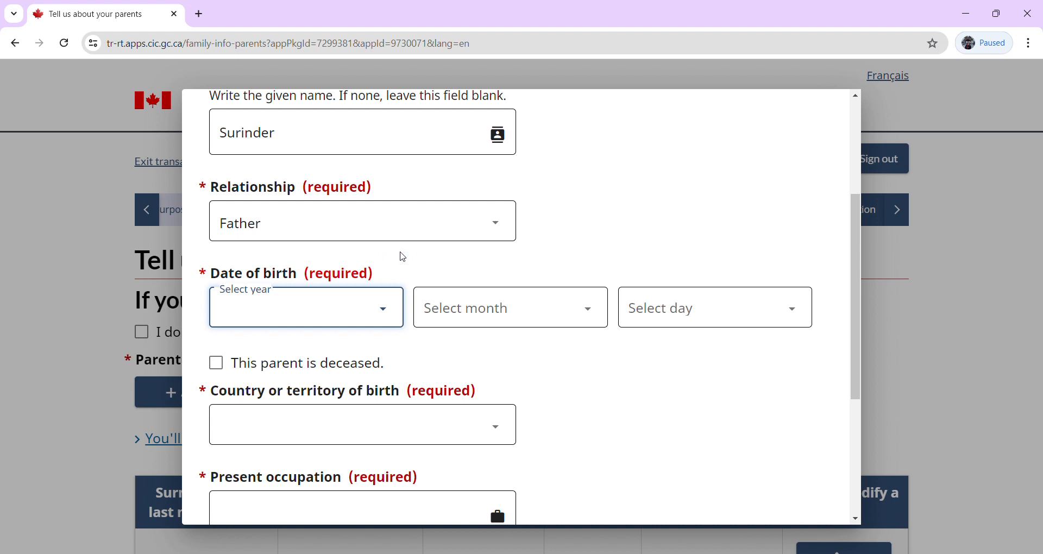
{"action": "left_click", "coordinate": [241, 236]}
{"action": "left_click", "coordinate": [495, 314]}
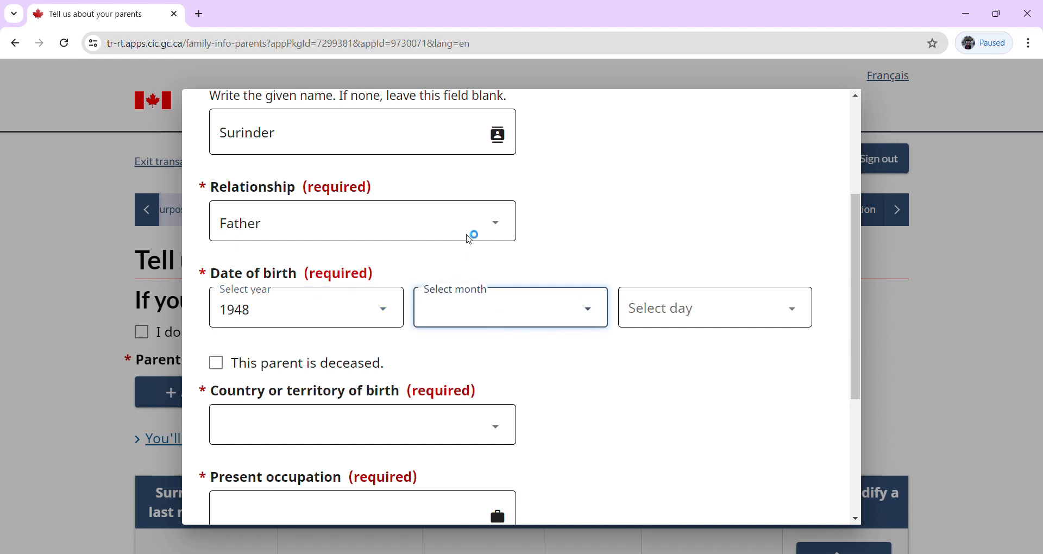
{"action": "left_click", "coordinate": [461, 261]}
{"action": "left_click", "coordinate": [671, 319]}
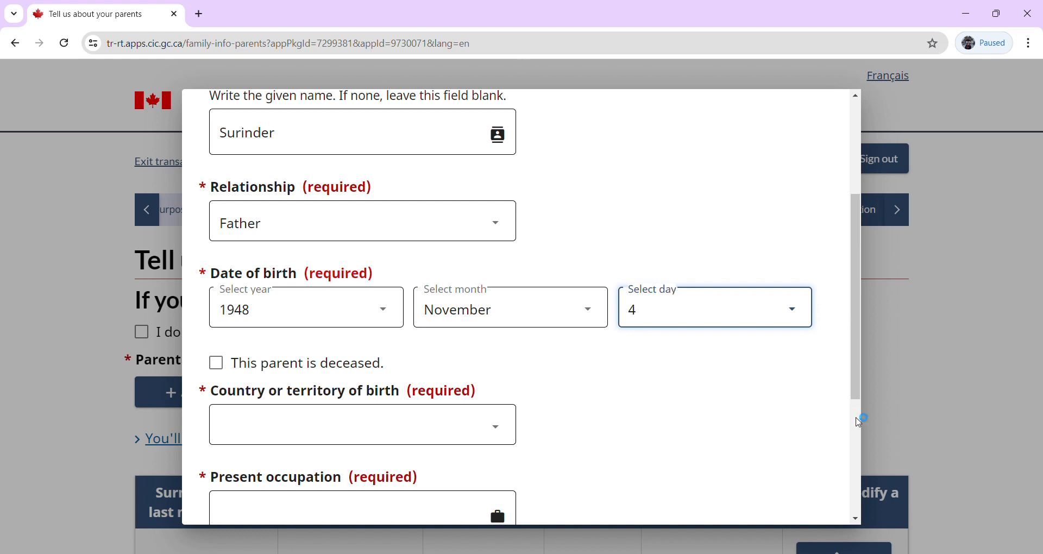
{"action": "scroll", "coordinate": [543, 304], "scroll_direction": "down", "scroll_amount": 5}
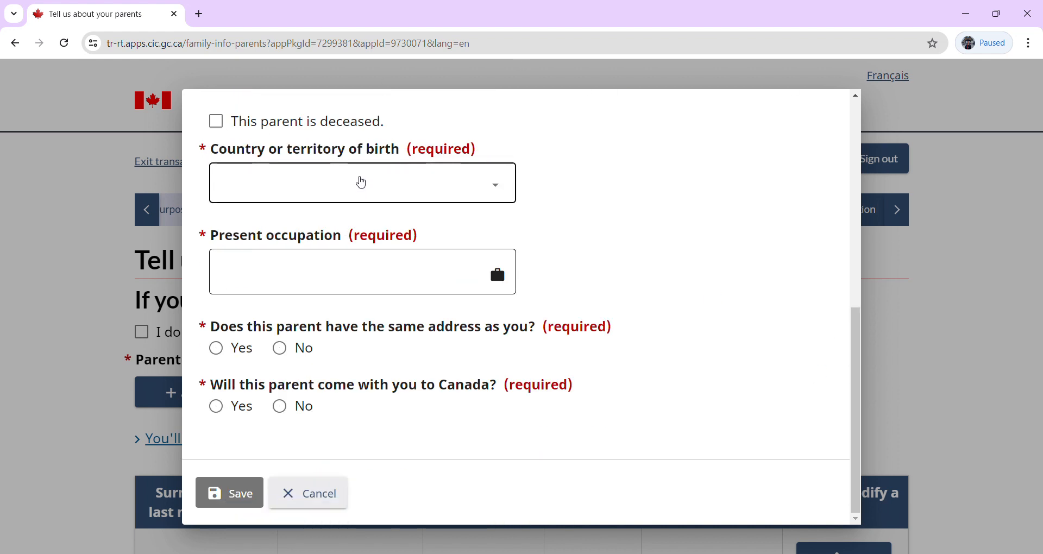
Mark the father as deceased with date of death 23 May 2008.
{"action": "left_click", "coordinate": [358, 180]}
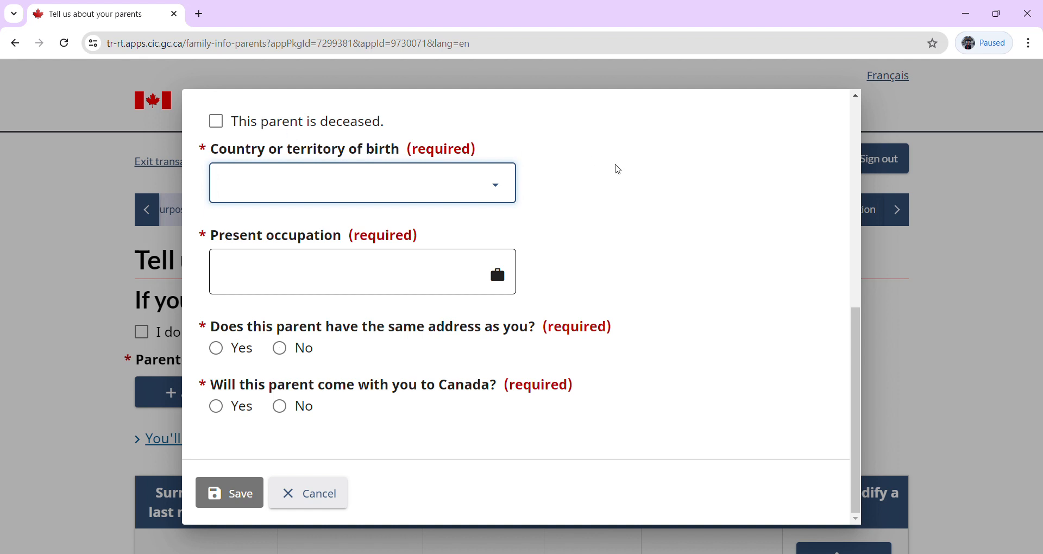
{"action": "left_click_drag", "start_coordinate": [858, 403], "coordinate": [860, 365]}
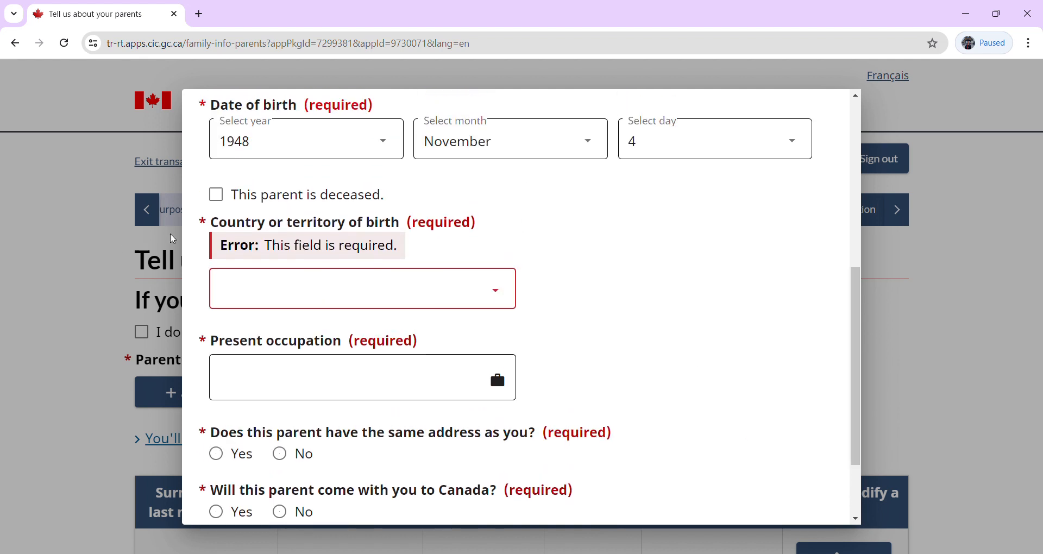
{"action": "left_click", "coordinate": [224, 195]}
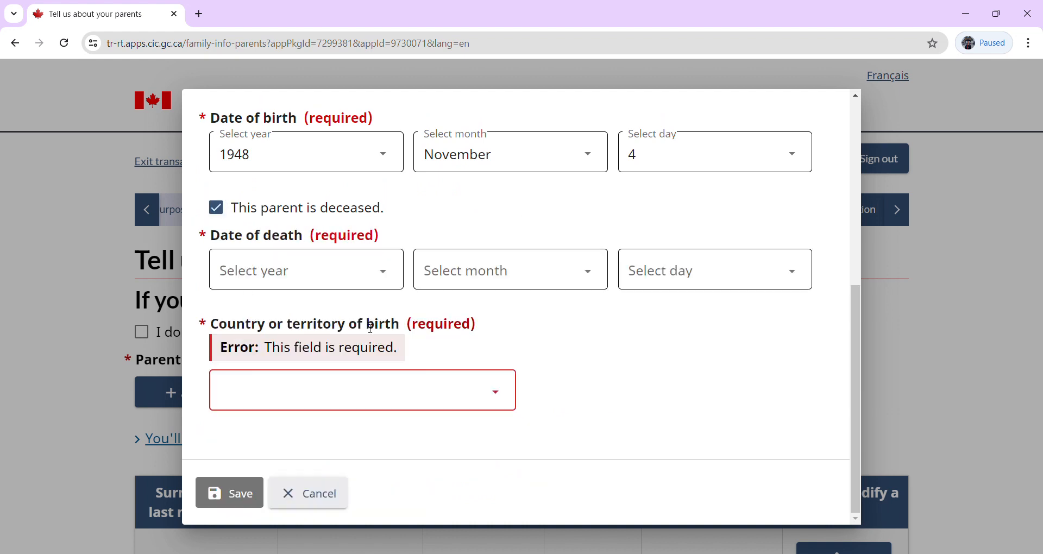
{"action": "left_click", "coordinate": [326, 282]}
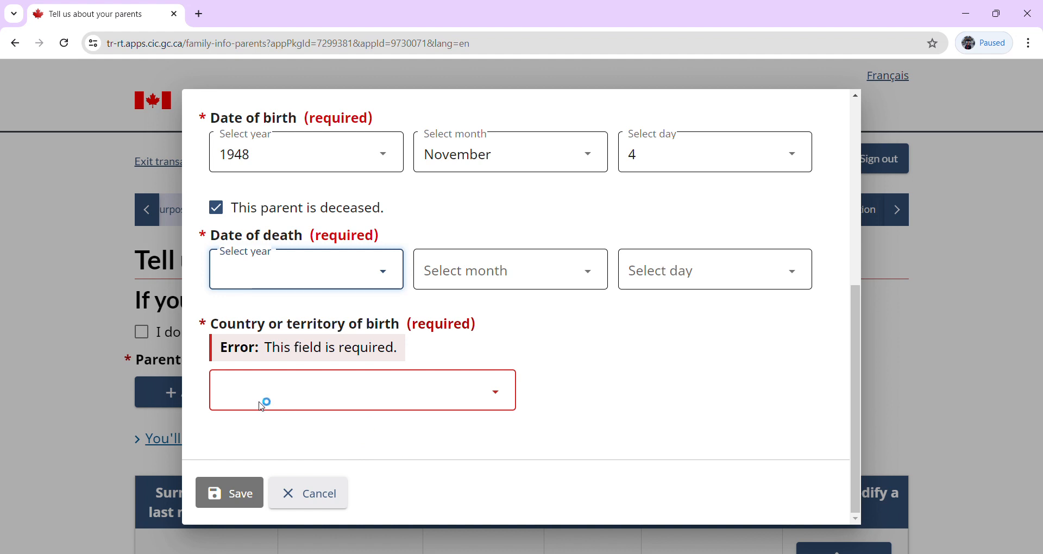
{"action": "type", "text": "2008"}
{"action": "left_click", "coordinate": [442, 275]}
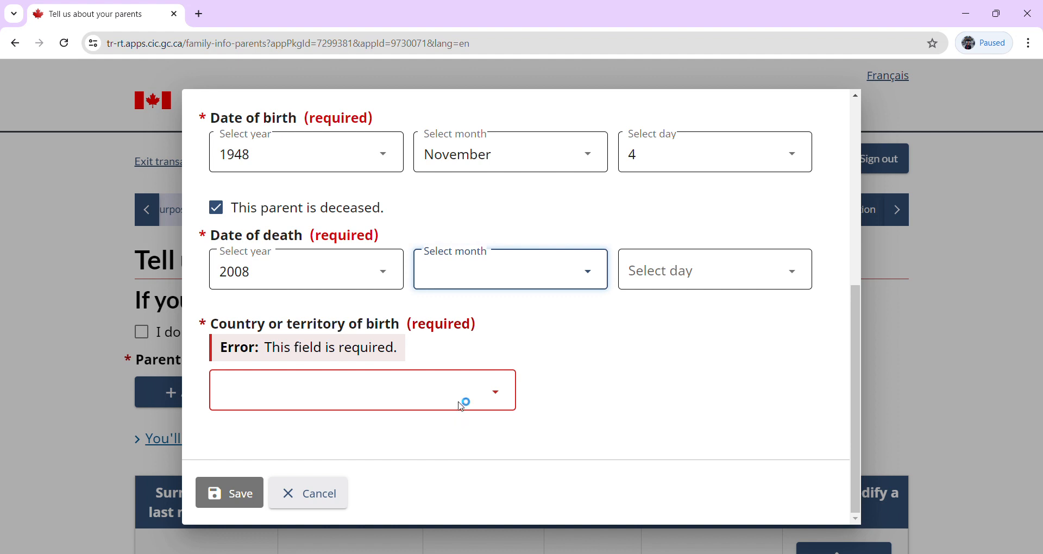
{"action": "type", "text": "May"}
{"action": "left_click", "coordinate": [657, 287]}
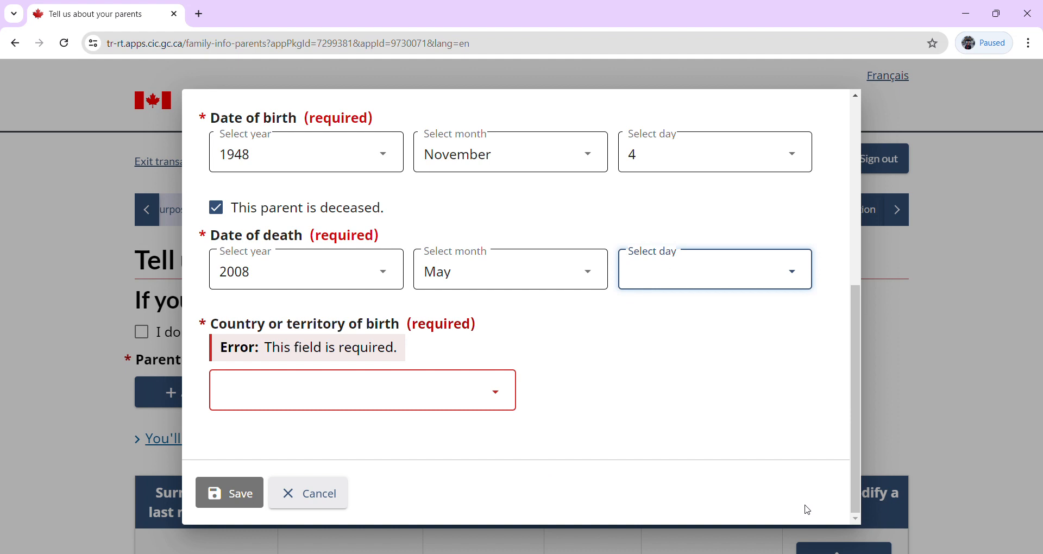
{"action": "type", "text": "23"}
Set the father's country of birth to India and save his entry.
{"action": "left_click", "coordinate": [288, 388]}
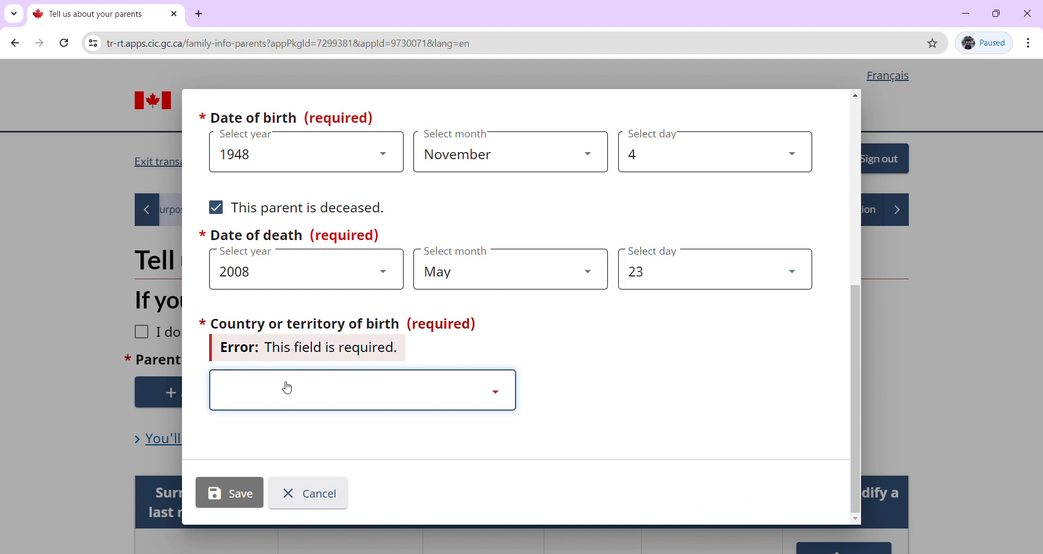
{"action": "type", "text": "in"}
{"action": "left_click", "coordinate": [239, 497]}
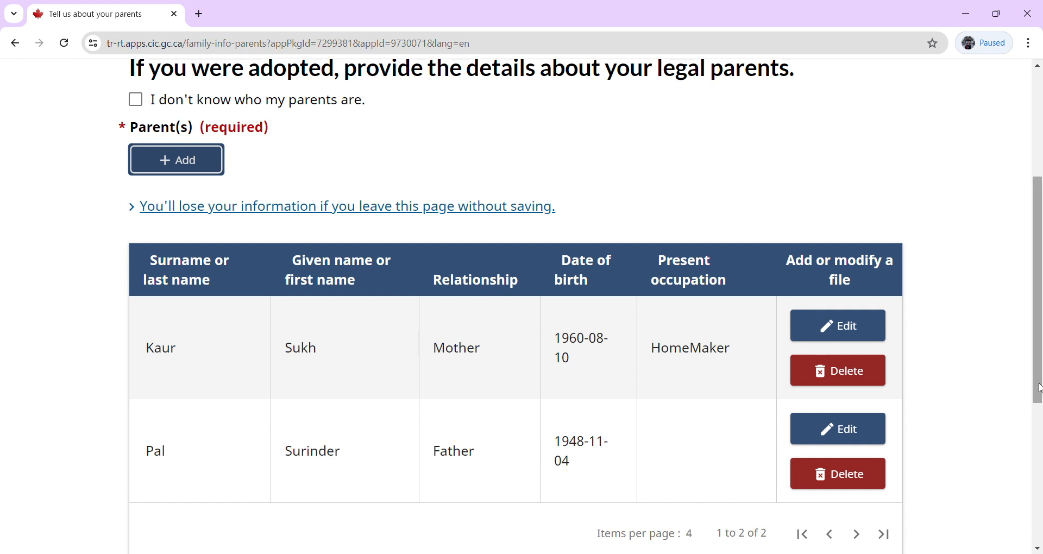
{"action": "left_click_drag", "start_coordinate": [1039, 388], "coordinate": [1039, 495]}
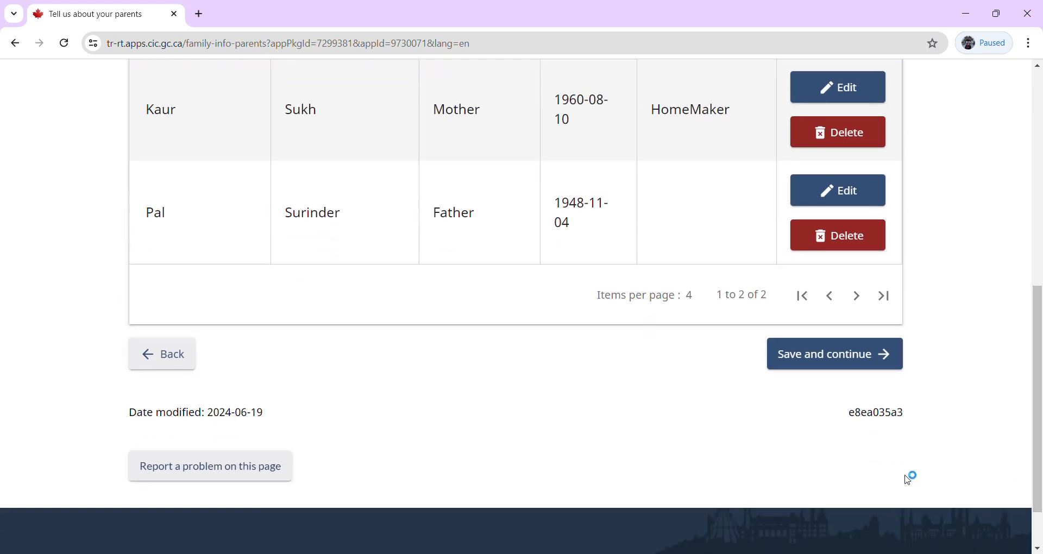
Save the parents page and answer English for the language questions.
{"action": "left_click", "coordinate": [834, 360]}
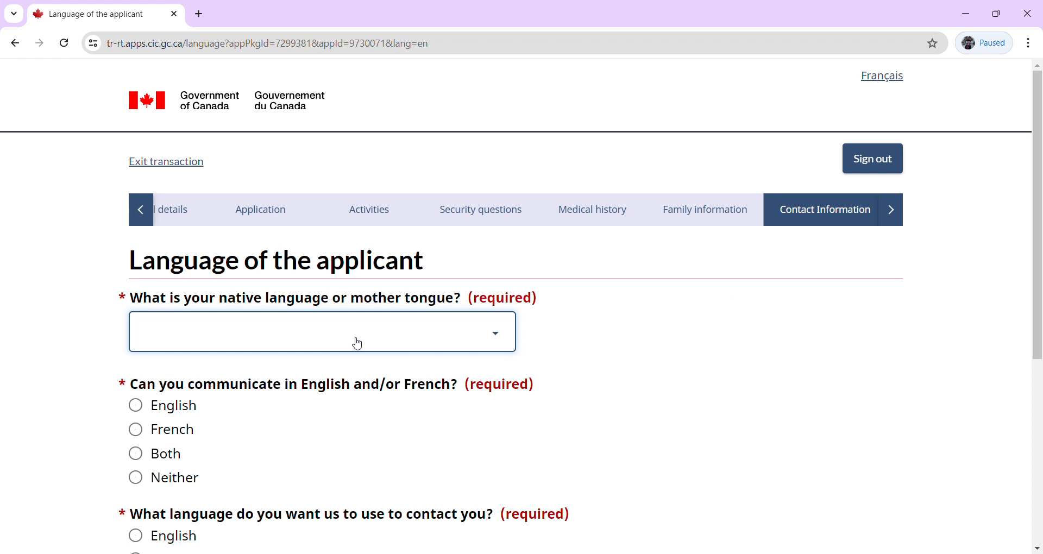
{"action": "type", "text": "hilnig"}
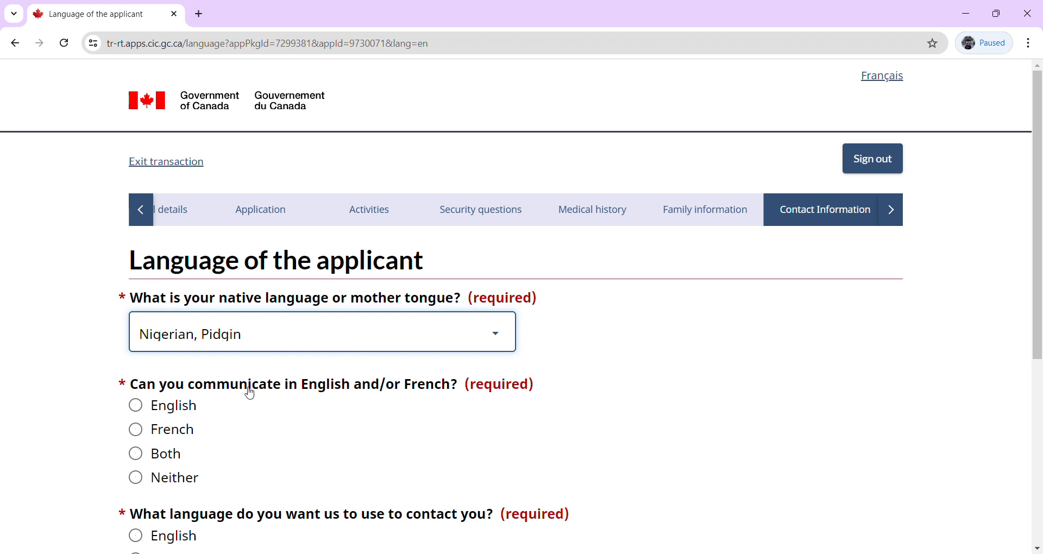
{"action": "left_click", "coordinate": [511, 203]}
{"action": "type", "text": "eng"}
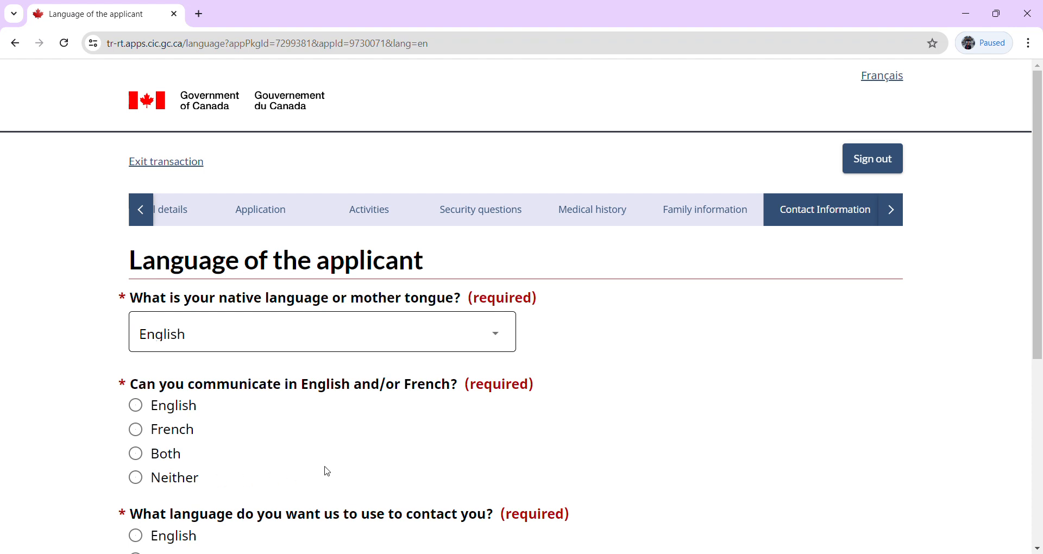
{"action": "left_click", "coordinate": [136, 405]}
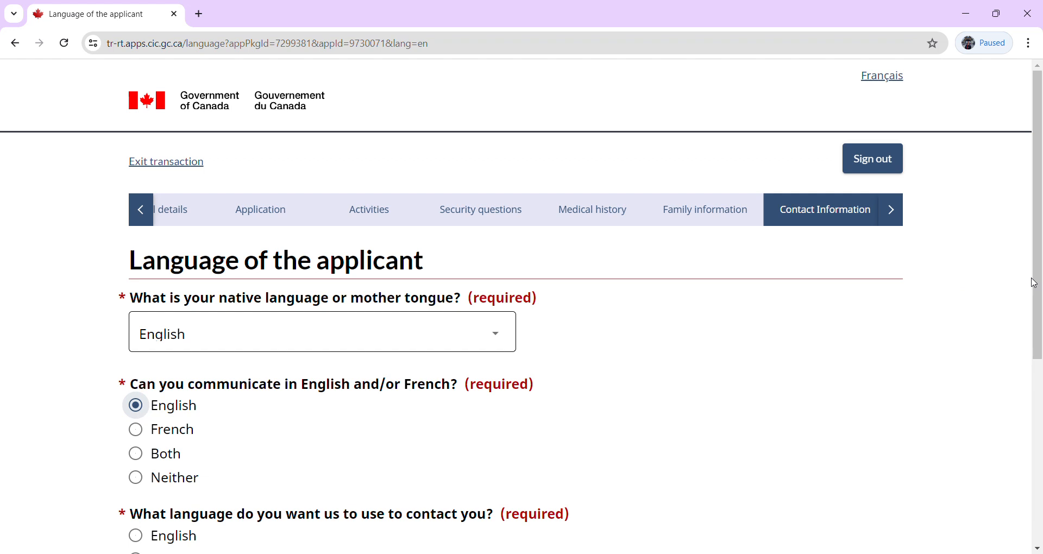
Choose English as the contact language and save the language answers.
{"action": "left_click_drag", "start_coordinate": [1039, 283], "coordinate": [1040, 411]}
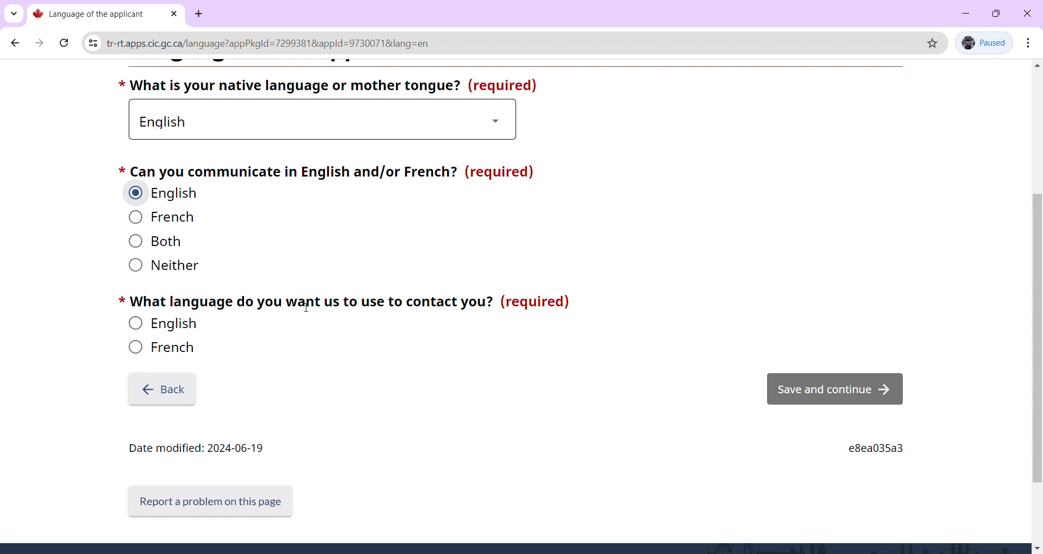
{"action": "left_click", "coordinate": [140, 325]}
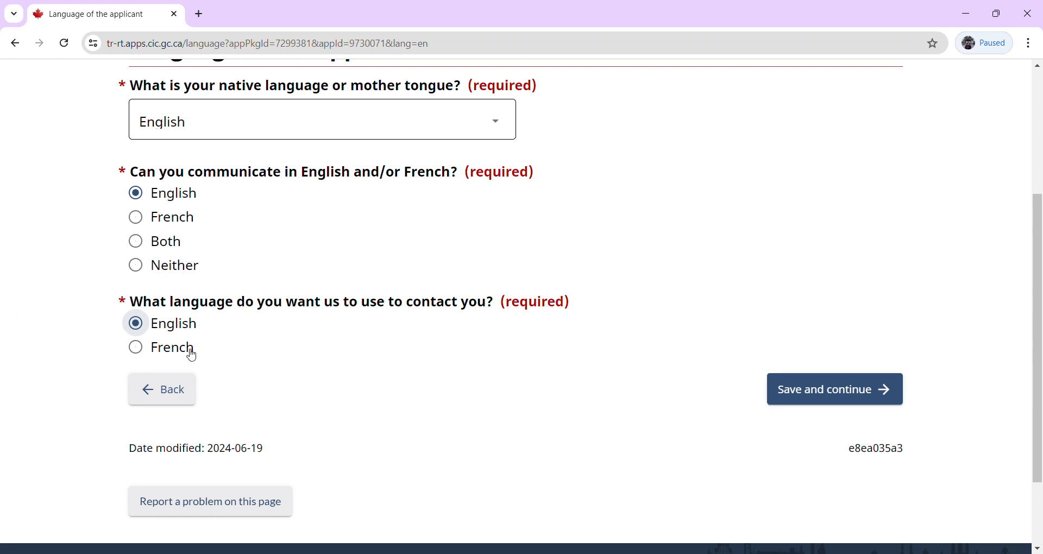
{"action": "left_click", "coordinate": [791, 402]}
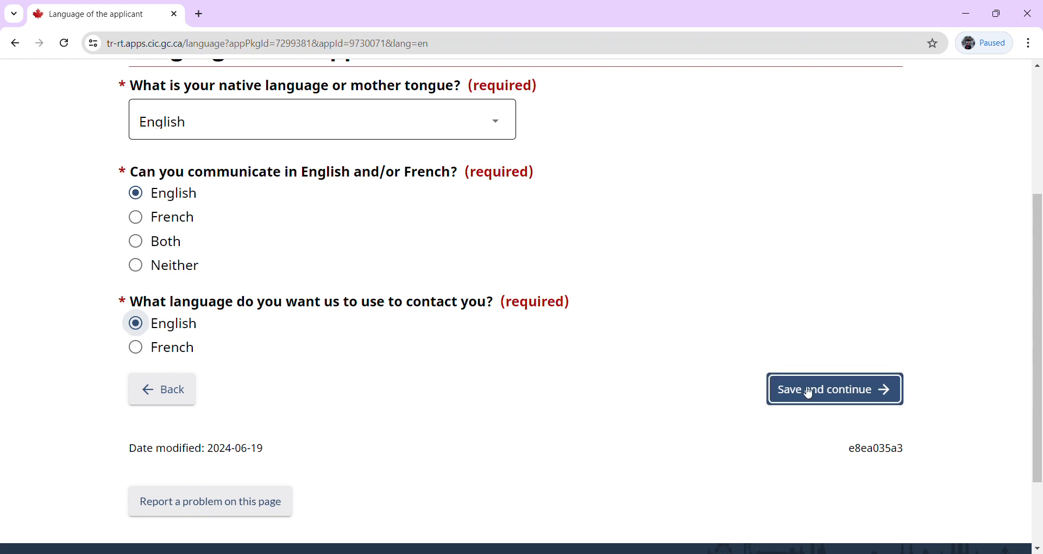
{"action": "left_click", "coordinate": [808, 392]}
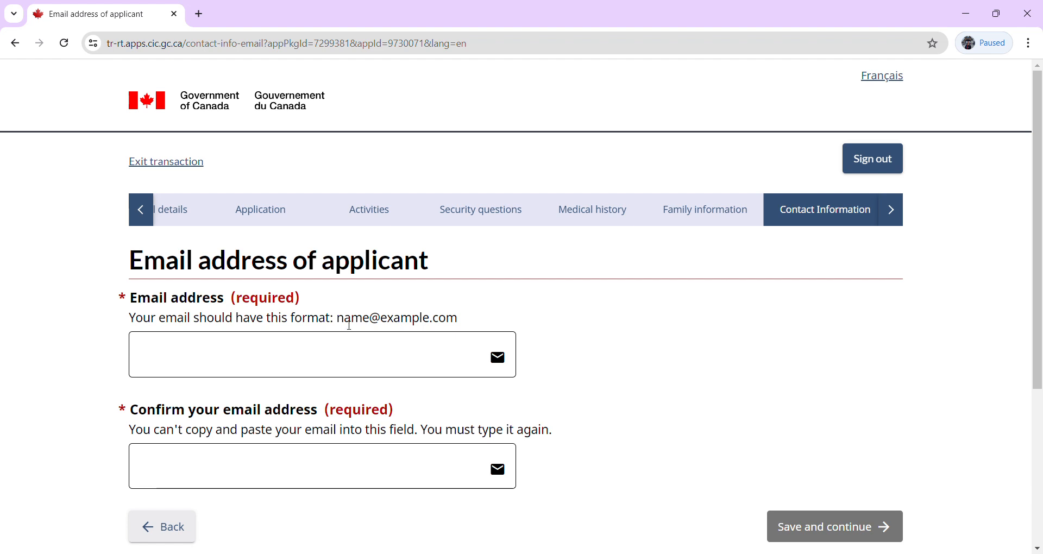
Enter the applicant's email address in both email fields and save the page.
{"action": "left_click", "coordinate": [334, 376]}
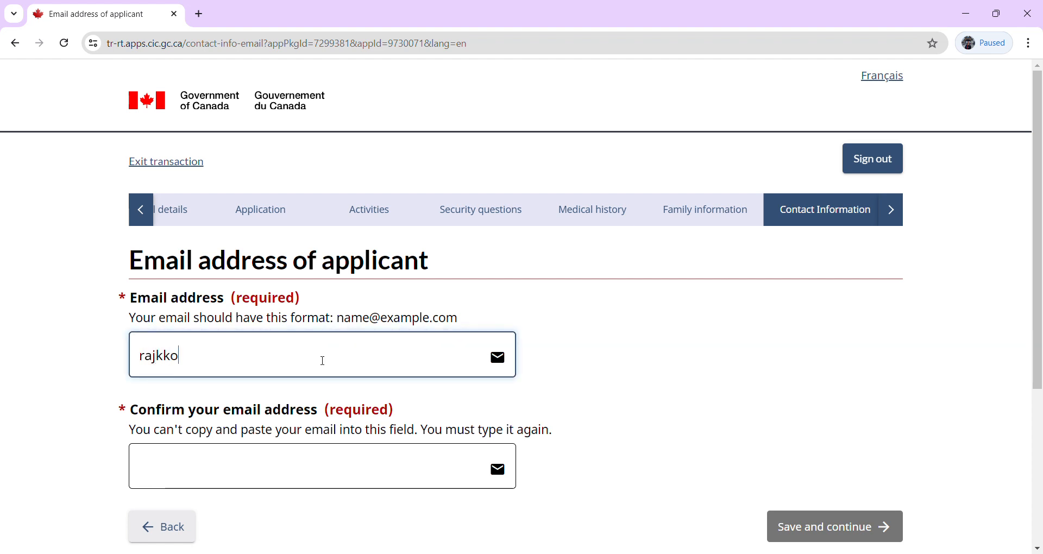
{"action": "key", "text": "Tab"}
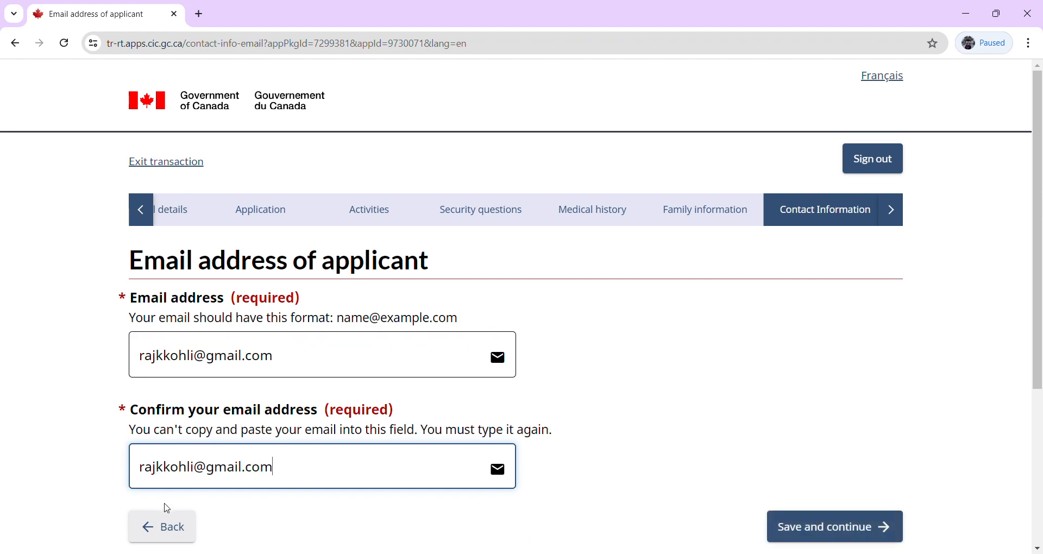
{"action": "left_click", "coordinate": [815, 530]}
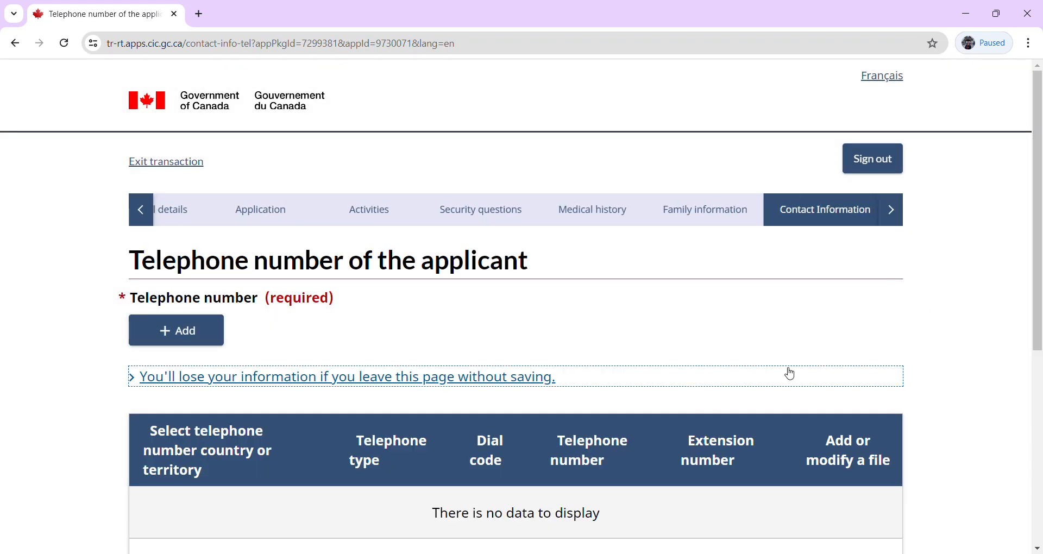
Add a Cellular number with country Other and dial code 49, correcting it from 049.
{"action": "left_click", "coordinate": [186, 328]}
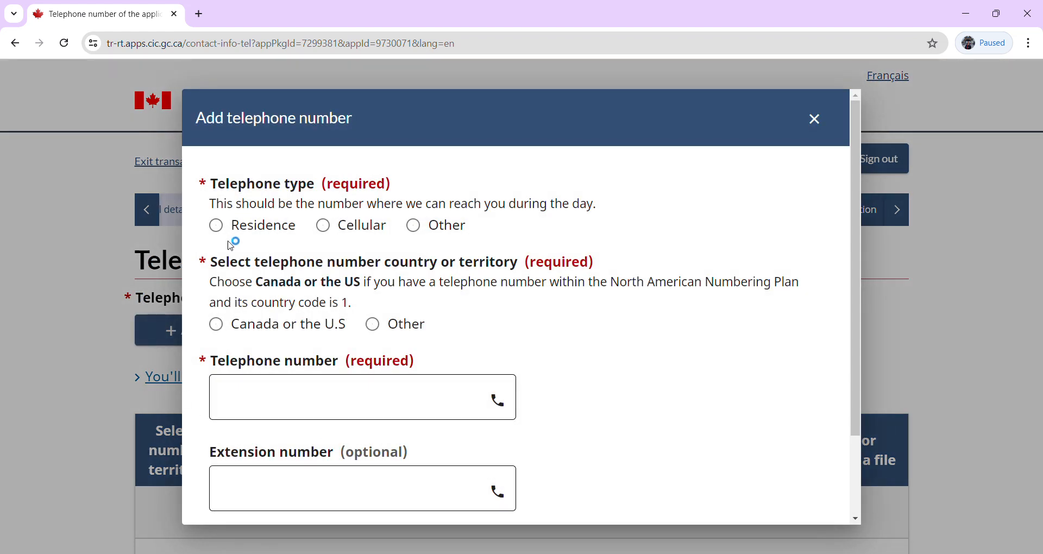
{"action": "left_click", "coordinate": [329, 229]}
{"action": "left_click", "coordinate": [373, 325]}
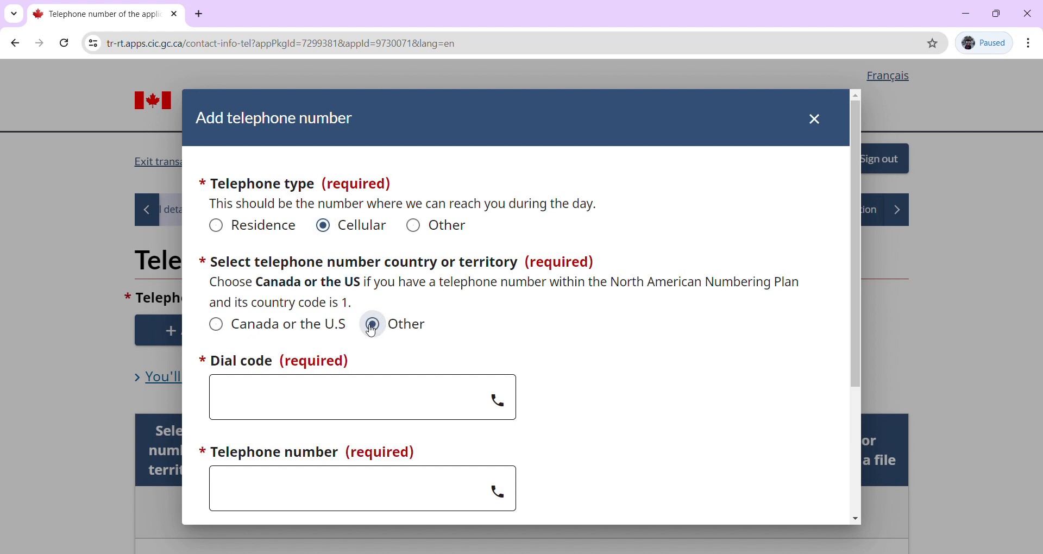
{"action": "left_click", "coordinate": [285, 405]}
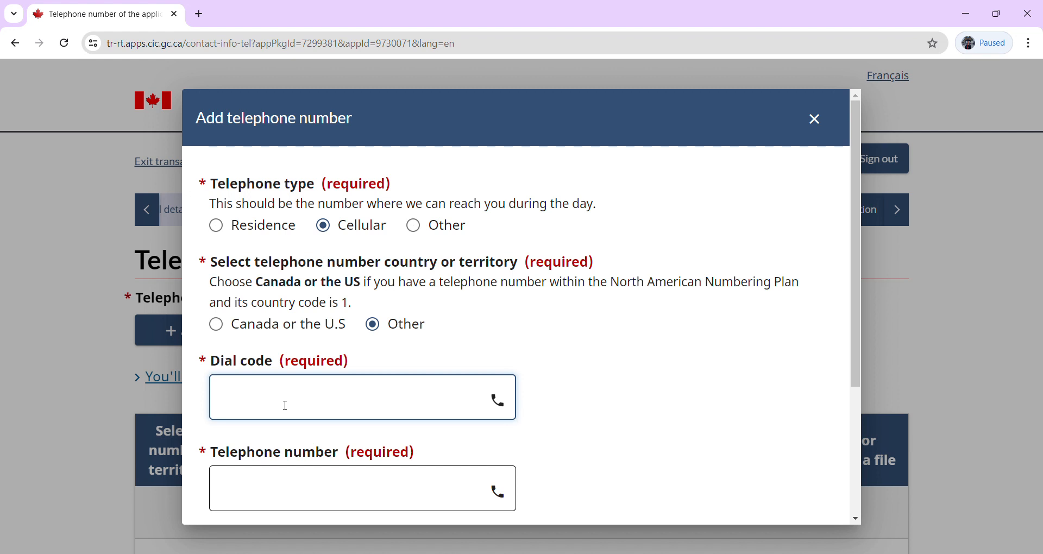
{"action": "type", "text": "049"}
{"action": "left_click", "coordinate": [311, 478]}
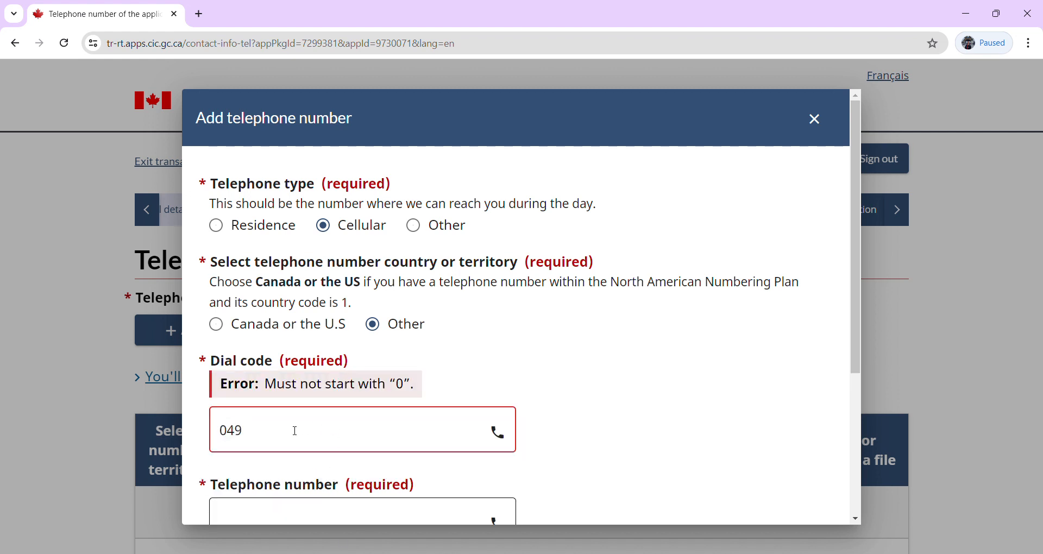
{"action": "left_click", "coordinate": [266, 445]}
{"action": "key", "text": "BackSpace"}
{"action": "key", "text": "BackSpace"}
{"action": "key", "text": "BackSpace"}
{"action": "type", "text": "49"}
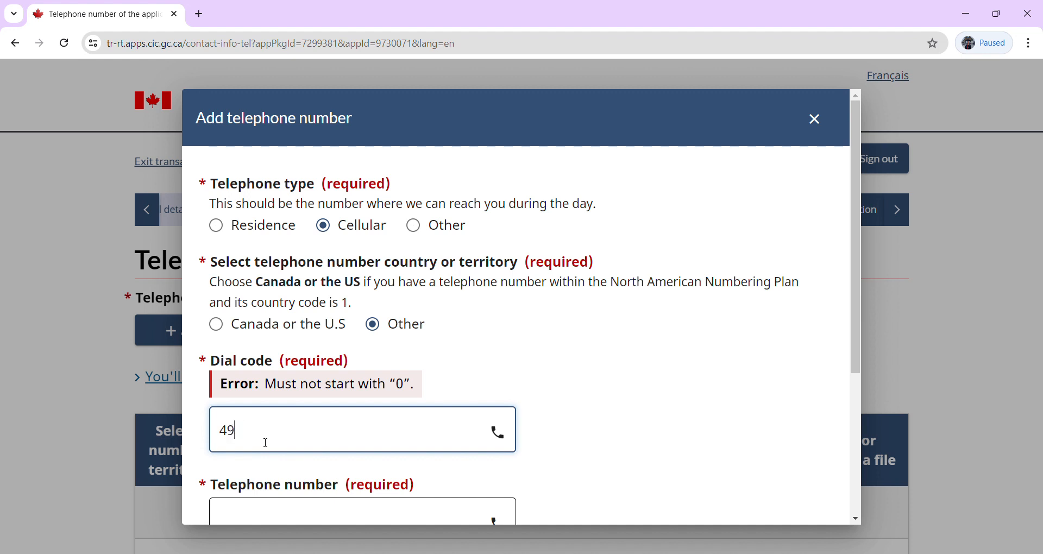
Enter the applicant's phone number and save it to the telephone list.
{"action": "left_click", "coordinate": [292, 509]}
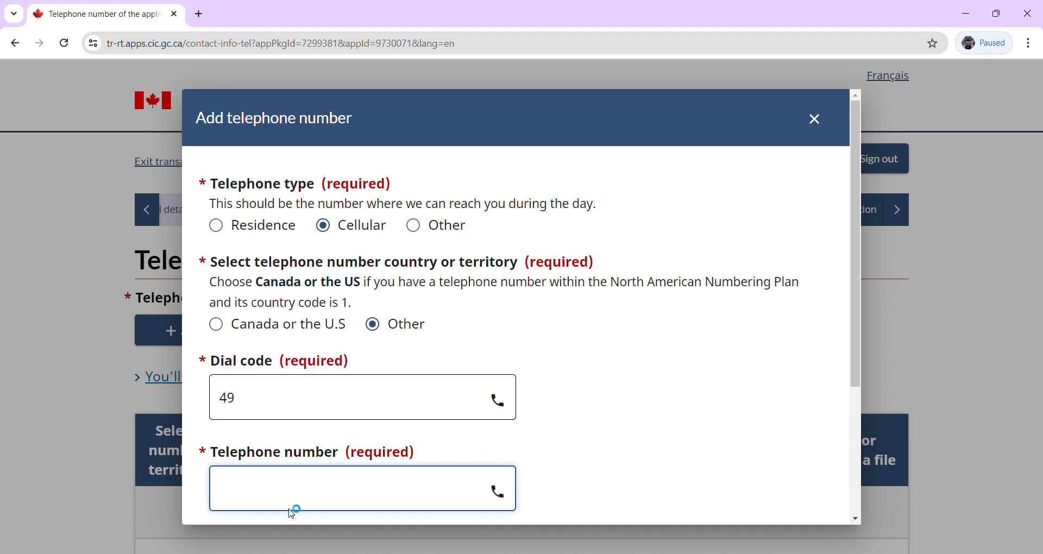
{"action": "scroll", "coordinate": [856, 470], "scroll_direction": "down", "scroll_amount": 4}
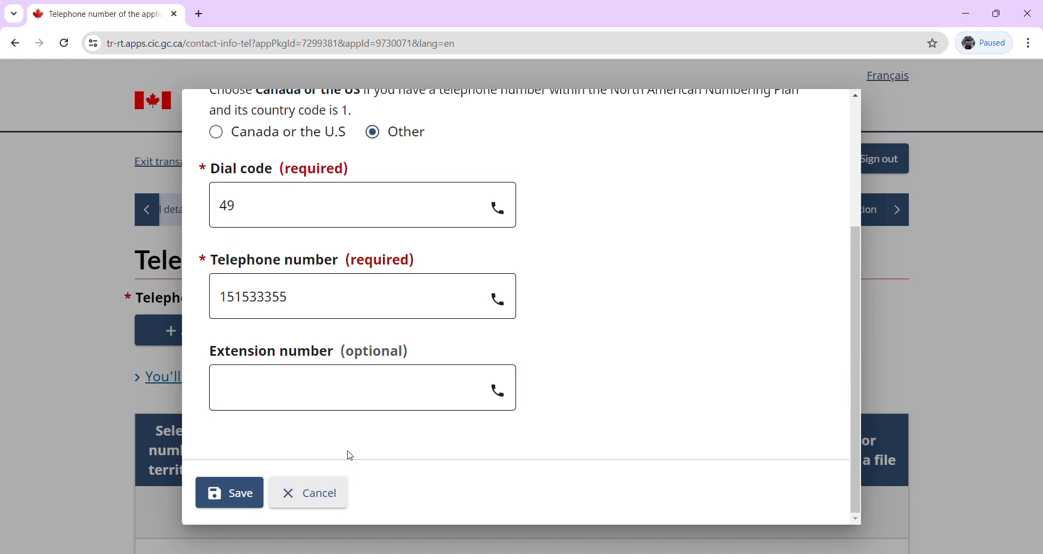
{"action": "left_click", "coordinate": [246, 495]}
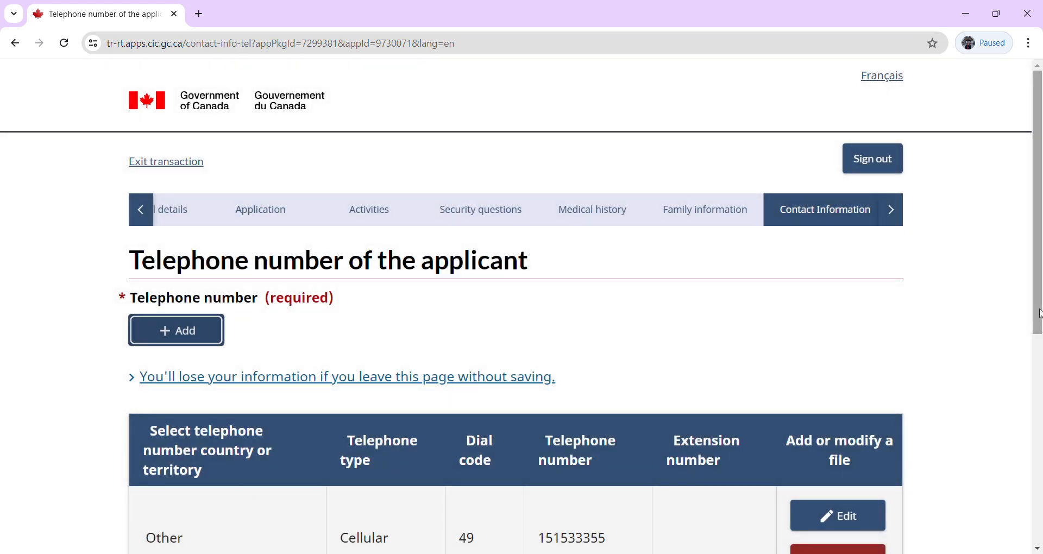
{"action": "left_click_drag", "start_coordinate": [1040, 314], "coordinate": [1040, 452]}
Save the telephone page and scroll through the Summary of your information.
{"action": "left_click", "coordinate": [827, 423]}
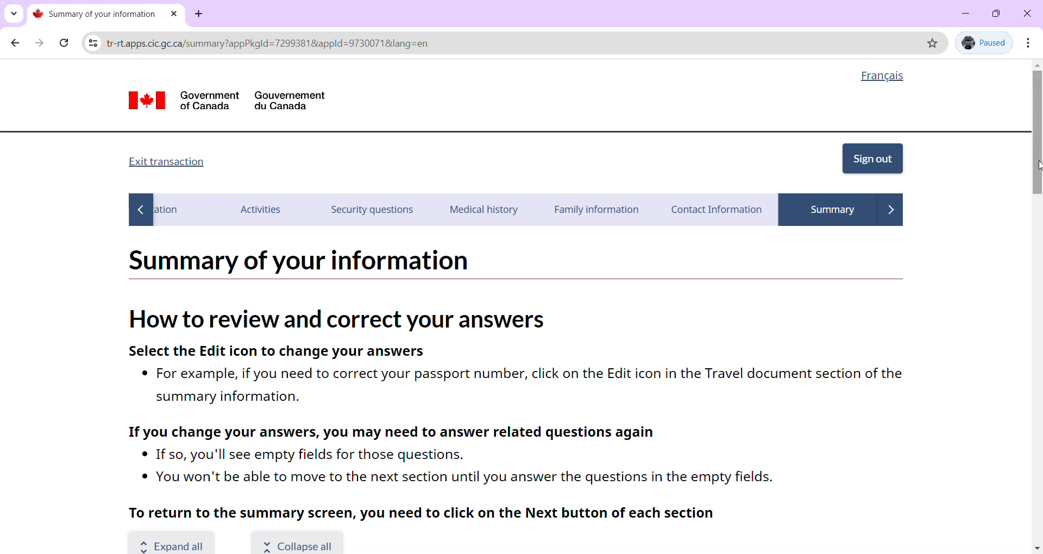
{"action": "left_click_drag", "start_coordinate": [1039, 165], "coordinate": [1039, 215]}
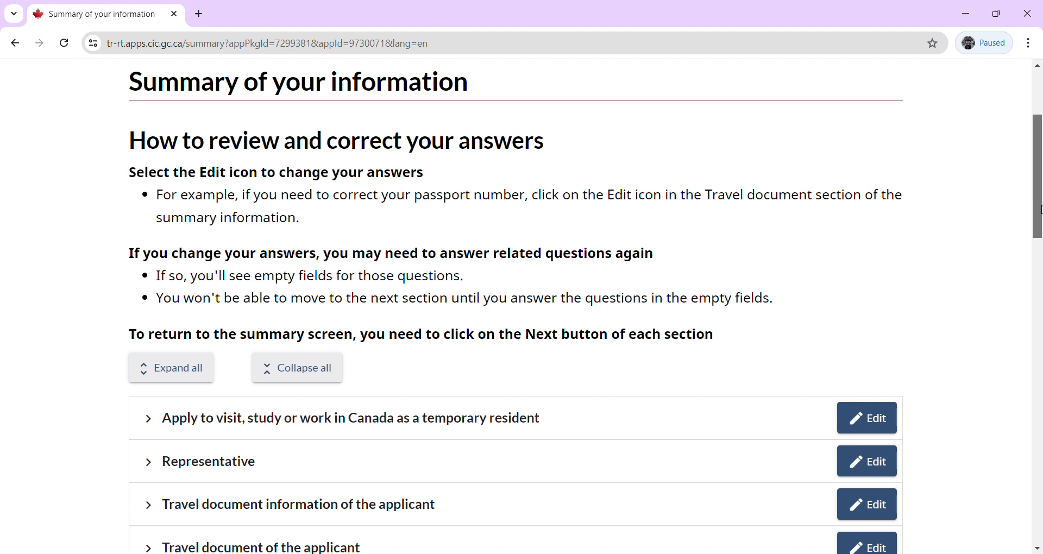
{"action": "left_click_drag", "start_coordinate": [1040, 209], "coordinate": [1009, 449]}
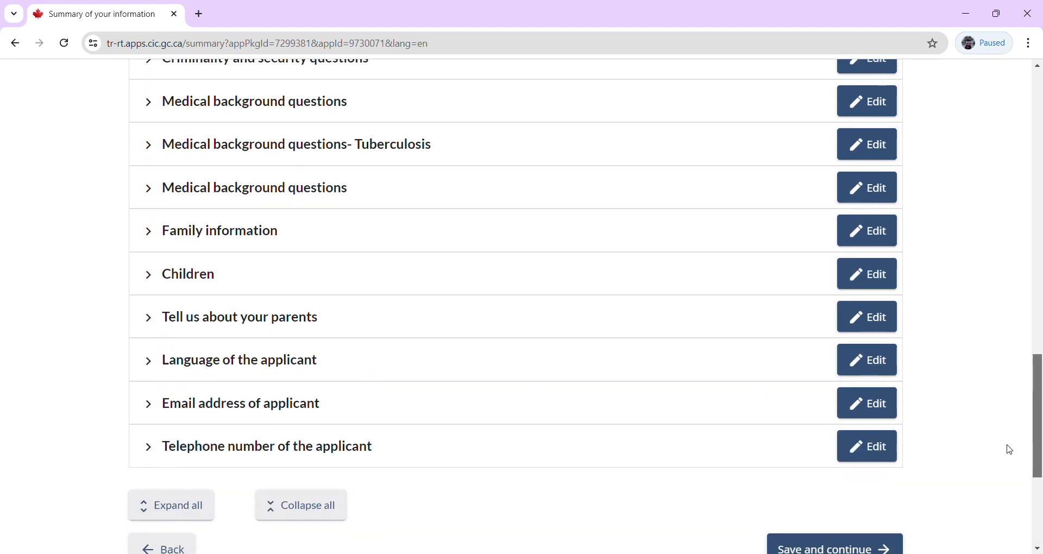
Reopen Family information from the Summary and re-save it and the children page.
{"action": "left_click", "coordinate": [875, 232]}
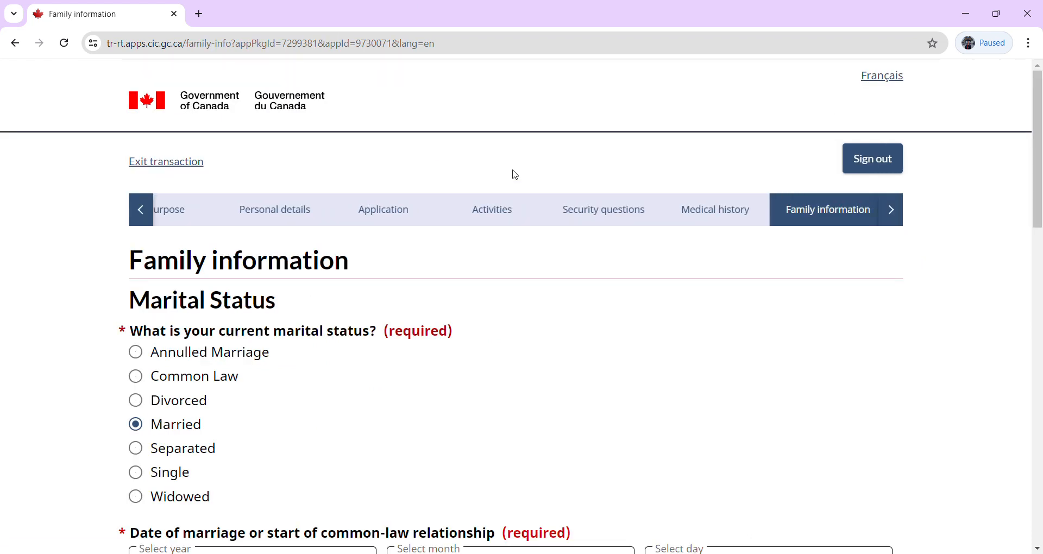
{"action": "left_click", "coordinate": [1040, 299]}
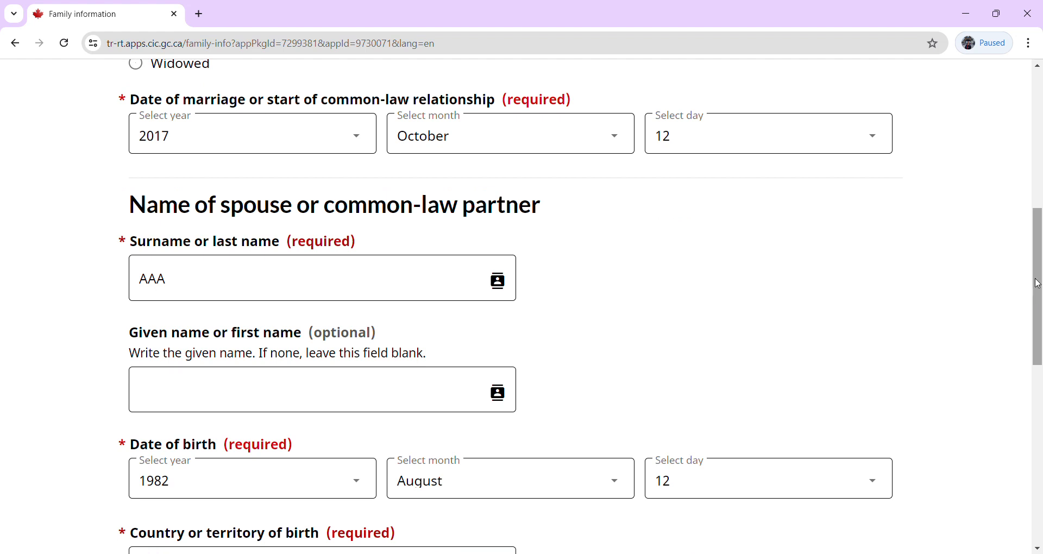
{"action": "left_click_drag", "start_coordinate": [1039, 284], "coordinate": [1038, 428]}
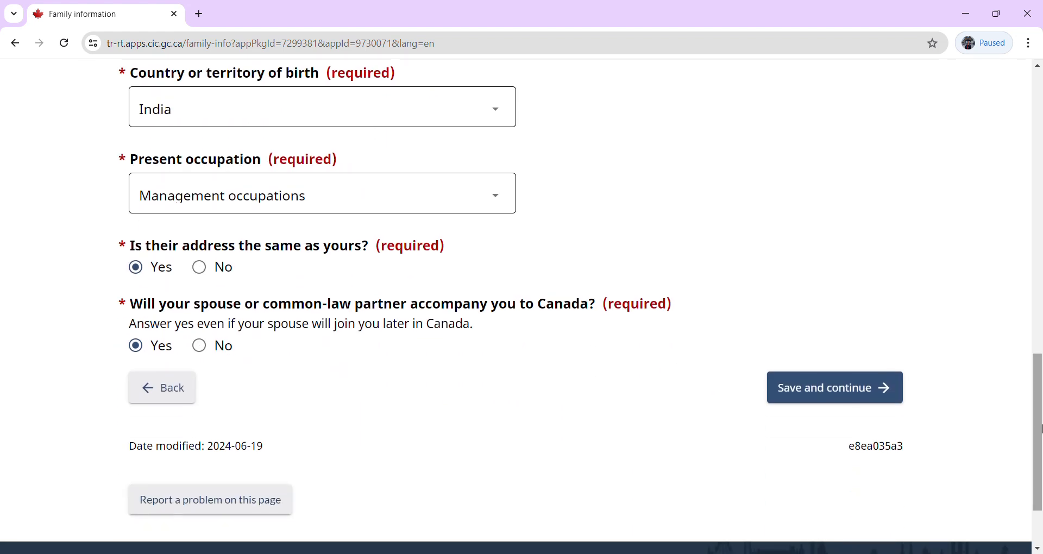
{"action": "left_click", "coordinate": [786, 397]}
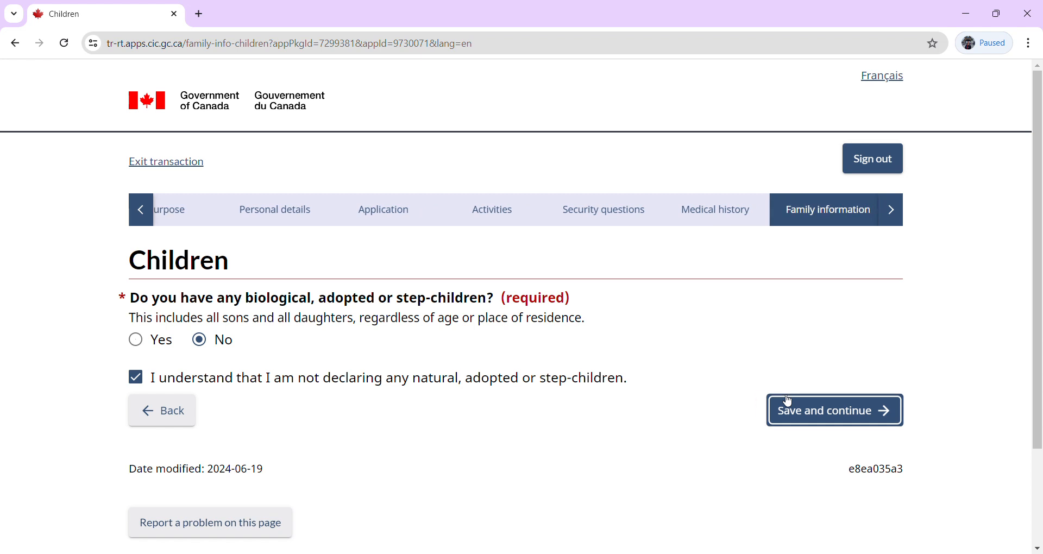
{"action": "left_click", "coordinate": [815, 416]}
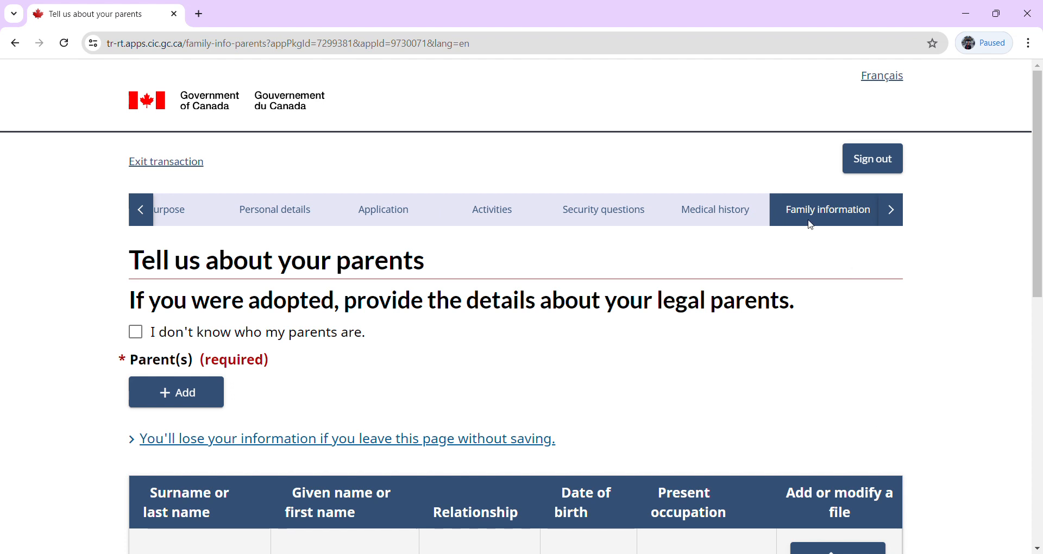
Re-save the parents, language, email and telephone pages unchanged to return to the Summary.
{"action": "scroll", "coordinate": [1040, 383], "scroll_direction": "down", "scroll_amount": 5}
{"action": "left_click", "coordinate": [787, 396]}
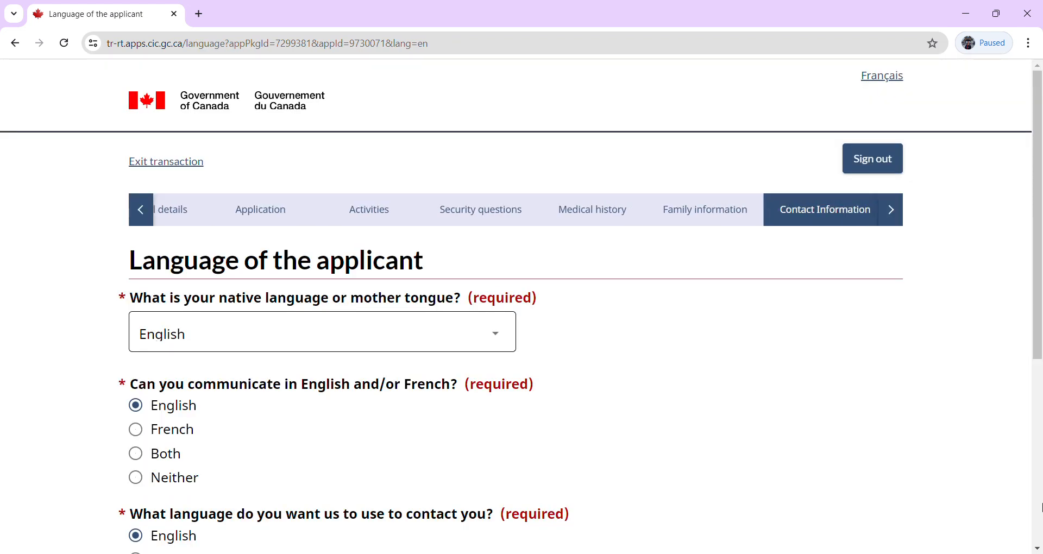
{"action": "scroll", "coordinate": [1040, 508], "scroll_direction": "down", "scroll_amount": 5}
{"action": "left_click", "coordinate": [781, 286]}
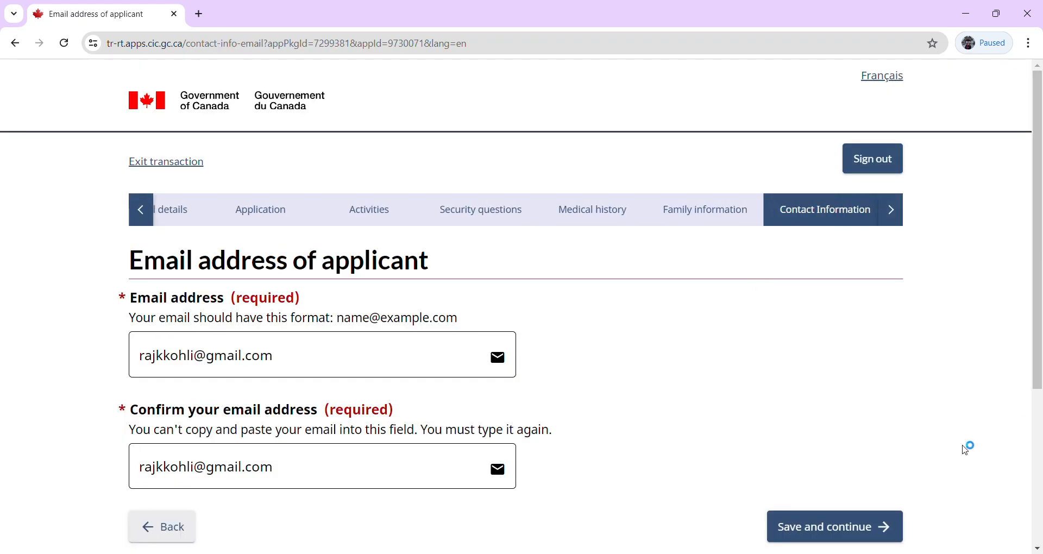
{"action": "left_click", "coordinate": [835, 523]}
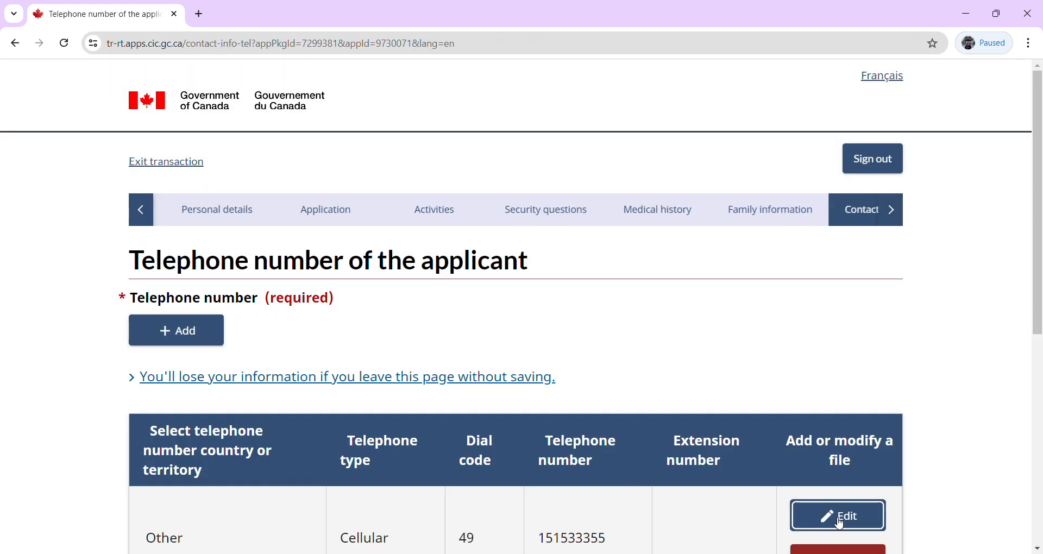
{"action": "left_click", "coordinate": [1038, 400]}
{"action": "left_click", "coordinate": [797, 290]}
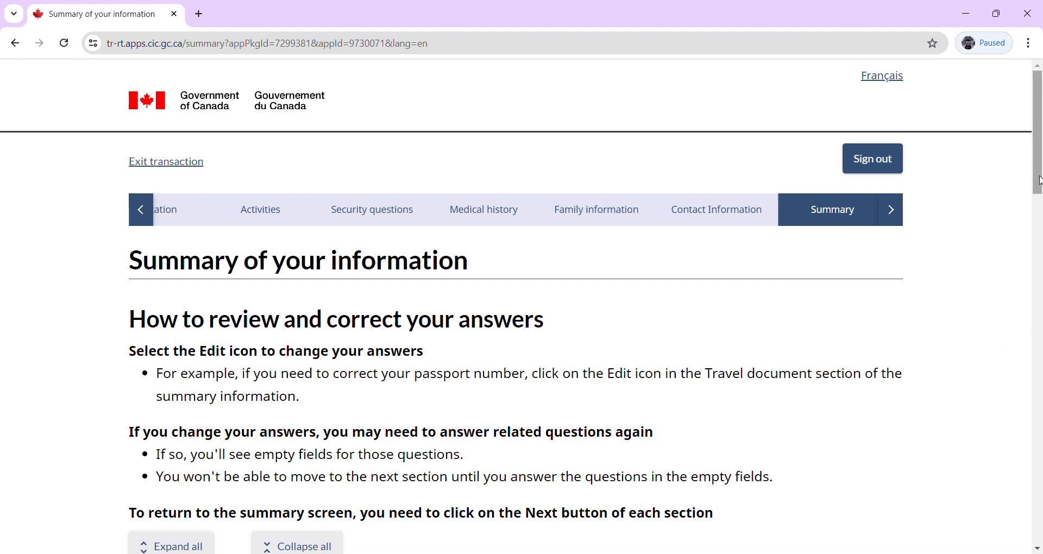
{"action": "left_click_drag", "start_coordinate": [1040, 180], "coordinate": [1014, 496]}
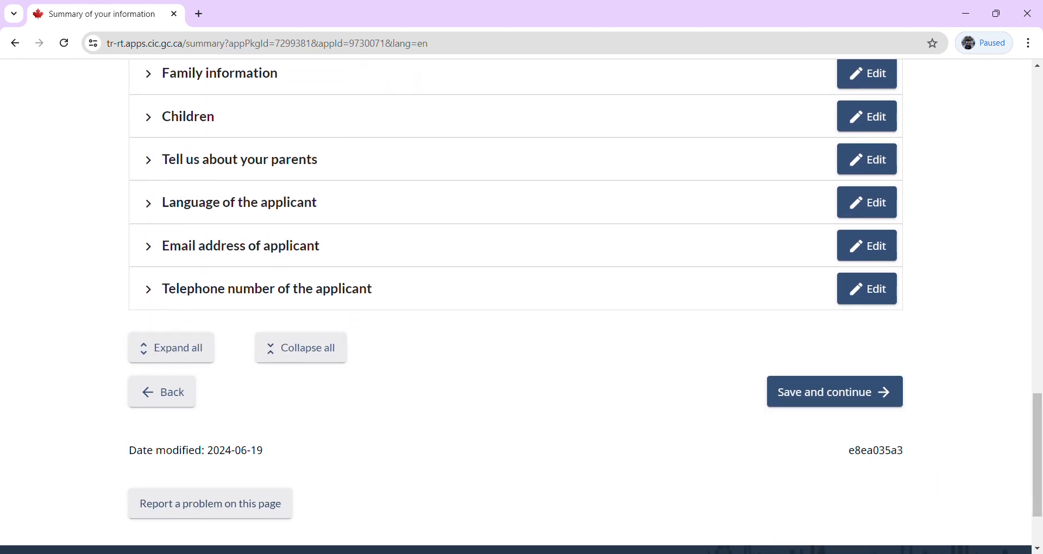
{"action": "left_click", "coordinate": [808, 402]}
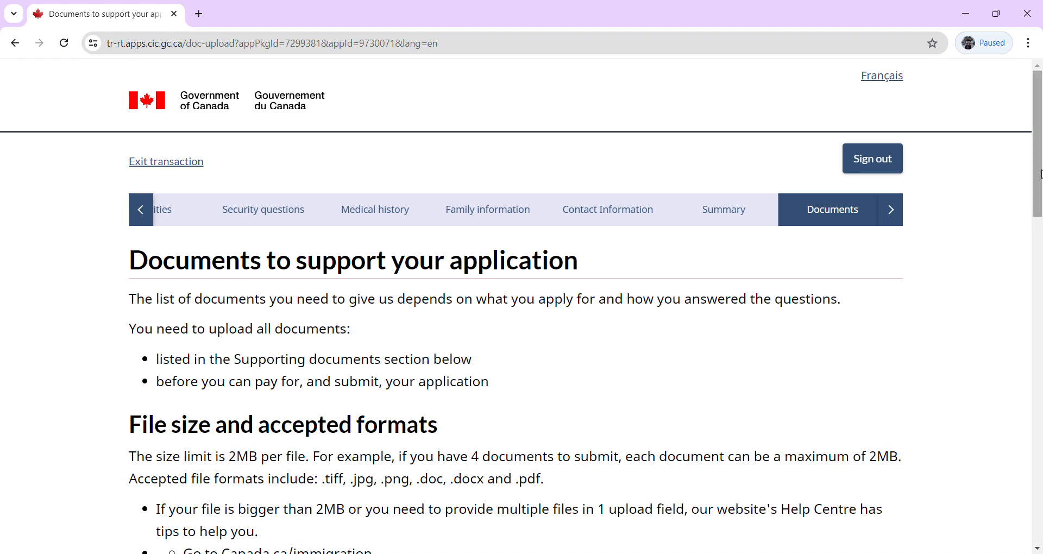
{"action": "left_click_drag", "start_coordinate": [1039, 178], "coordinate": [1040, 219]}
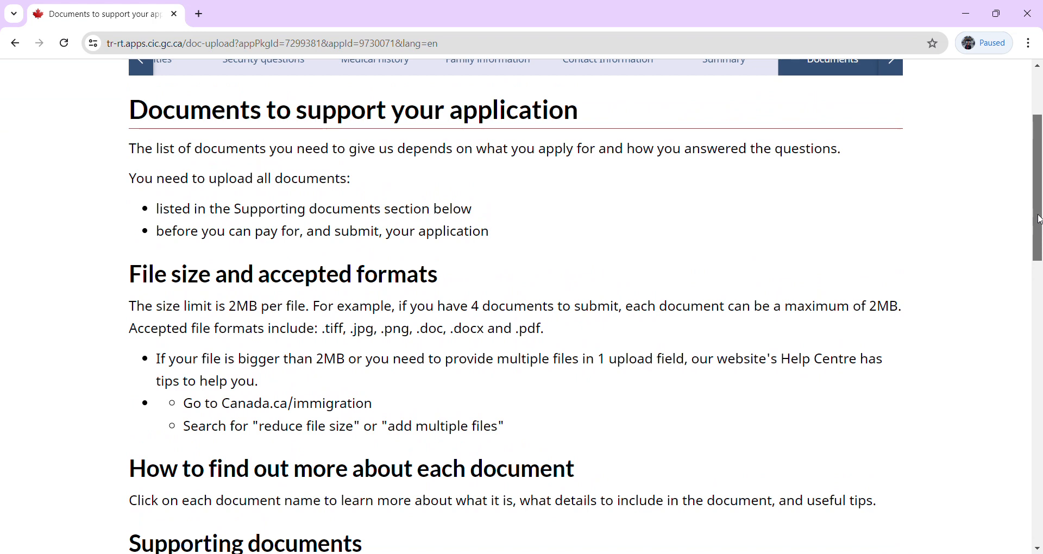
{"action": "left_click_drag", "start_coordinate": [1039, 219], "coordinate": [1040, 227]}
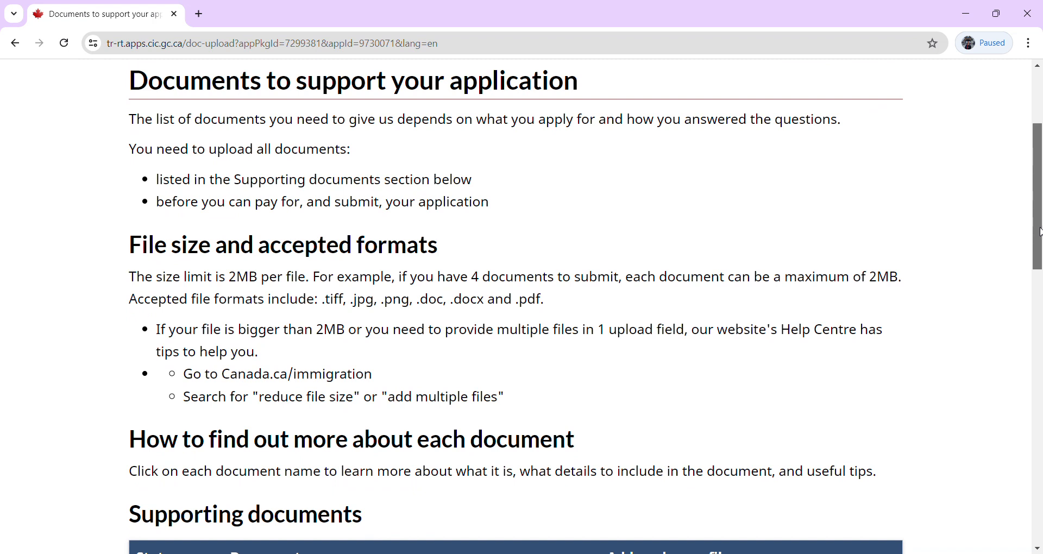
{"action": "left_click_drag", "start_coordinate": [1040, 227], "coordinate": [1040, 245]}
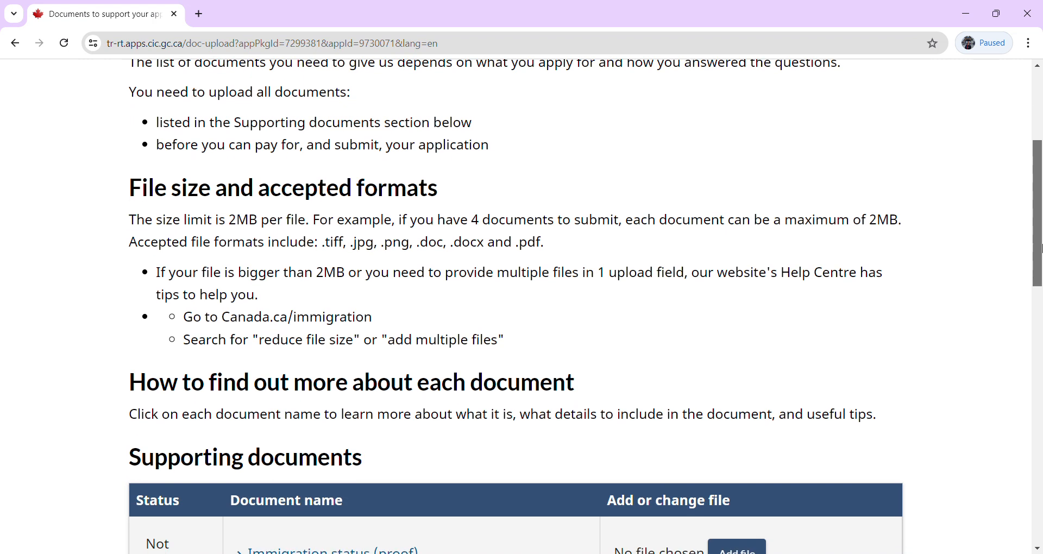
{"action": "left_click_drag", "start_coordinate": [1040, 247], "coordinate": [1040, 248]}
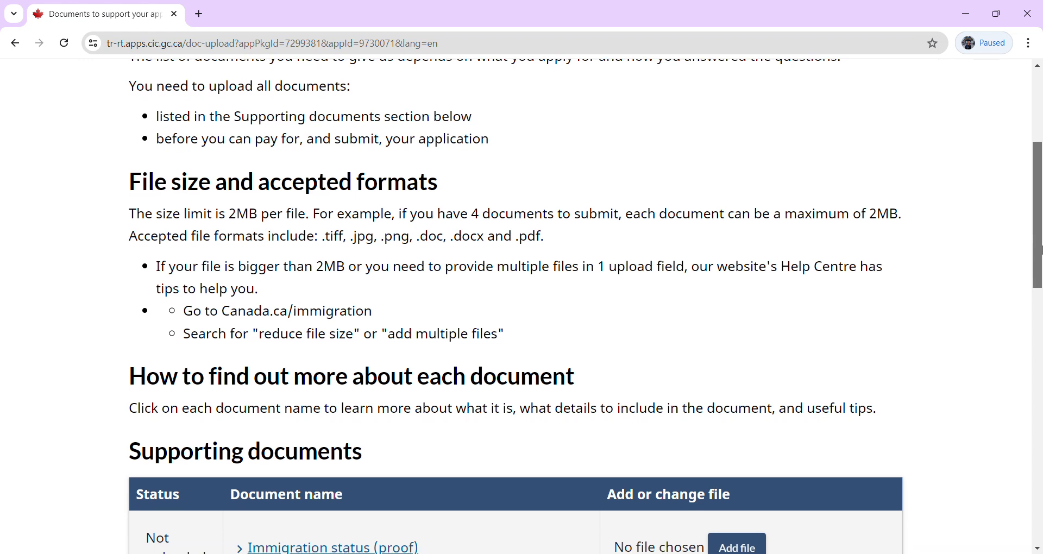
{"action": "left_click_drag", "start_coordinate": [1040, 250], "coordinate": [1040, 255]}
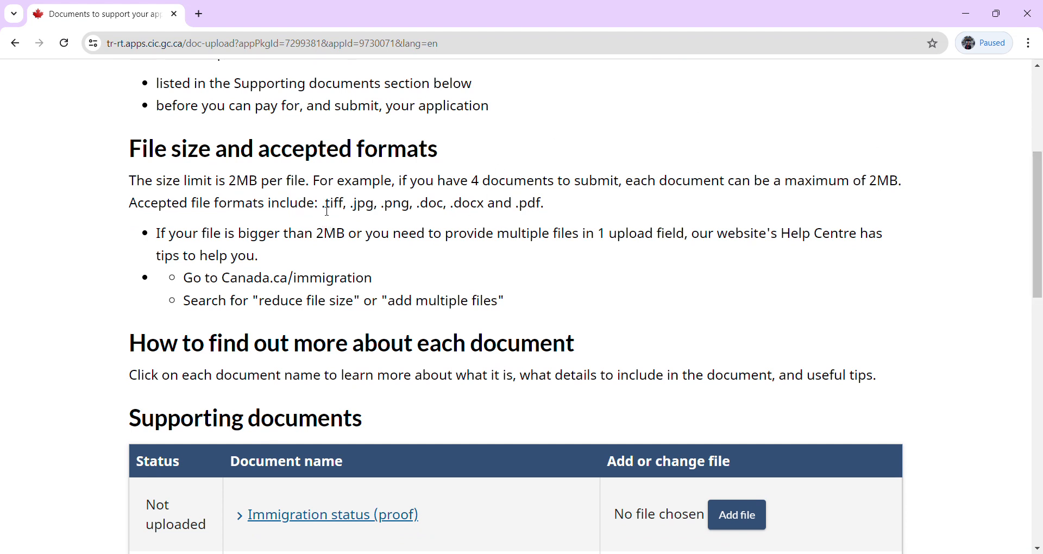
{"action": "left_click_drag", "start_coordinate": [326, 210], "coordinate": [549, 216]}
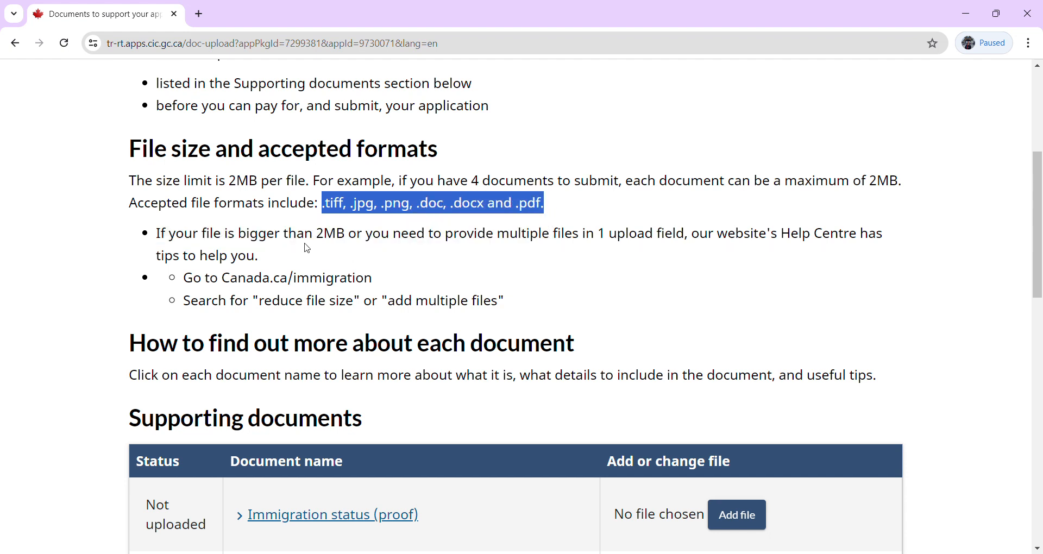
{"action": "triple_click", "coordinate": [339, 237]}
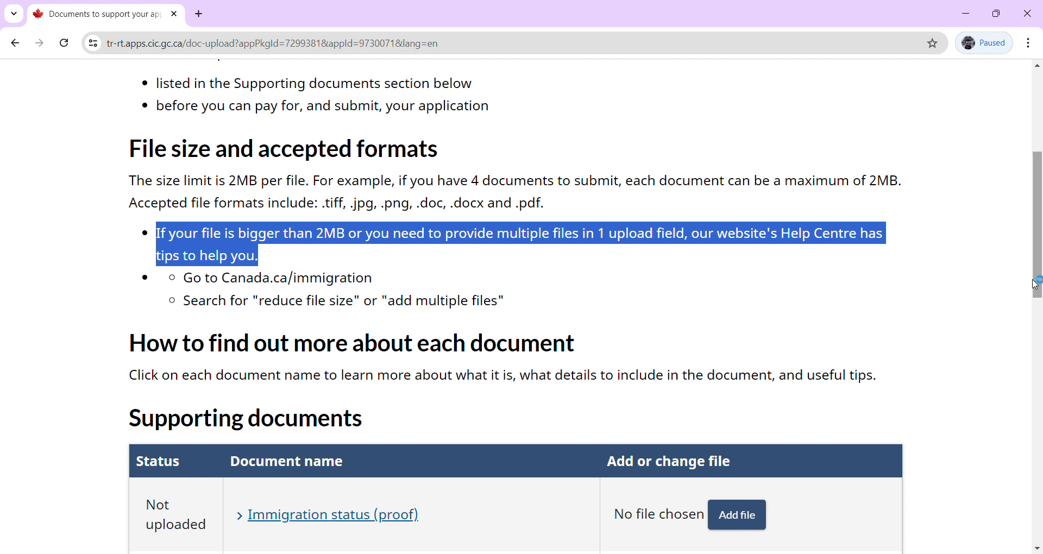
{"action": "double_click", "coordinate": [602, 239]}
{"action": "left_click_drag", "start_coordinate": [1038, 246], "coordinate": [1041, 343]}
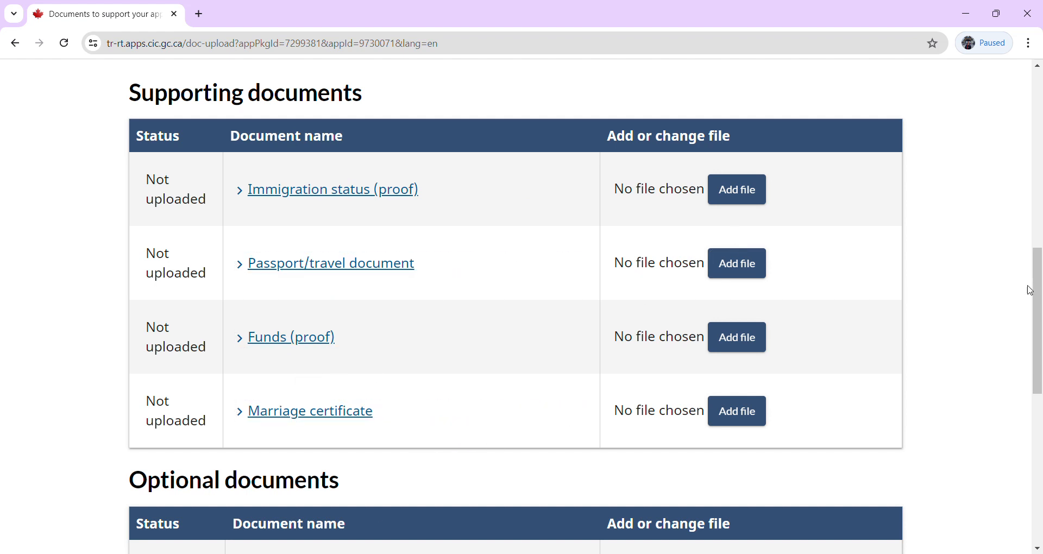
{"action": "left_click_drag", "start_coordinate": [1039, 290], "coordinate": [1039, 407]}
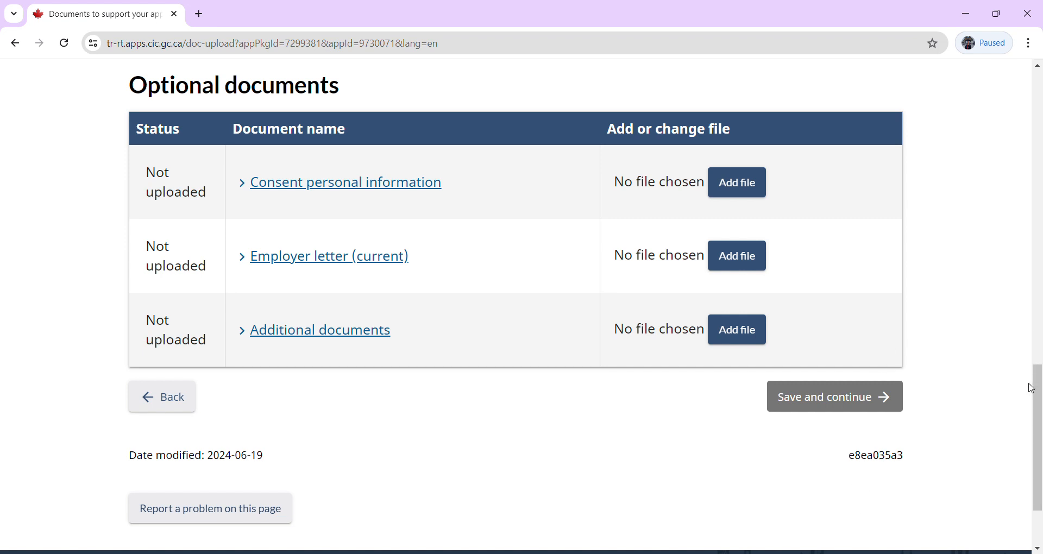
{"action": "left_click_drag", "start_coordinate": [1039, 442], "coordinate": [1029, 311]}
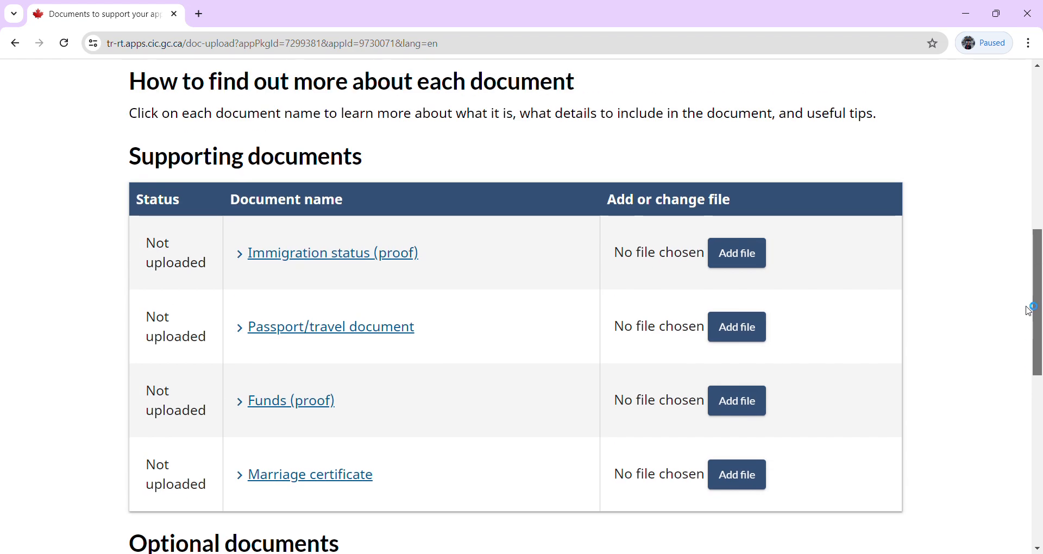
{"action": "left_click_drag", "start_coordinate": [1028, 307], "coordinate": [1026, 292]}
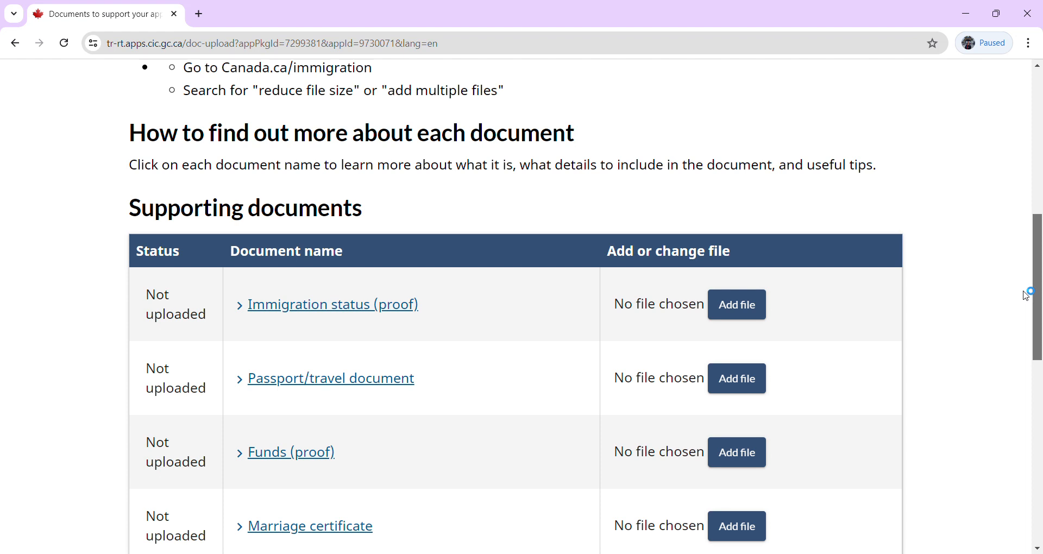
Attach PDF files for the immigration status and personal-information consent documents.
{"action": "left_click", "coordinate": [760, 308]}
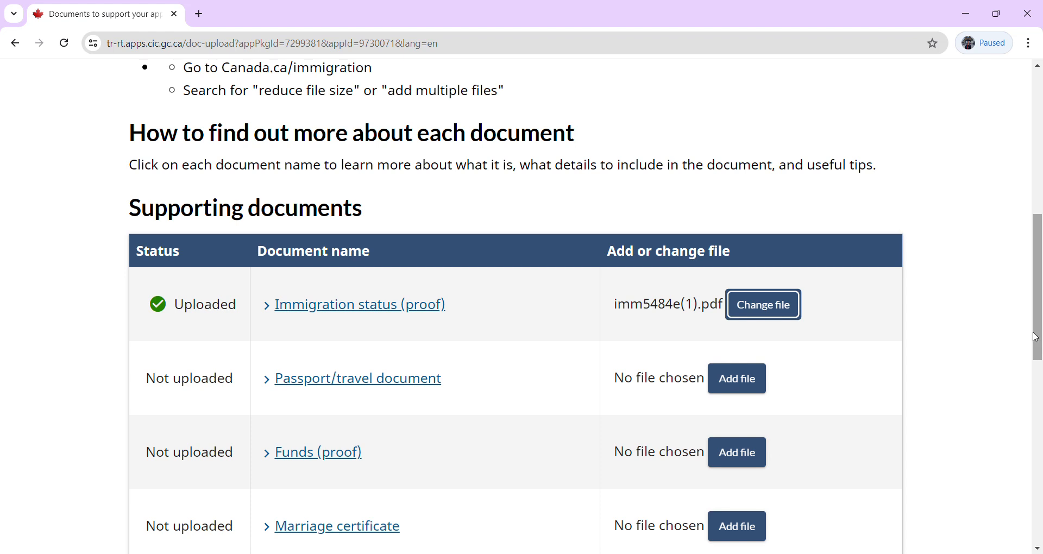
{"action": "left_click_drag", "start_coordinate": [1036, 341], "coordinate": [1035, 443]}
{"action": "left_click", "coordinate": [750, 342]}
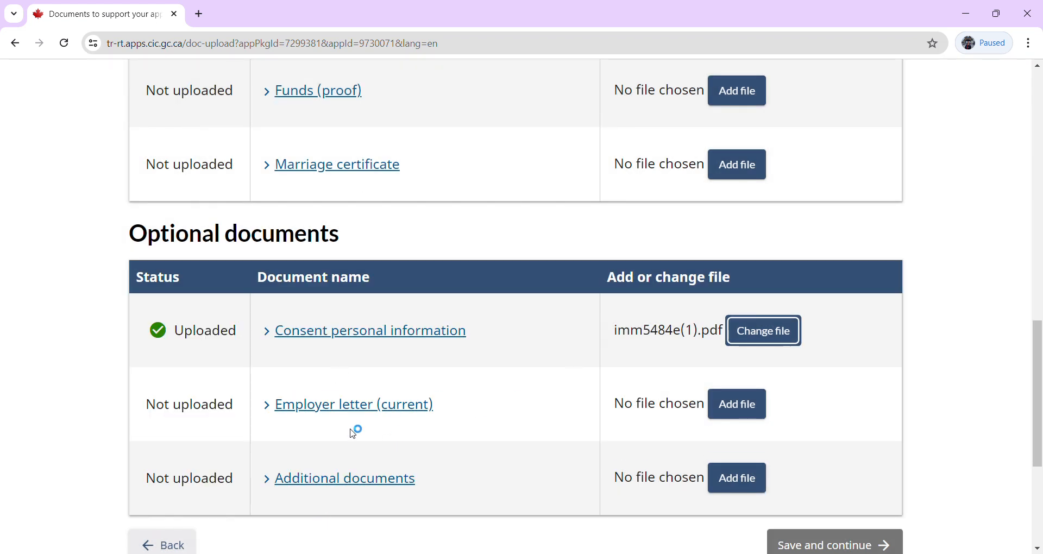
{"action": "left_click", "coordinate": [1038, 65]}
{"action": "scroll", "coordinate": [1038, 66], "scroll_direction": "up", "scroll_amount": 3}
Attach PDF files for the passport, proof of funds and marriage certificate.
{"action": "left_click", "coordinate": [752, 283]}
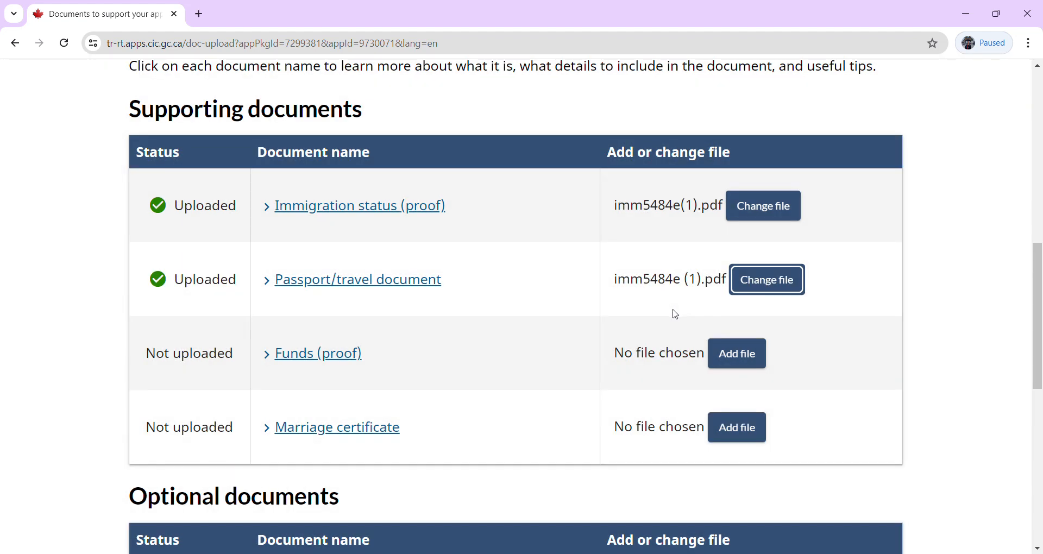
{"action": "left_click", "coordinate": [725, 354]}
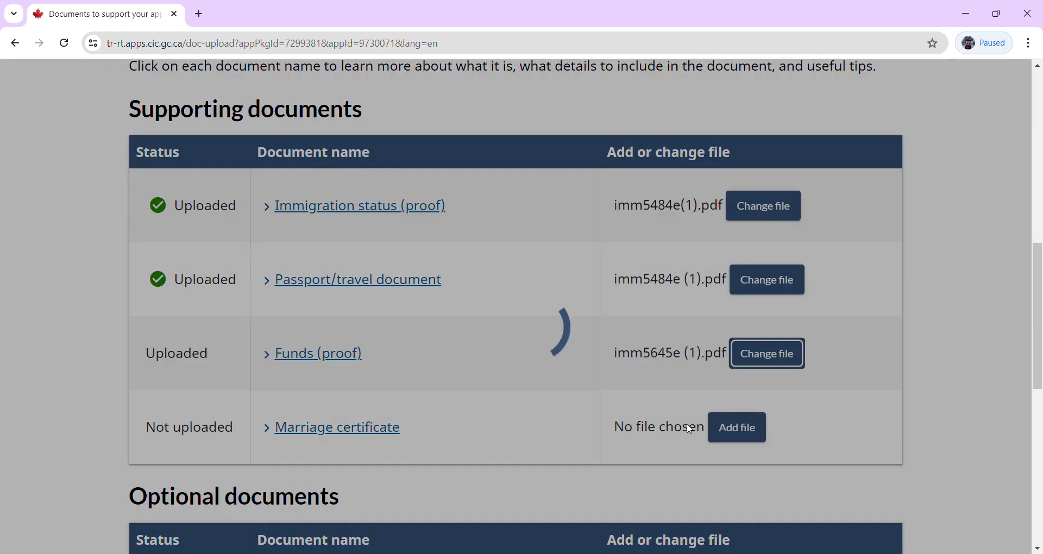
{"action": "left_click", "coordinate": [728, 428]}
{"action": "left_click", "coordinate": [731, 431]}
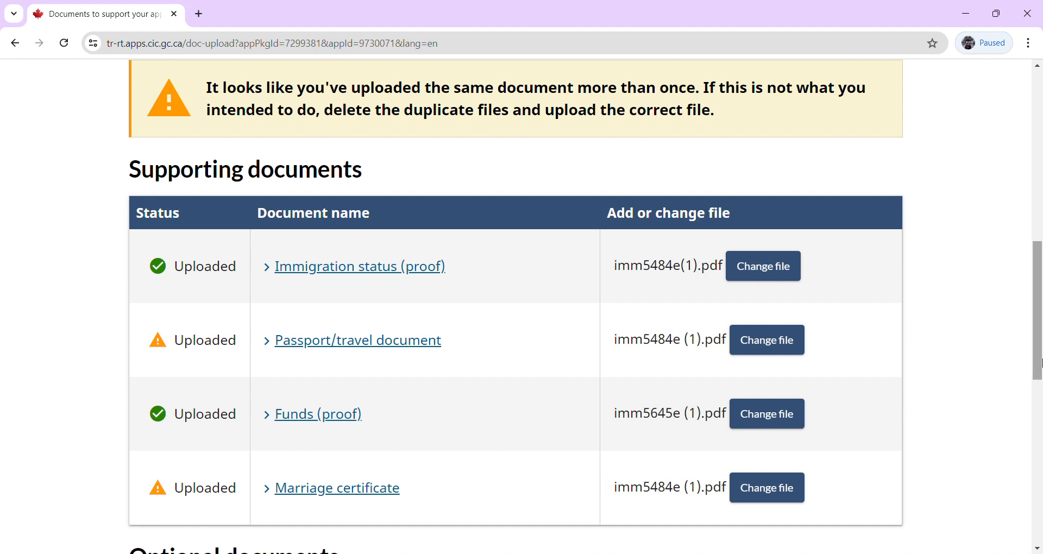
{"action": "scroll", "coordinate": [948, 444], "scroll_direction": "down", "scroll_amount": 8}
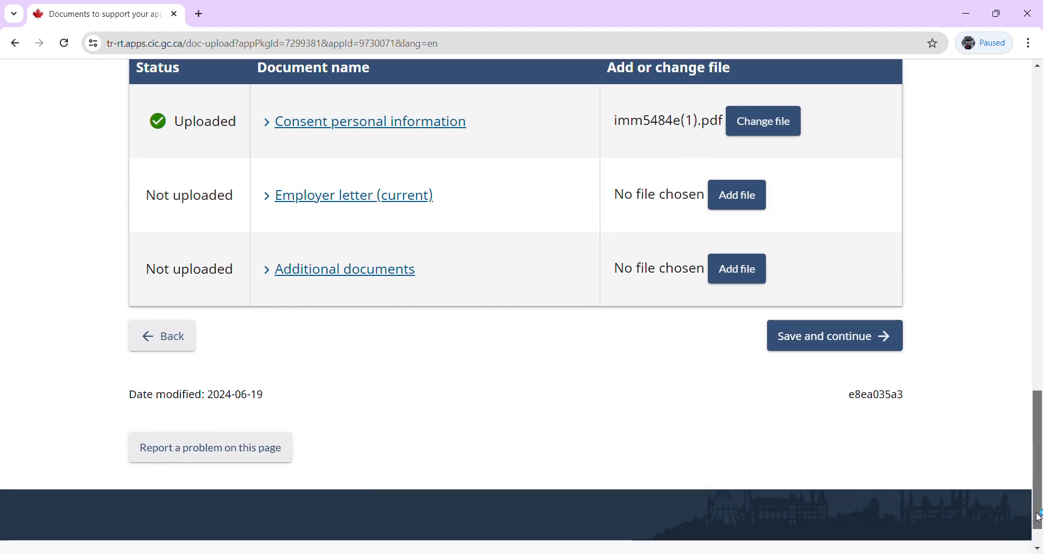
Save the uploaded documents and answer Yes to being contacted in the future.
{"action": "left_click", "coordinate": [826, 335]}
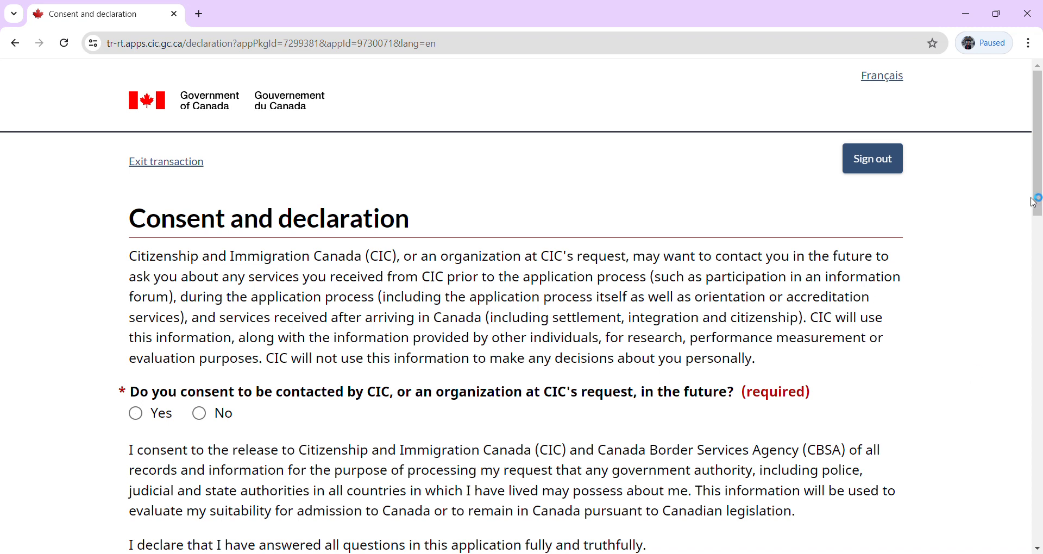
{"action": "left_click_drag", "start_coordinate": [1039, 166], "coordinate": [1040, 223]}
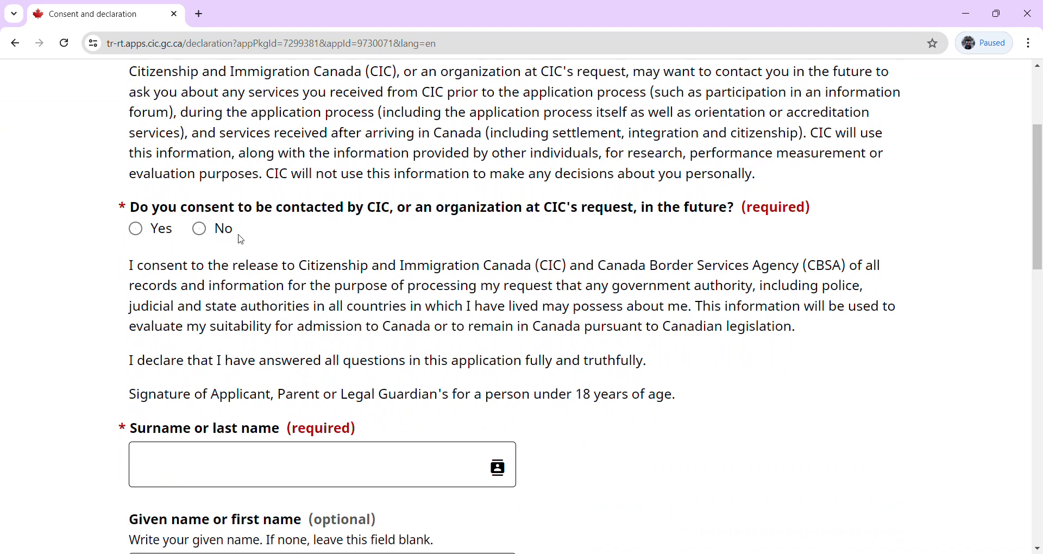
{"action": "left_click", "coordinate": [146, 231]}
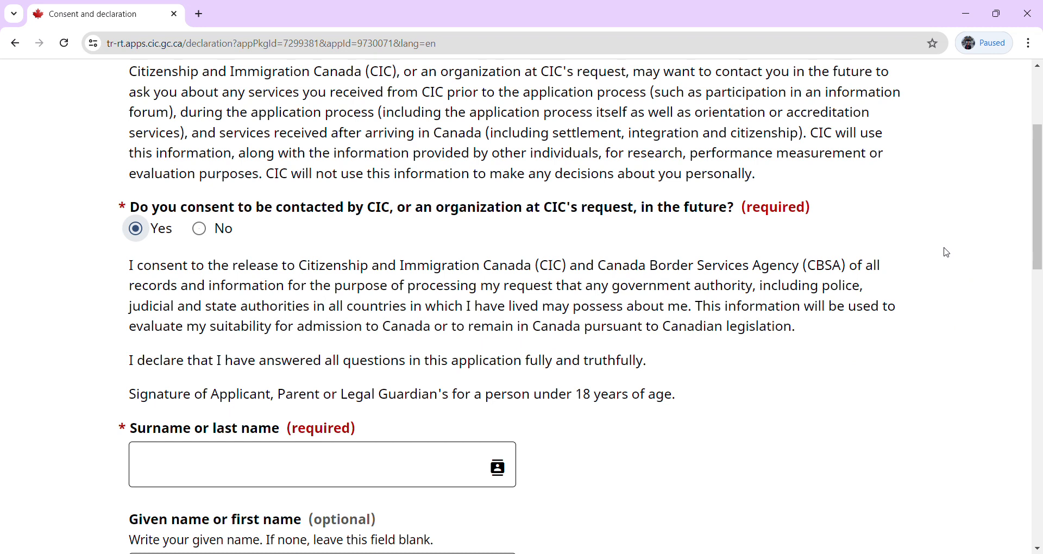
{"action": "left_click_drag", "start_coordinate": [1039, 244], "coordinate": [1041, 296]}
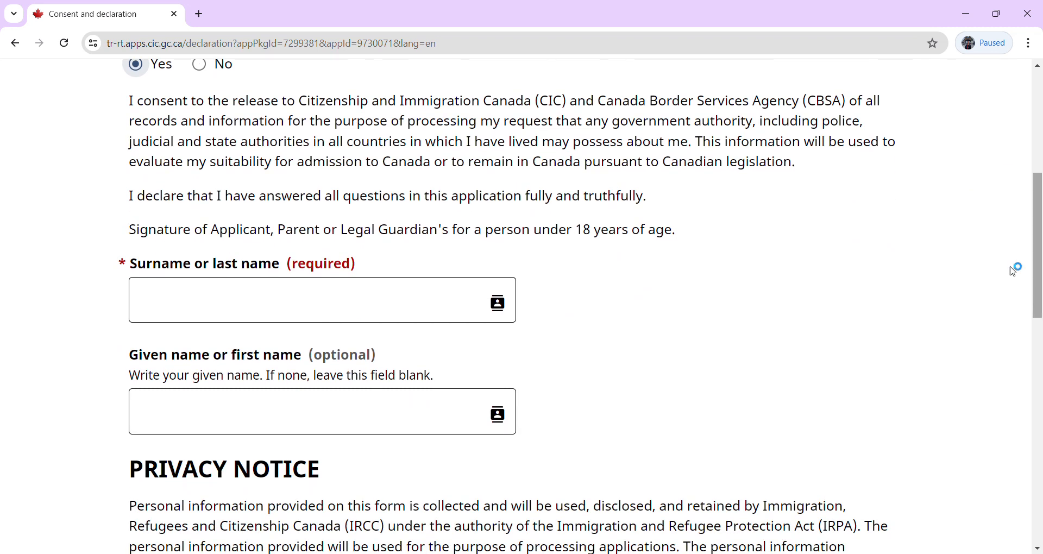
Sign the declaration with the applicant's surname from autofill and their typed given name.
{"action": "left_click", "coordinate": [223, 305]}
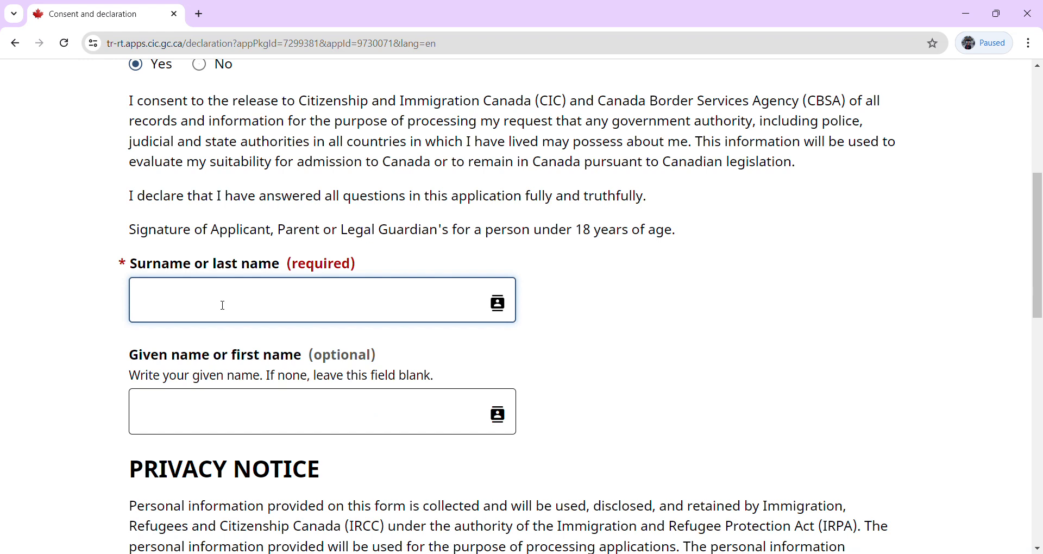
{"action": "left_click", "coordinate": [240, 337]}
{"action": "left_click", "coordinate": [208, 422]}
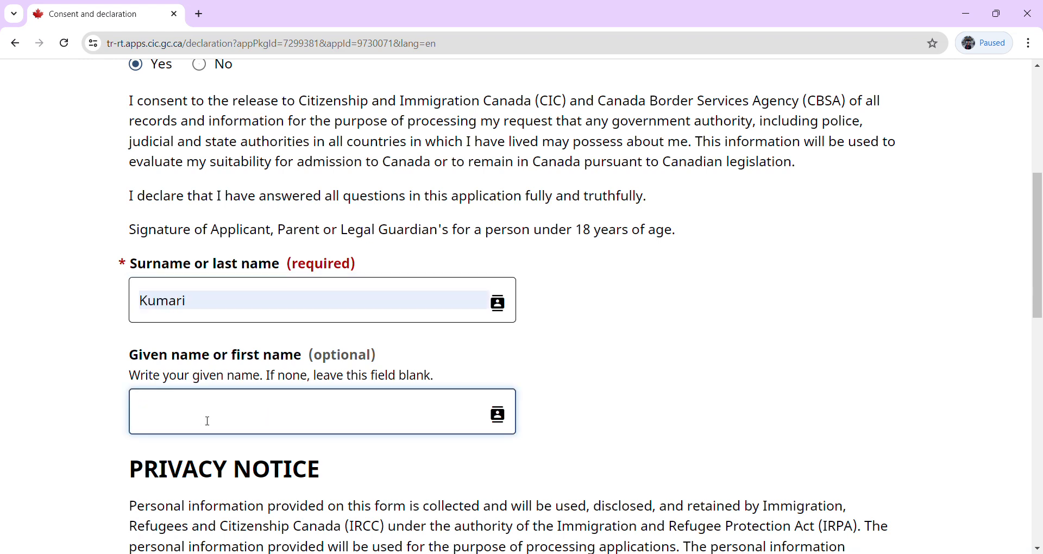
{"action": "type", "text": "Raj"}
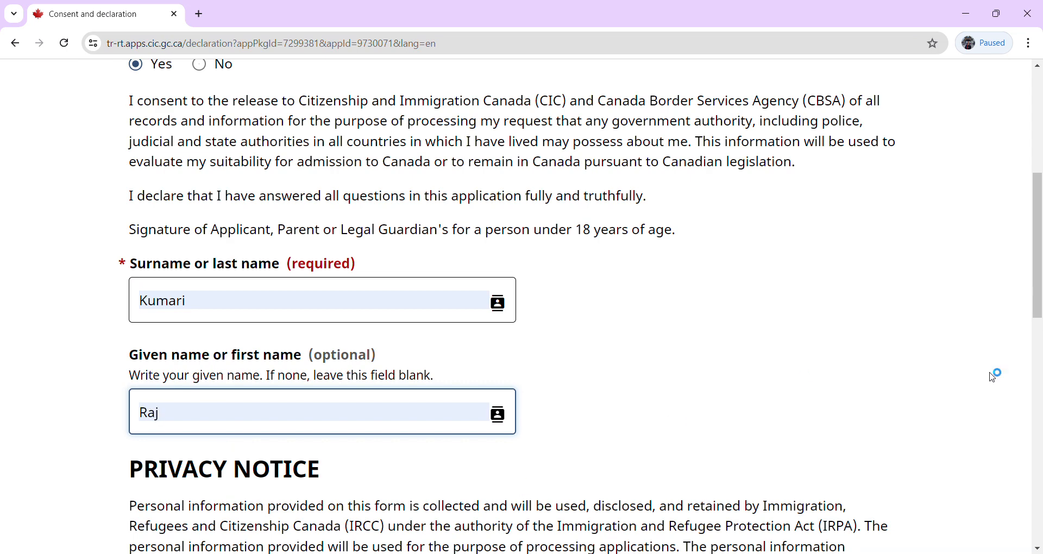
{"action": "left_click_drag", "start_coordinate": [1038, 291], "coordinate": [1037, 535]}
Submit the declaration, check the CAN$100 visa and CAN$85 biometrics fees, then continue to payment.
{"action": "left_click", "coordinate": [783, 290]}
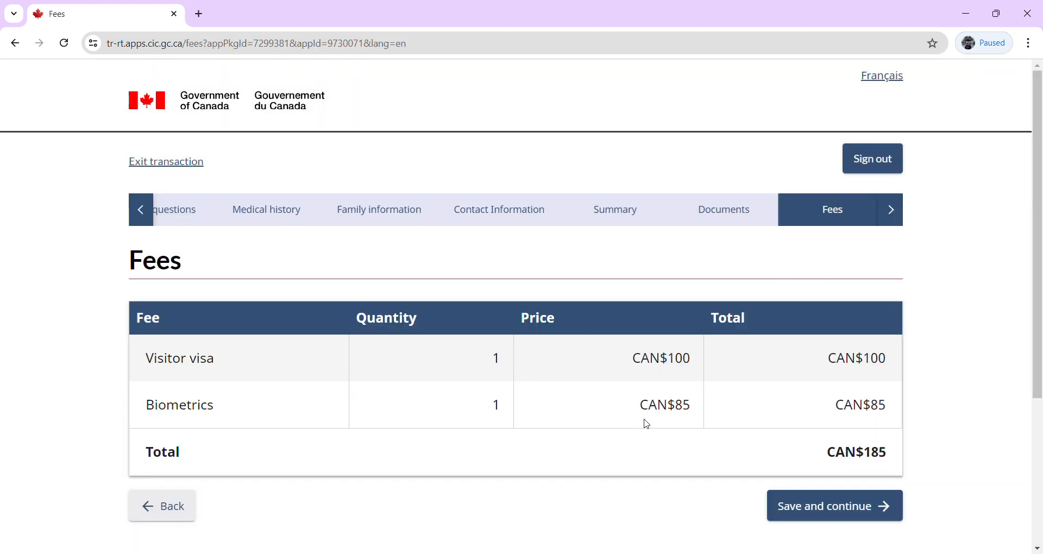
{"action": "triple_click", "coordinate": [852, 368]}
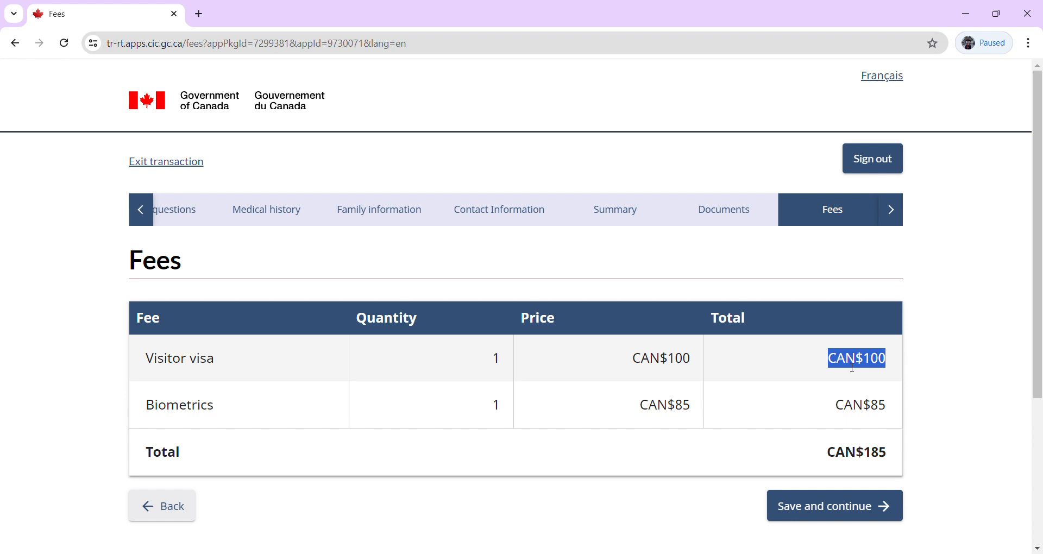
{"action": "left_click", "coordinate": [801, 514]}
{"action": "left_click_drag", "start_coordinate": [189, 370], "coordinate": [145, 363]}
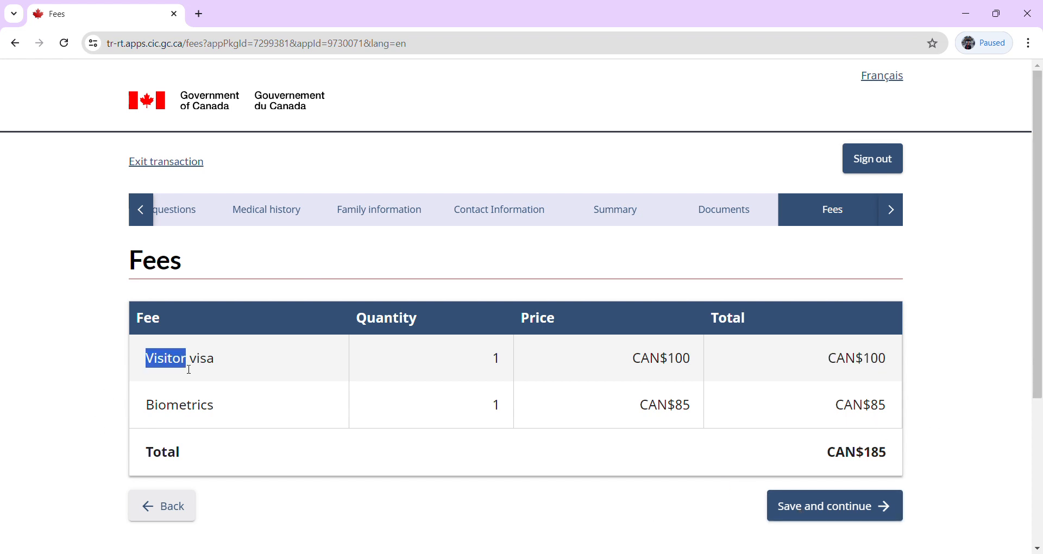
{"action": "left_click_drag", "start_coordinate": [857, 364], "coordinate": [827, 362]}
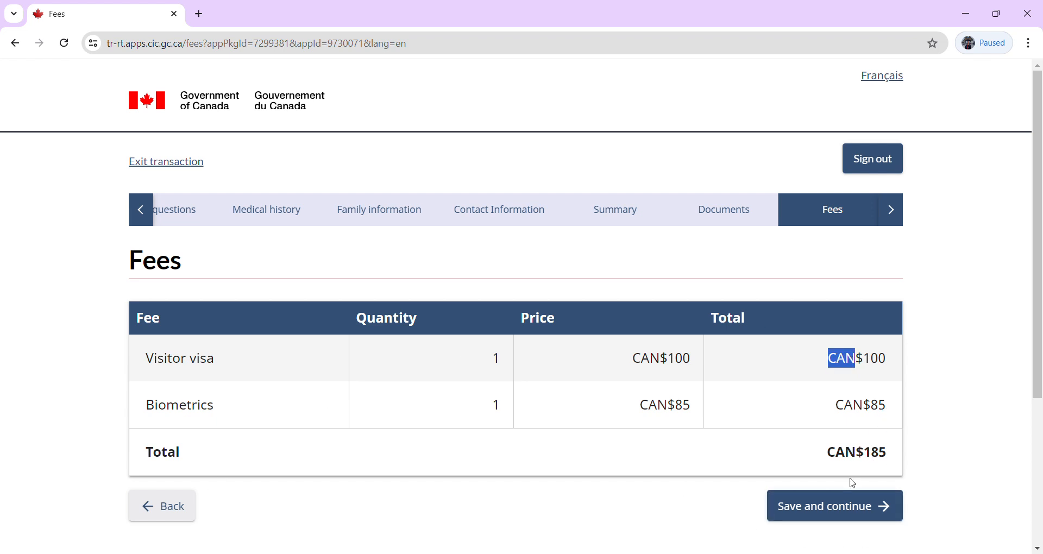
{"action": "left_click", "coordinate": [842, 510]}
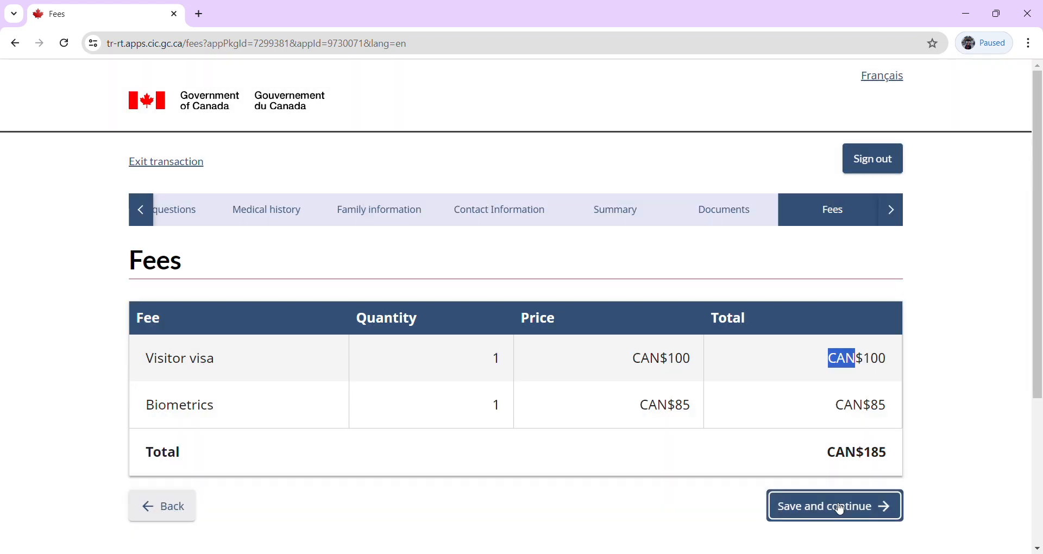